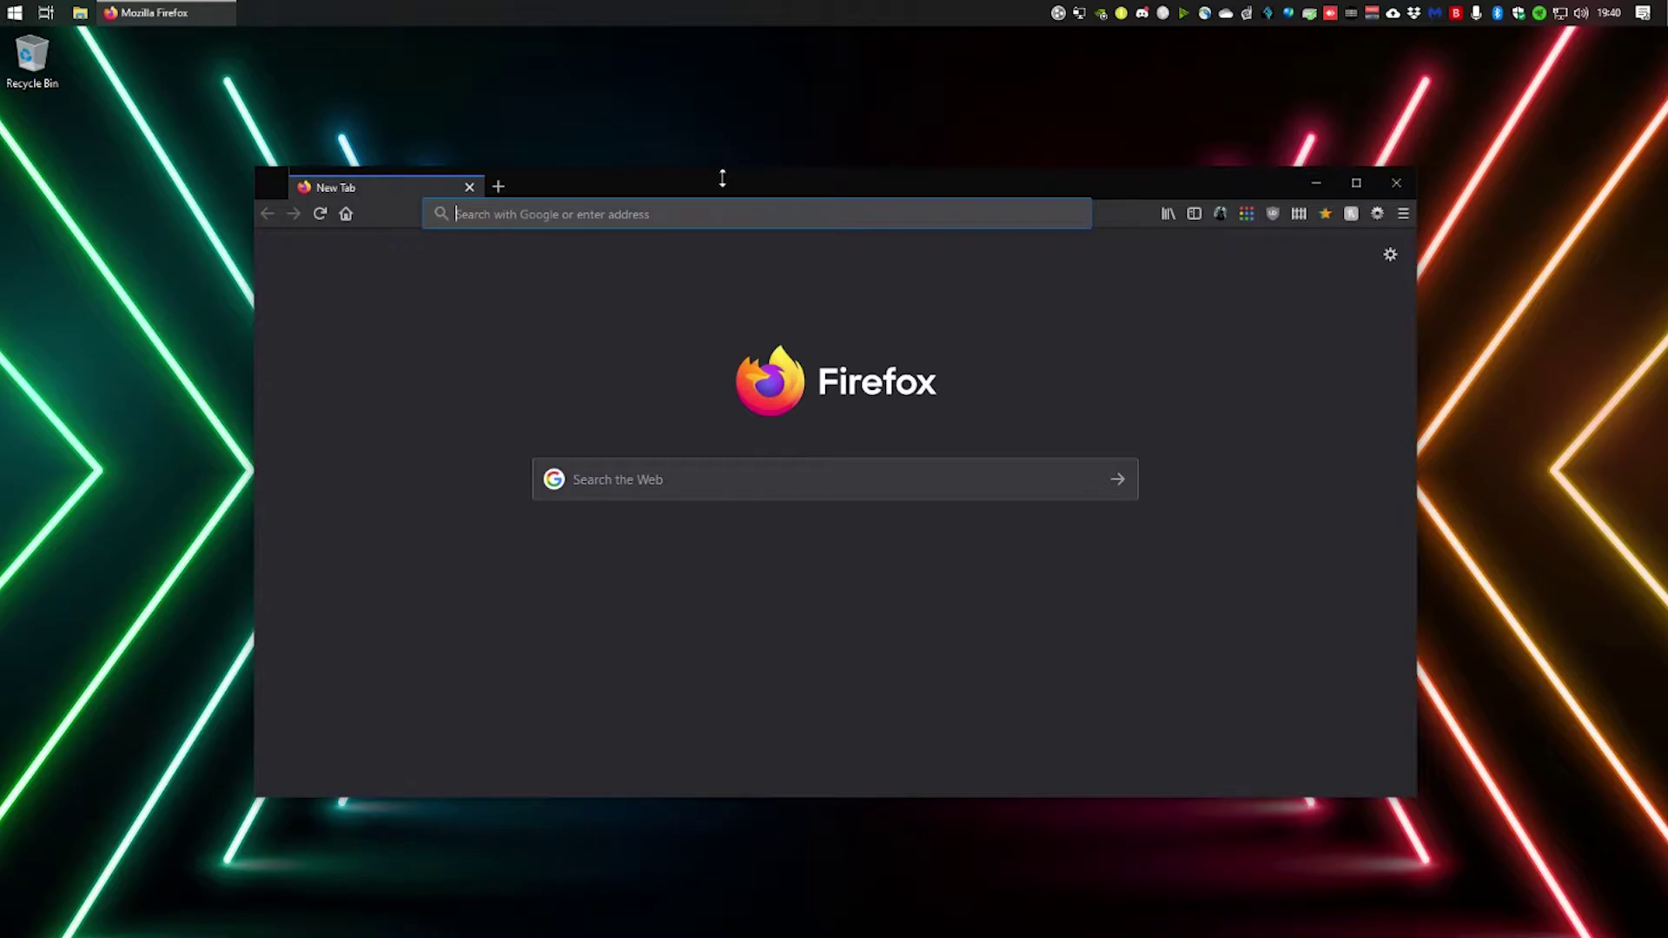
Search the web for "obs" and open the OBS Studio website.
left_click(648, 215)
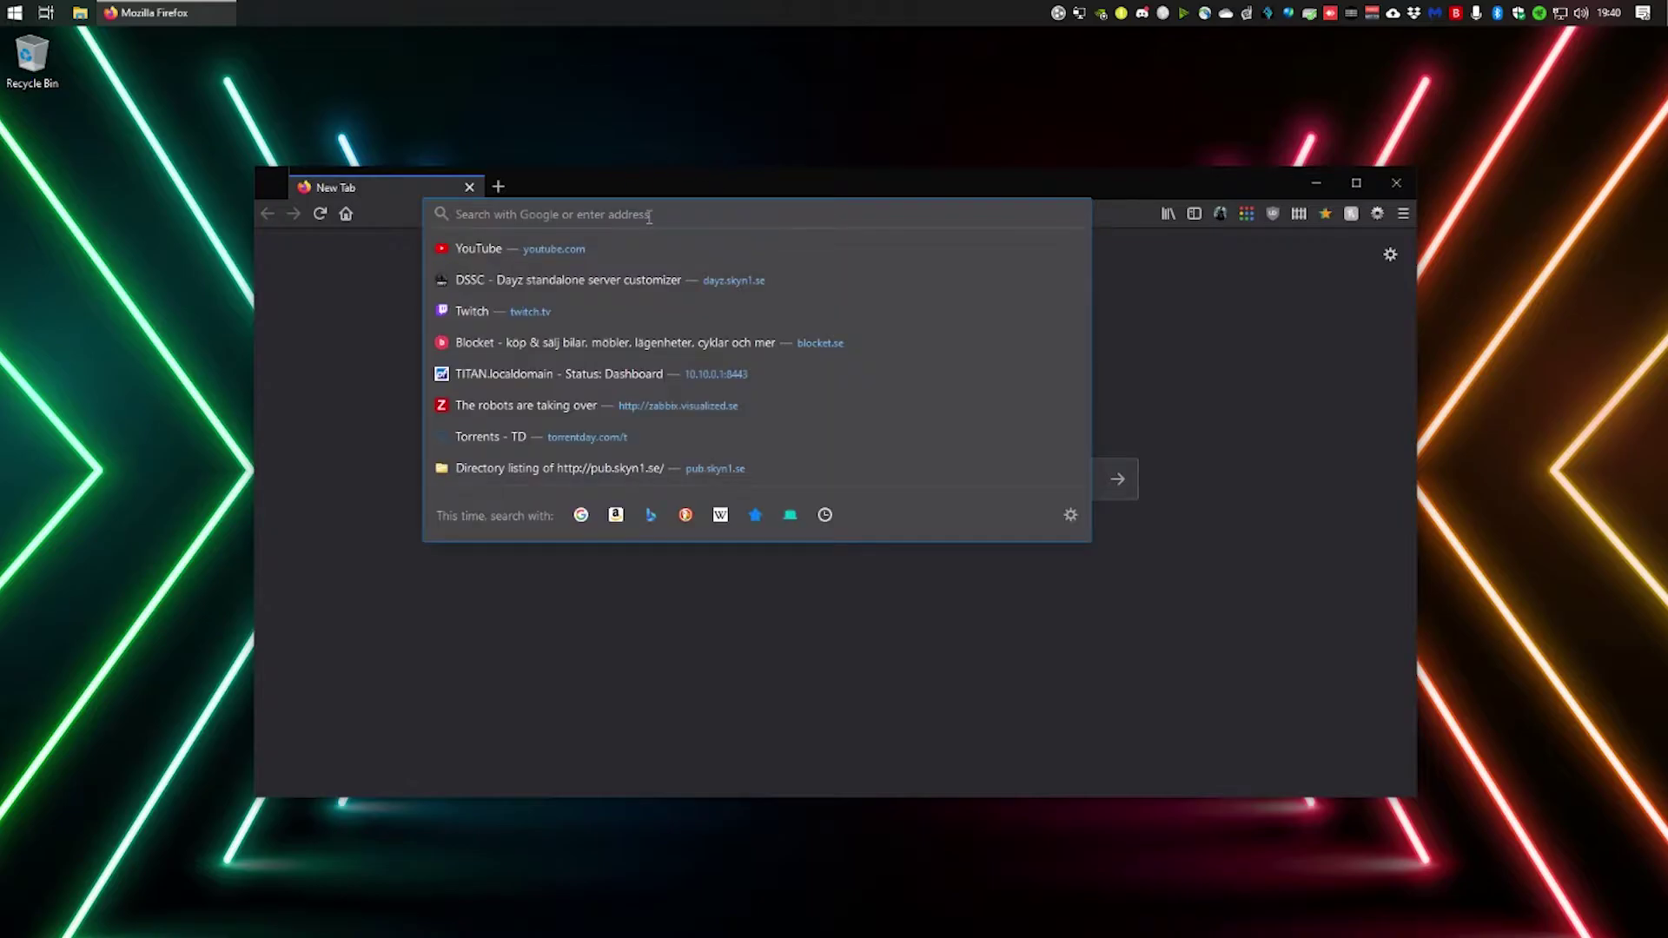
type("obs")
key("Return")
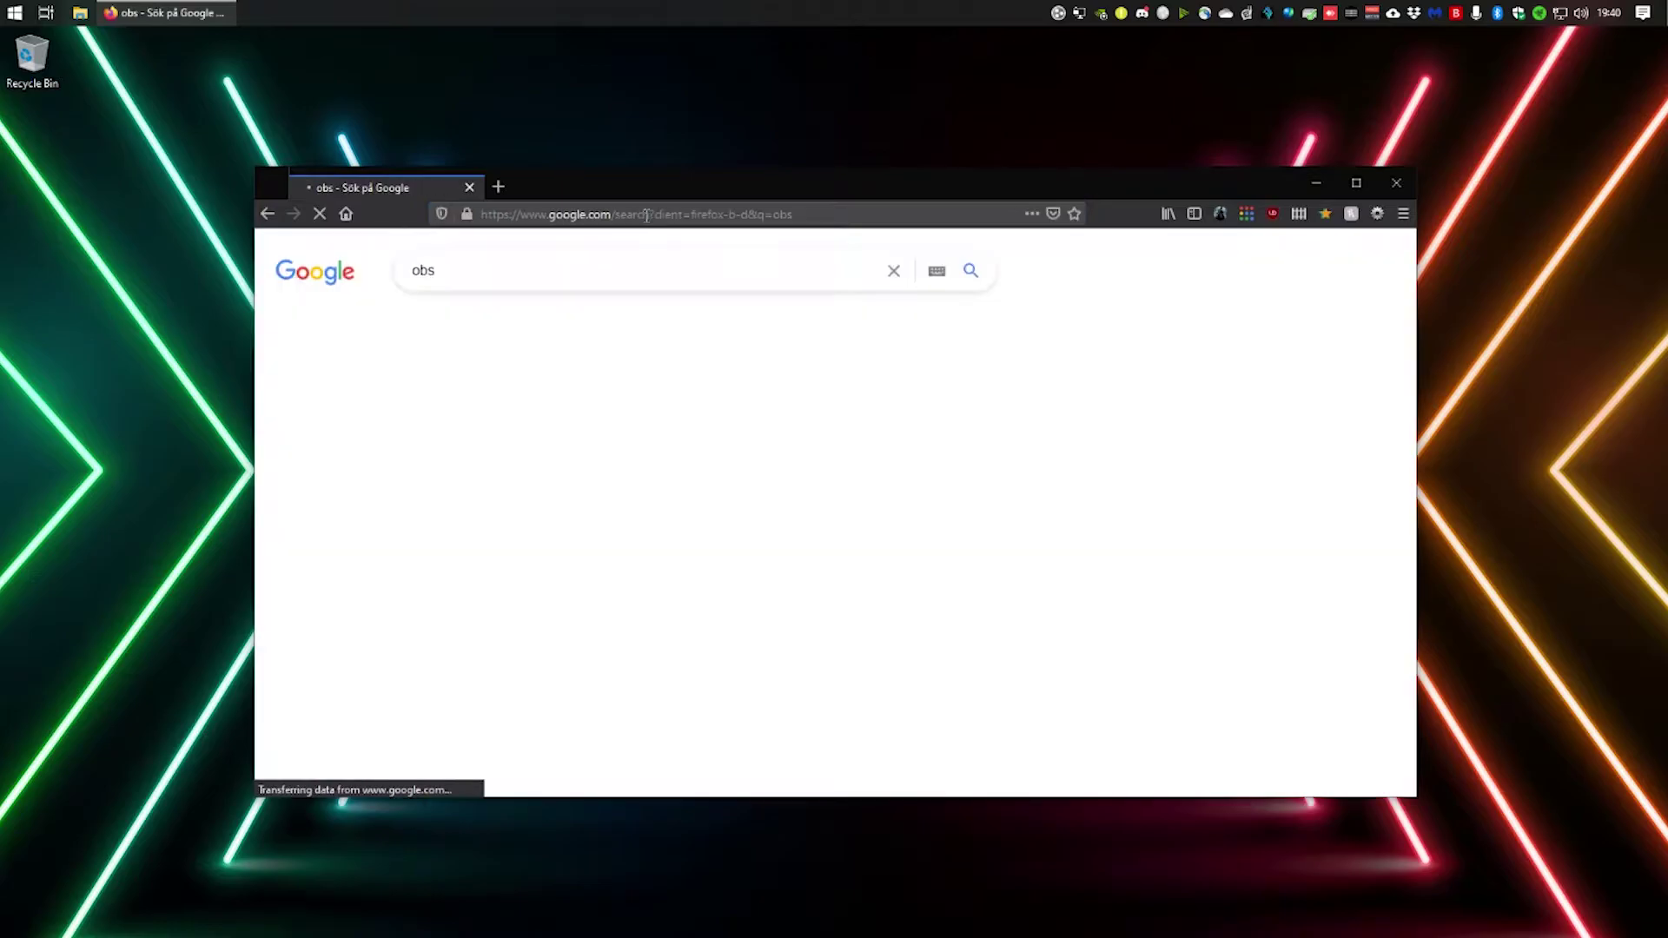
left_click(522, 424)
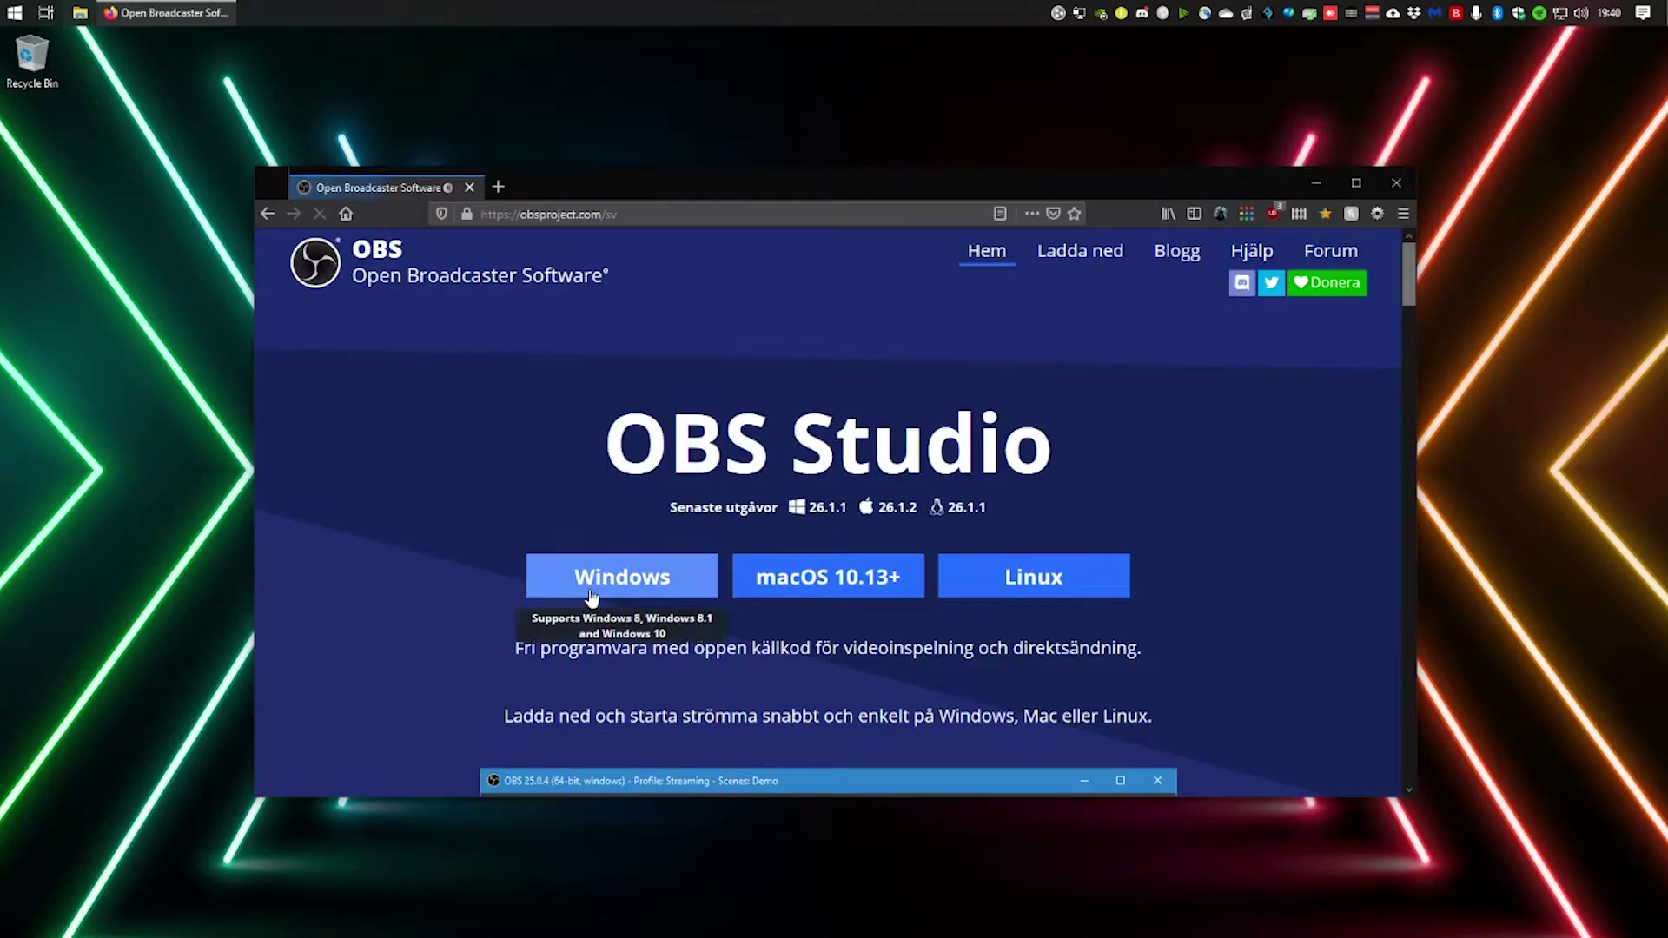
Download the Windows installer of OBS Studio and save it in the Tank folder on the D: drive.
left_click(618, 577)
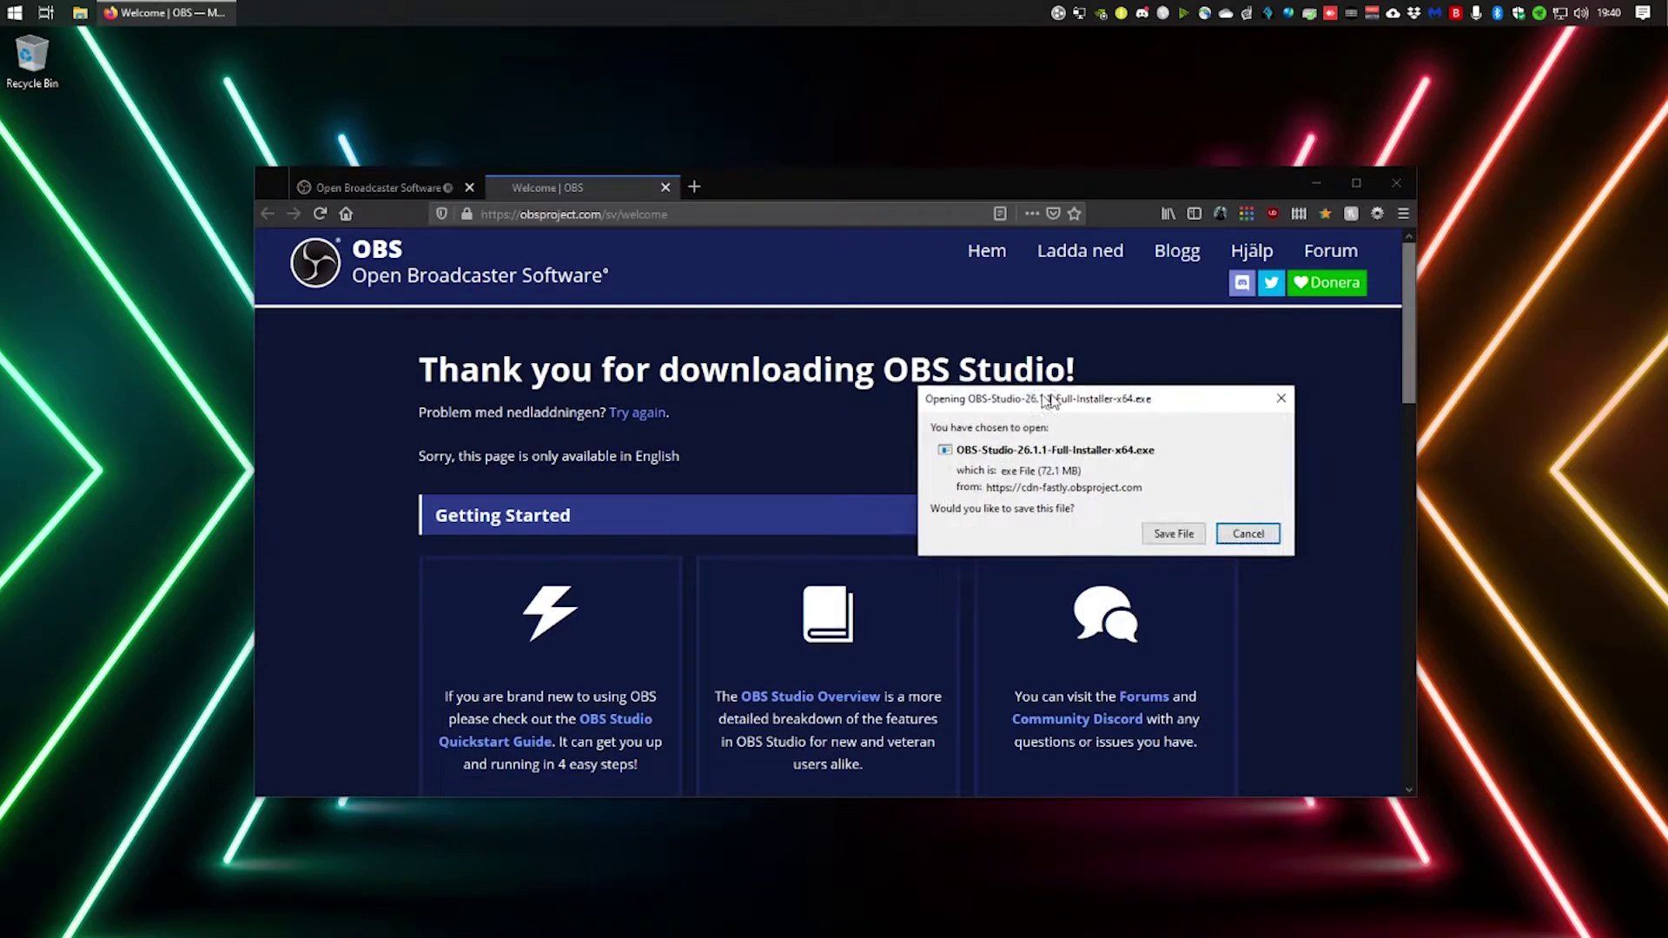
left_click(853, 491)
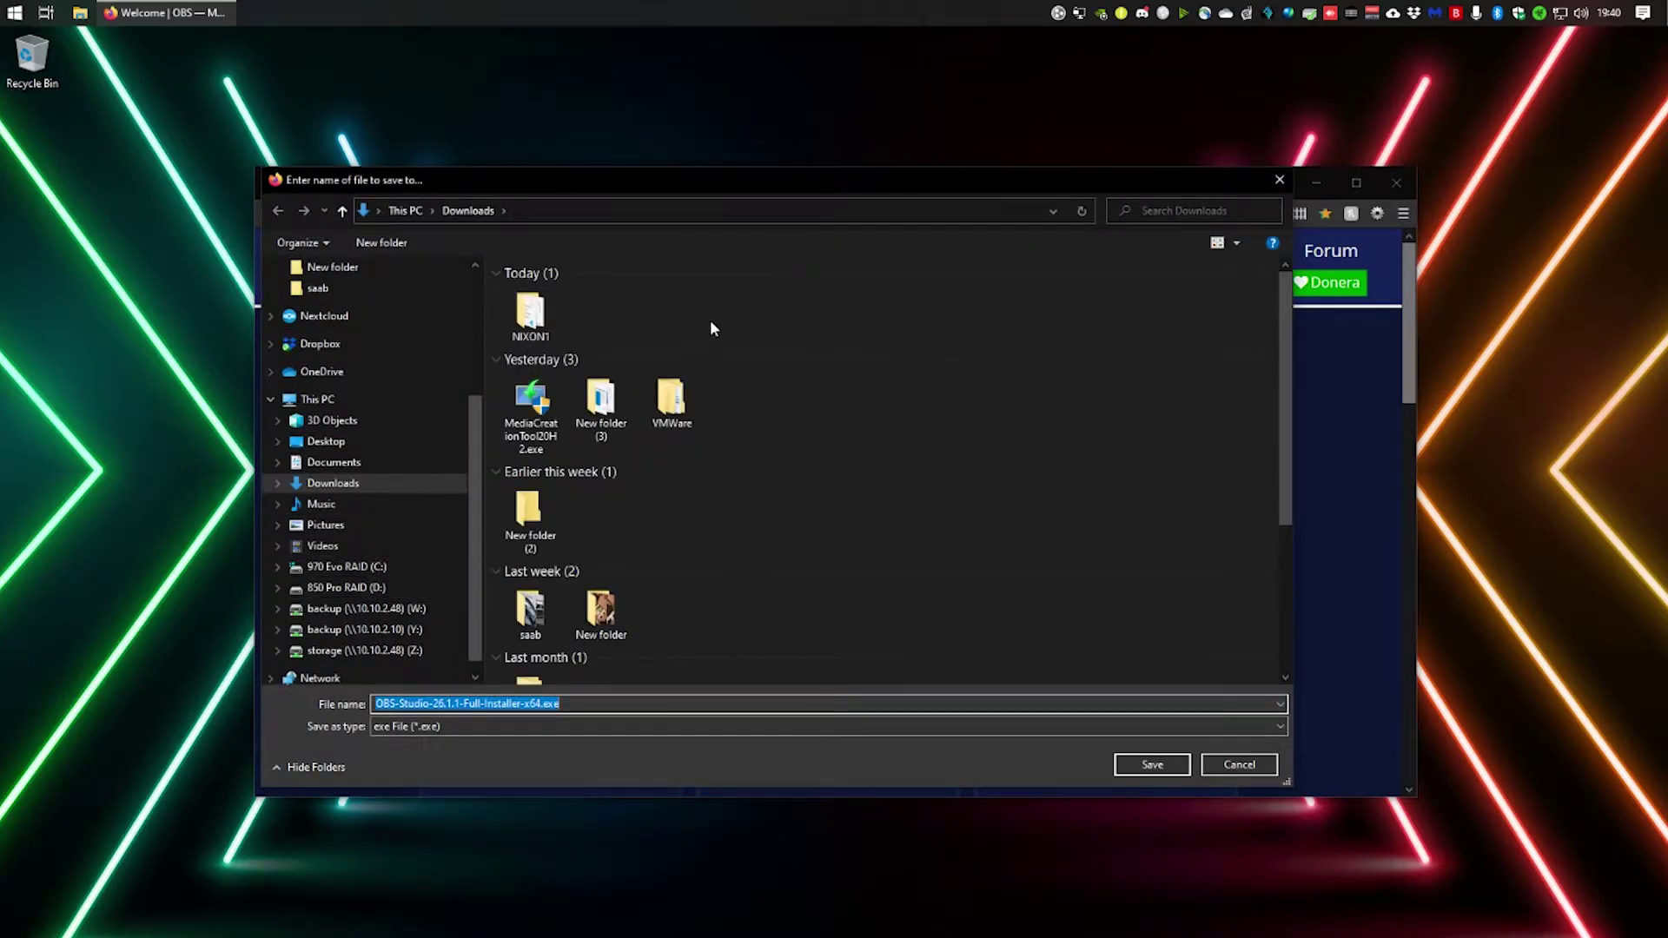
left_click(335, 587)
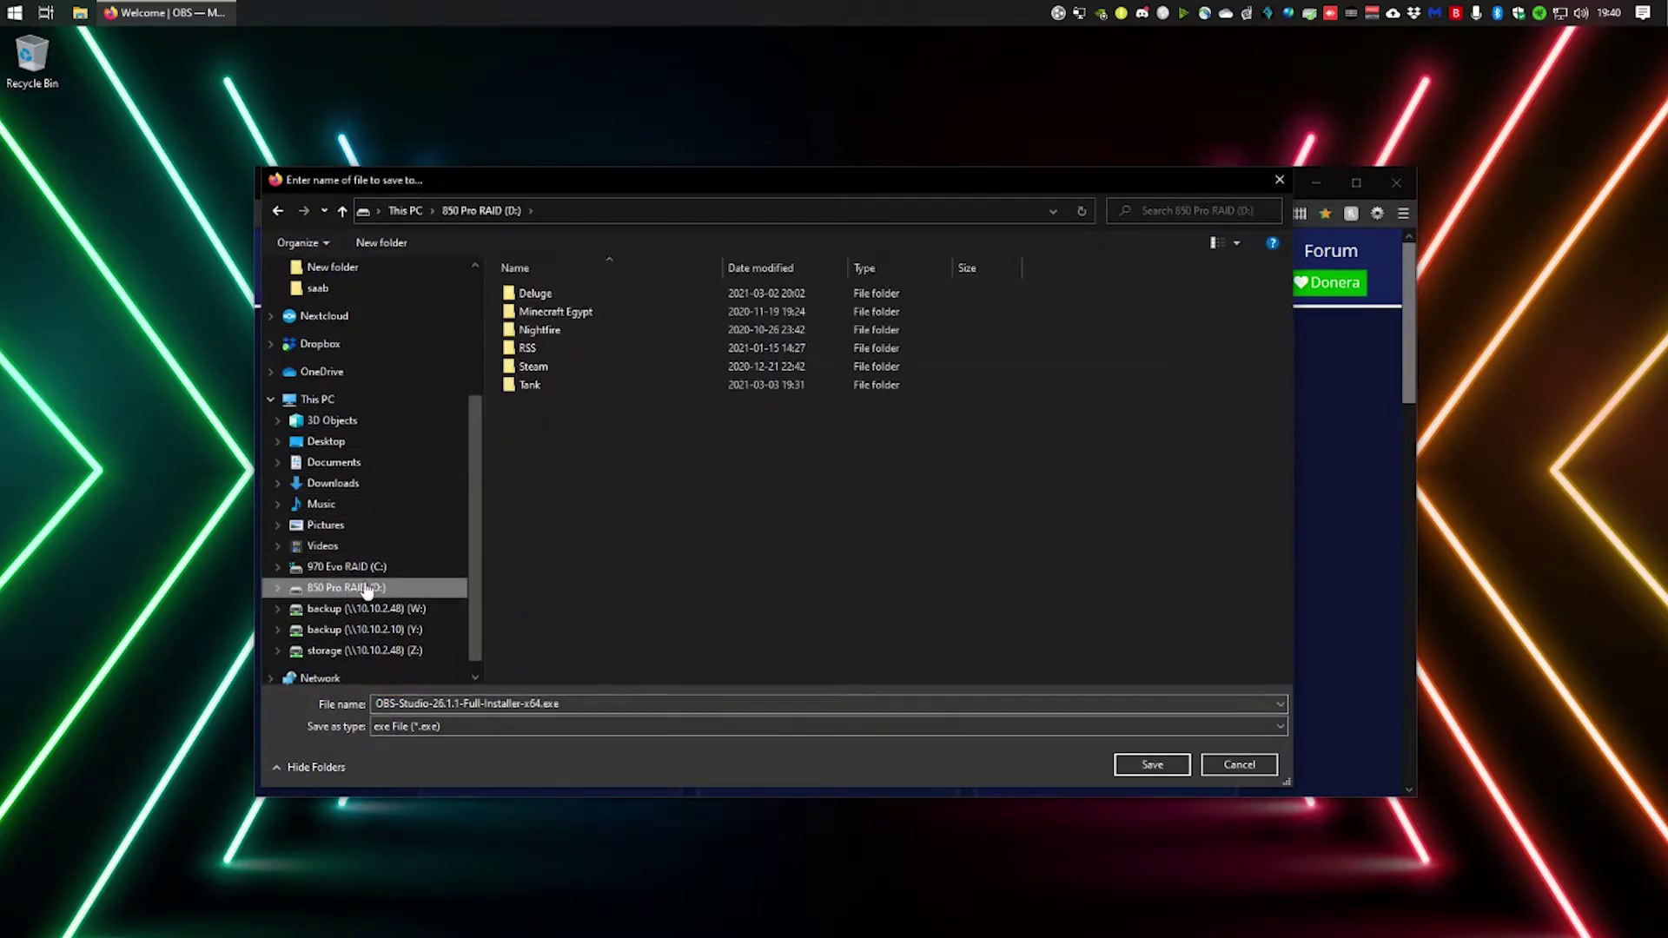
double_click(531, 385)
left_click(1149, 765)
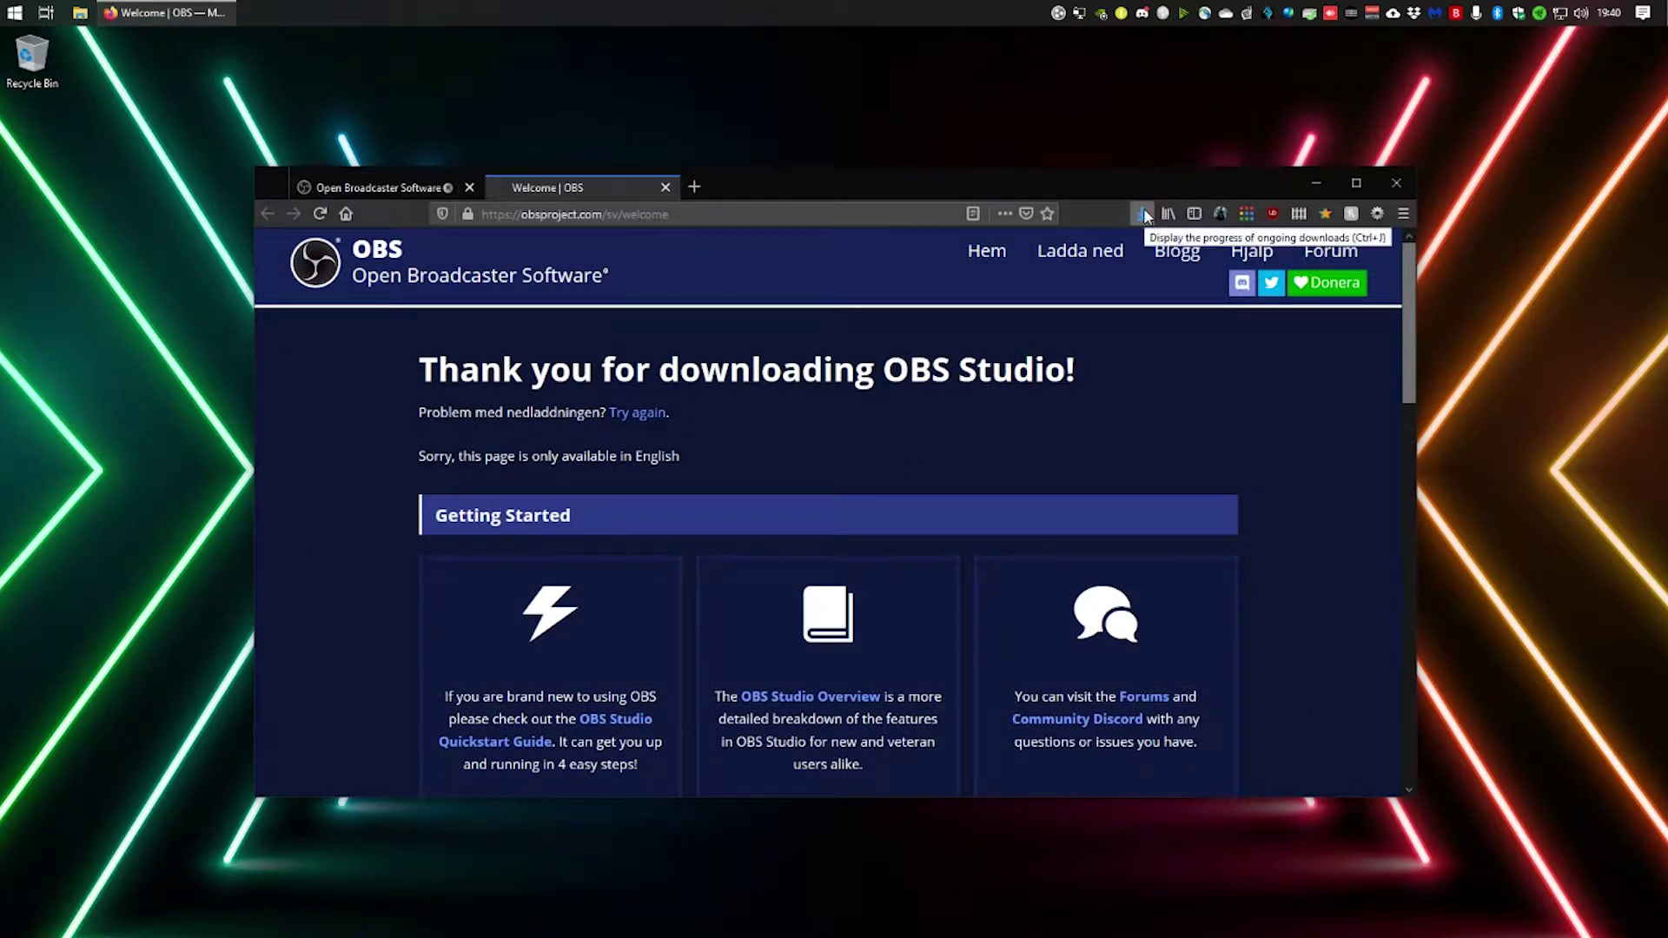
Close the browser and run OBS-Studio-26.1.1-Full-Installer-x64.exe from D:\Tank, allowing it to make changes.
left_click(1396, 182)
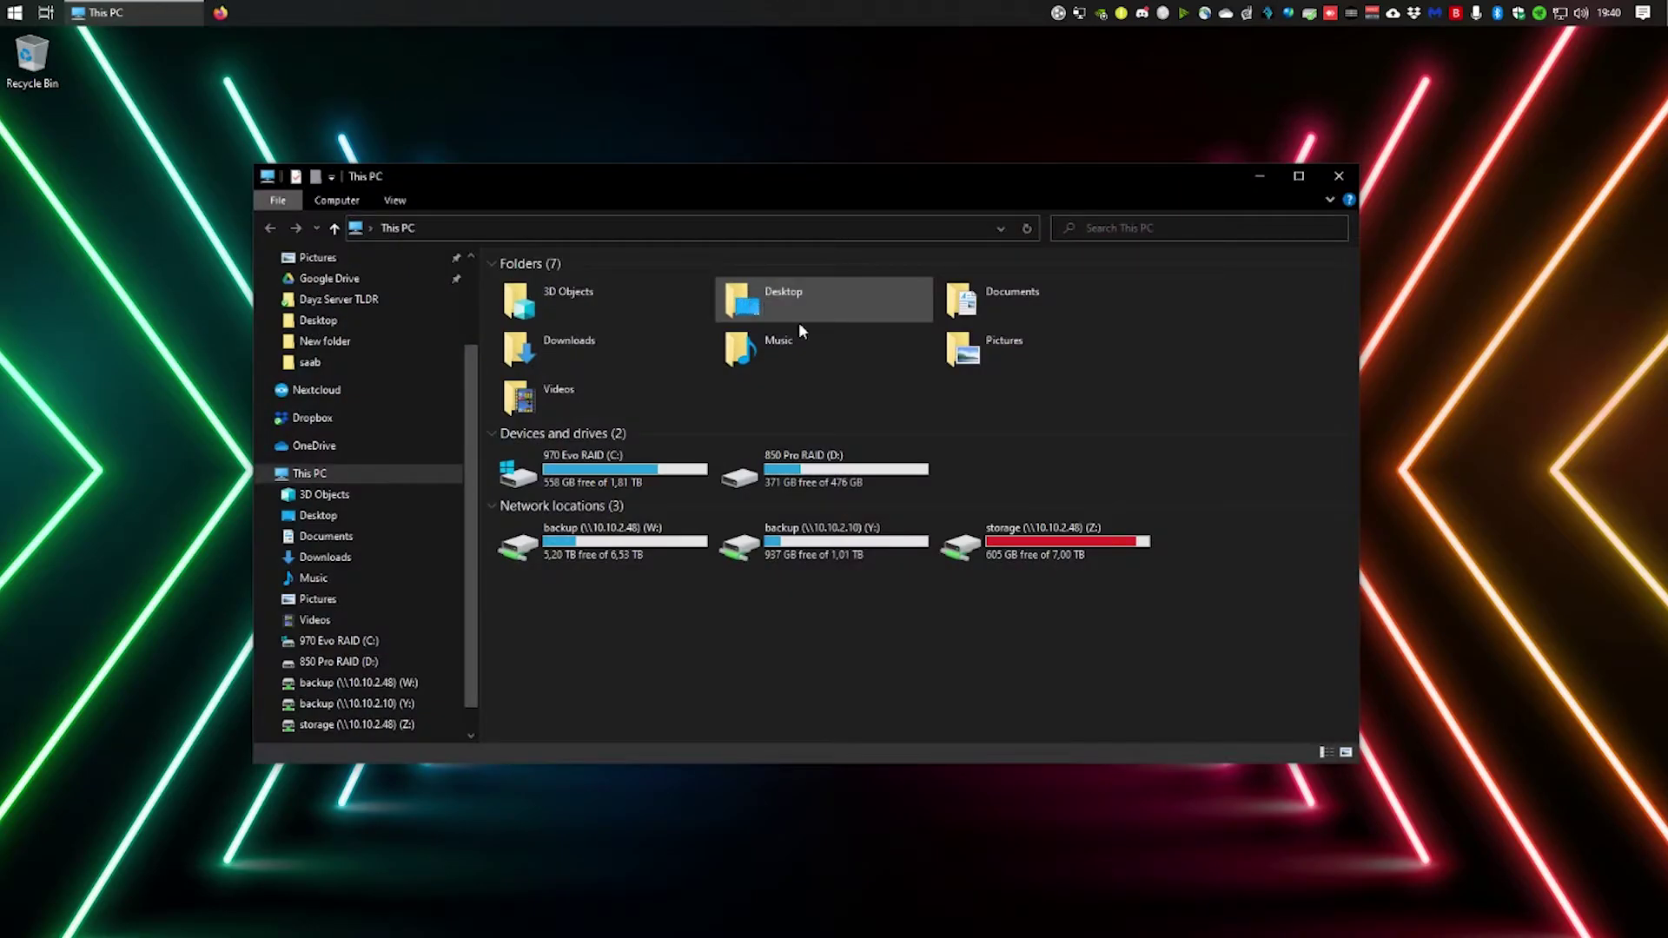
double_click(817, 464)
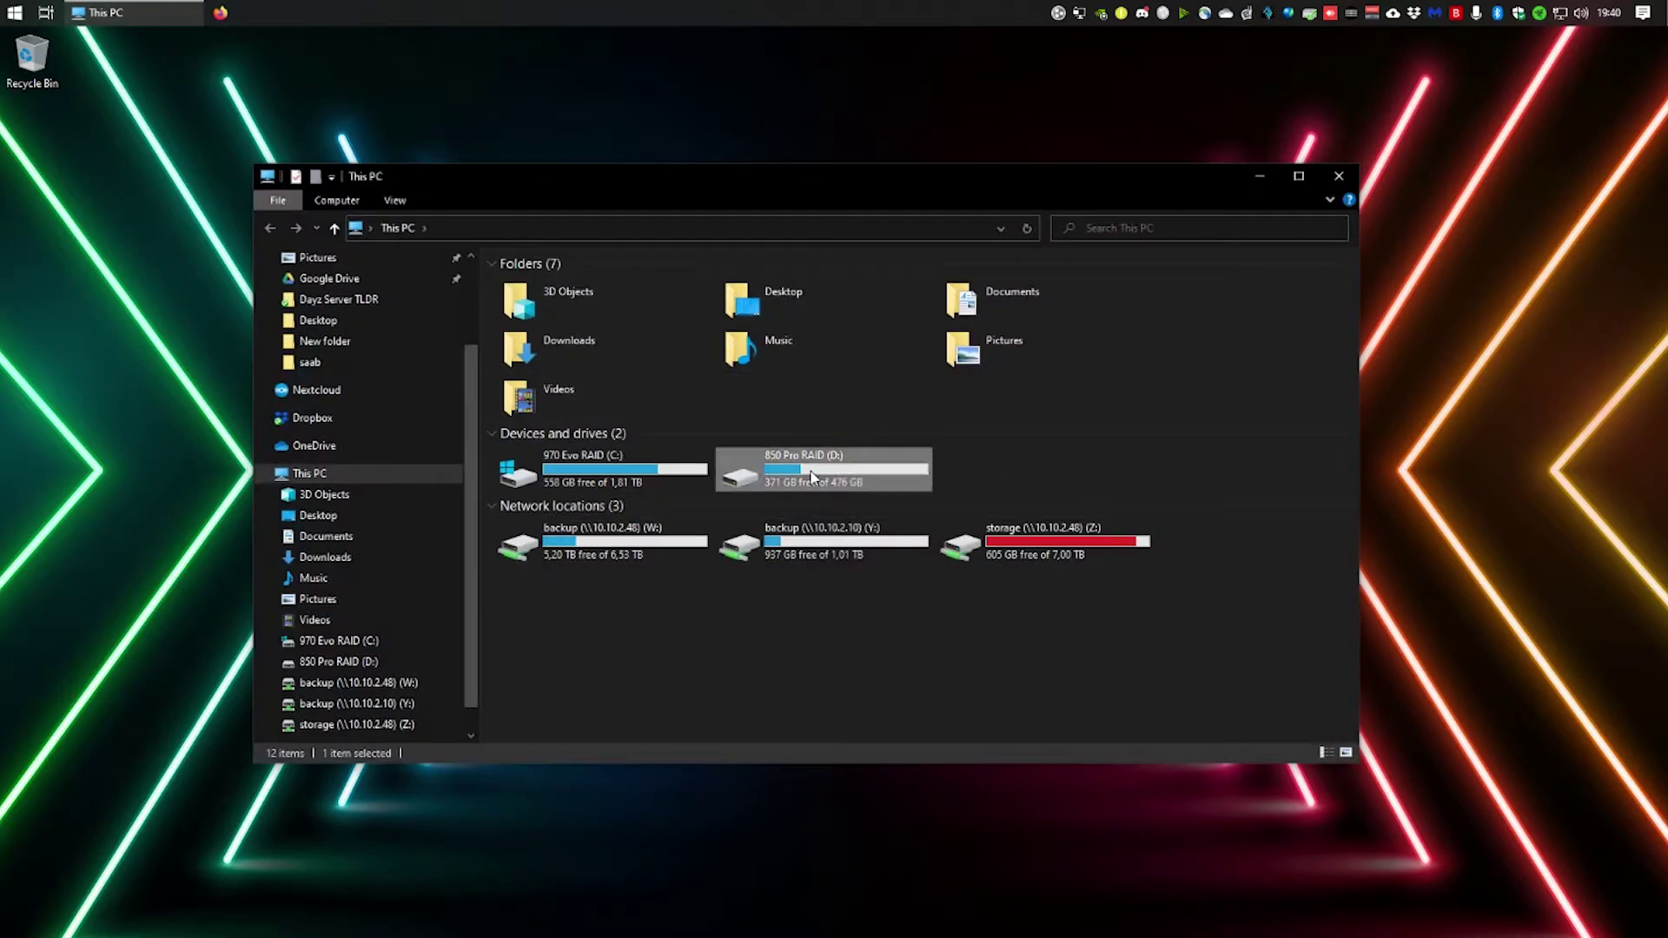
double_click(527, 375)
double_click(594, 285)
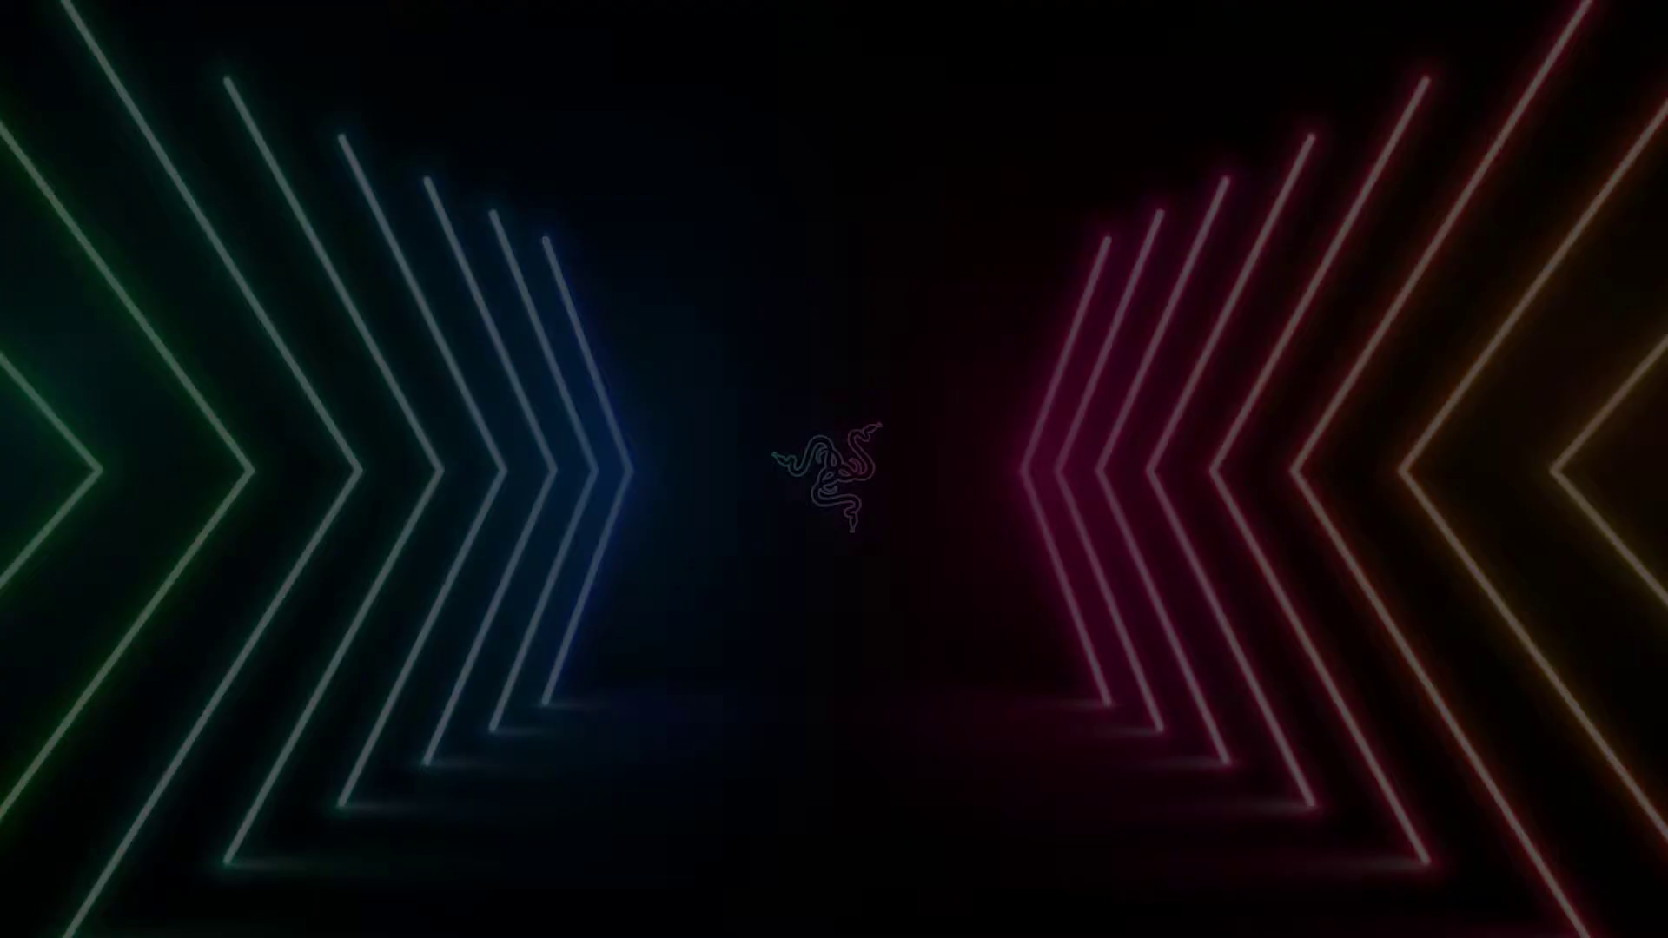
left_click(791, 573)
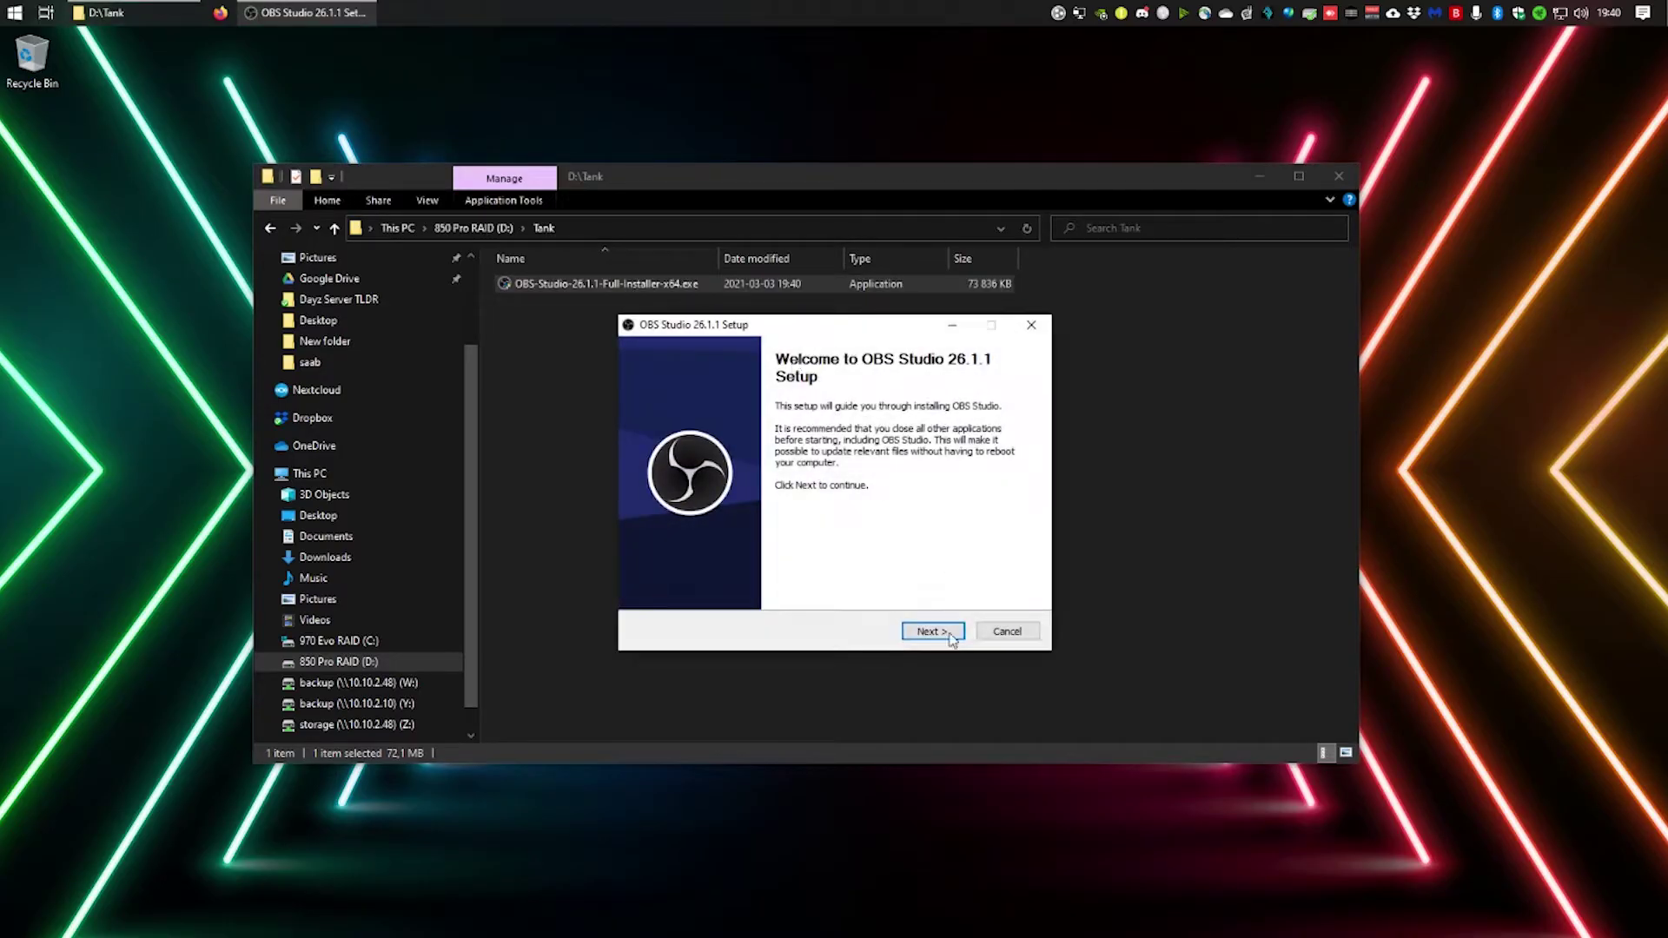
Install OBS Studio 26.1.1 in C:\Program Files\obs-studio, close the file window and finish setup with launching enabled.
left_click(939, 636)
left_click(940, 638)
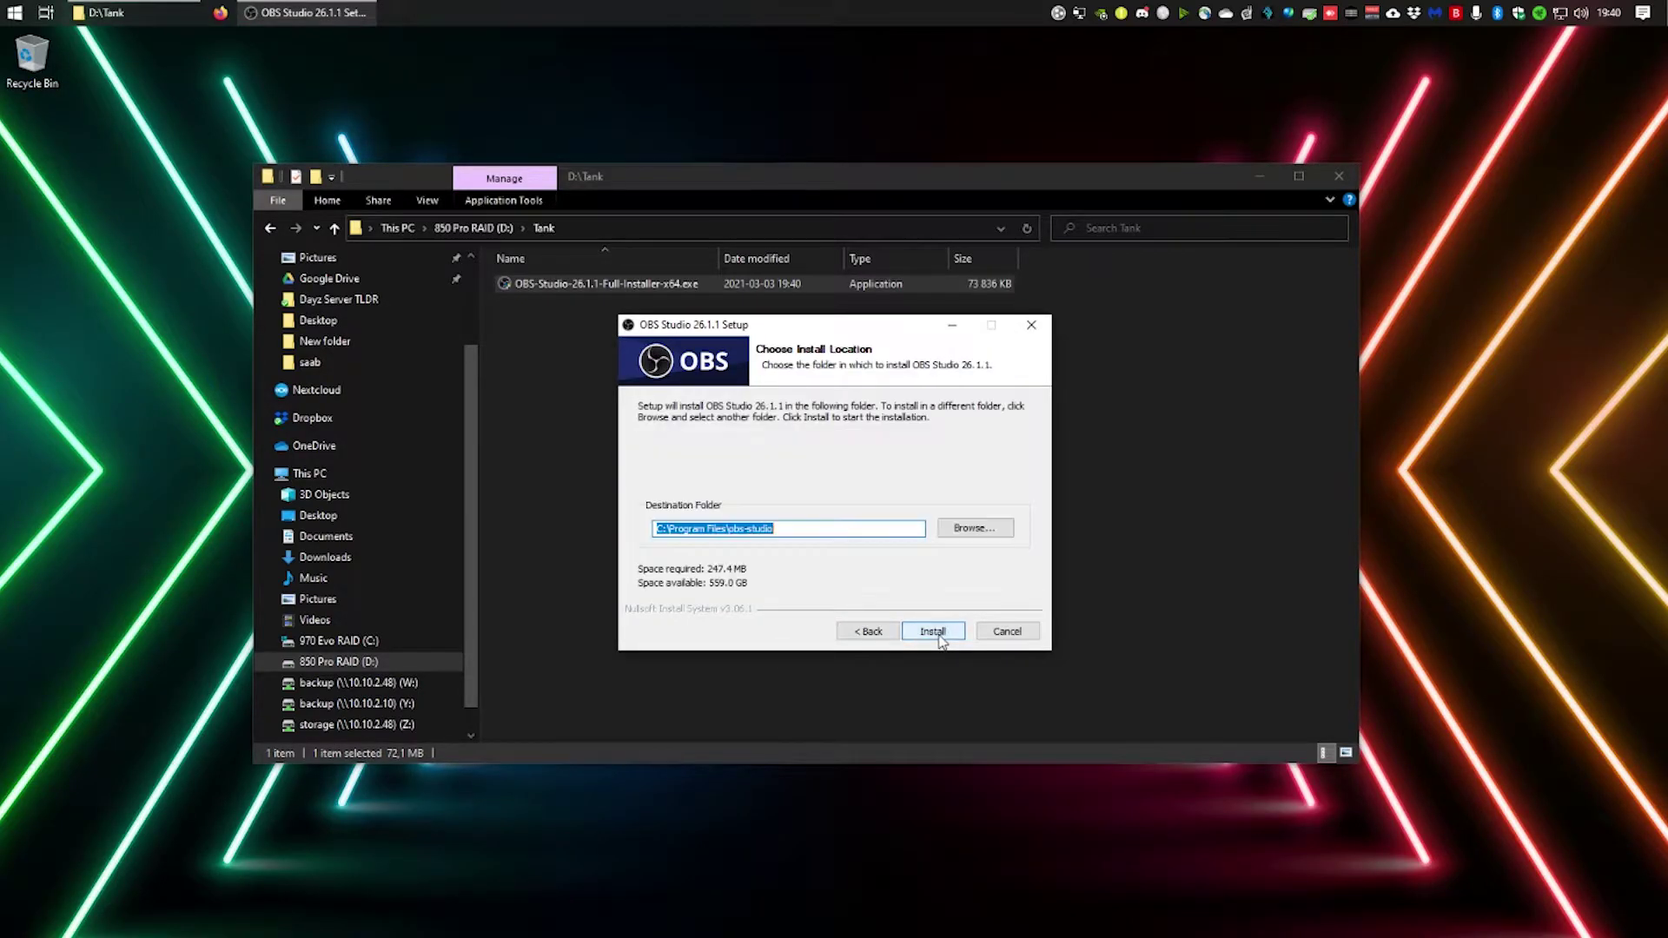
left_click(935, 633)
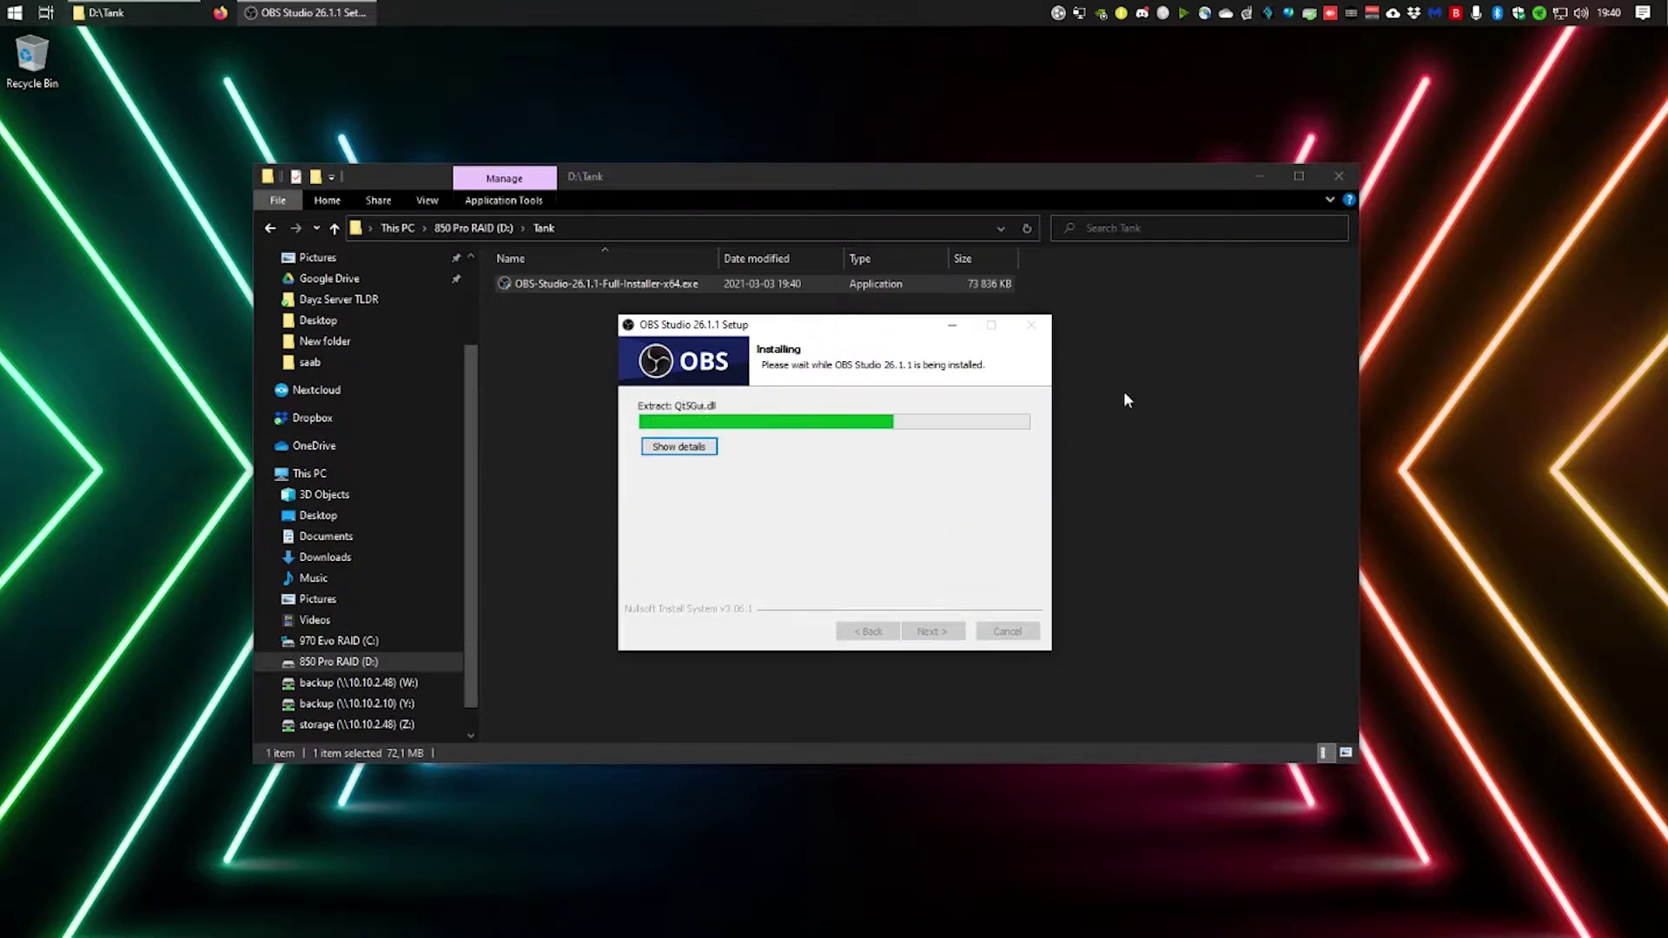
left_click(1339, 179)
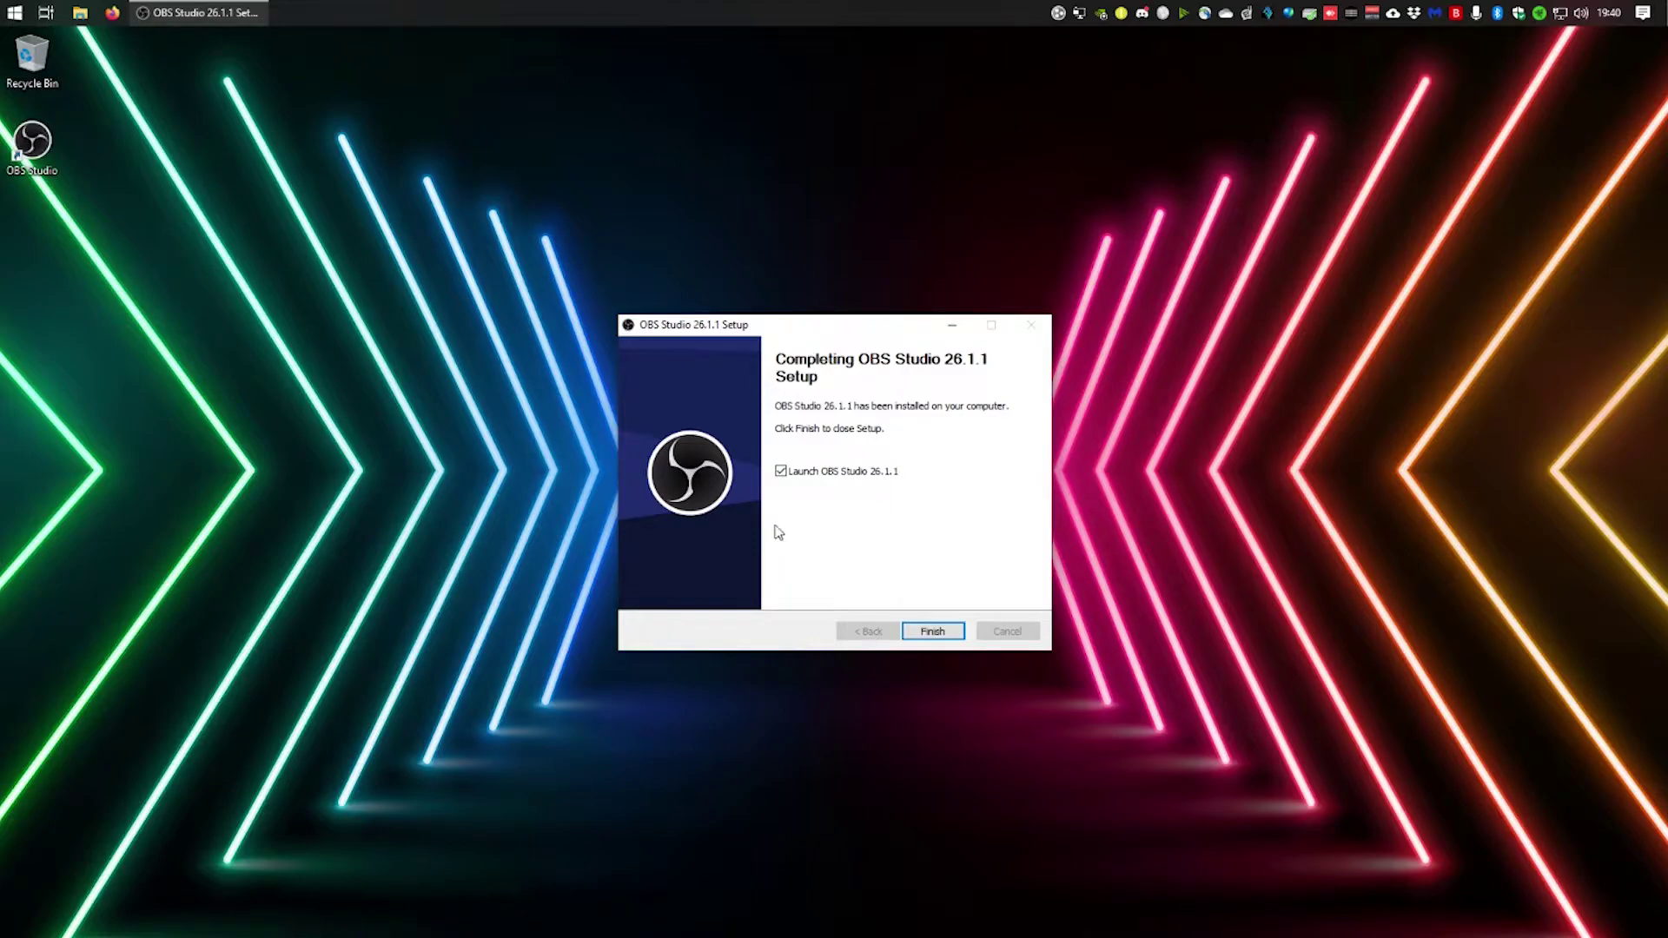
left_click(932, 630)
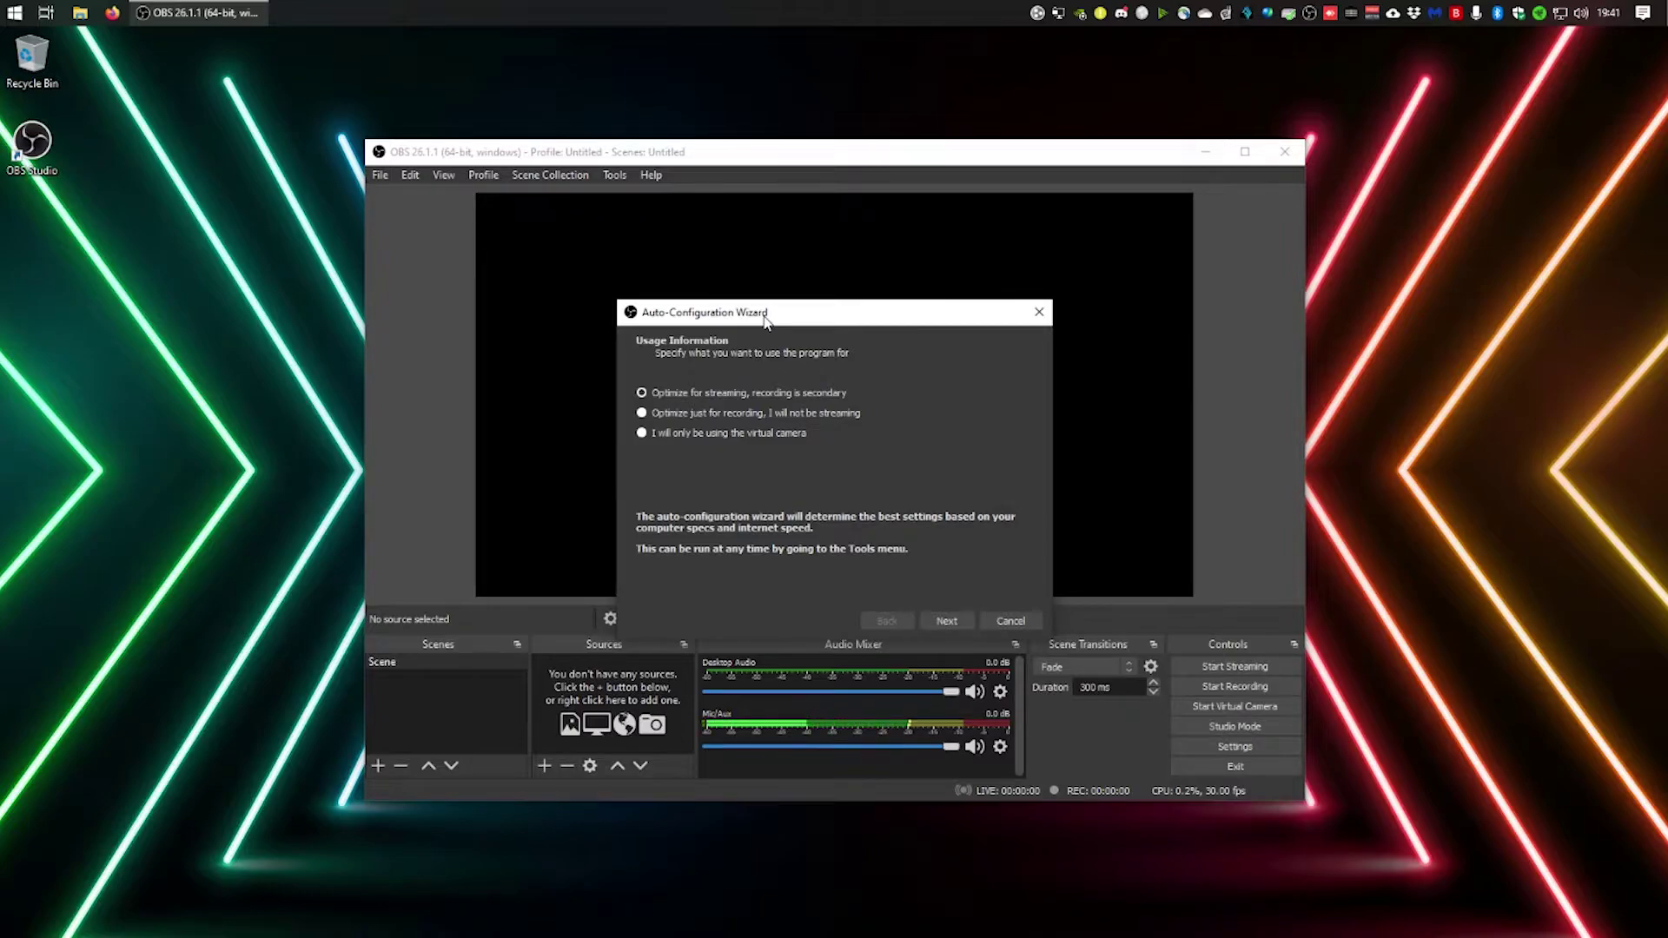
Cancel the Auto-Configuration Wizard, and enlarge the OBS window and the dock area below the preview.
left_click_drag(765, 321, 763, 278)
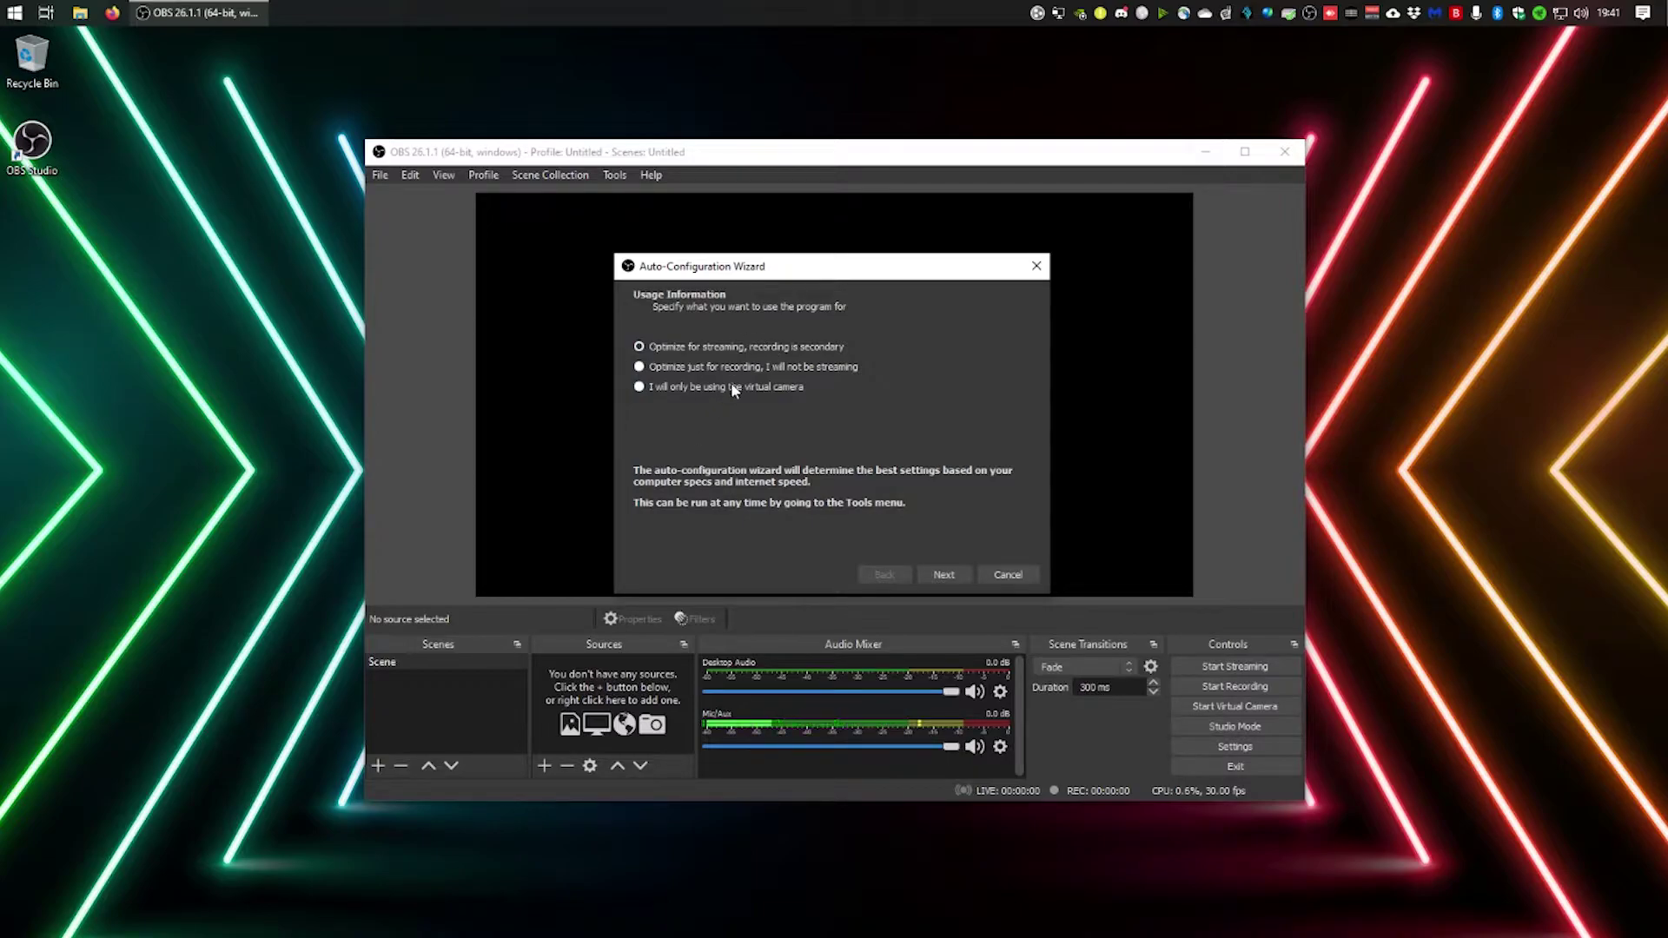
left_click(1006, 575)
left_click_drag(366, 139, 276, 42)
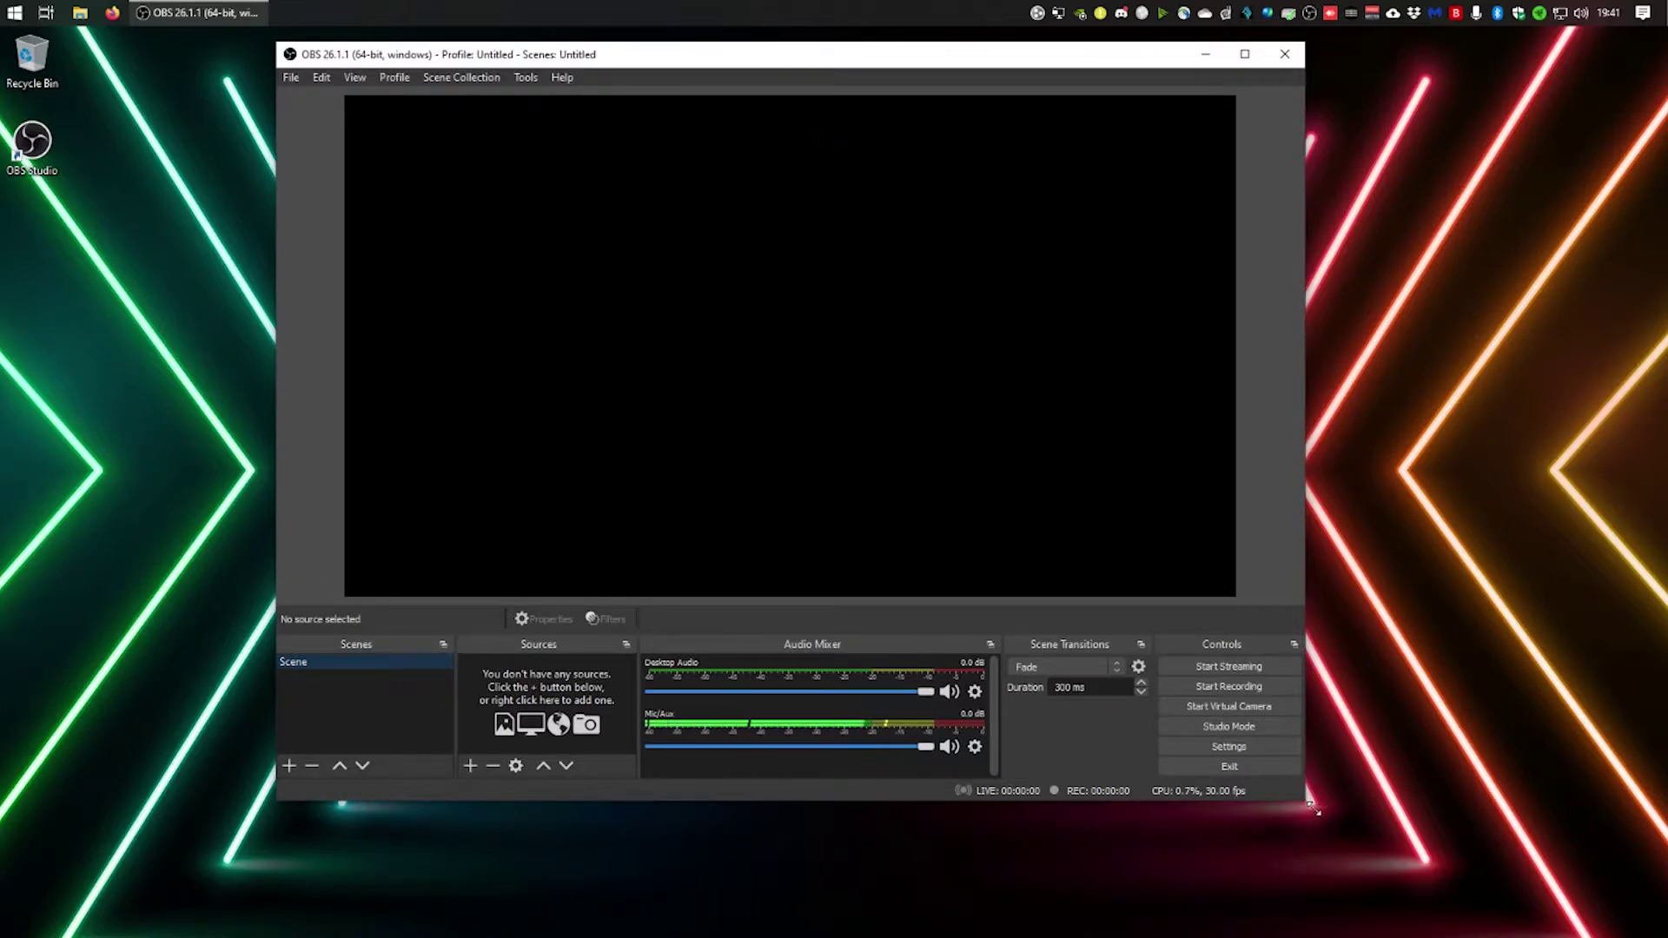
left_click_drag(1305, 799, 1380, 860)
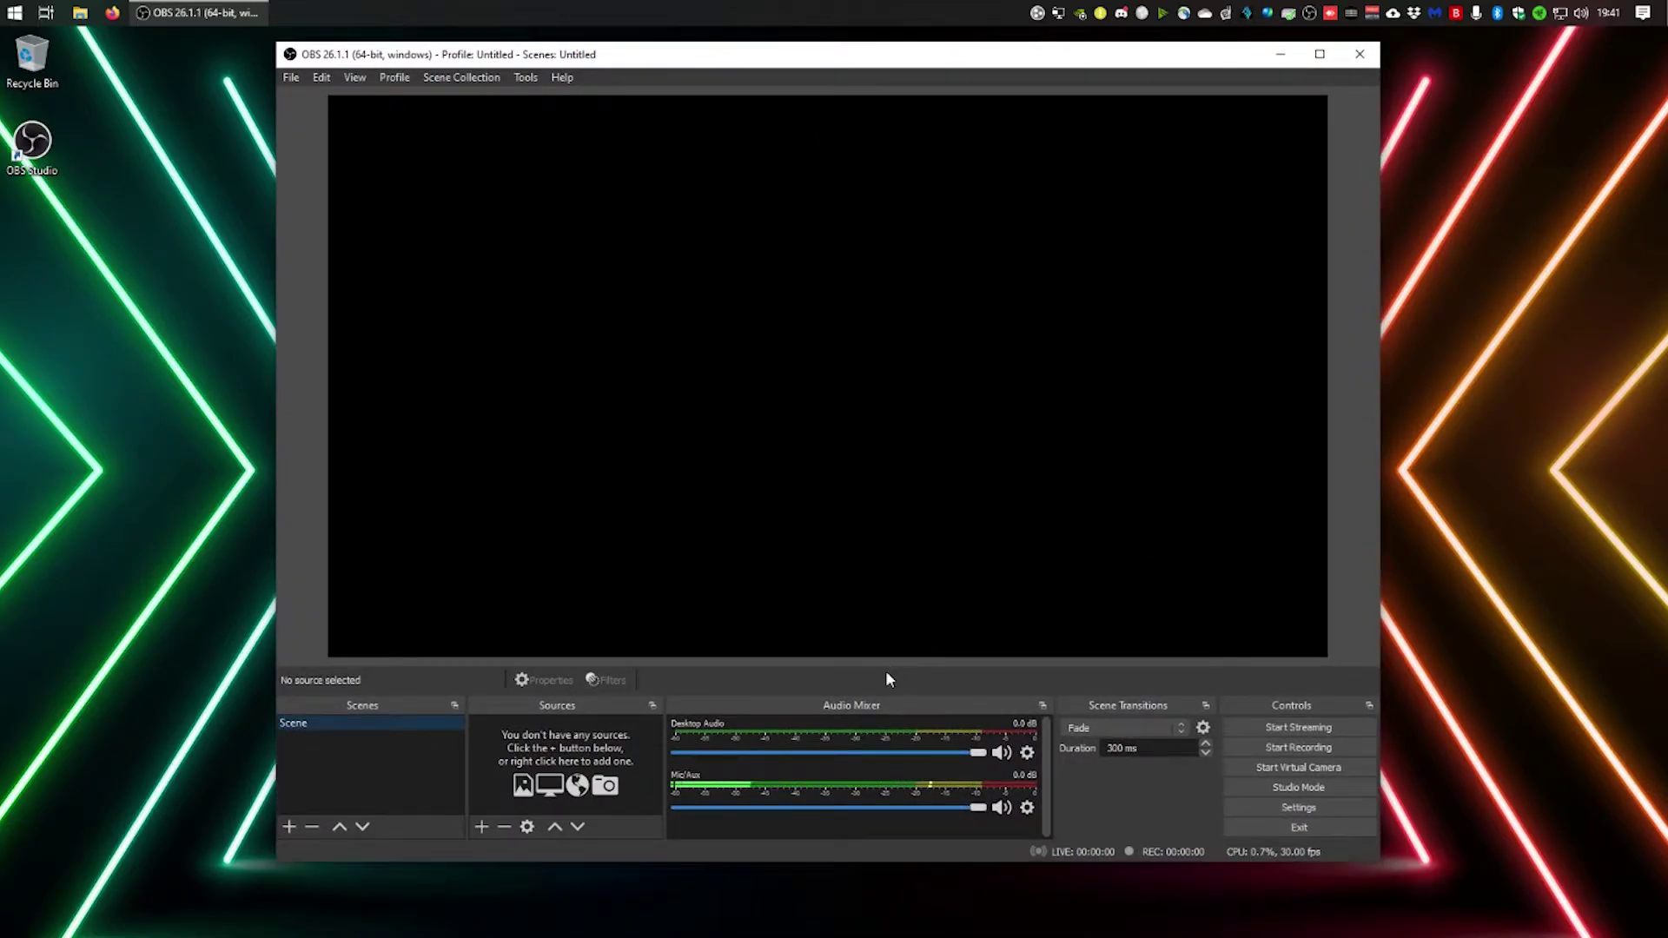
left_click_drag(887, 697, 896, 571)
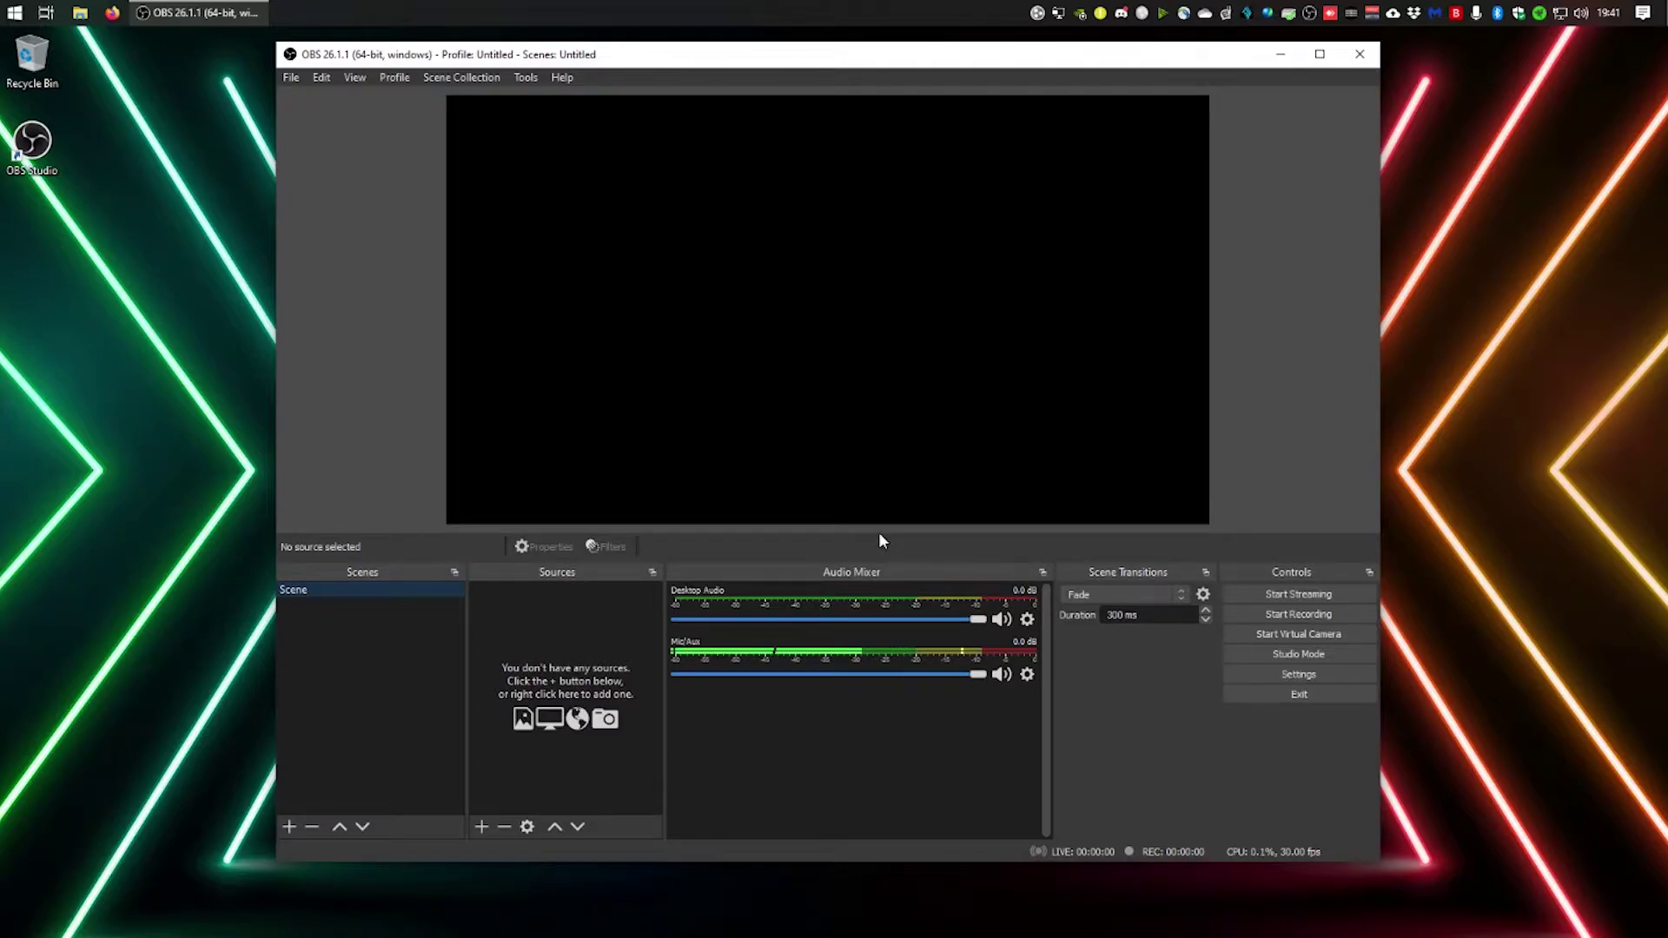
Set the output mode to Advanced in the OBS settings and show the recording options.
left_click(1257, 670)
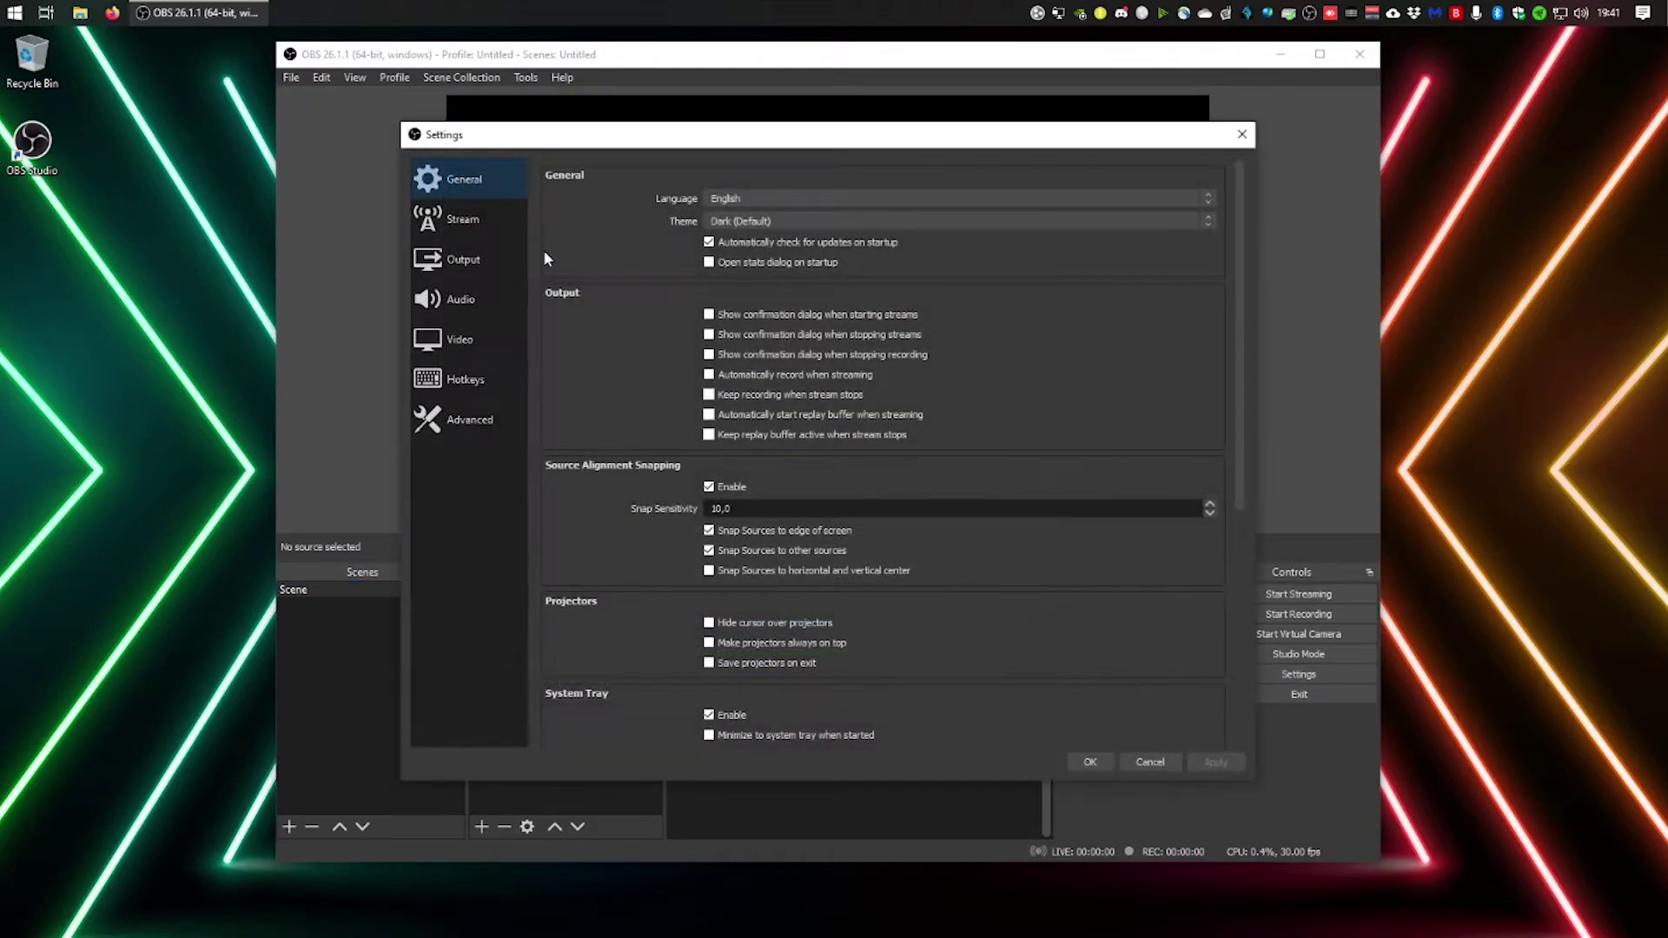
left_click(460, 260)
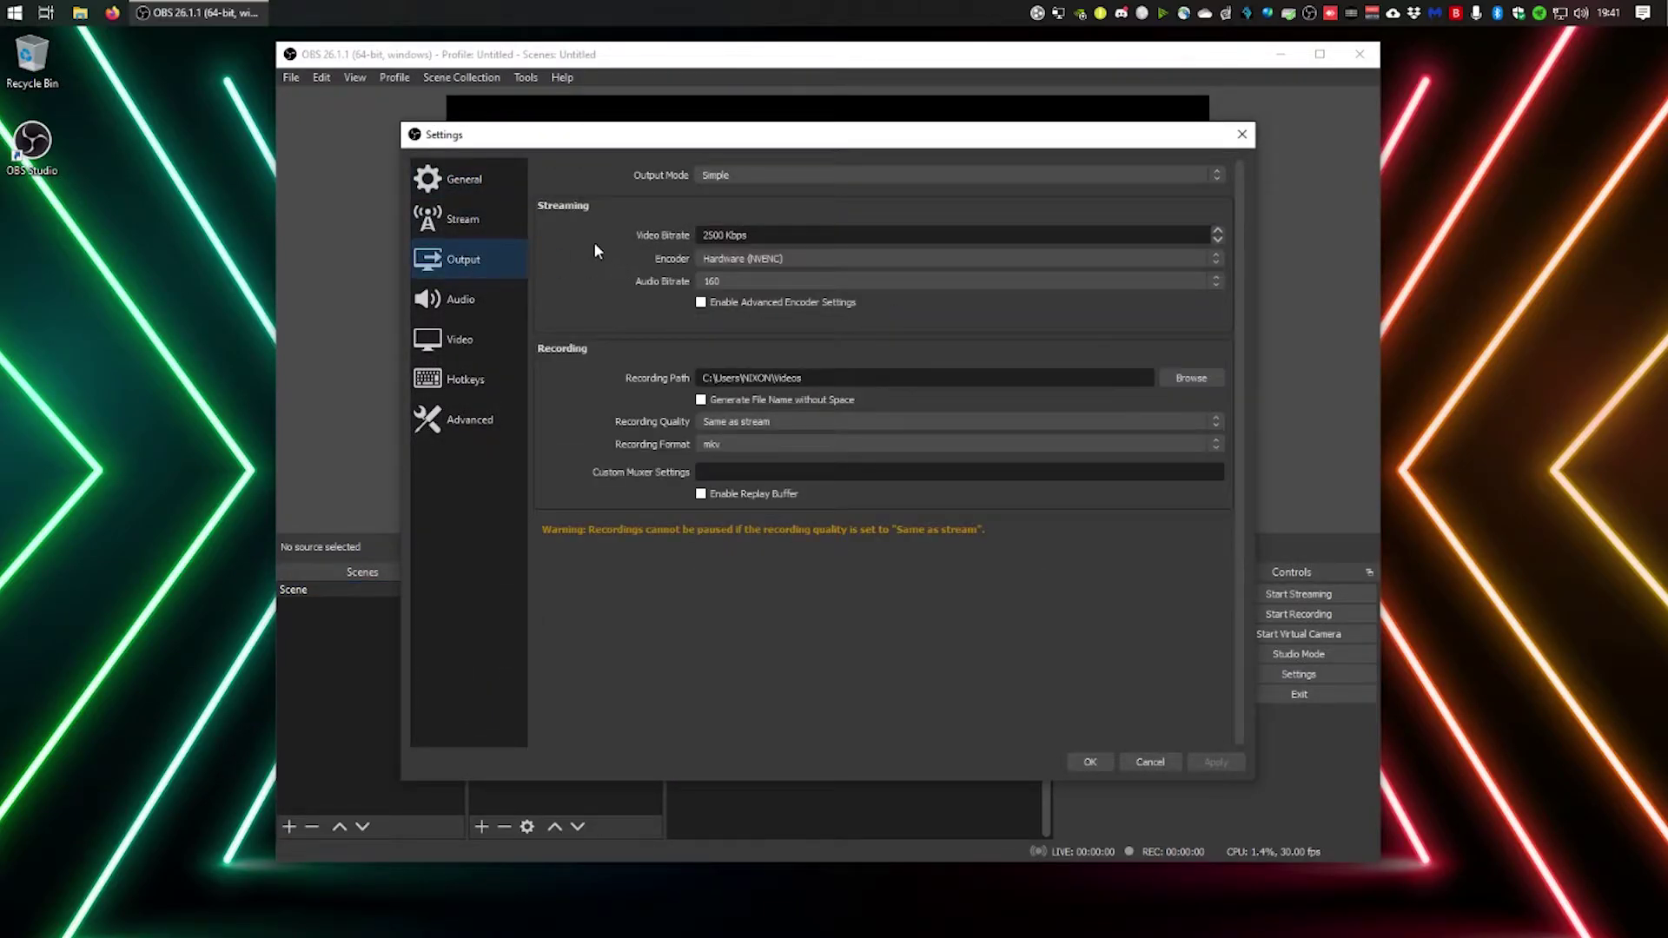
left_click(752, 176)
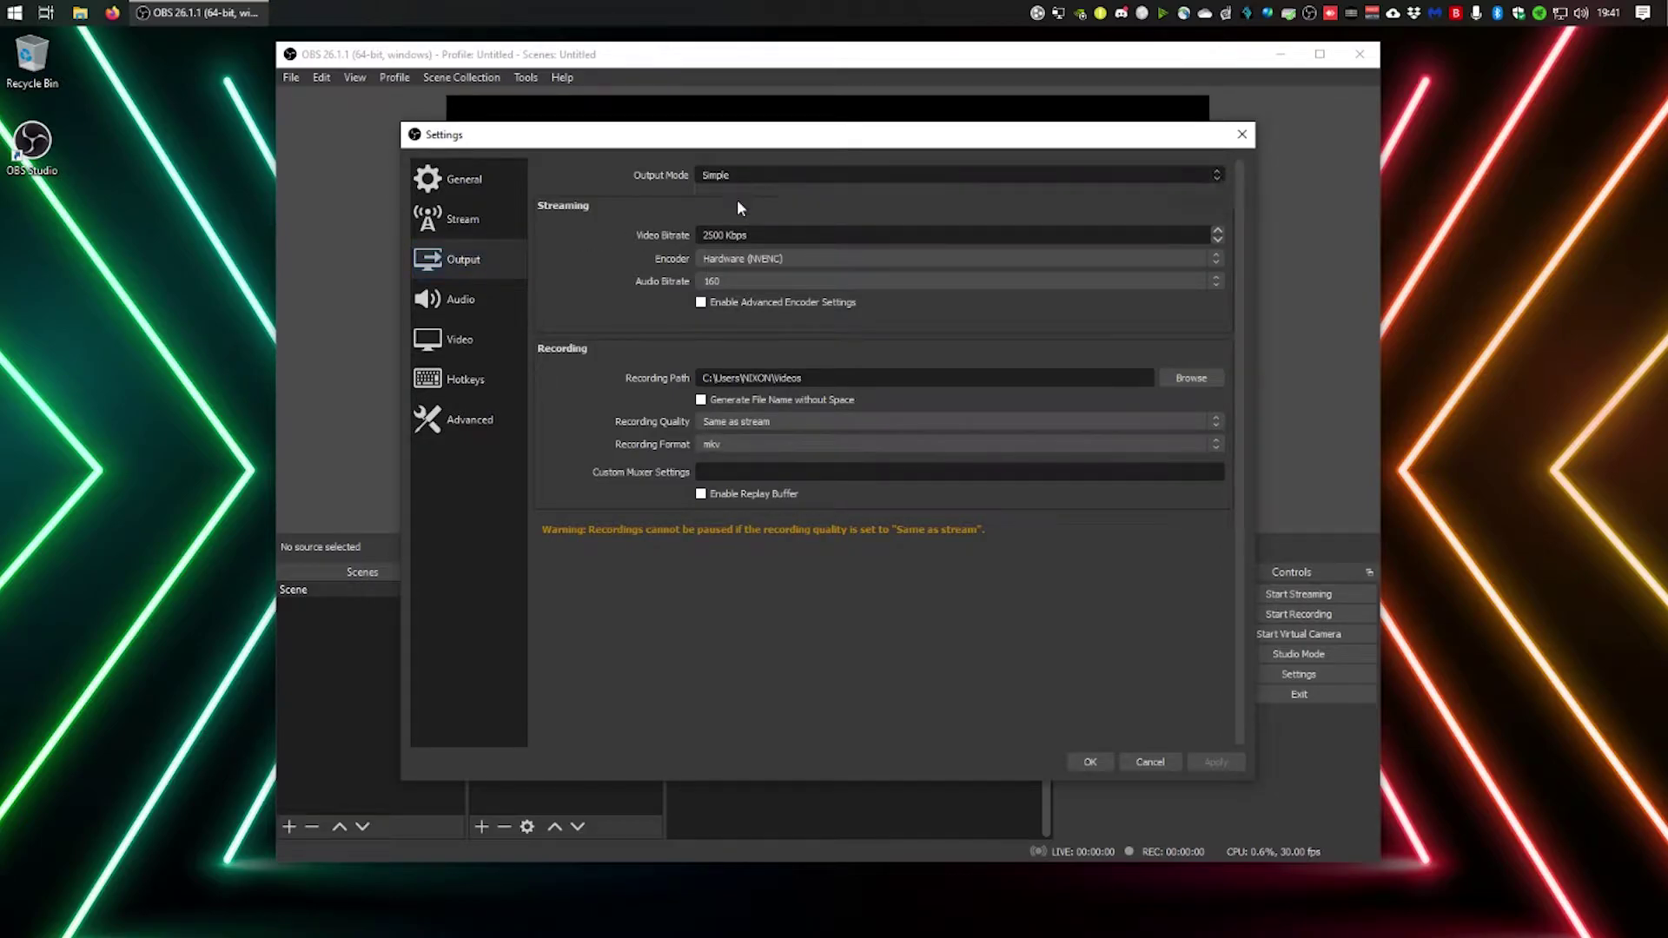
left_click(736, 200)
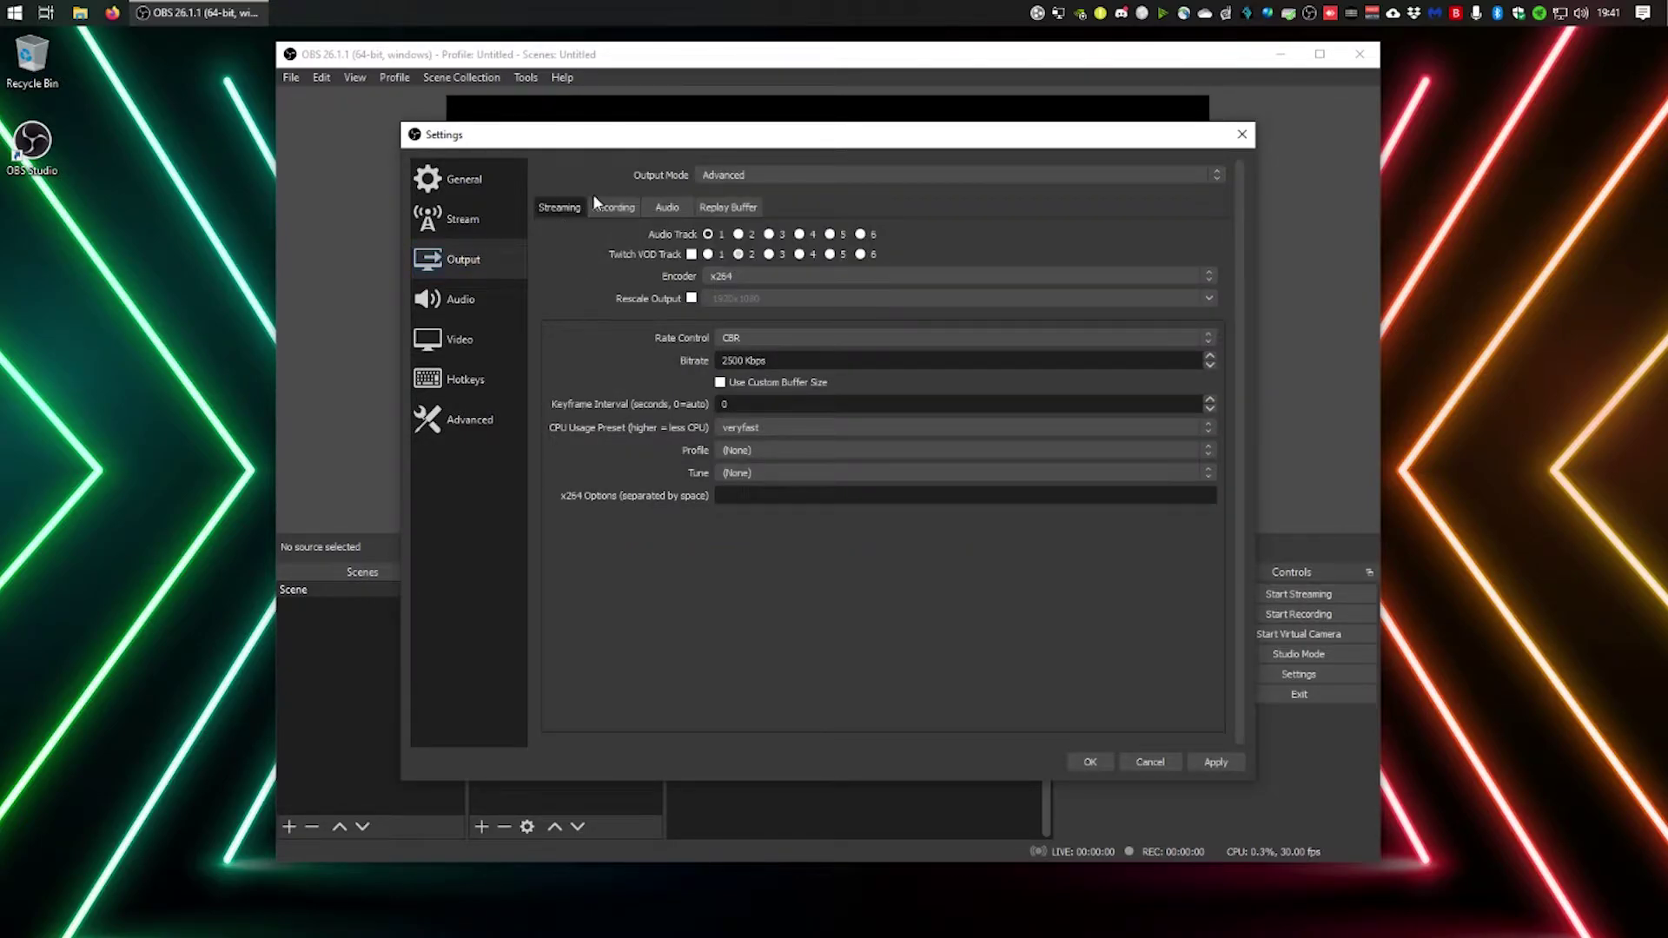
left_click(611, 209)
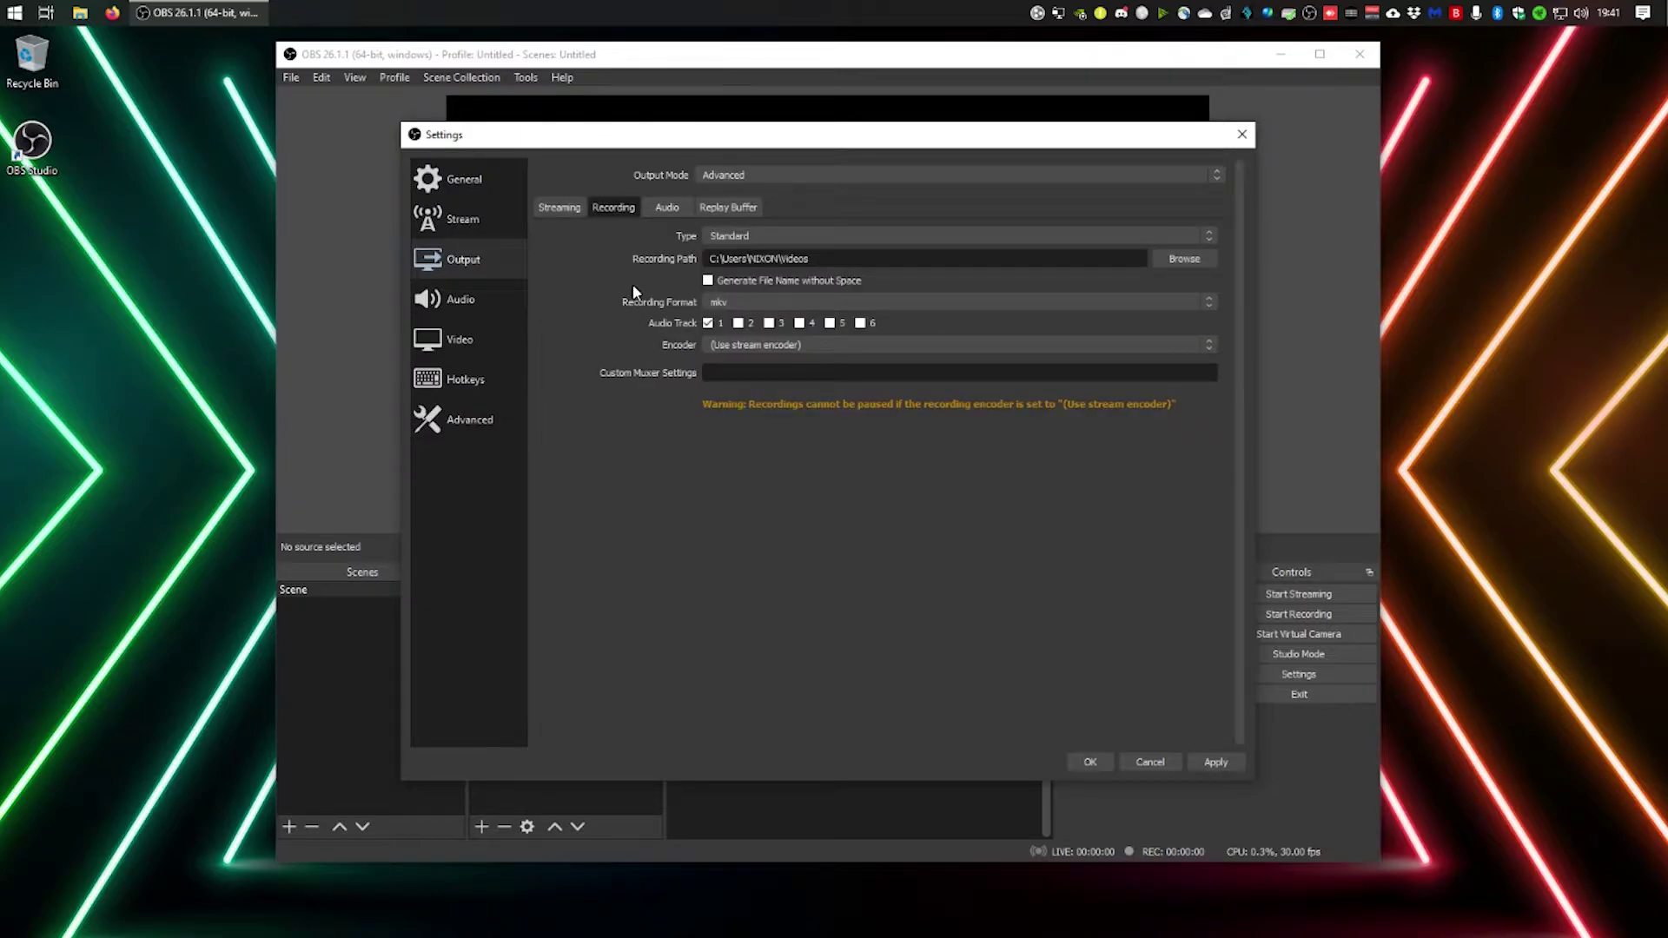
Point out the recording path and select mkv as the recording format.
left_click(856, 262)
triple_click(843, 263)
left_click(867, 266)
left_click_drag(867, 266, 654, 268)
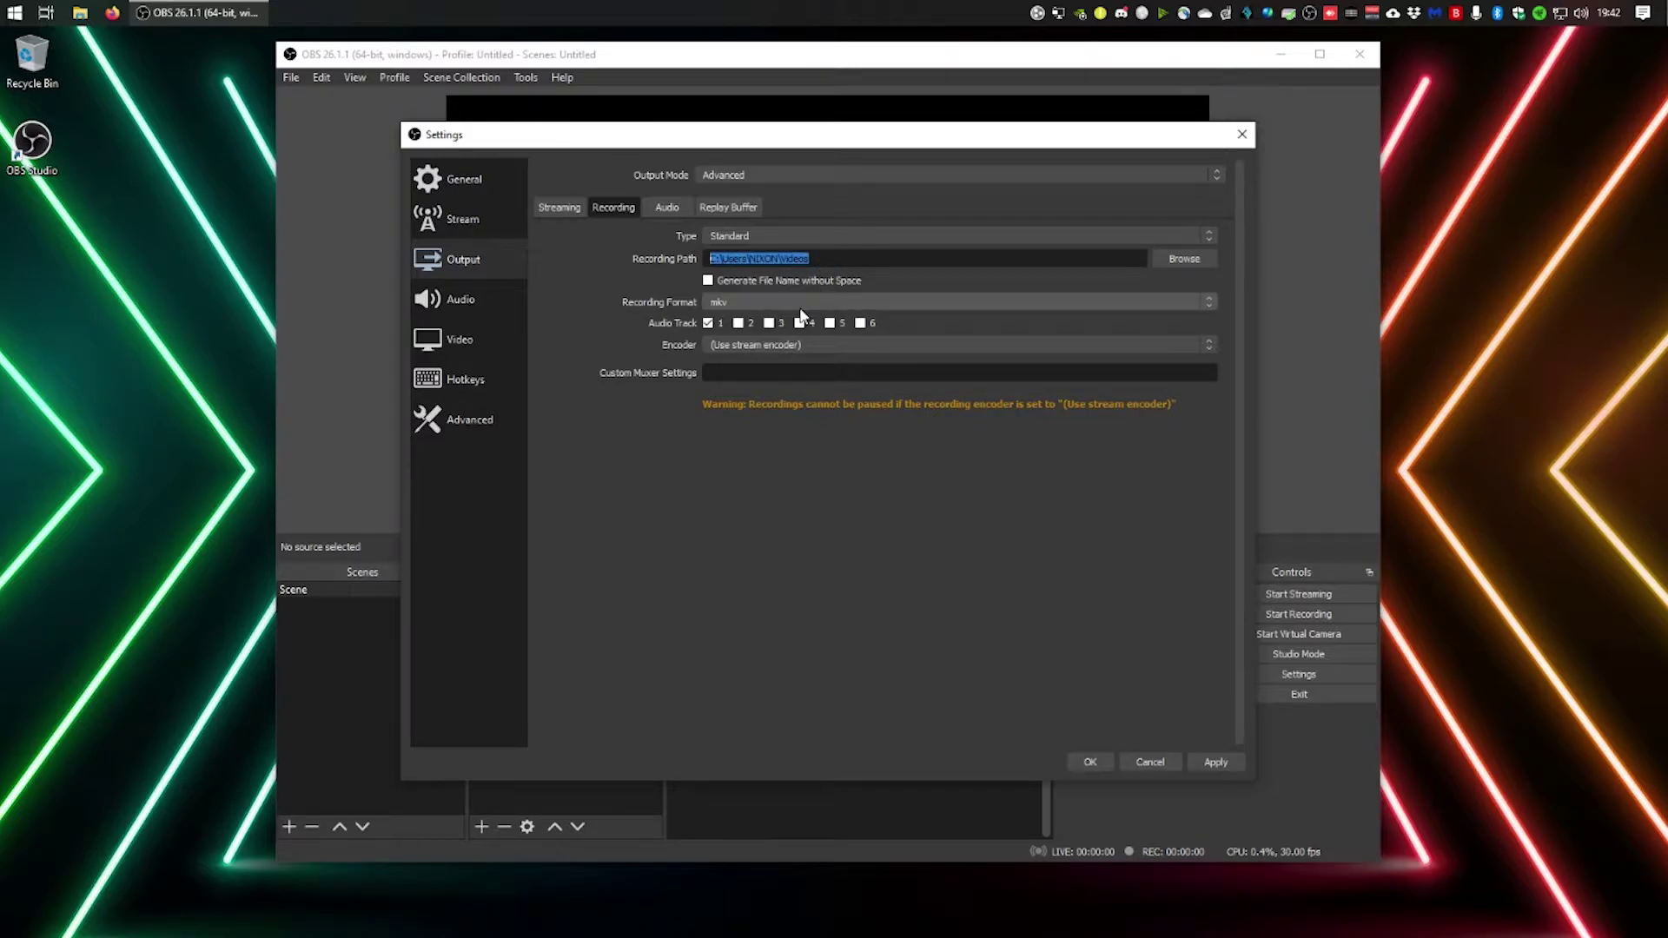
left_click(761, 306)
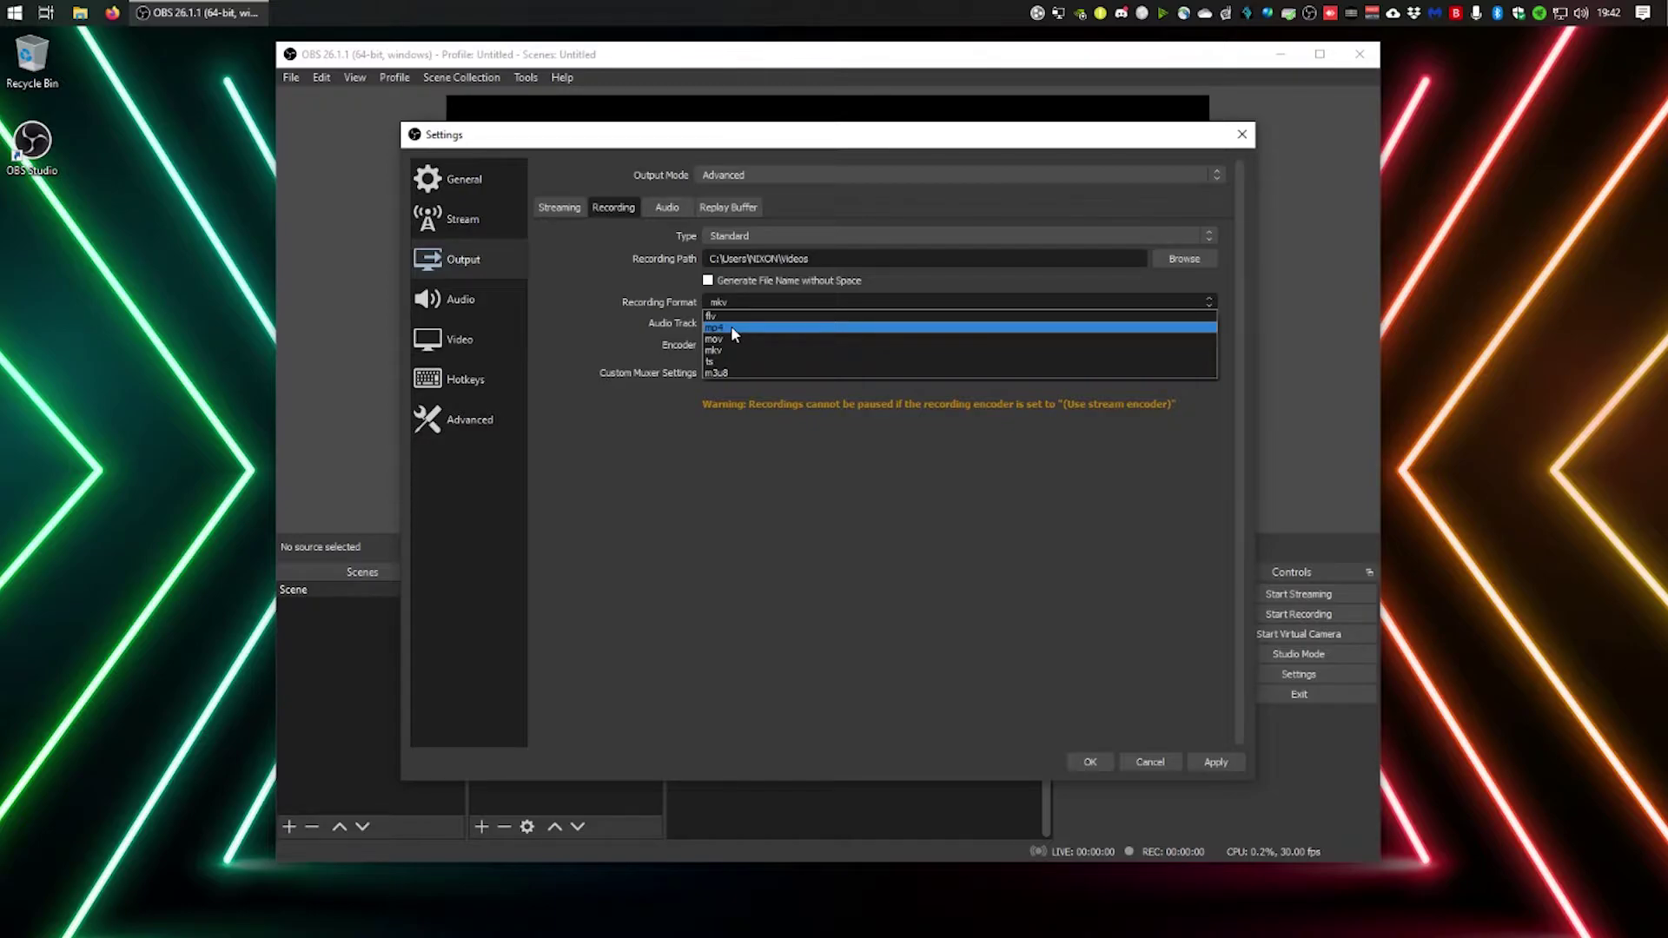
left_click(732, 350)
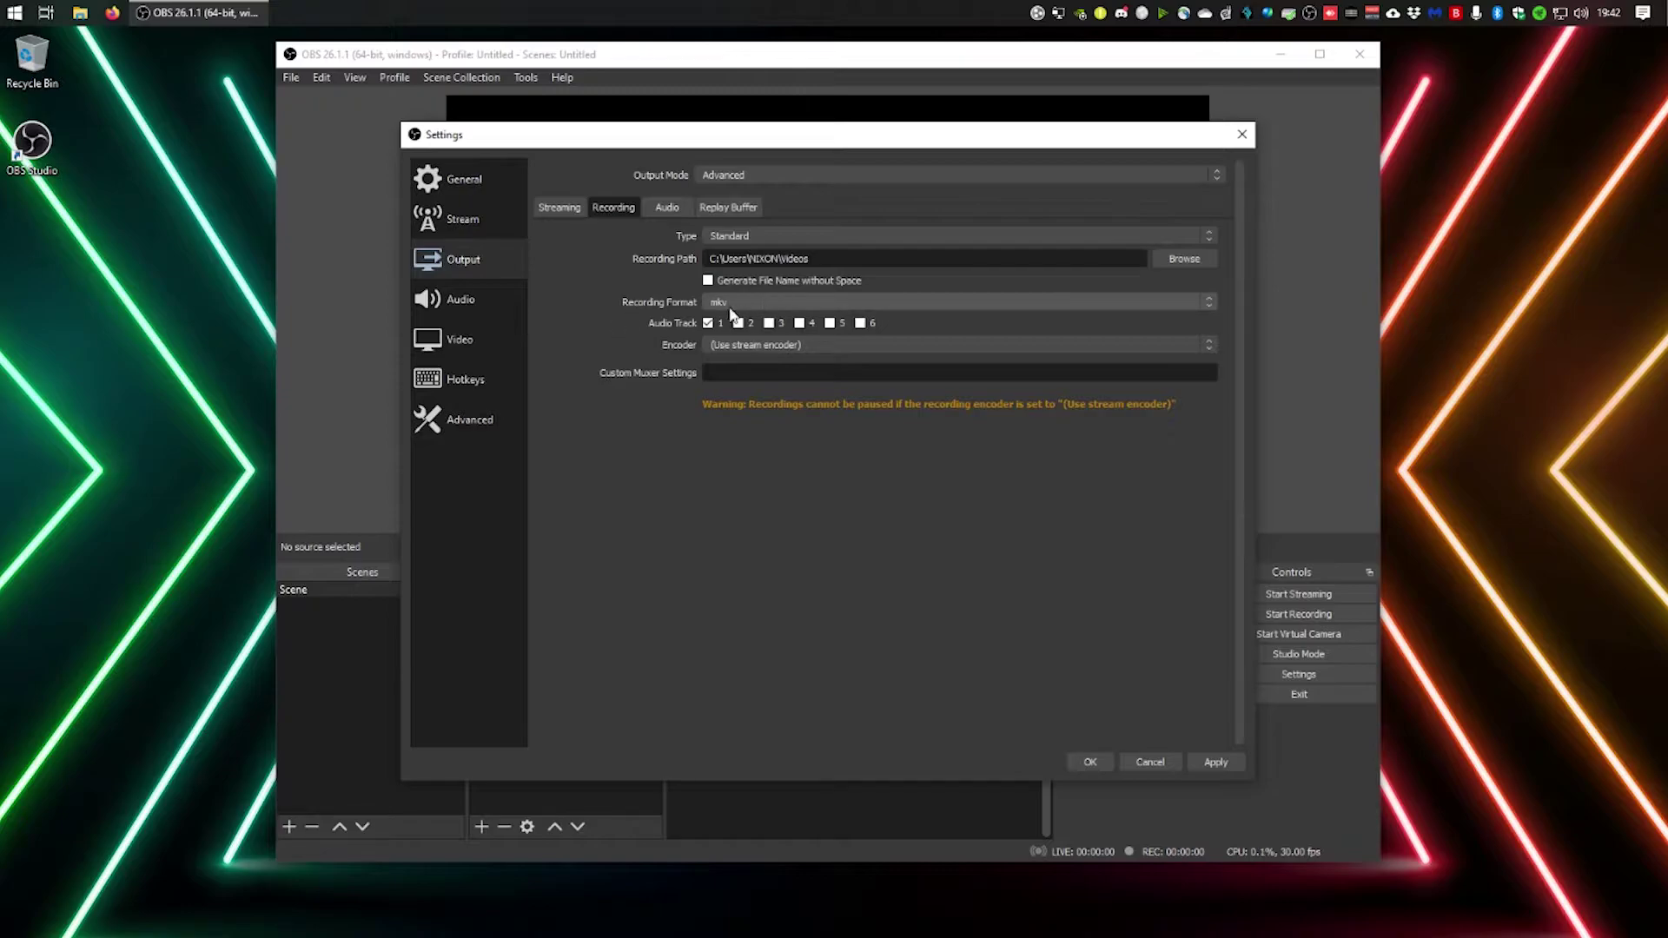
Try x264 as the recording encoder, and settle on NVIDIA NVENC H.264 (new).
left_click(766, 347)
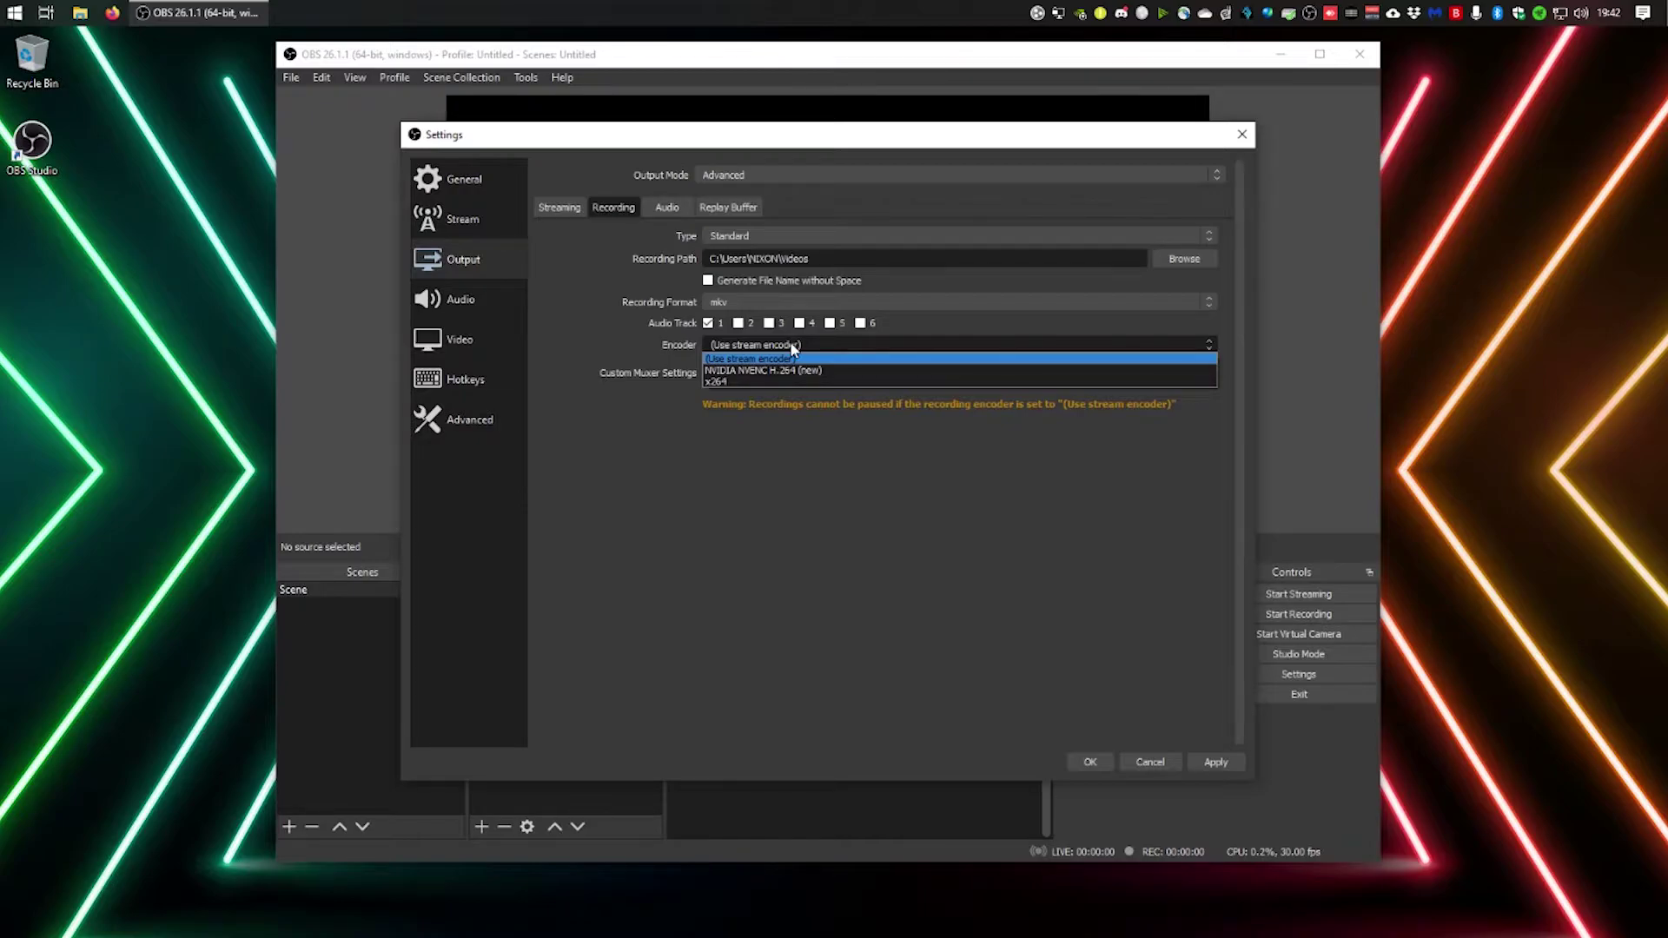
left_click(747, 381)
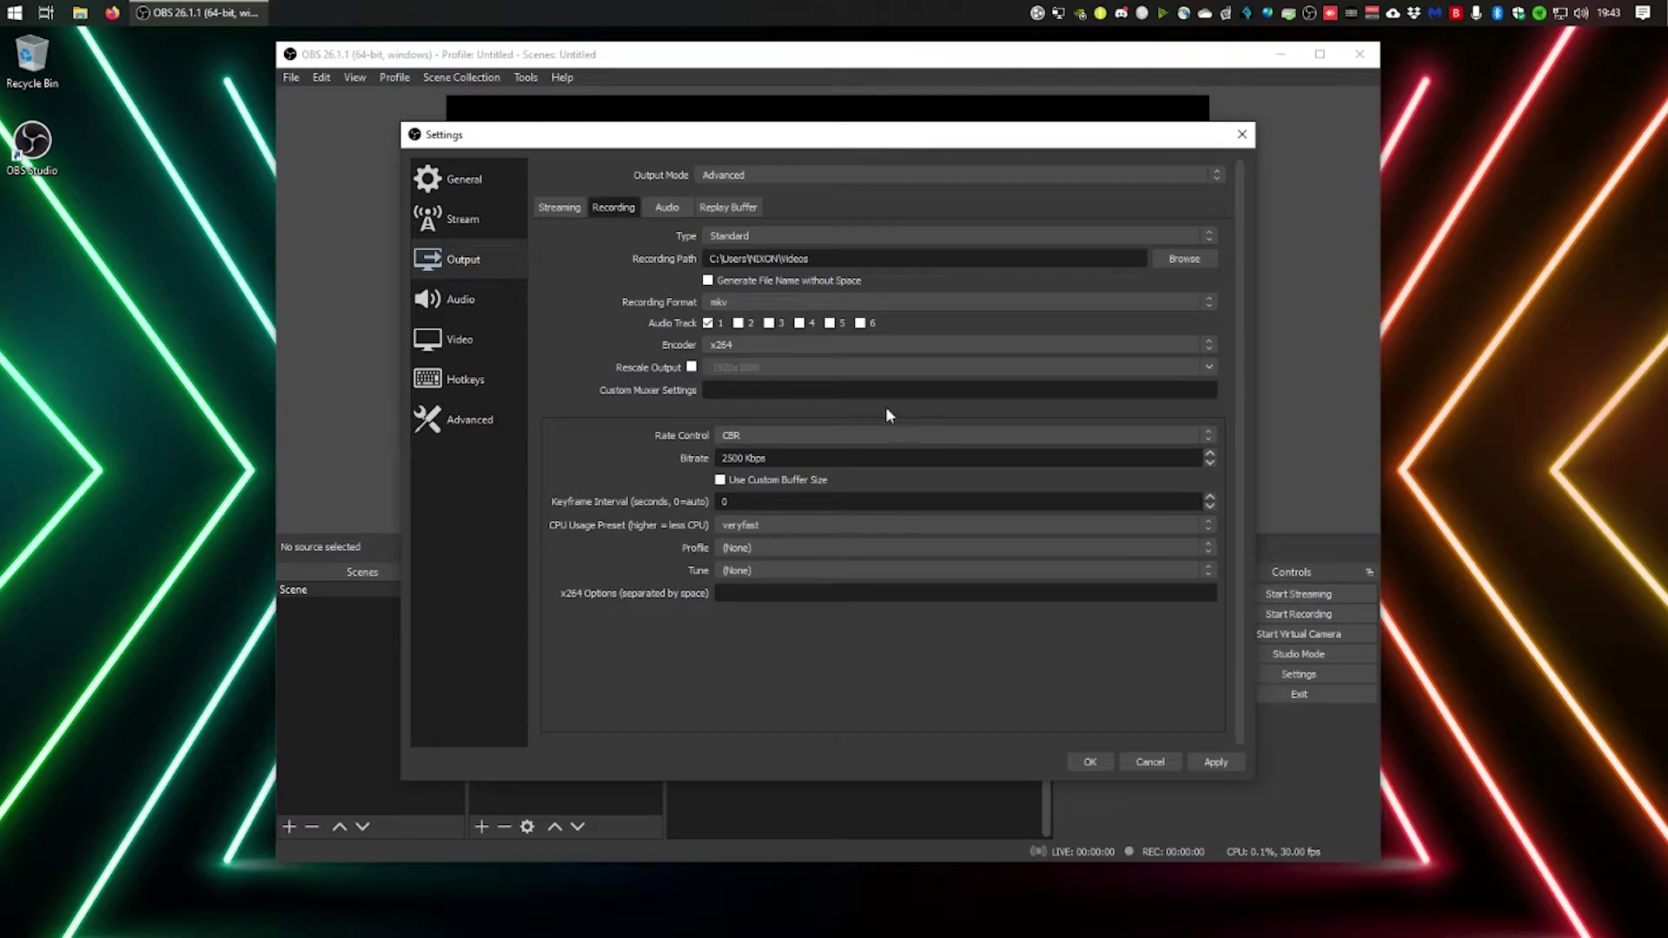
left_click(734, 347)
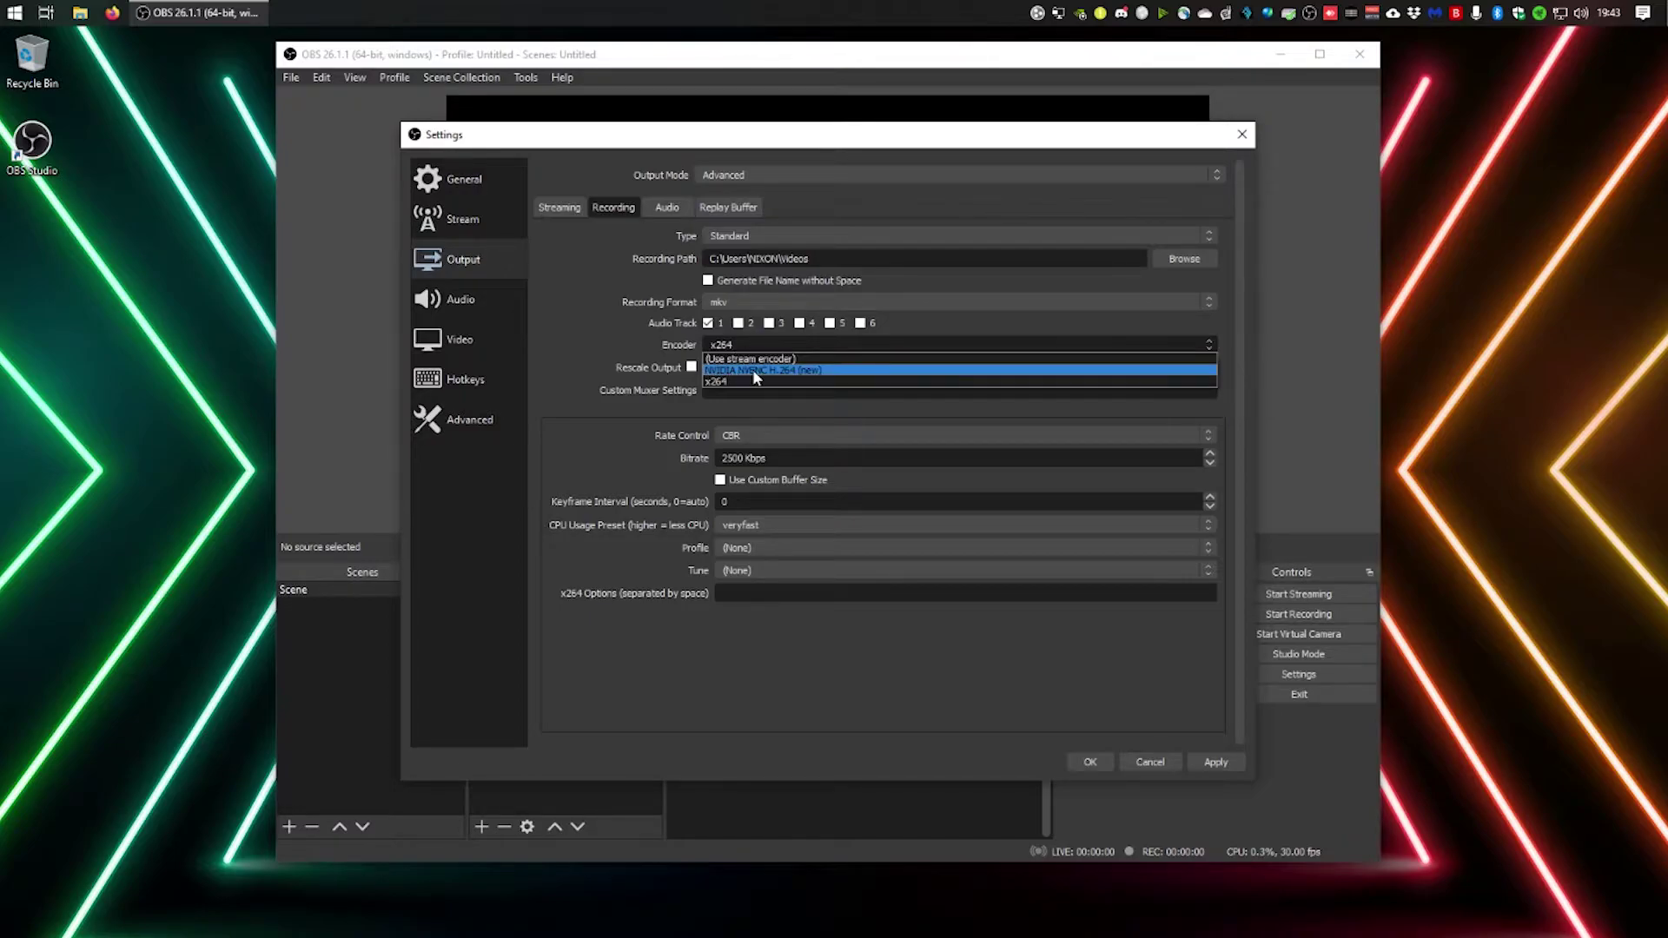
left_click(752, 369)
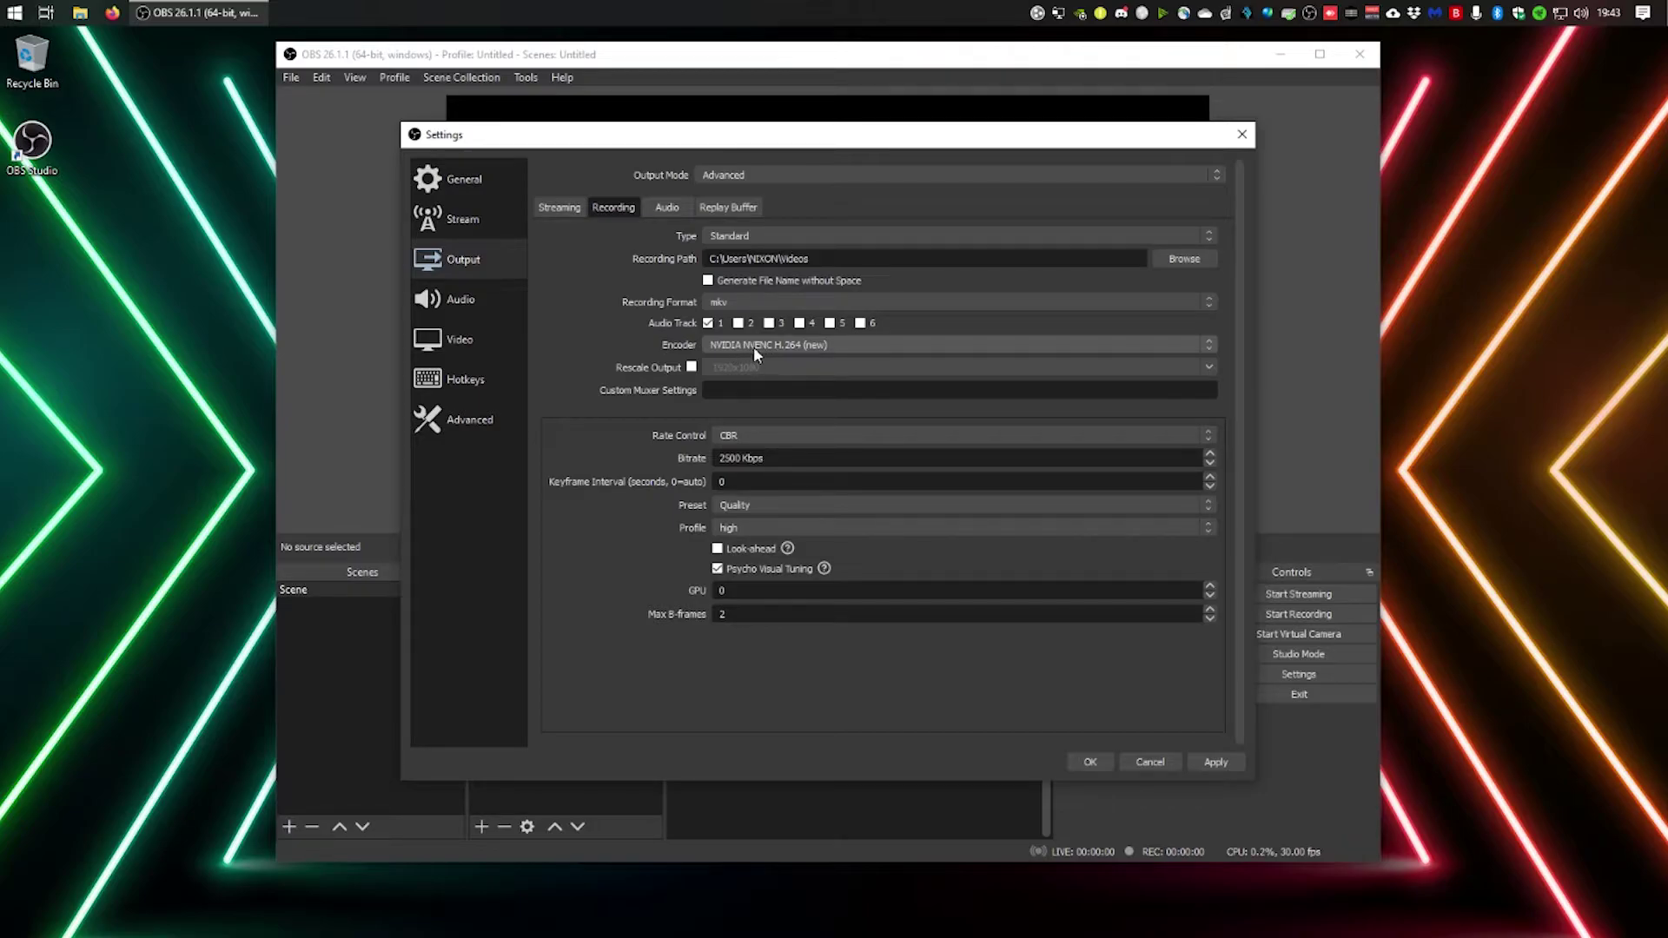
left_click(191, 339)
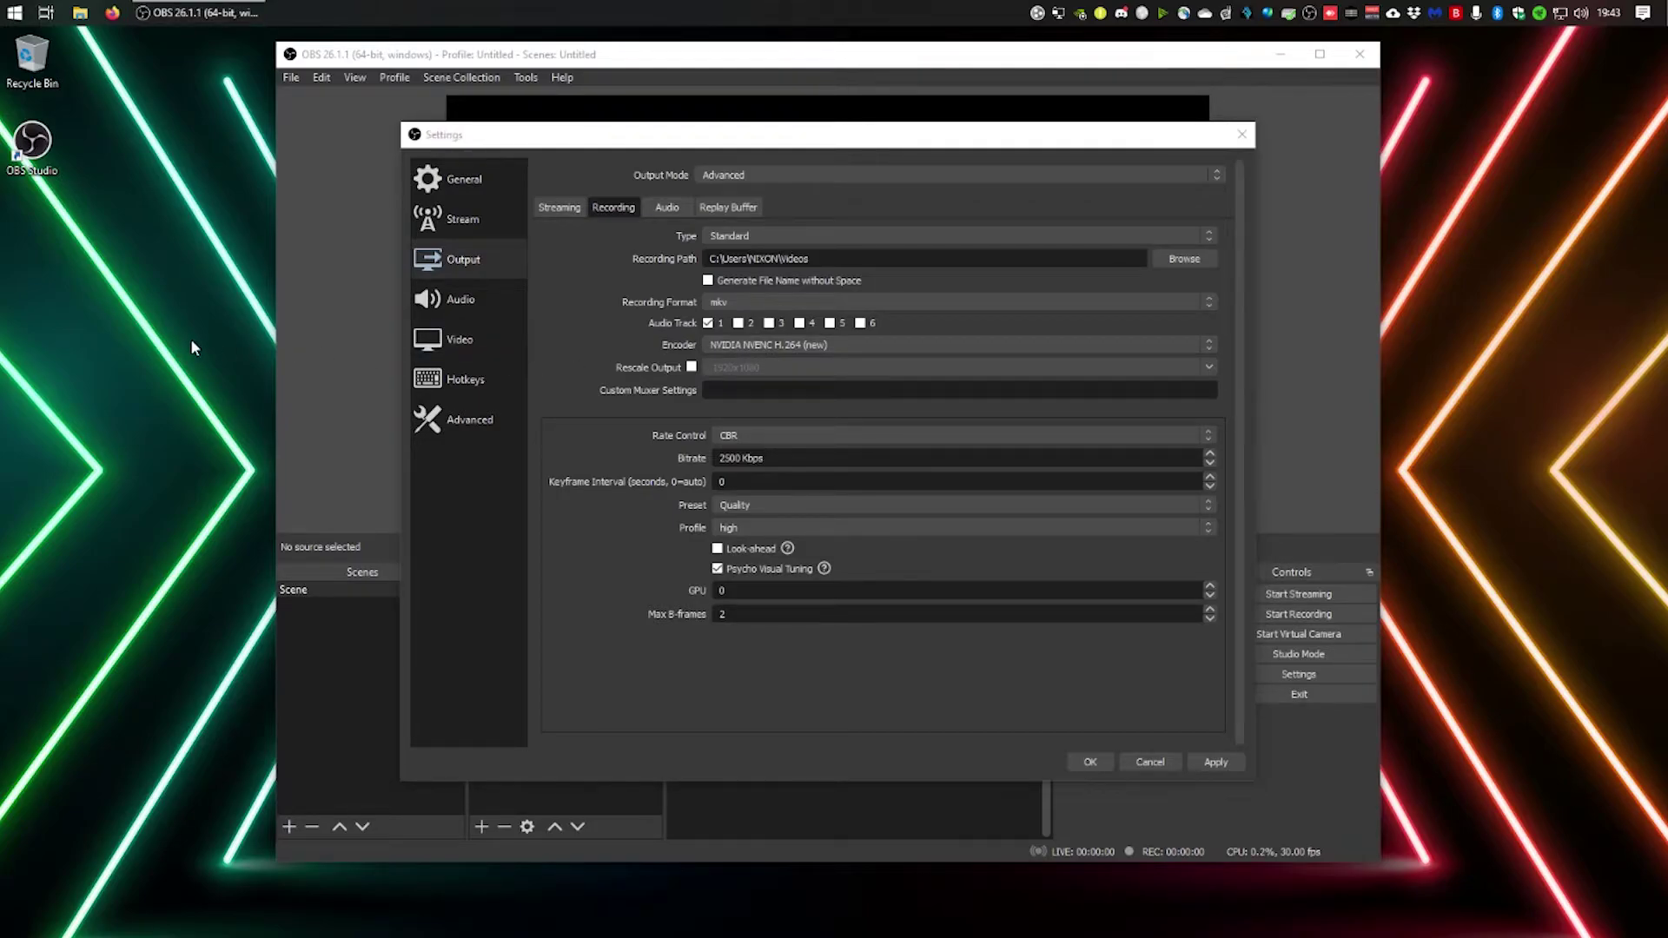
left_click(778, 345)
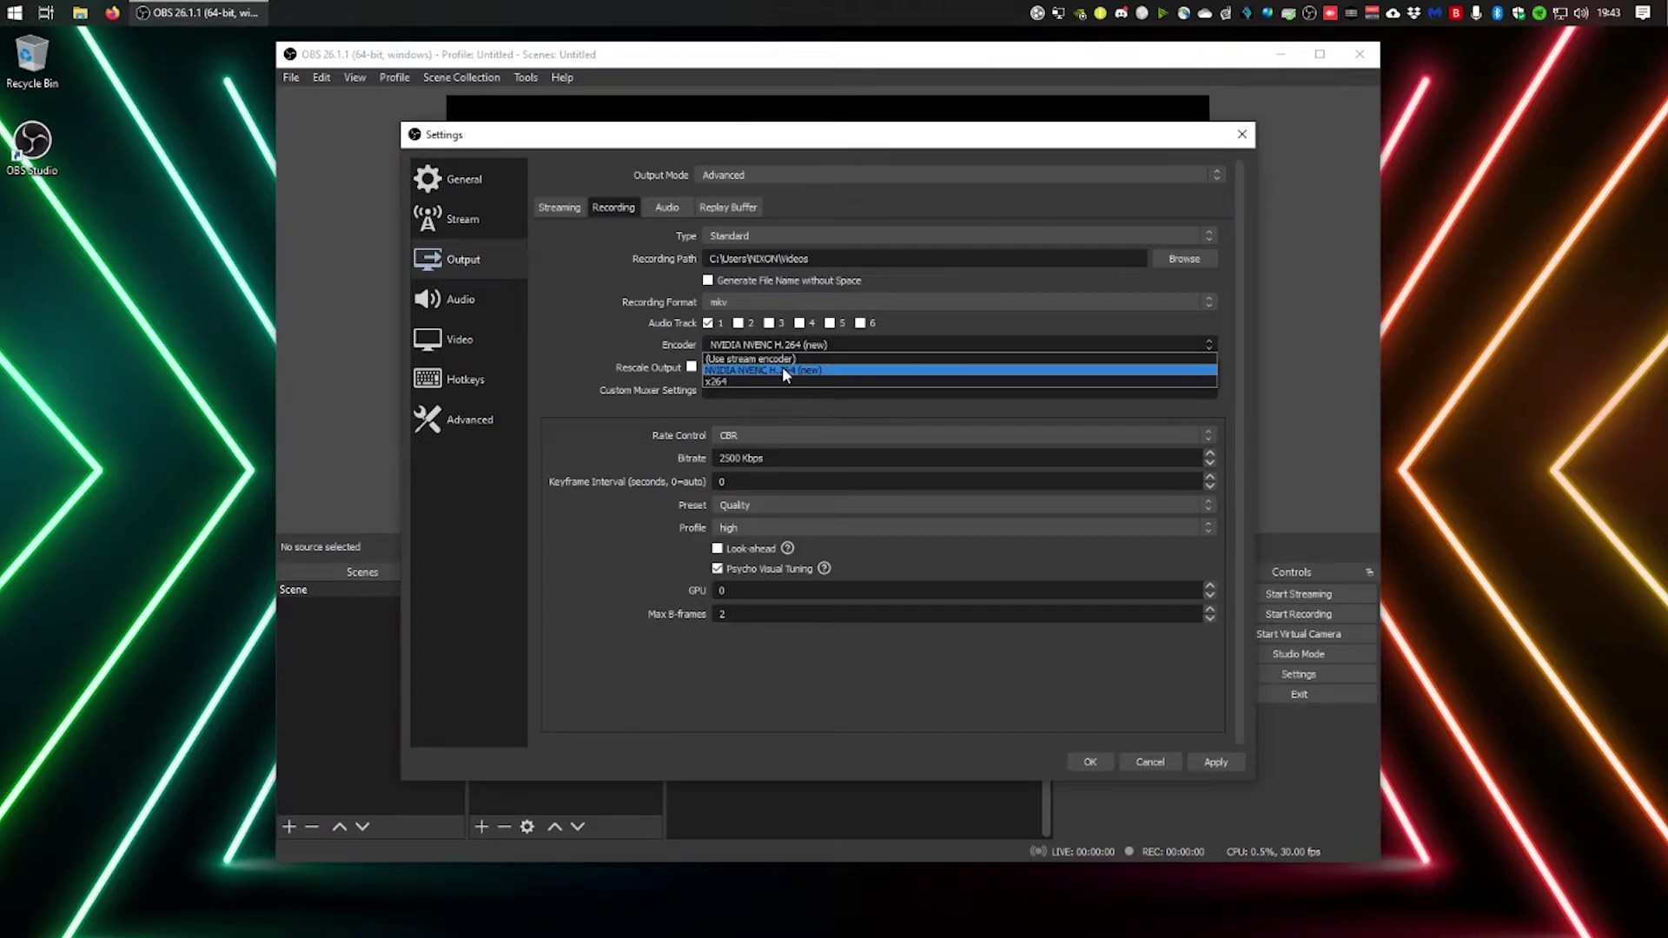
left_click(765, 369)
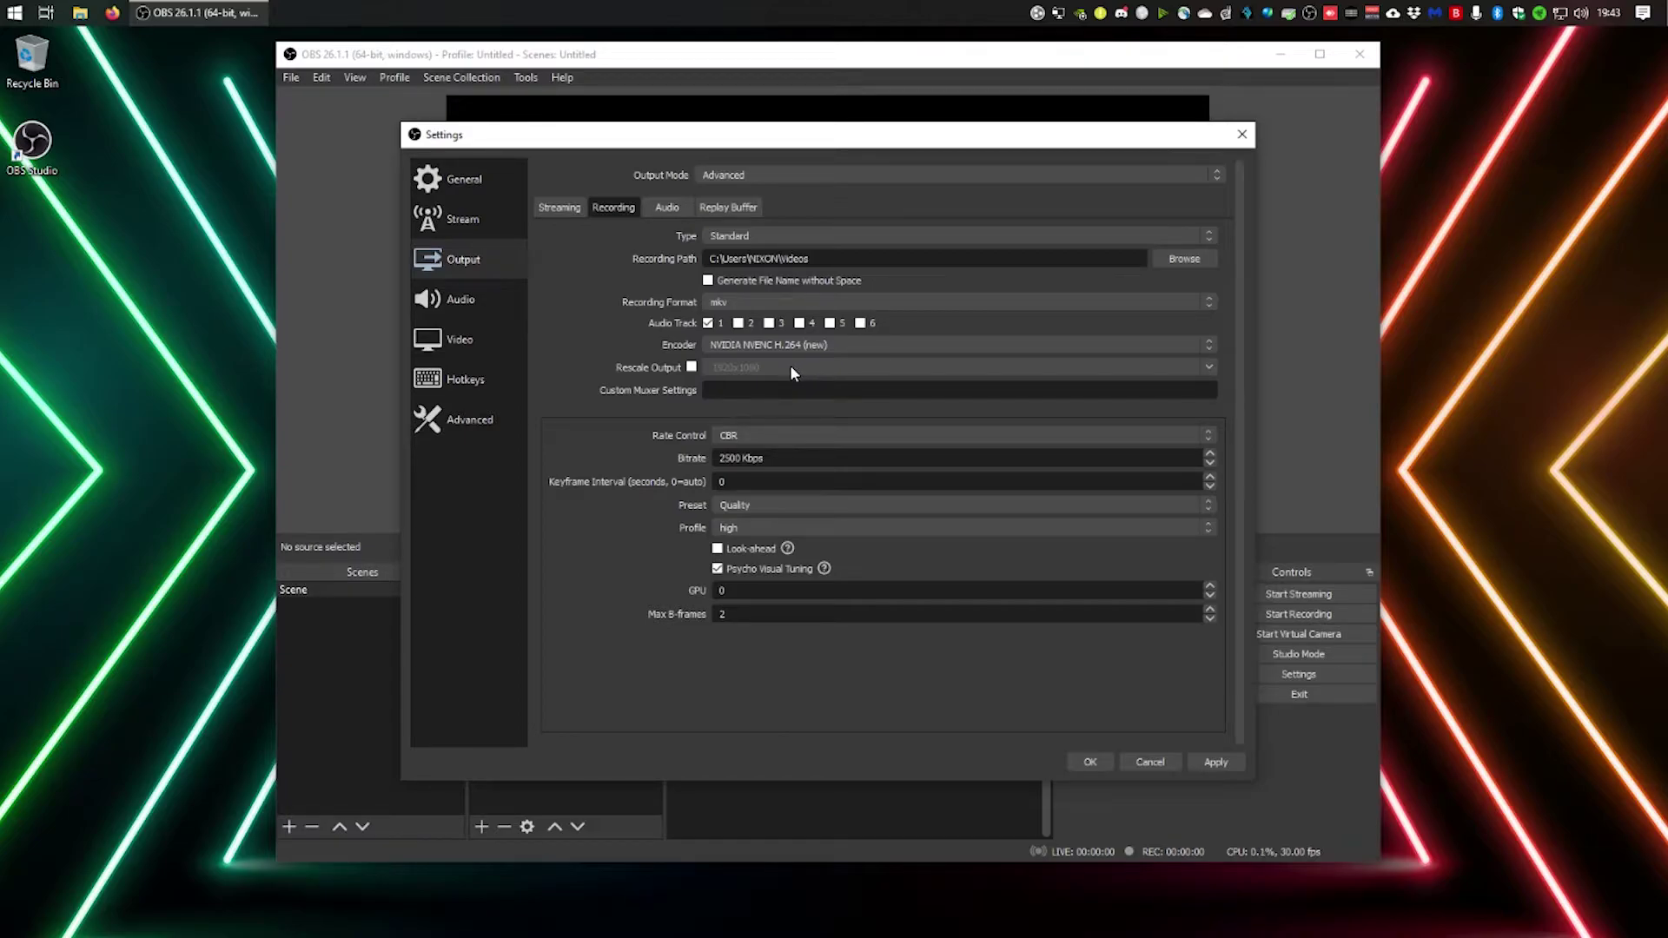
Leave output rescaling off and select CBR as the recording rate control.
left_click(692, 366)
left_click(692, 367)
left_click(728, 436)
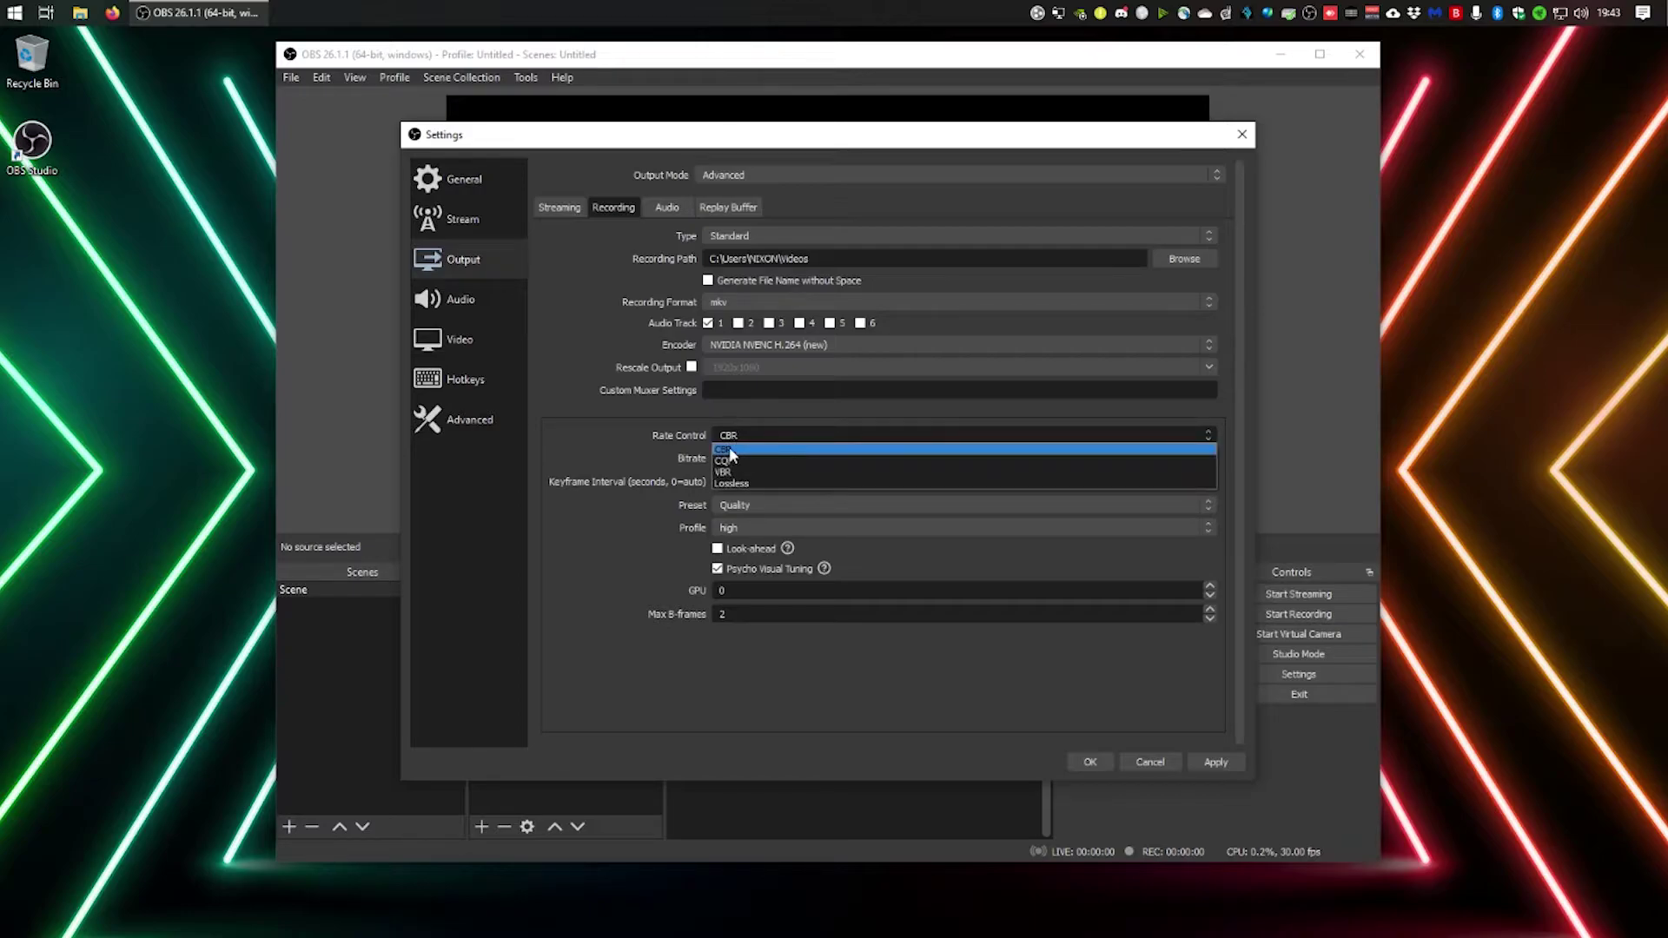
left_click(732, 439)
Set the recording bitrate to 15000 Kbps, keeping NVIDIA NVENC H.264 (new) as the encoder.
double_click(729, 458)
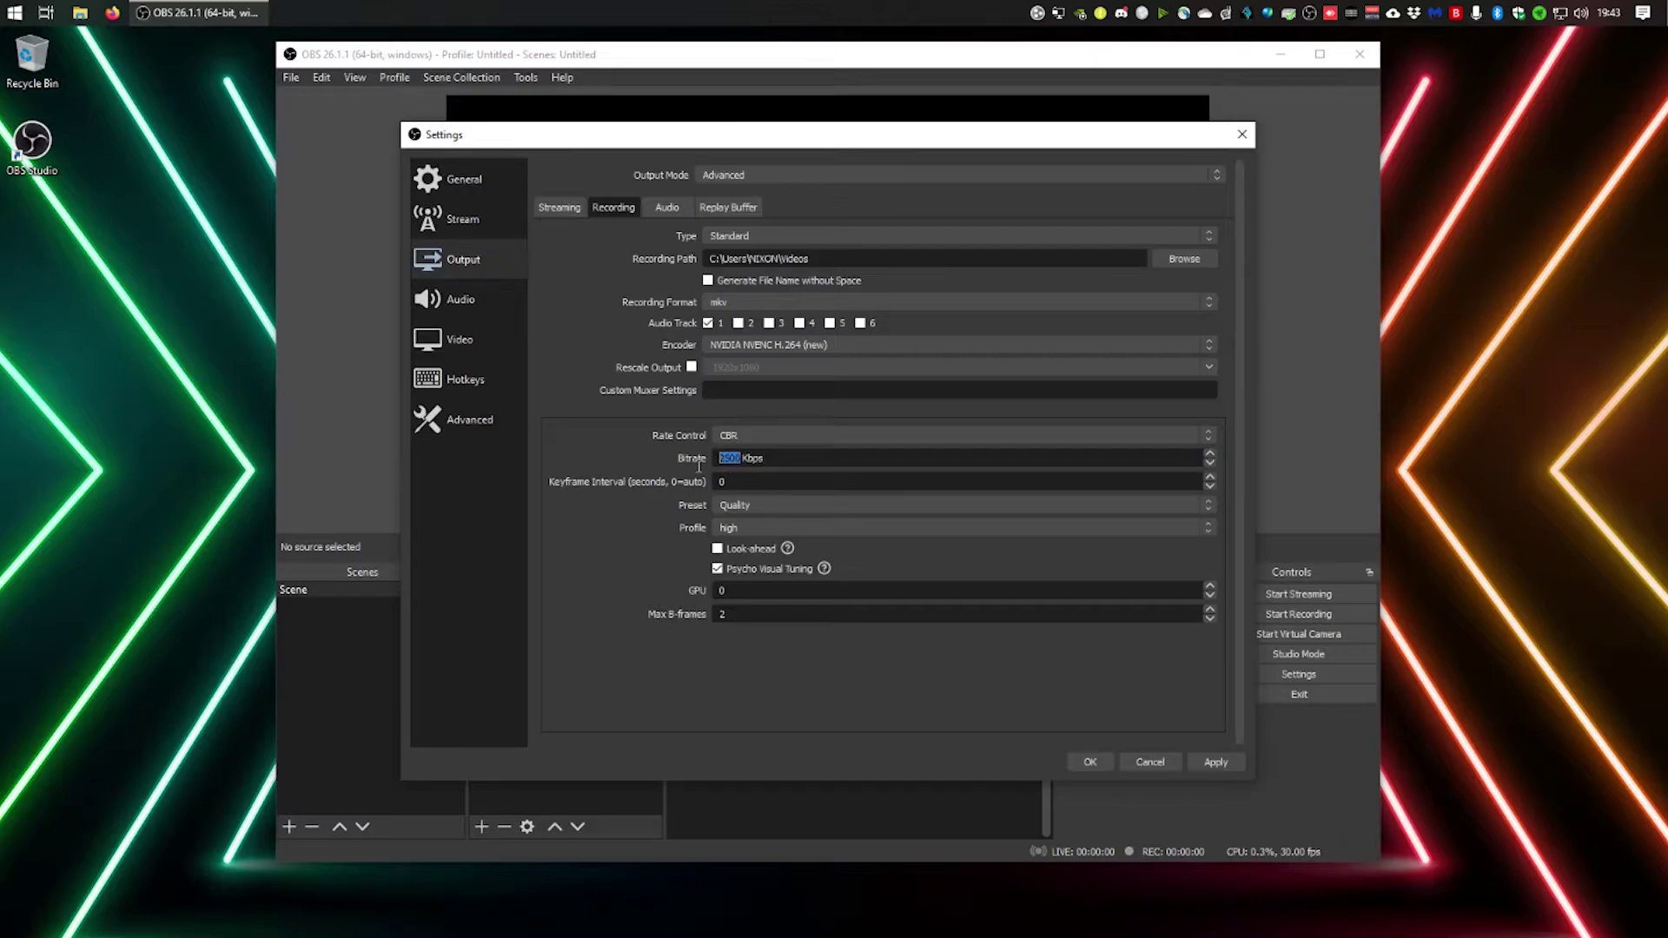
triple_click(825, 463)
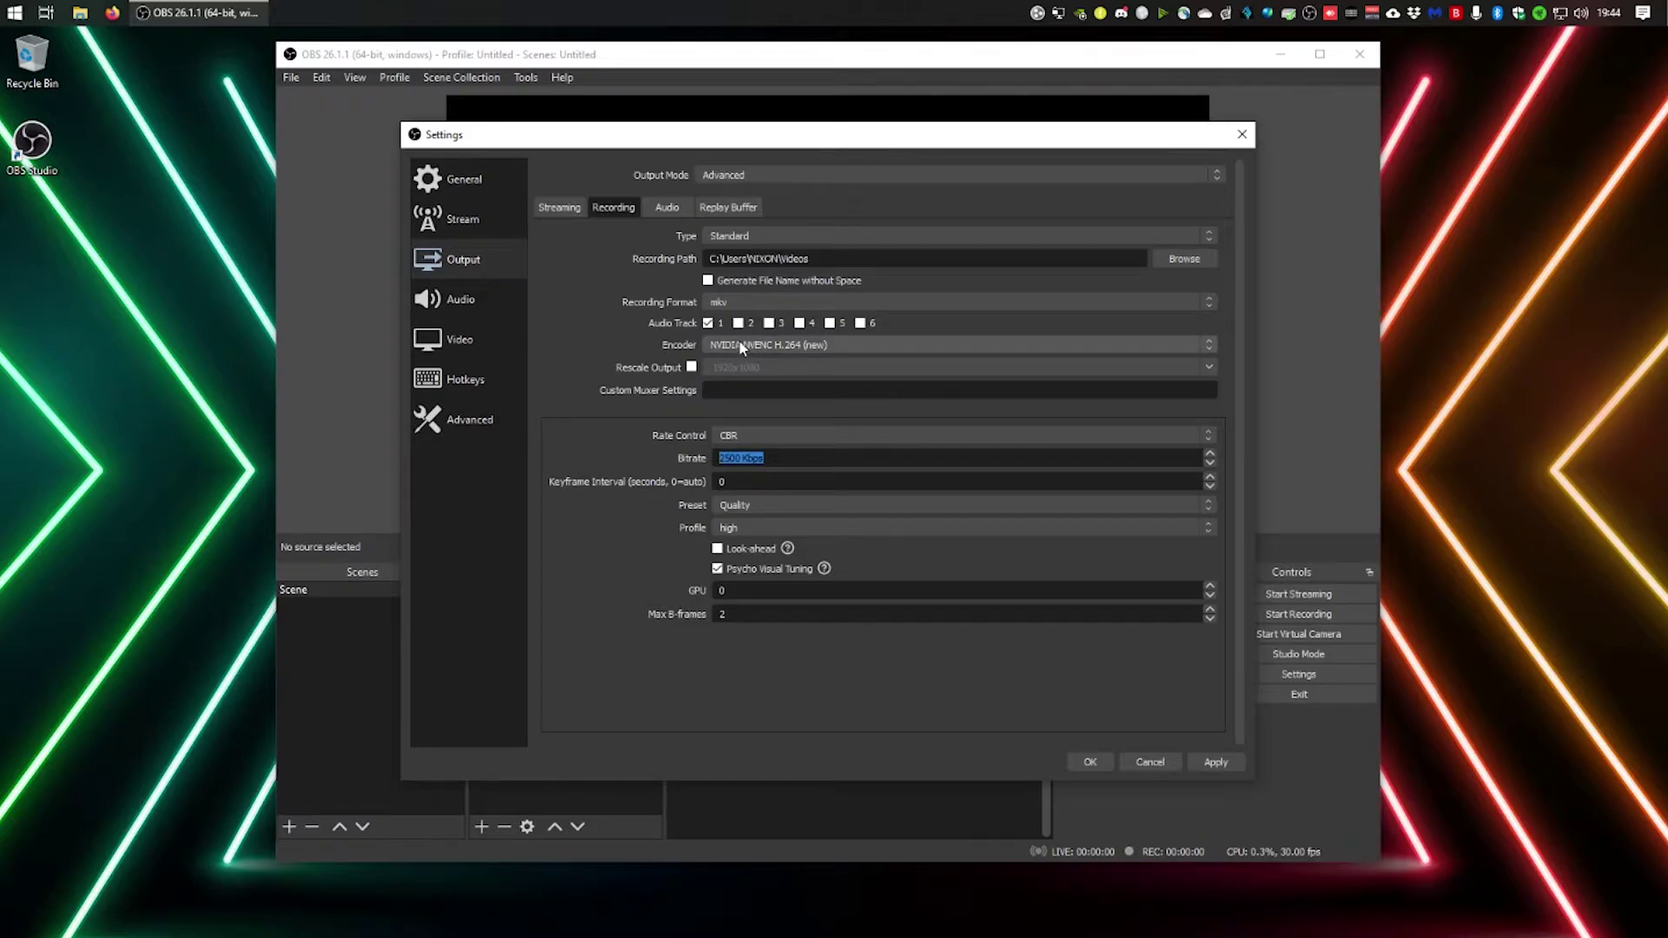
left_click(764, 346)
left_click(789, 342)
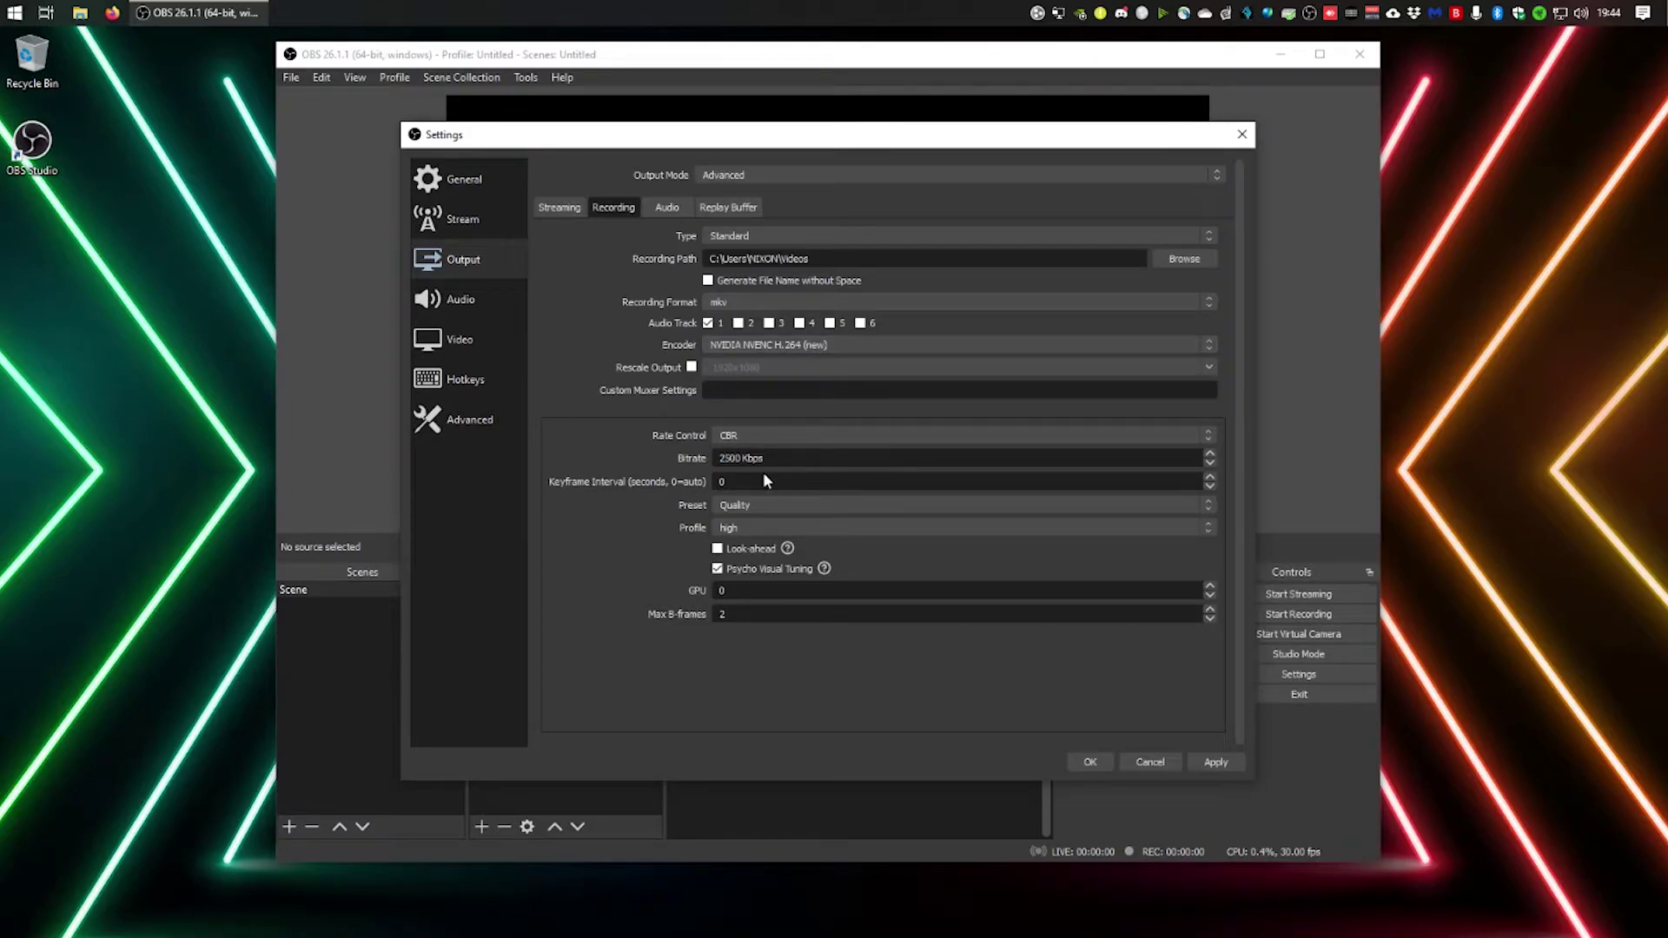
left_click_drag(730, 458, 705, 460)
type("100")
left_click(720, 462)
left_click_drag(725, 460, 718, 460)
type("5")
mouse_move(564, 143)
left_mouse_down()
mouse_move(1012, 218)
mouse_move(473, 163)
mouse_move(510, 207)
mouse_move(566, 133)
left_mouse_up()
left_click_drag(728, 447, 700, 440)
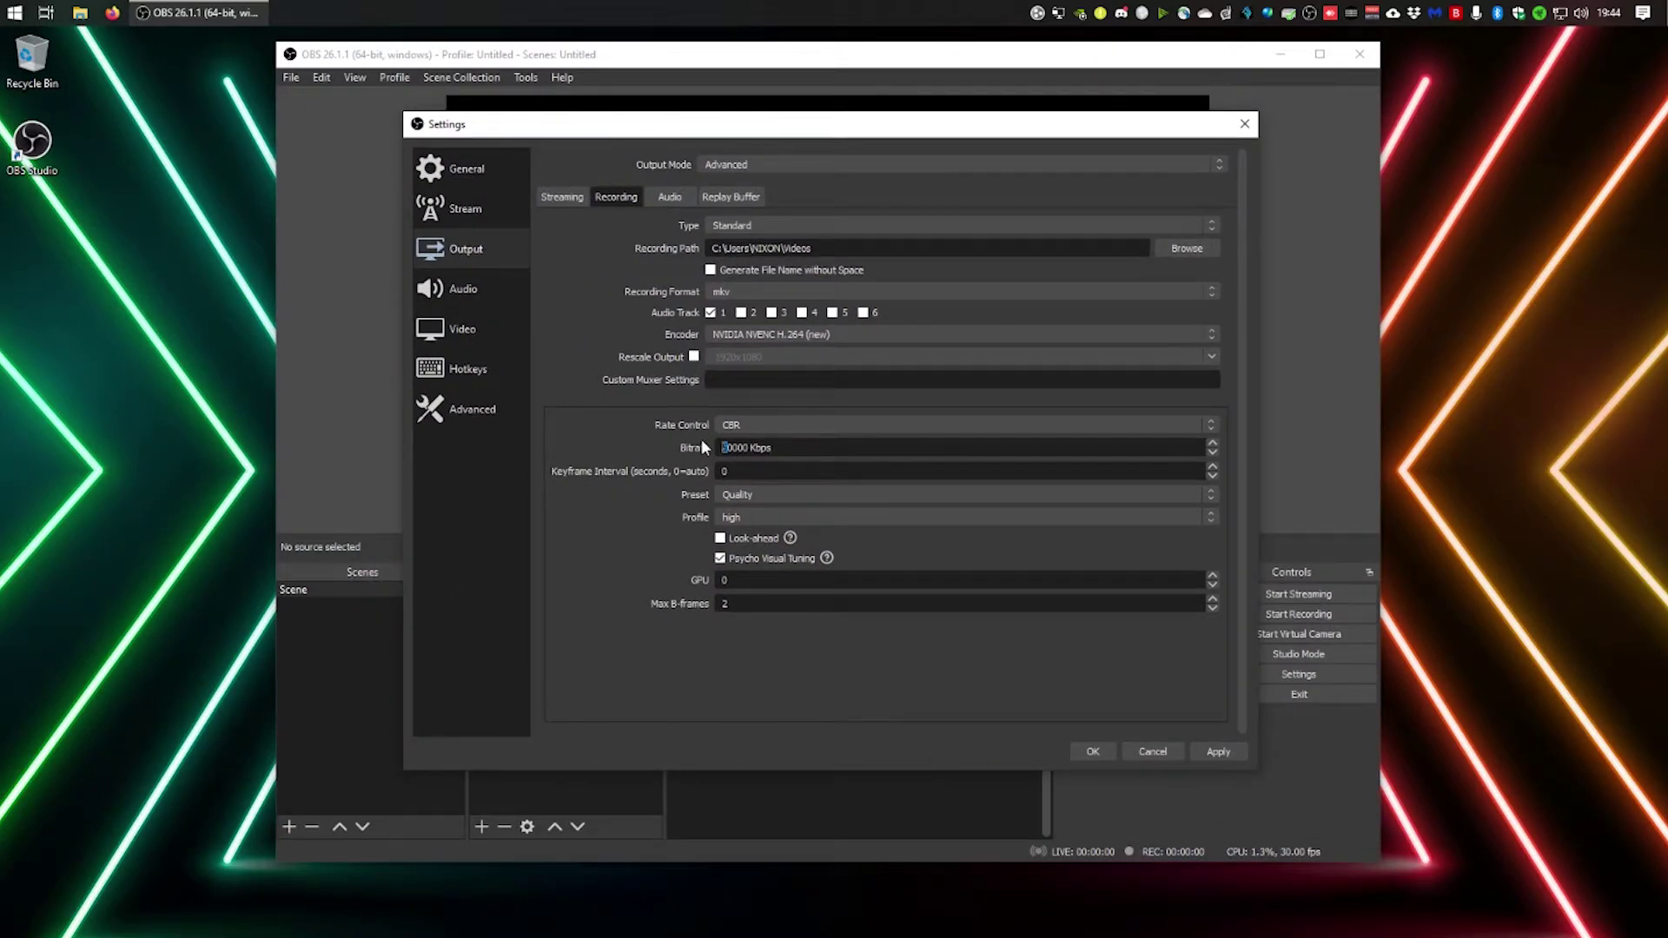
type("15")
Try a keyframe interval of 2 seconds, and set it back to 0.
left_click(736, 475)
left_click_drag(780, 474, 676, 474)
left_click(755, 479)
type("2")
key("BackSpace")
type("2")
double_click(761, 478)
type("0")
Choose the Max Quality preset and the high profile for the recording encoder, and apply the output settings.
left_click(790, 495)
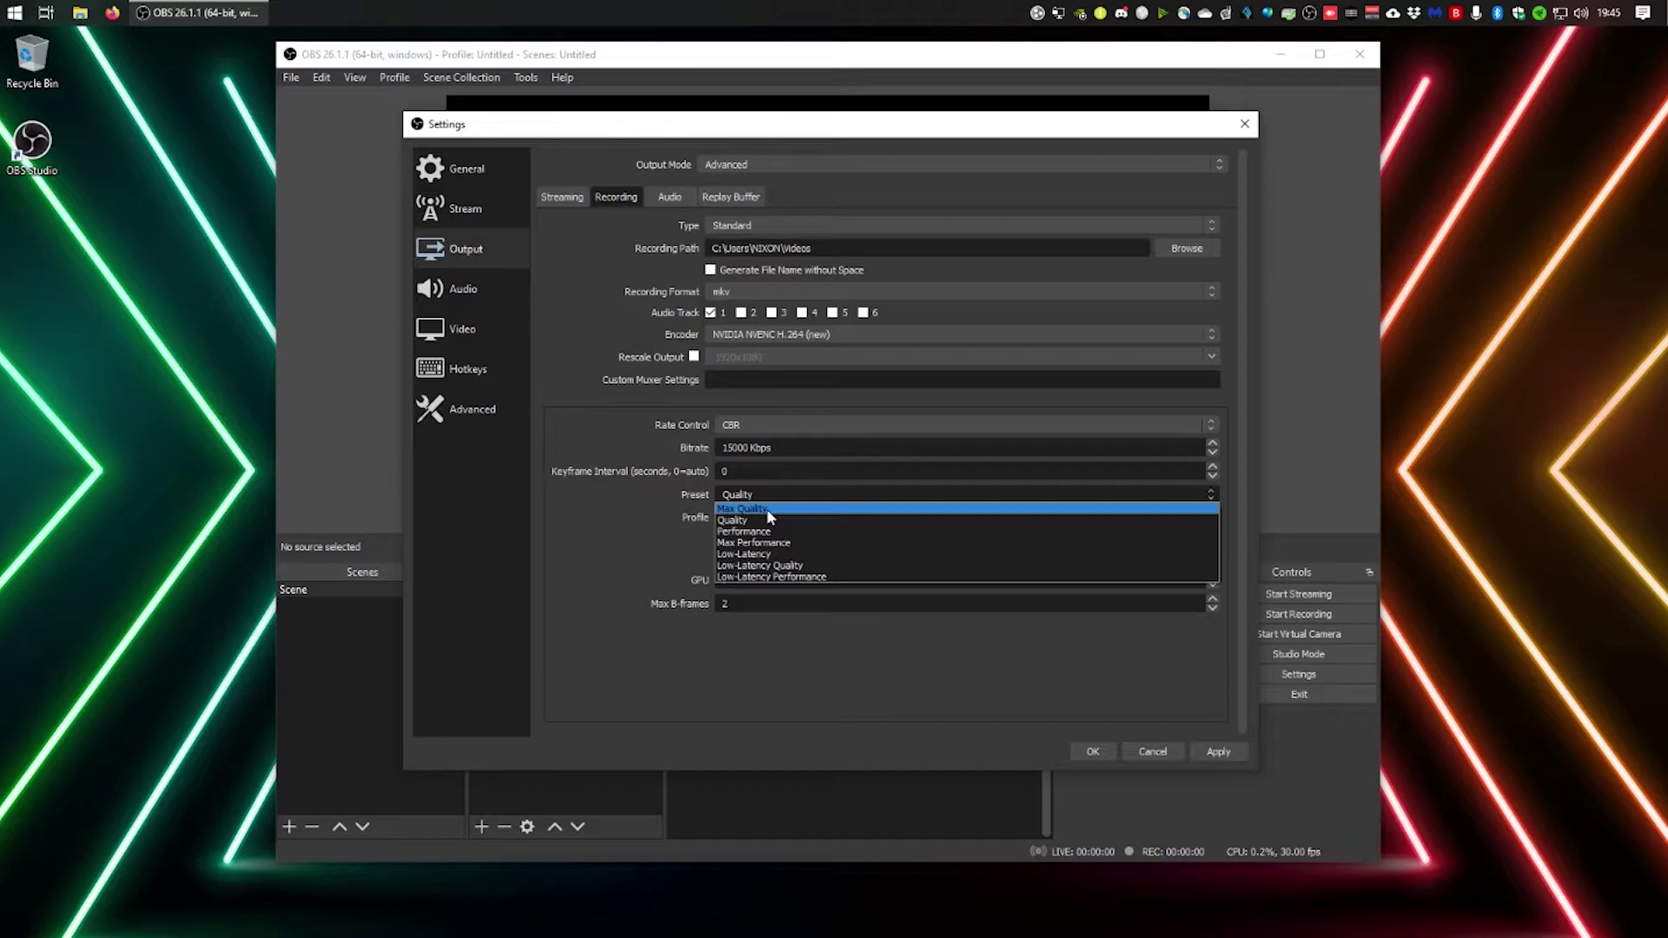
left_click(767, 508)
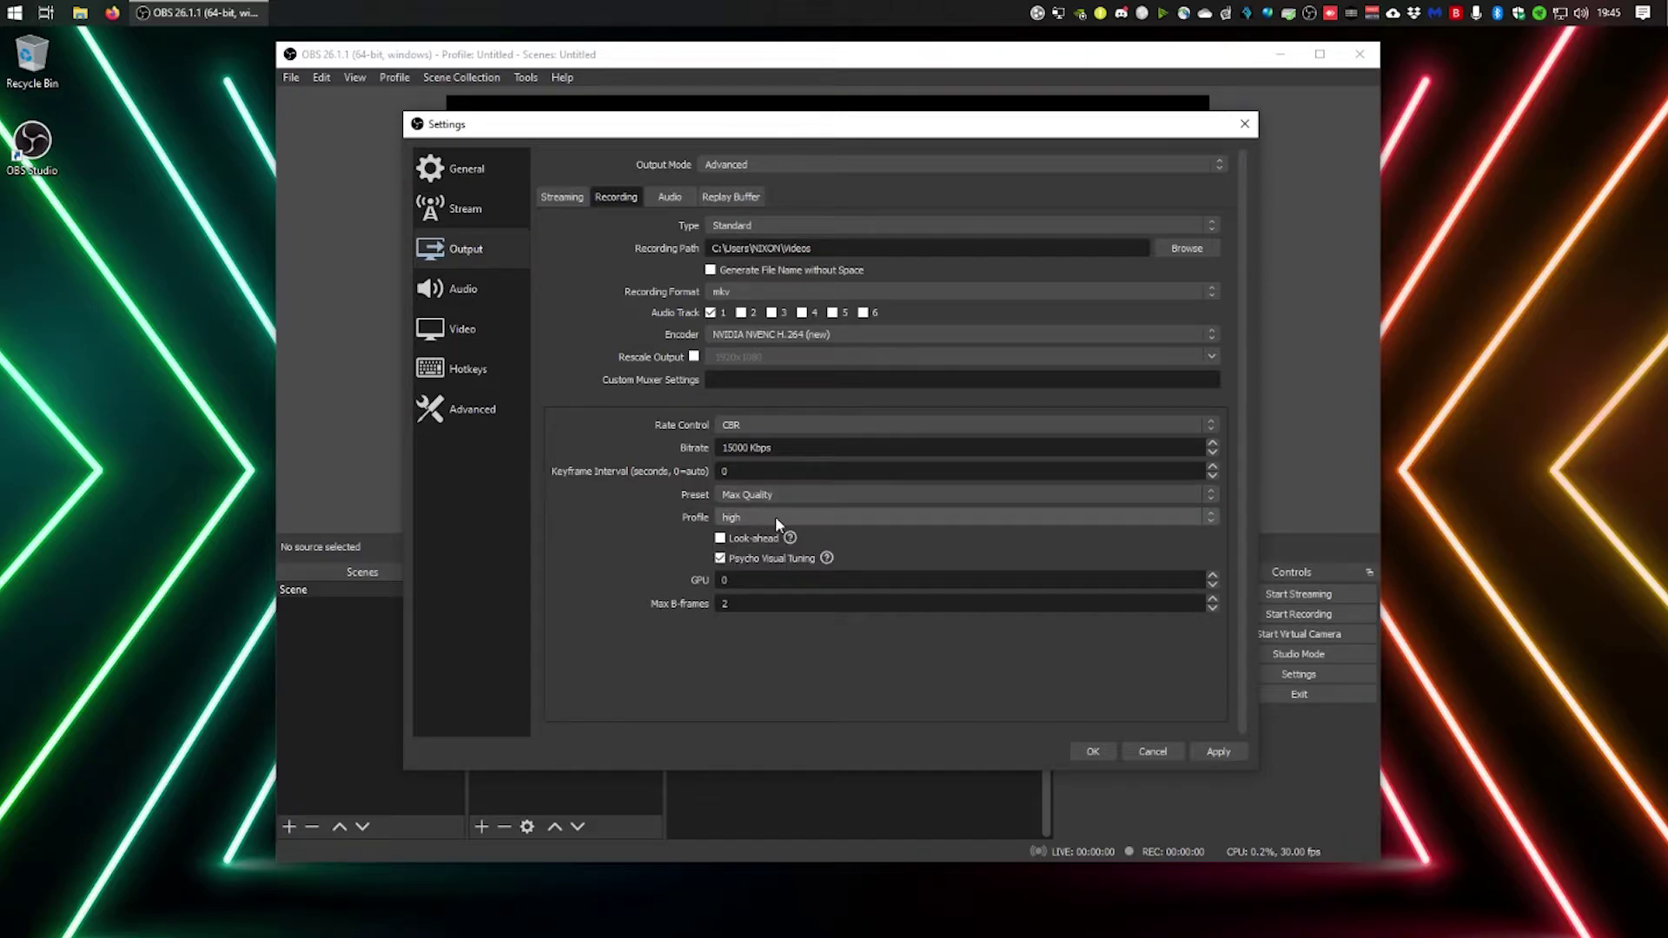
left_click(775, 517)
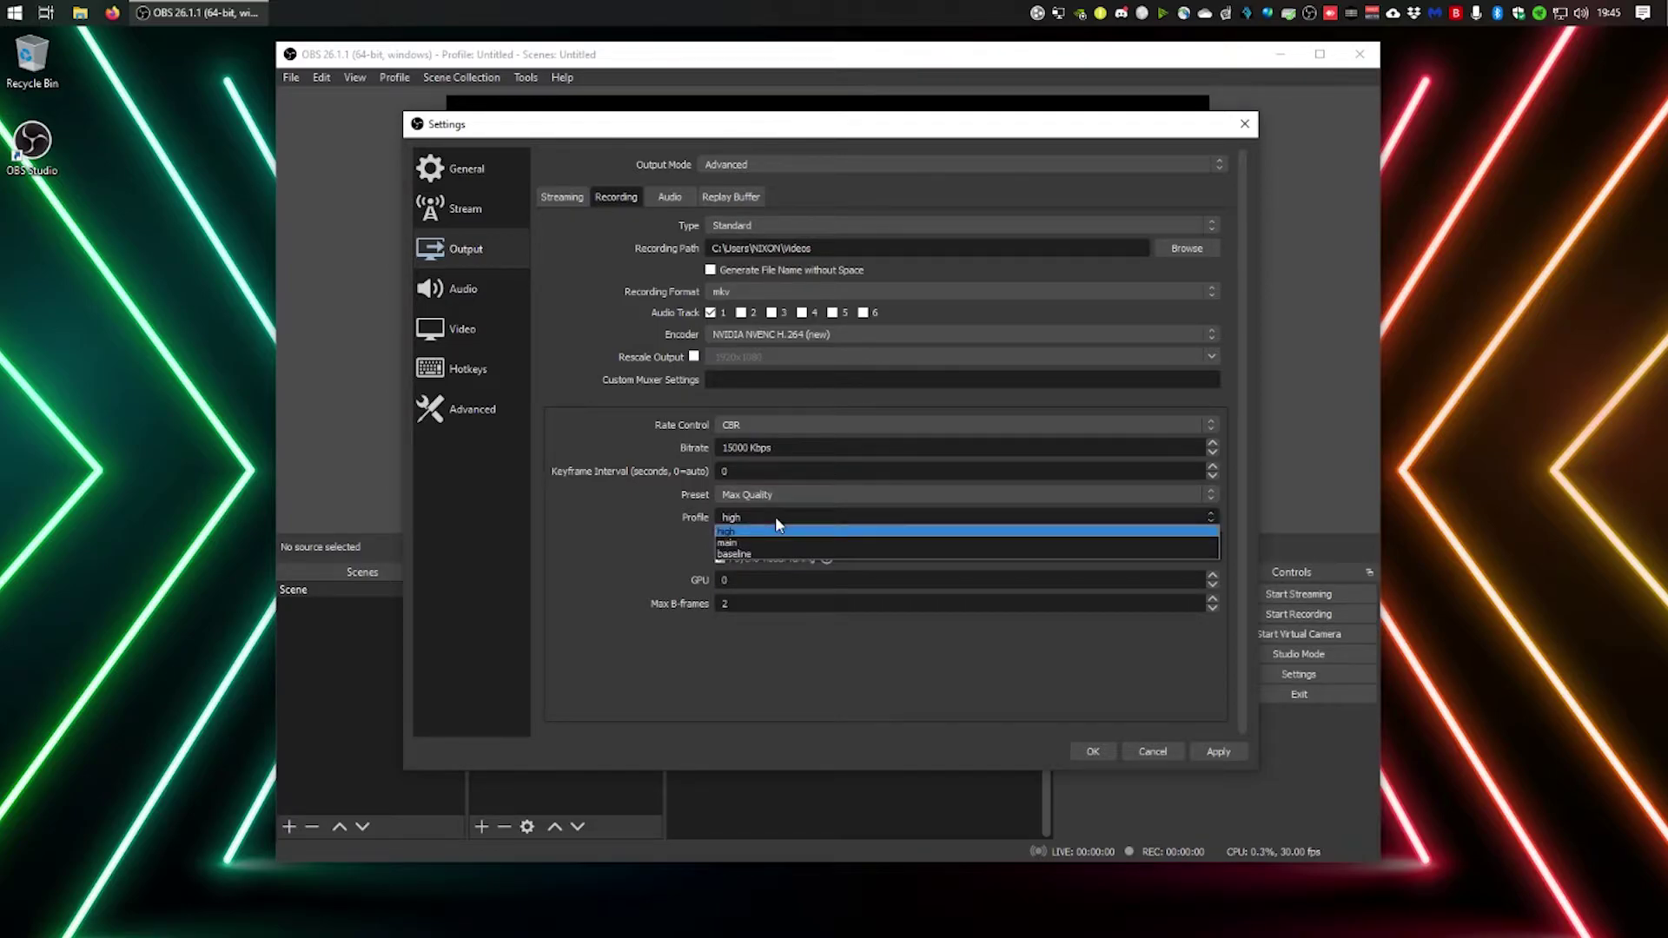
left_click(732, 532)
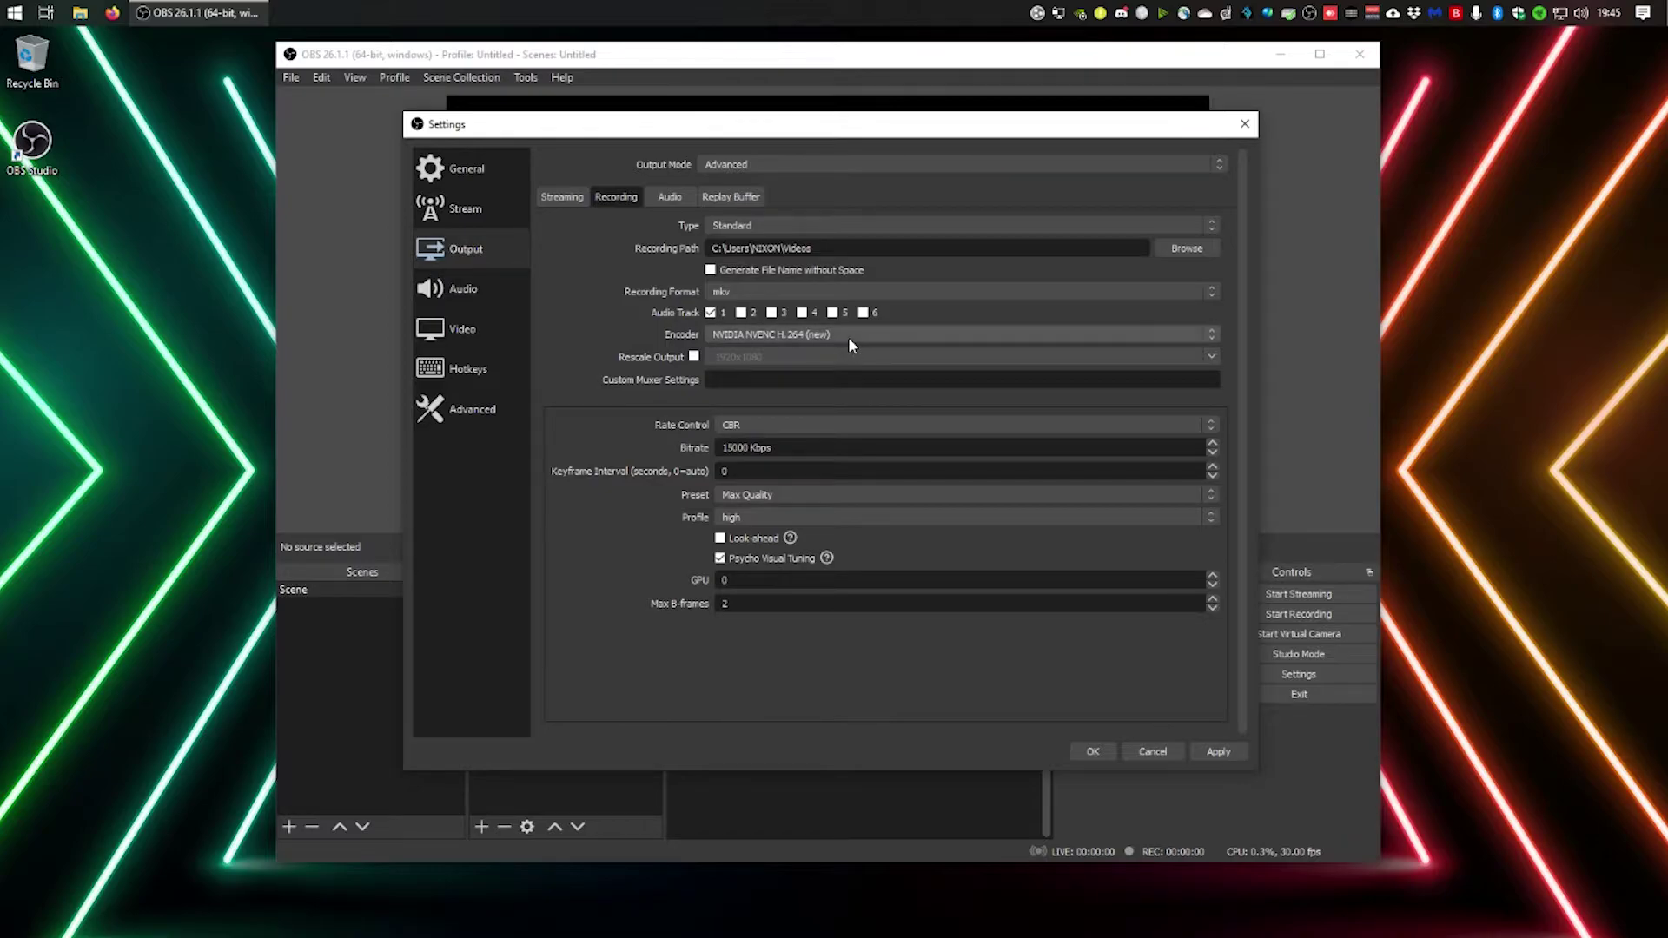
left_click(1214, 752)
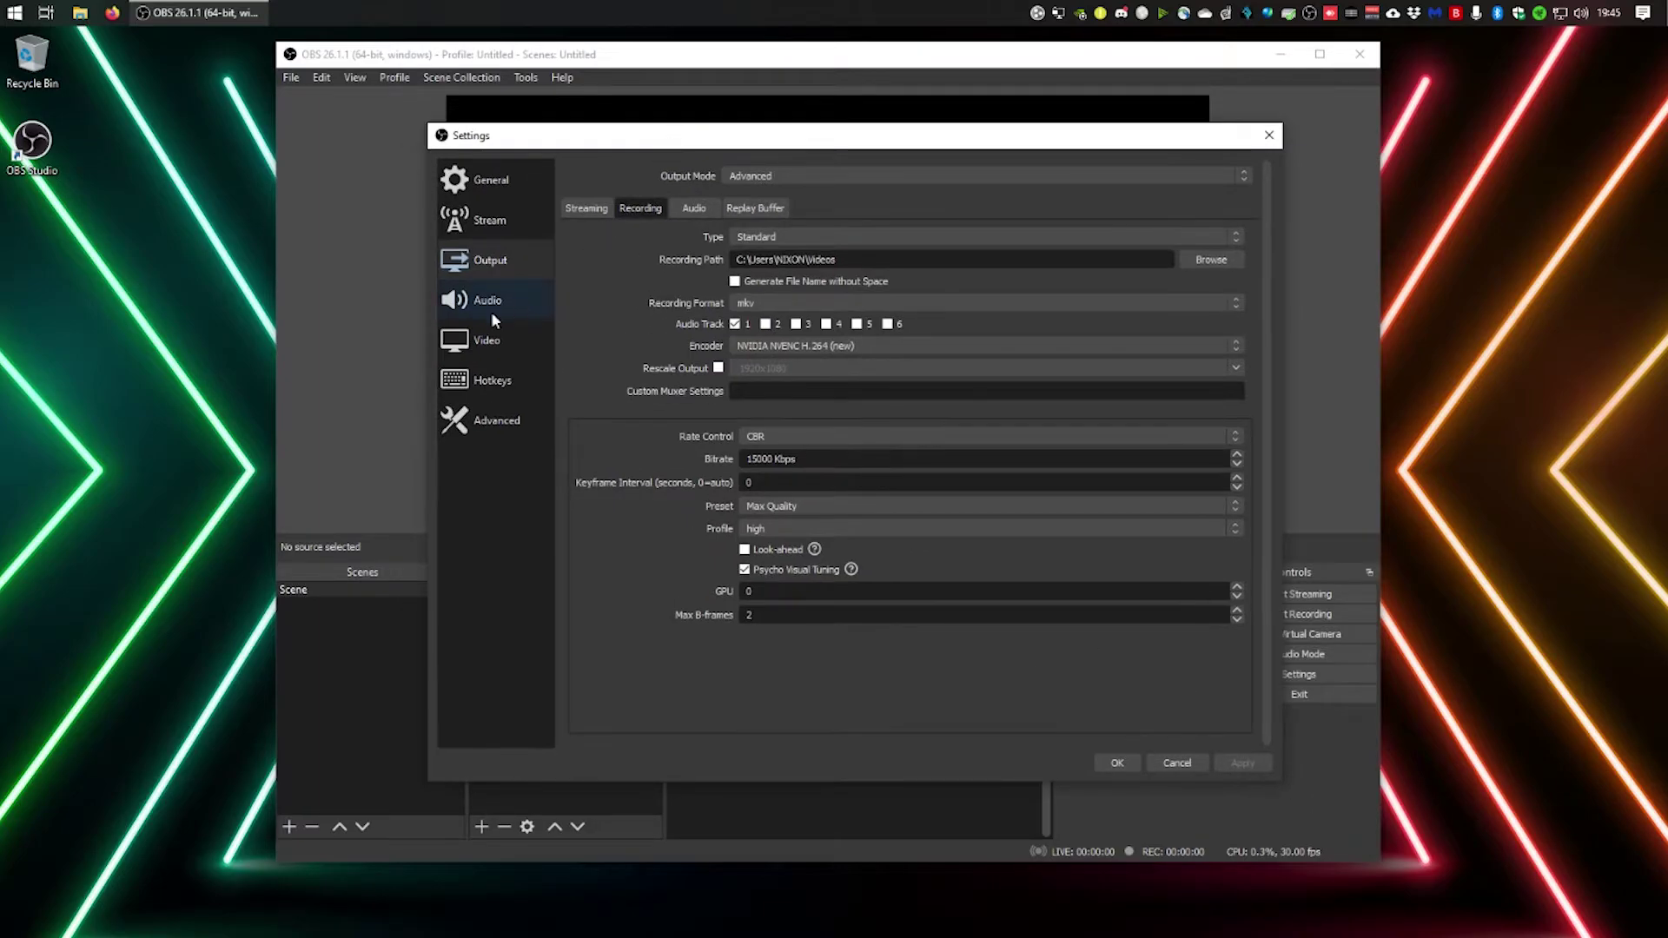
Select 48 kHz as the sample rate in the audio settings.
left_click(502, 305)
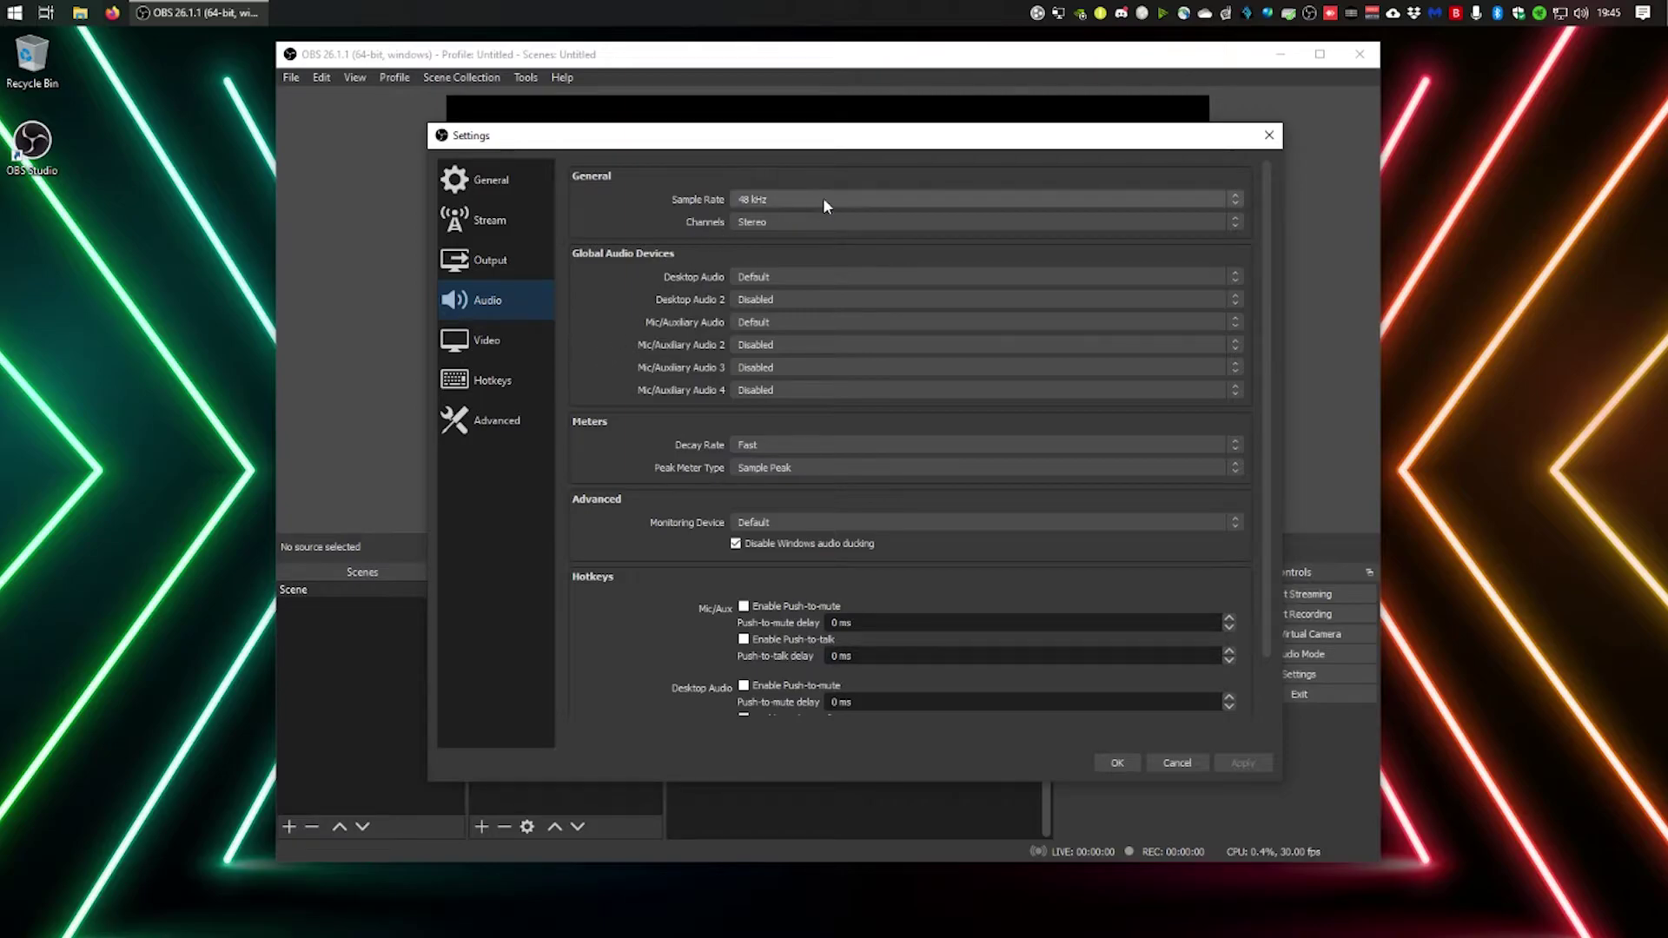
left_click(798, 200)
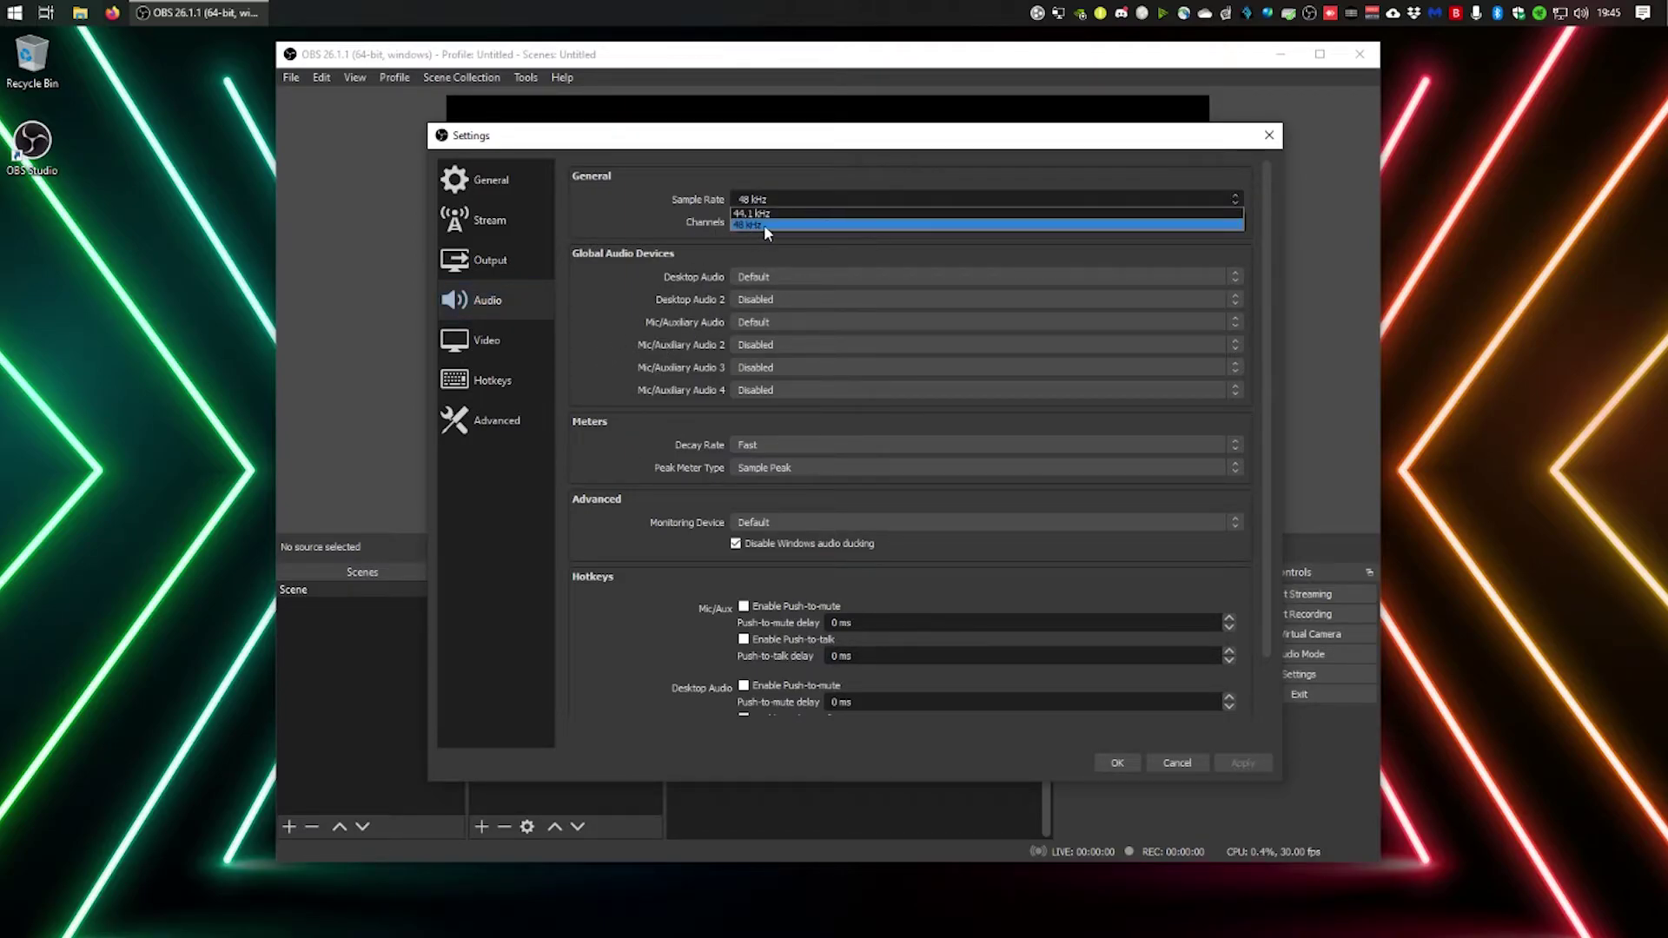
left_click(763, 224)
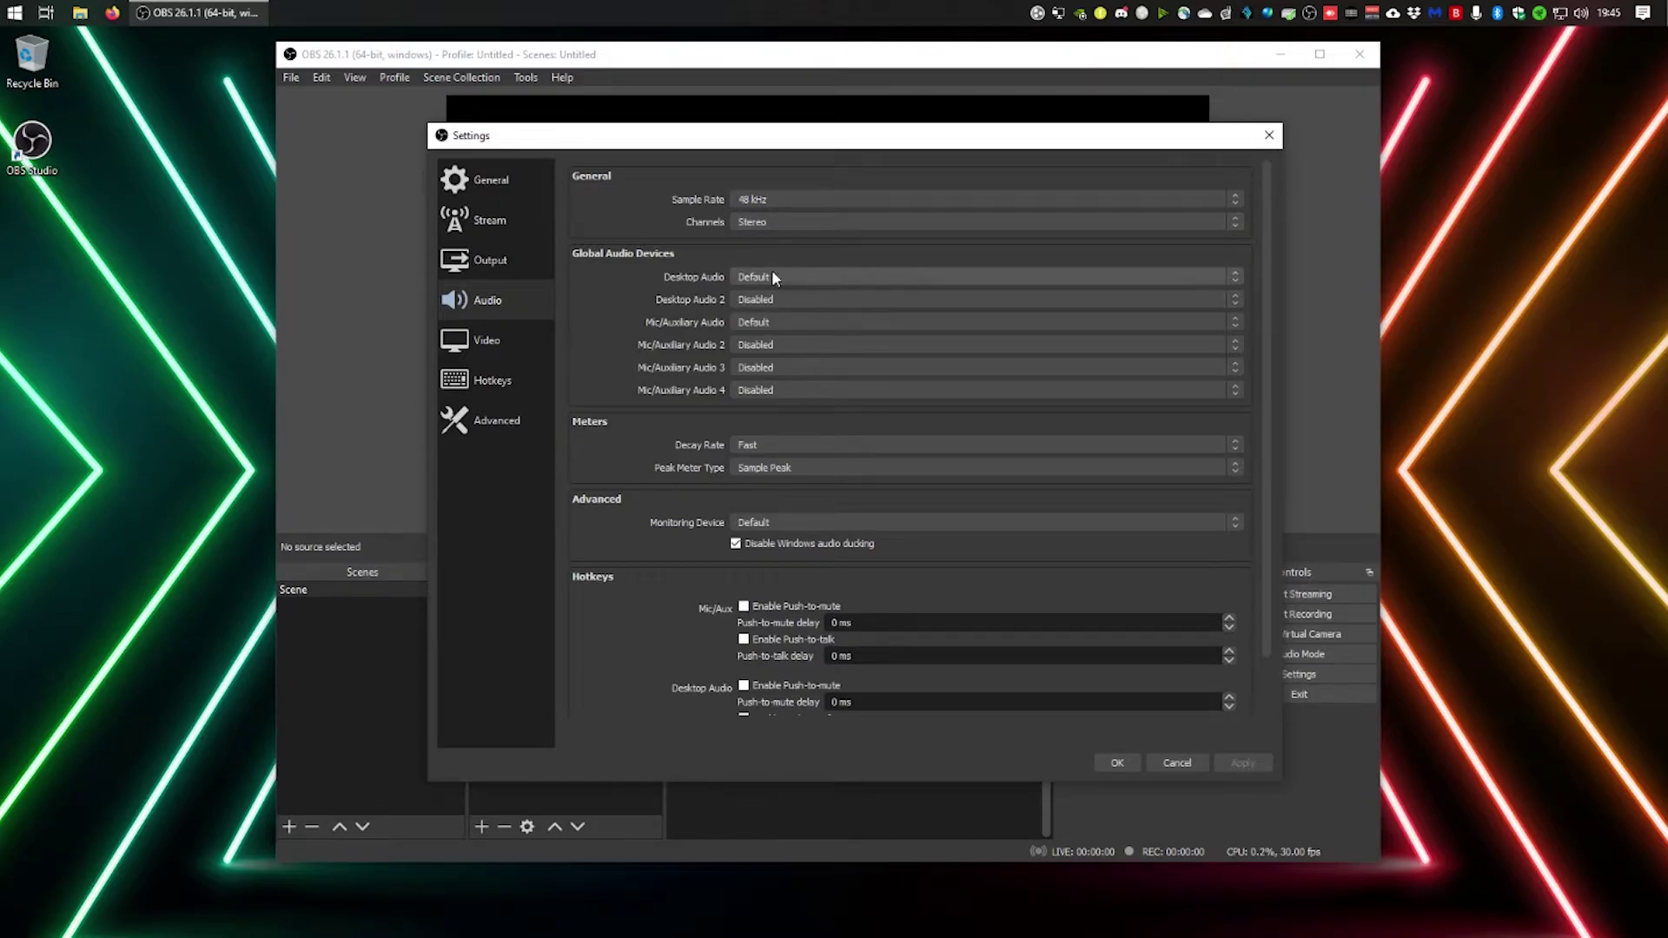
Assign Microphone (AT2020USB+) to Mic/Auxiliary Audio and Speakers (Realtek(R) Audio) to Desktop Audio, and apply the audio settings.
left_click(780, 325)
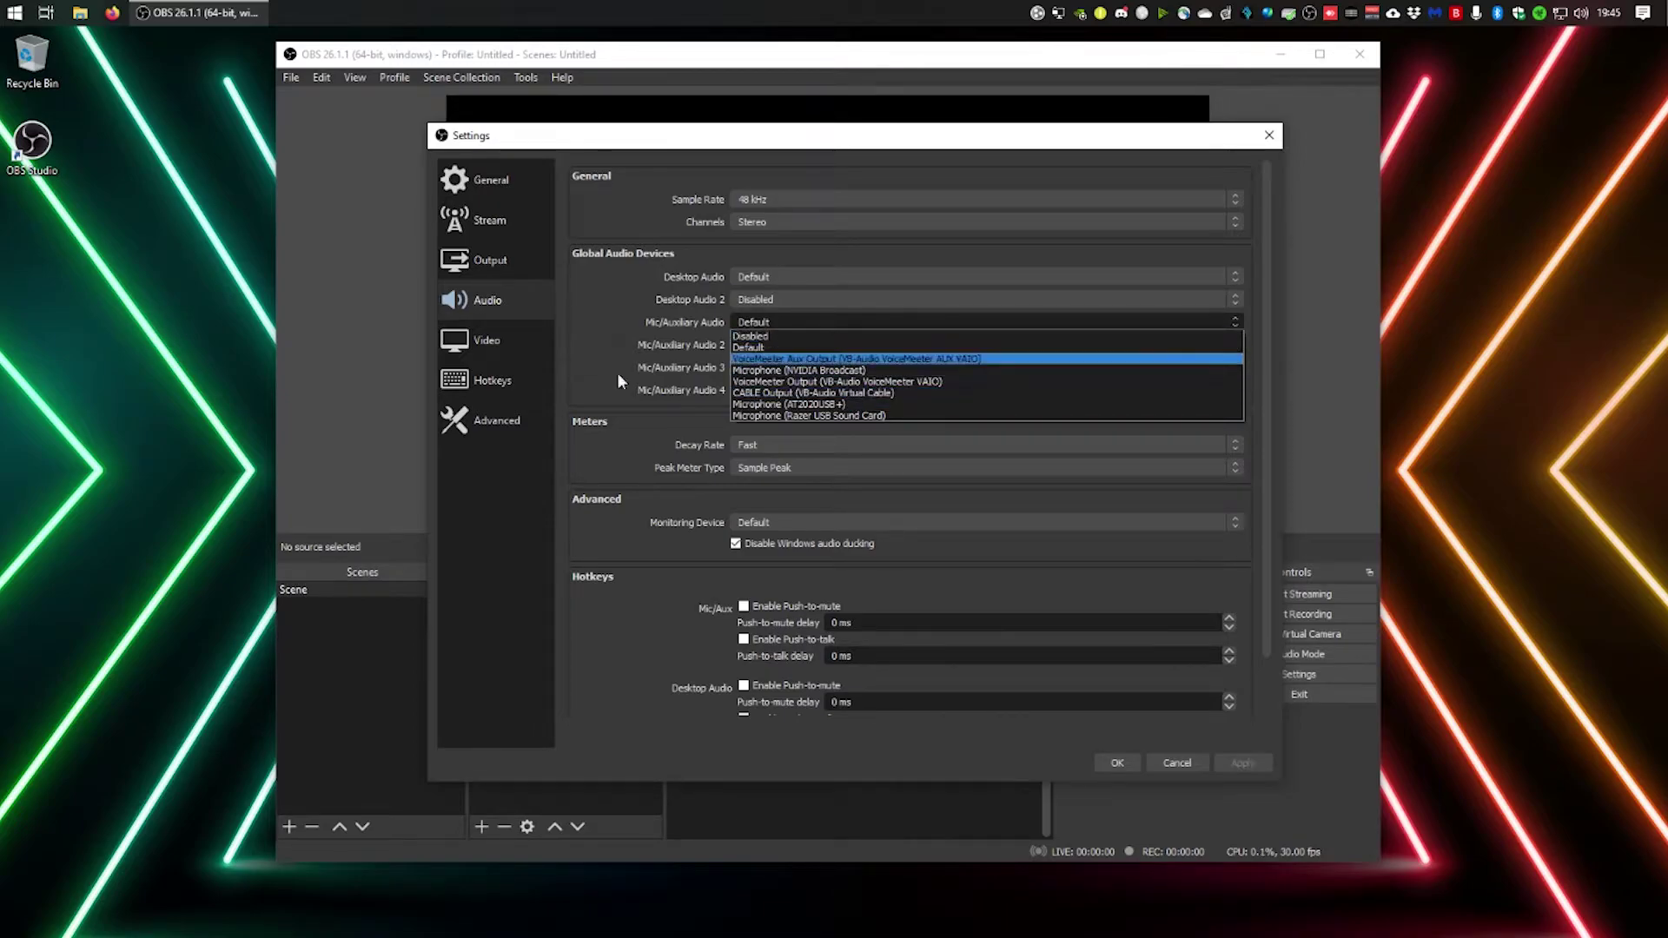
left_click(824, 406)
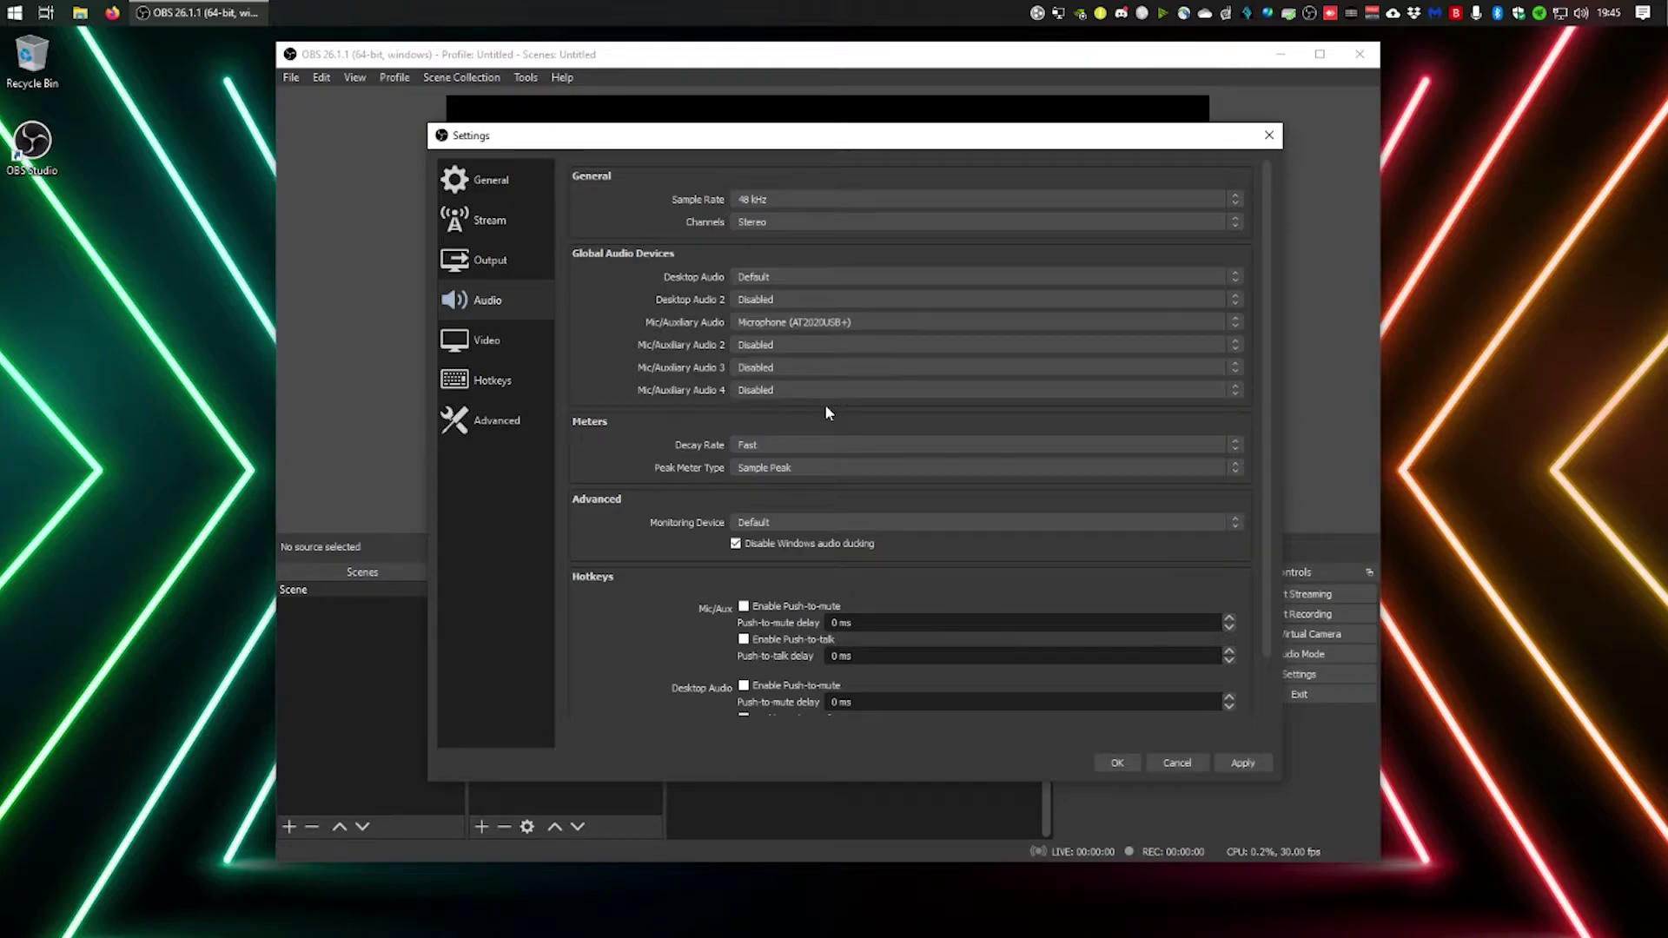
left_click(780, 299)
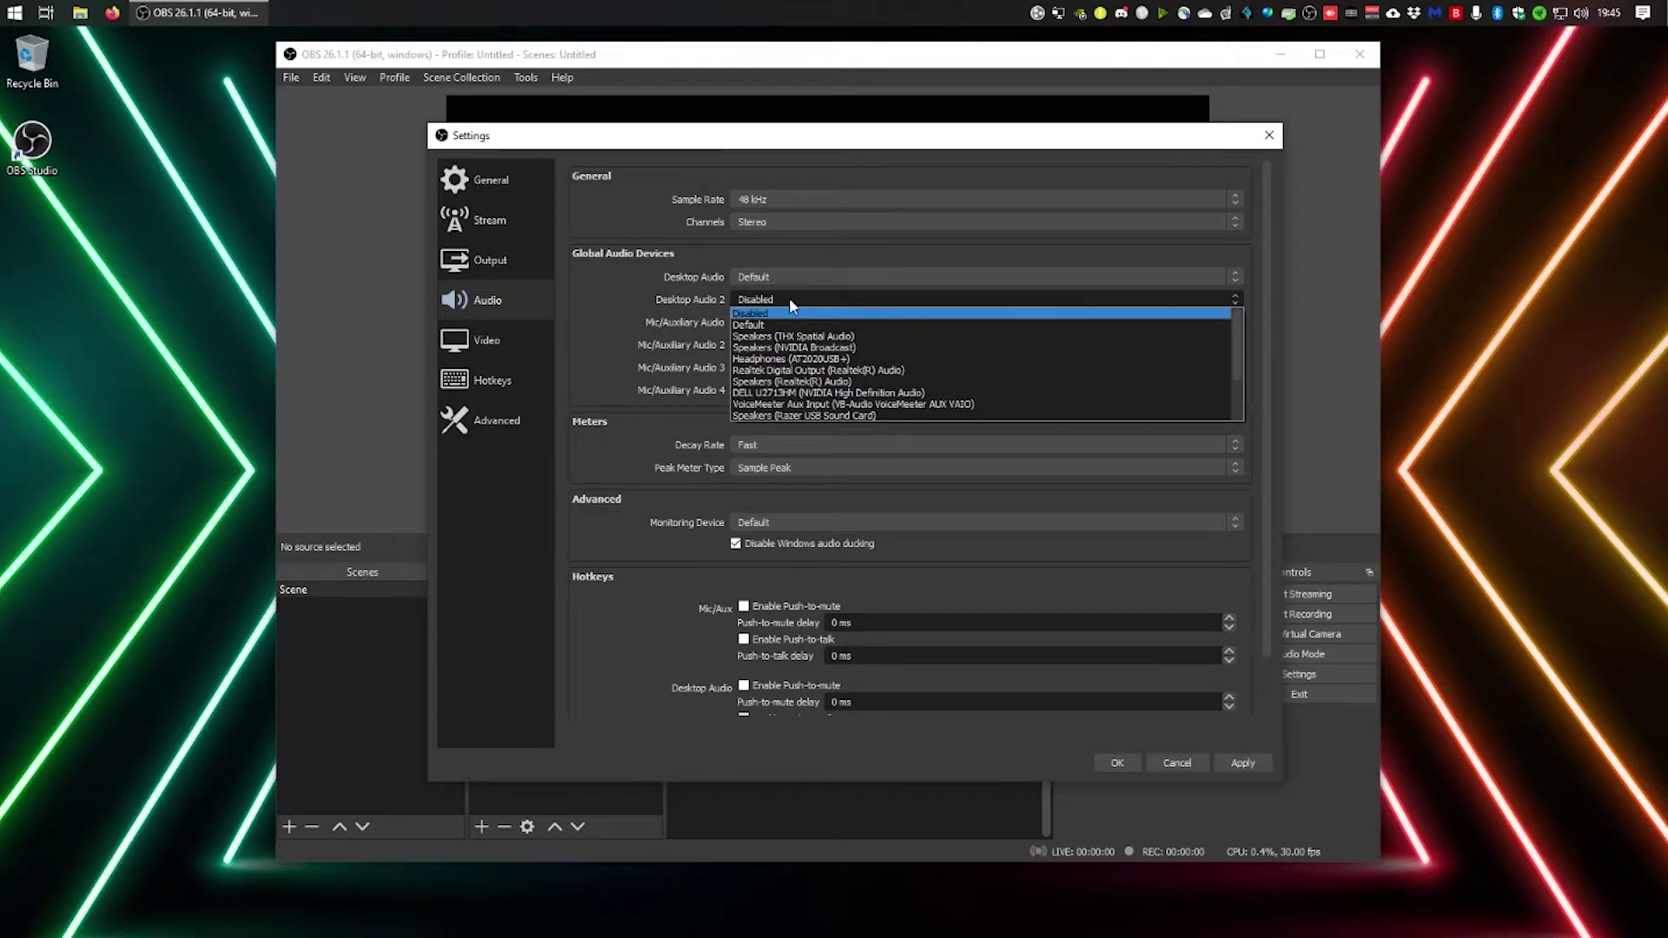
left_click(803, 275)
left_click(803, 274)
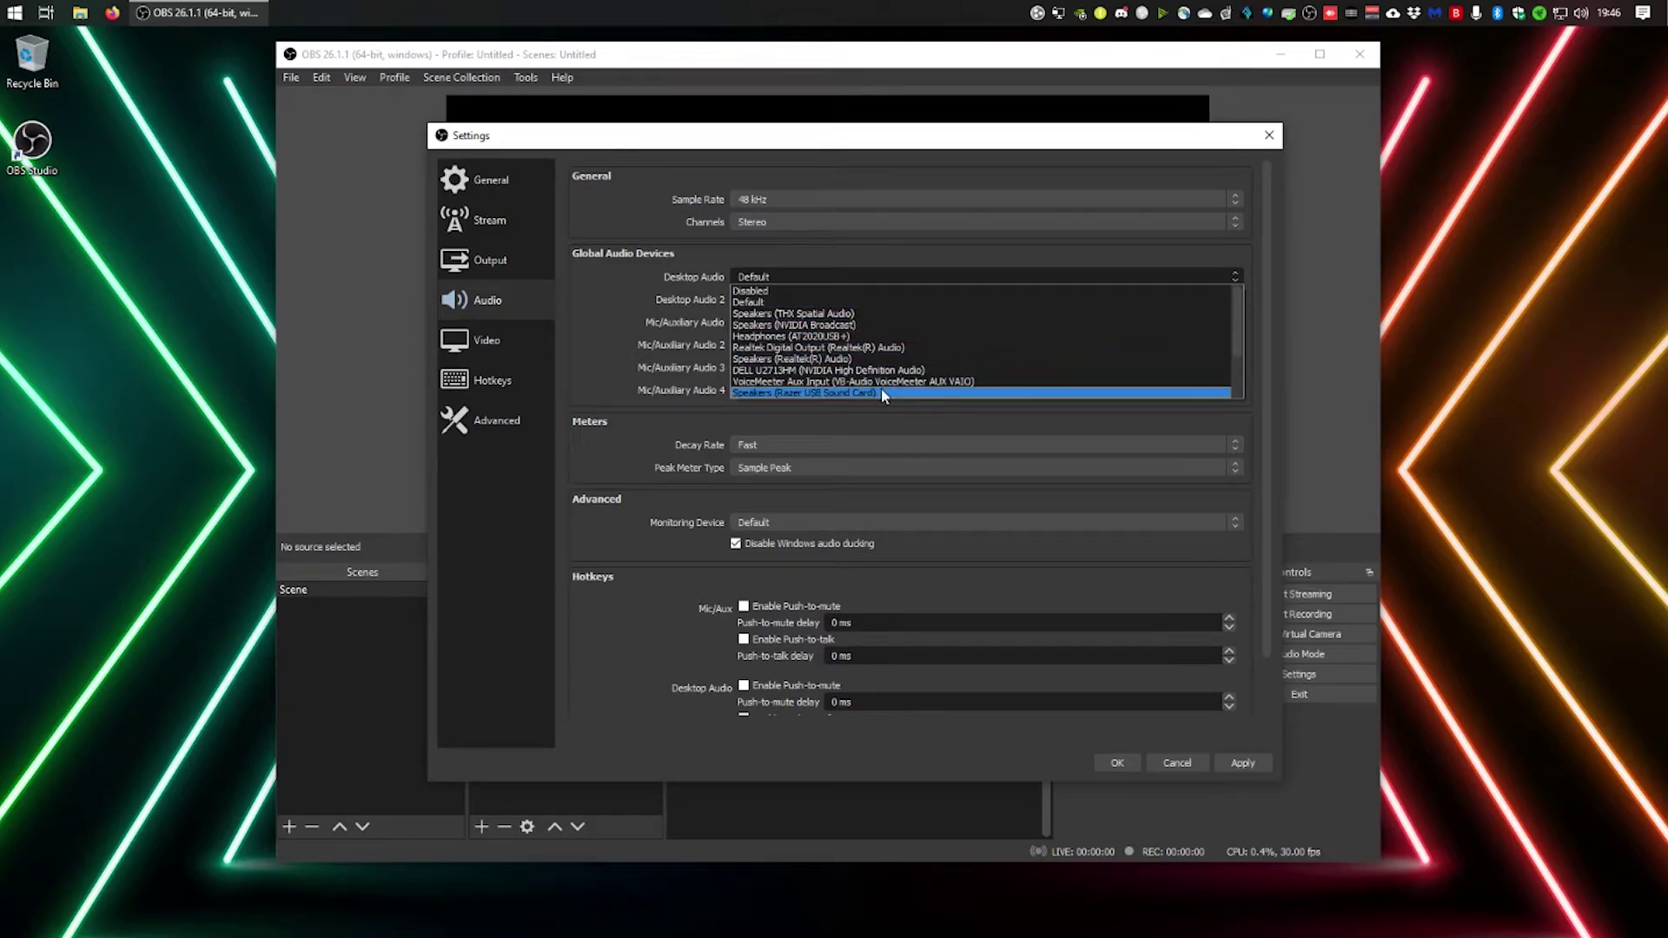
left_click(881, 358)
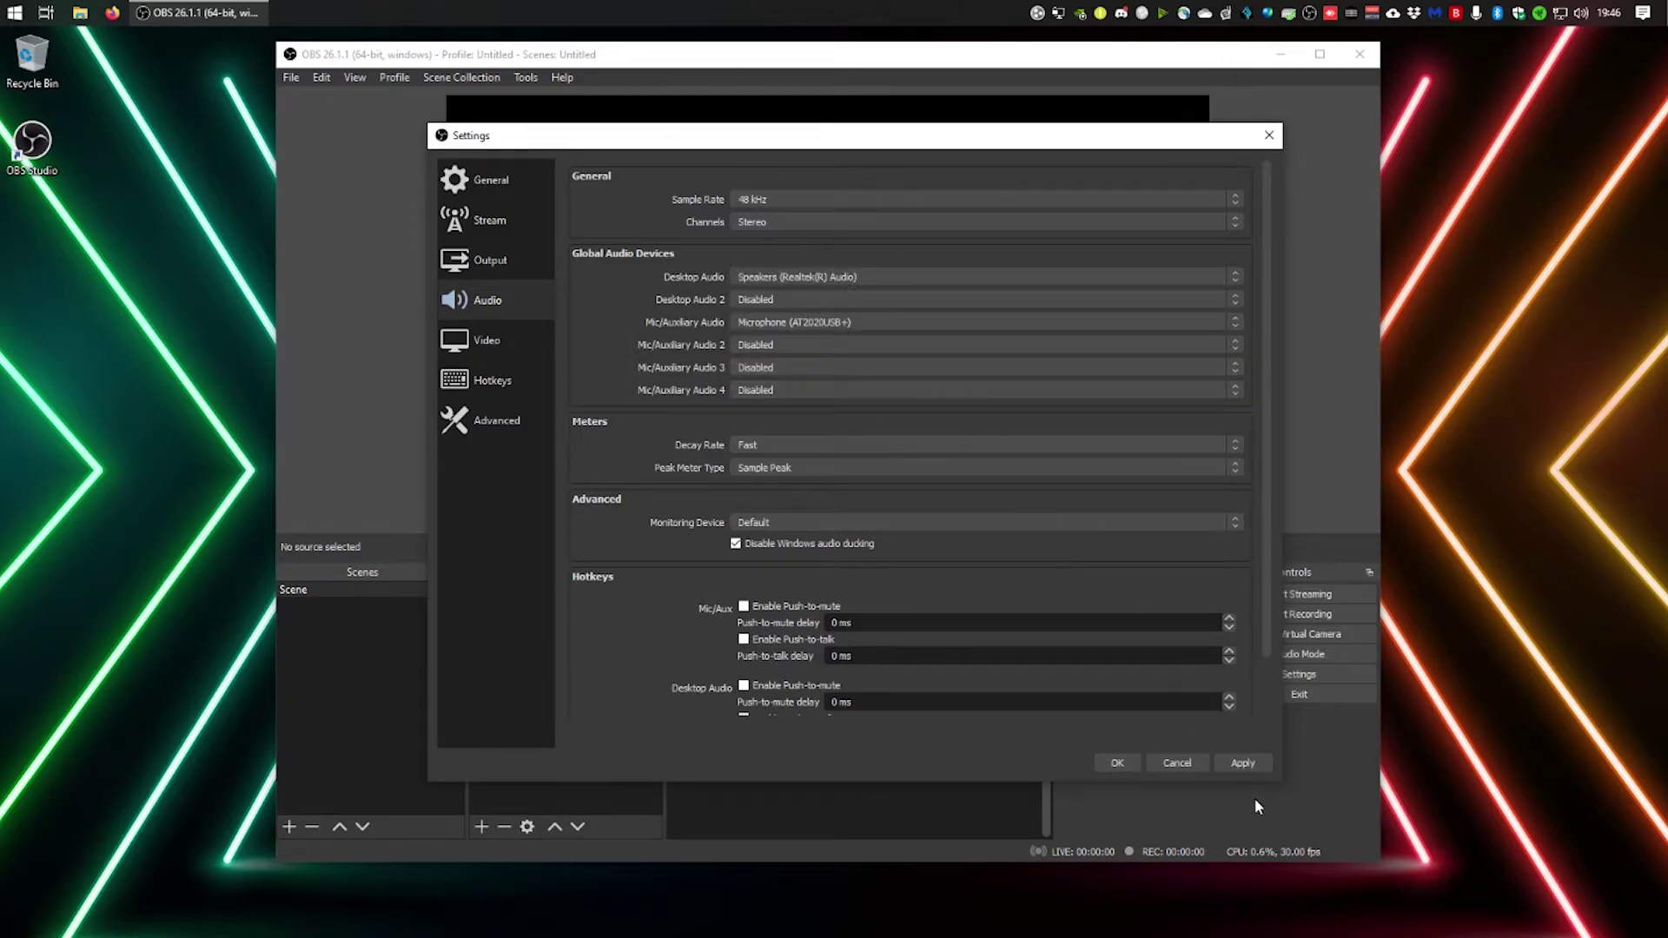
left_click(1243, 763)
Set the output (scaled) resolution in the video settings to 1920x1080, matching the base (canvas) resolution.
left_click(543, 343)
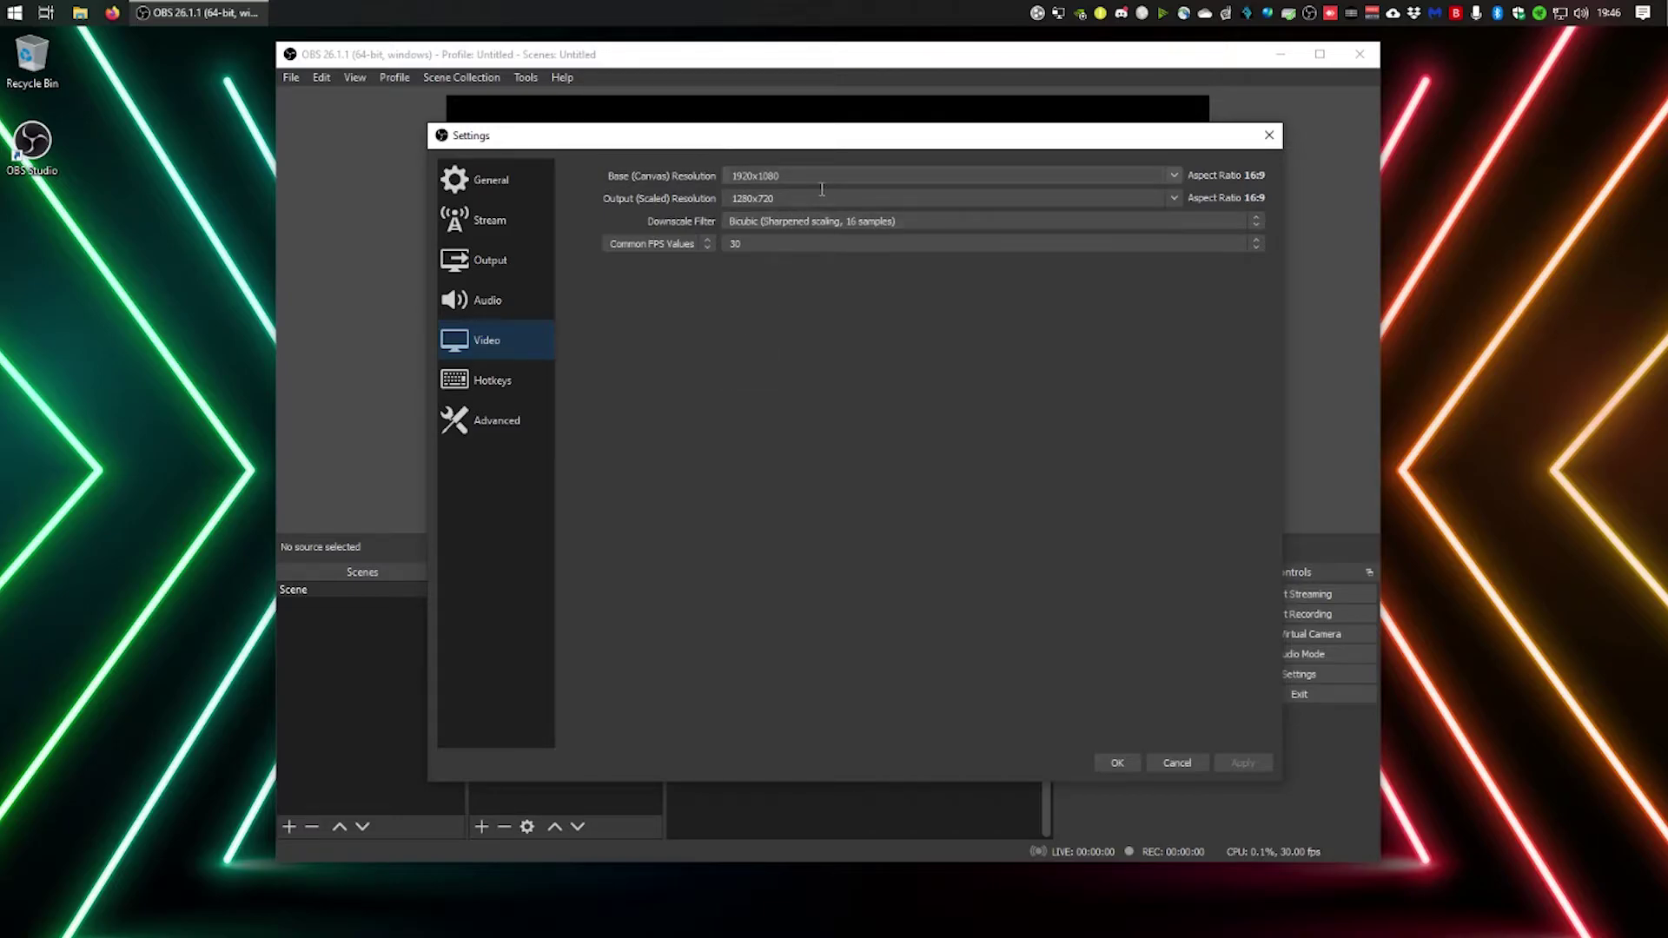
left_click(790, 182)
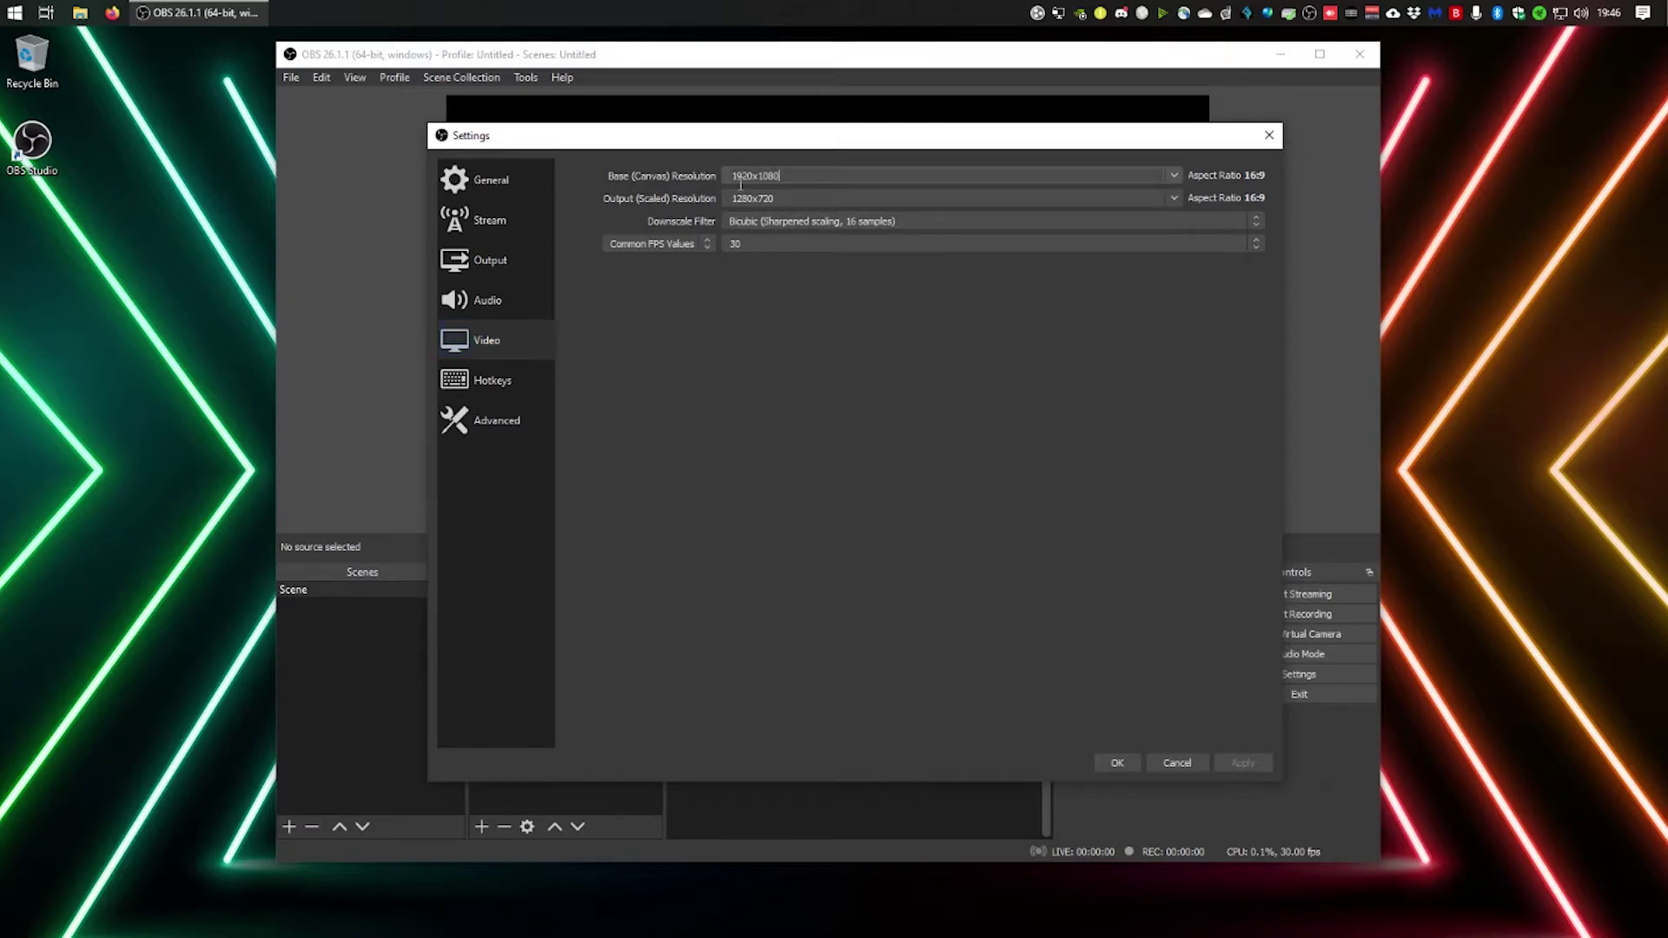
left_click_drag(730, 176, 798, 182)
left_click(797, 182)
left_click_drag(793, 144, 1018, 222)
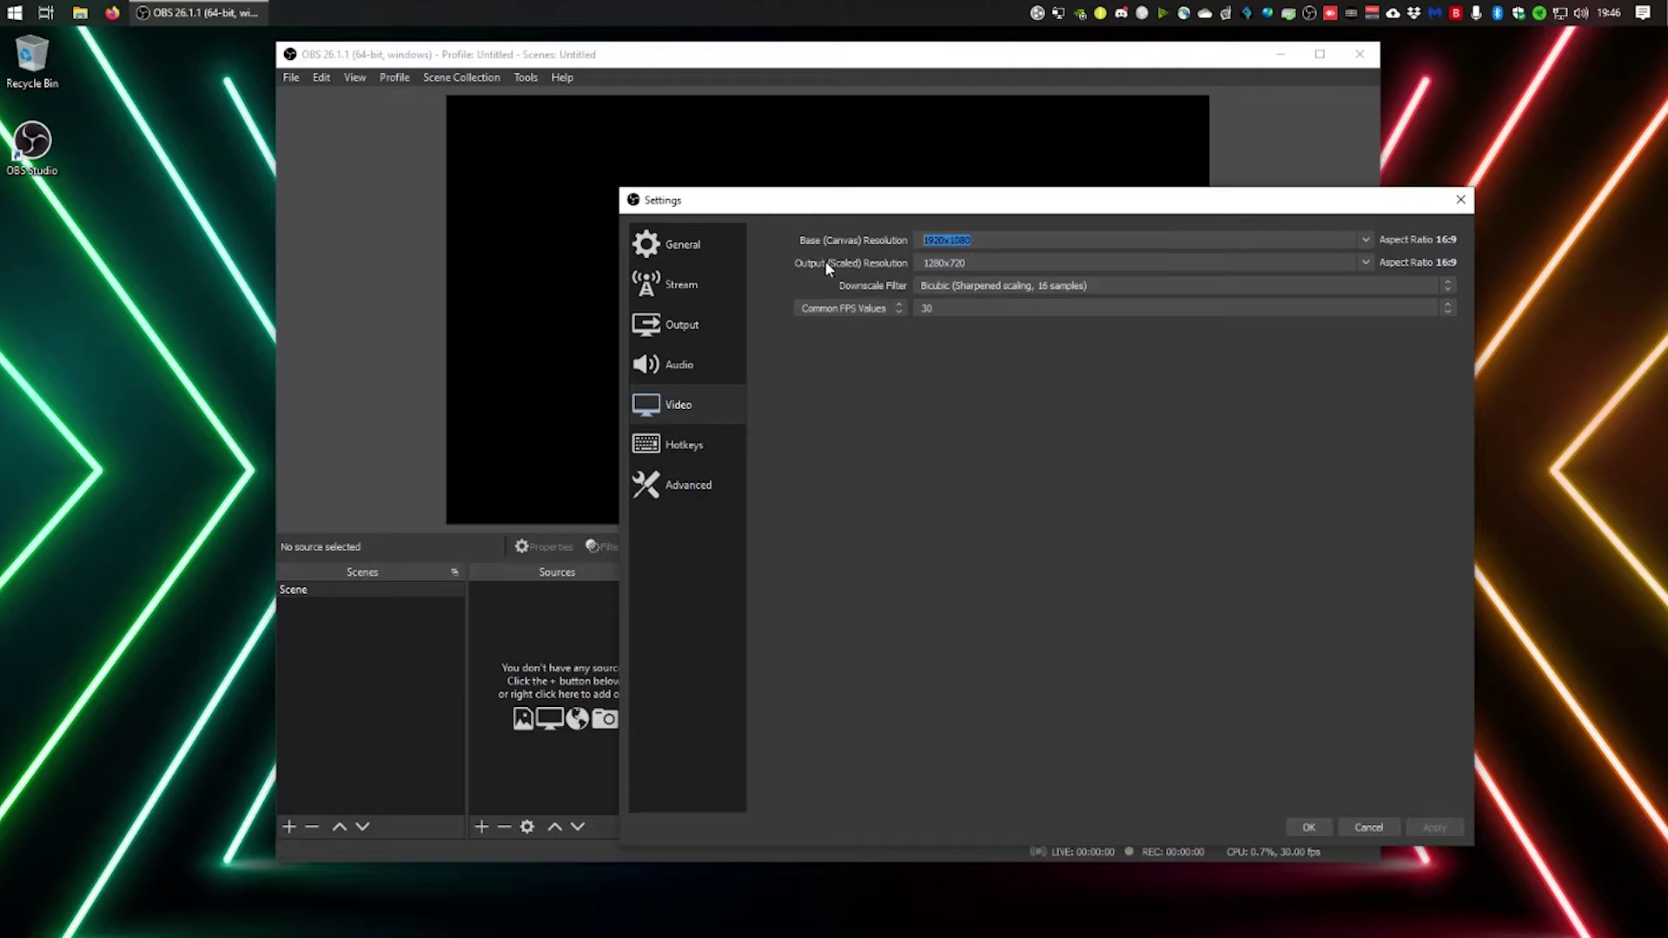
double_click(943, 263)
left_click(1365, 262)
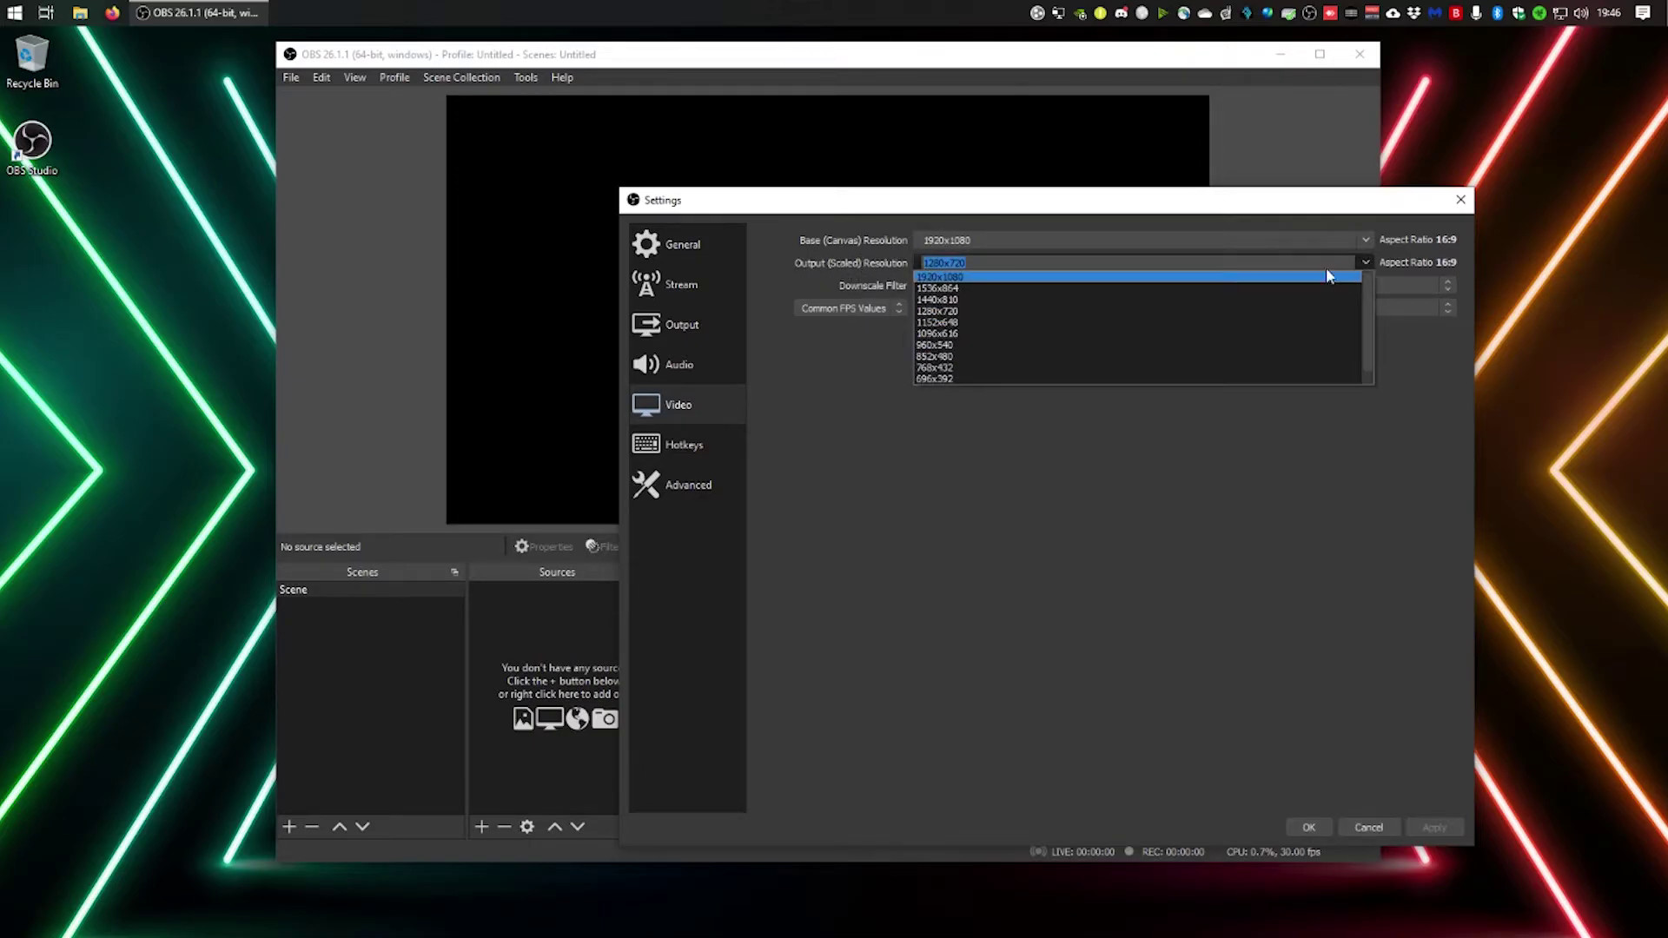
left_click(940, 278)
left_click_drag(1003, 263, 851, 257)
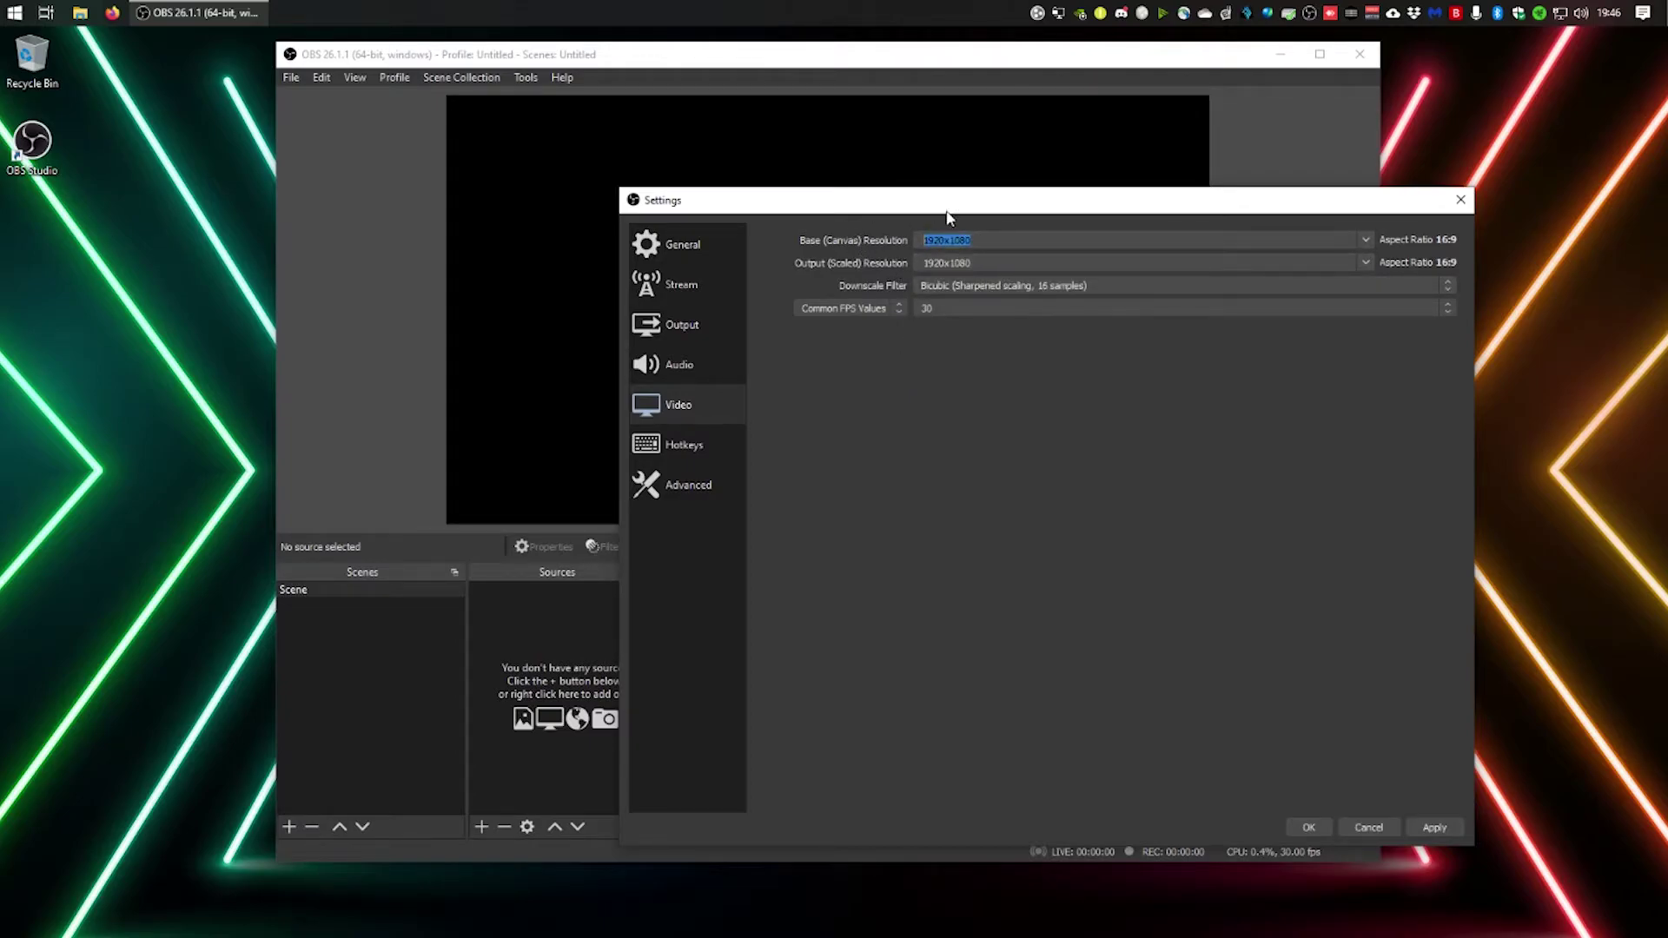
Select Bicubic (Sharpened scaling, 16 samples) as the downscale filter.
left_click_drag(938, 202, 736, 186)
left_click(1023, 269)
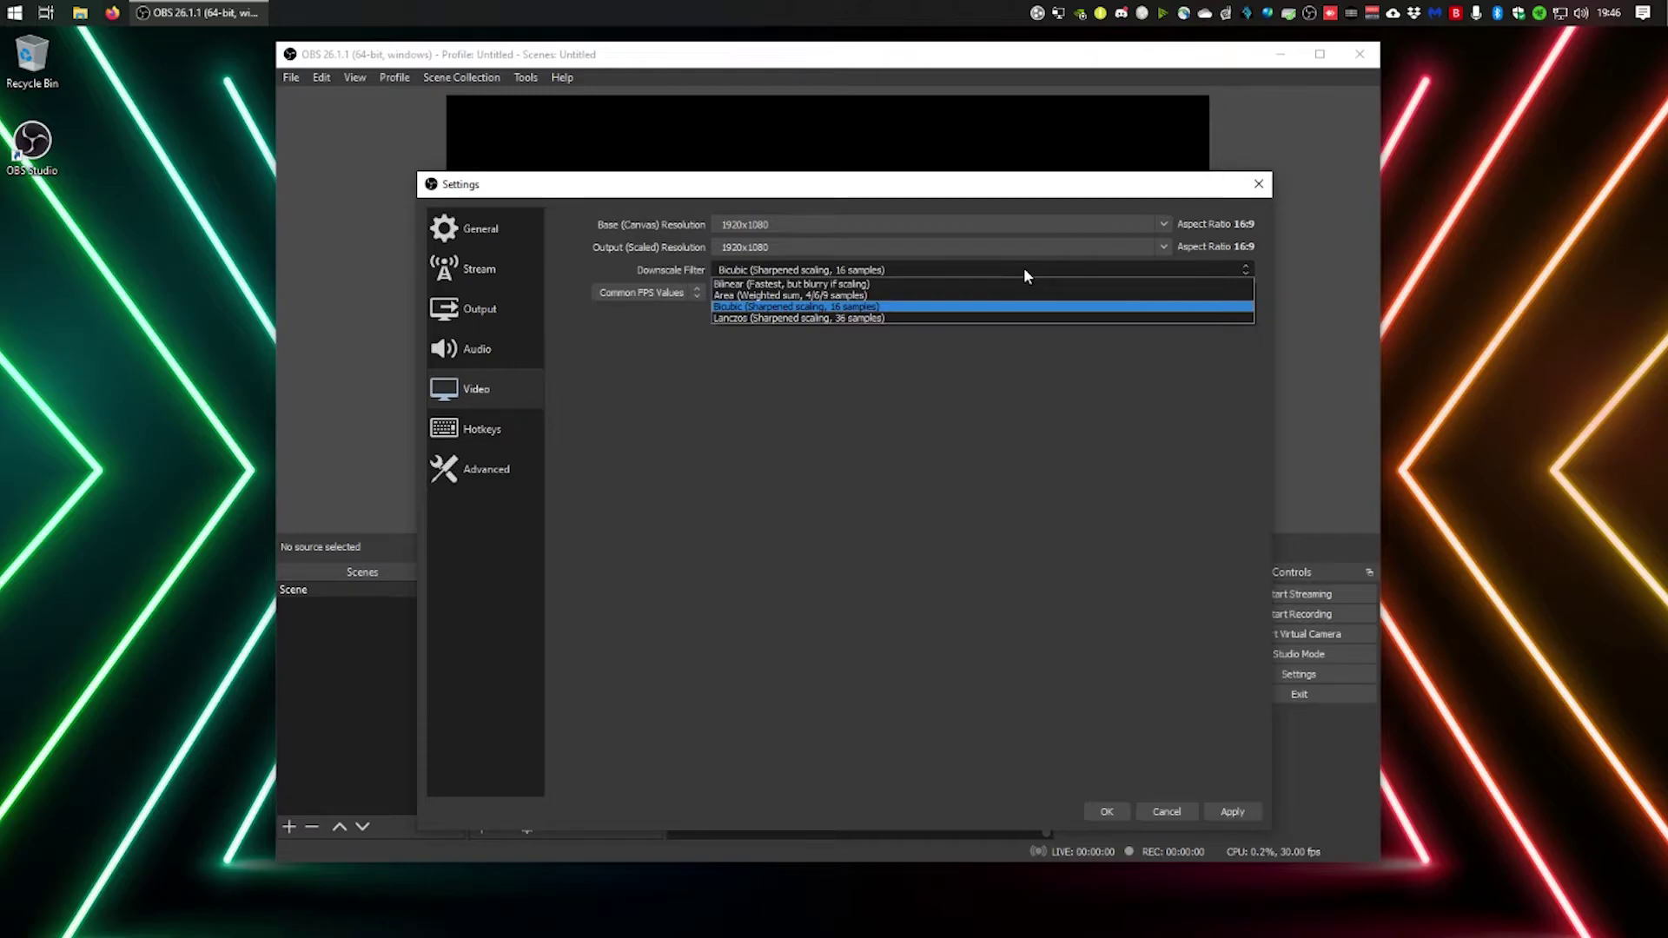
left_click(802, 308)
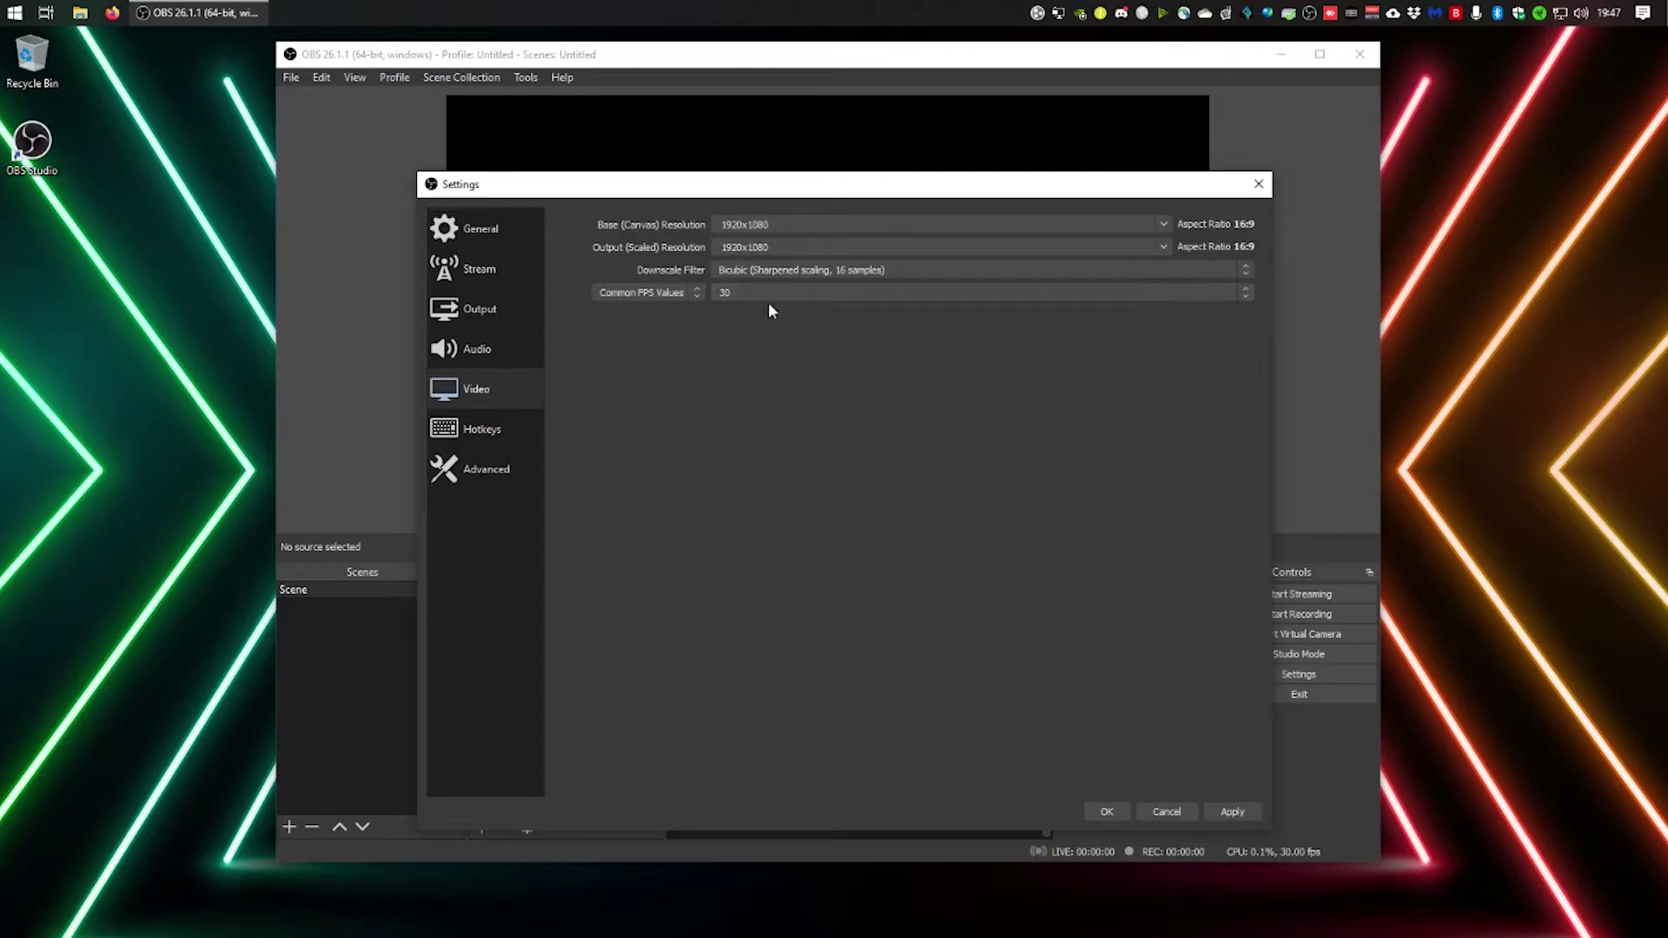
Try 60 as the common FPS value, settle on 30, and apply the video settings.
left_click(787, 293)
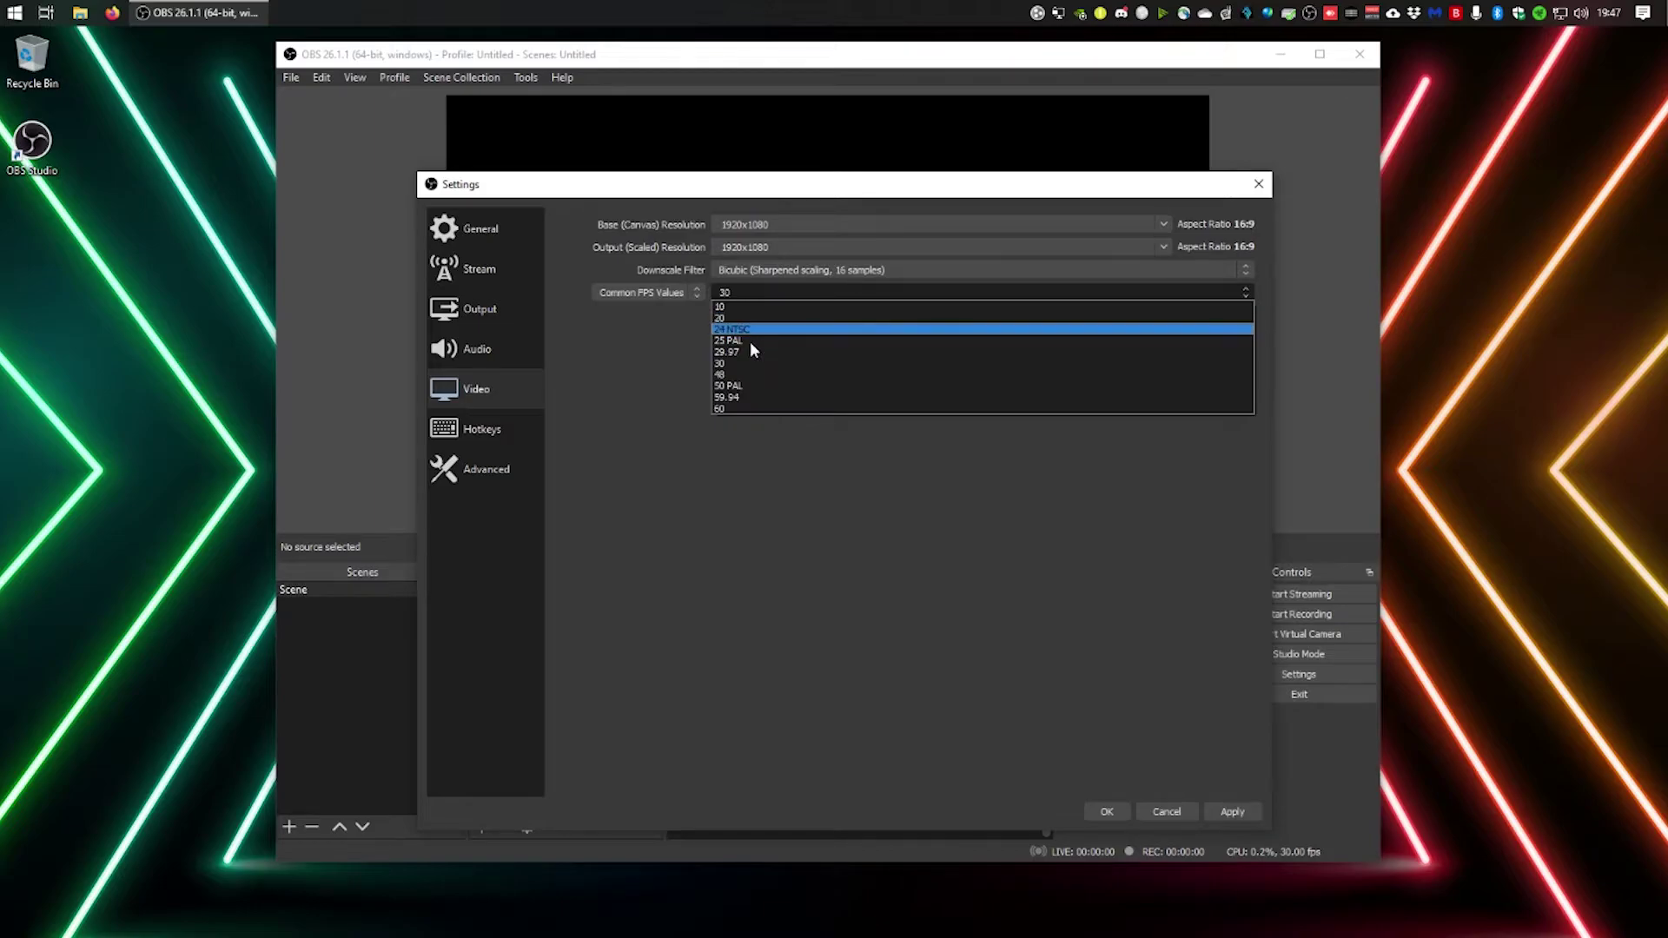
left_click(728, 408)
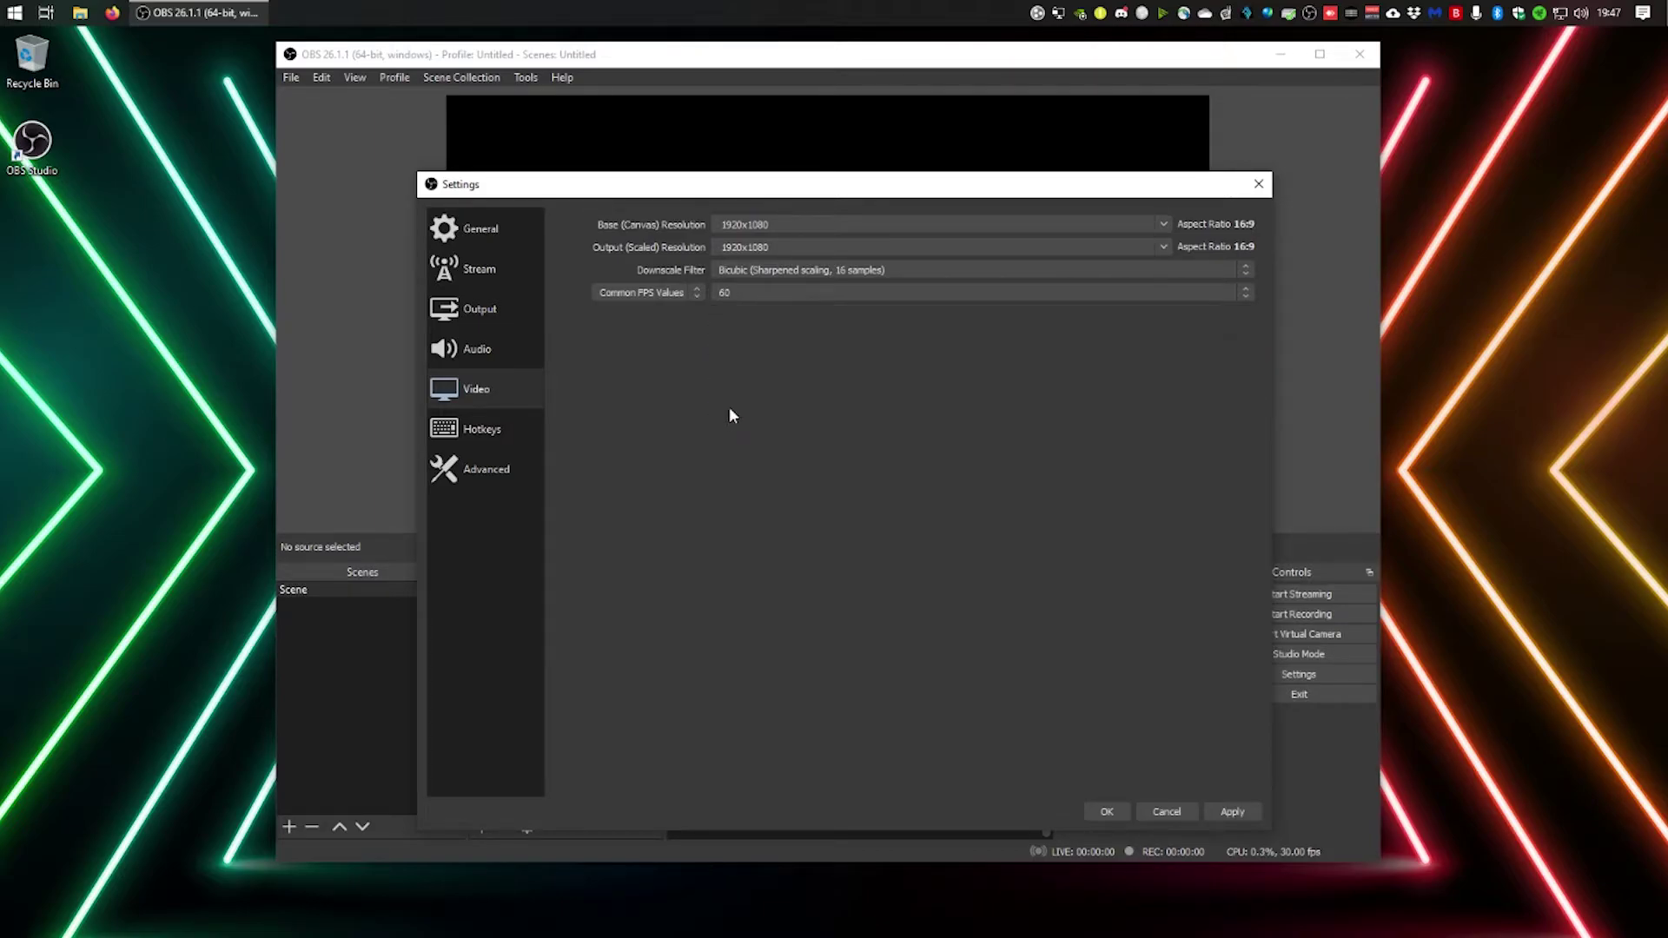
left_click(781, 293)
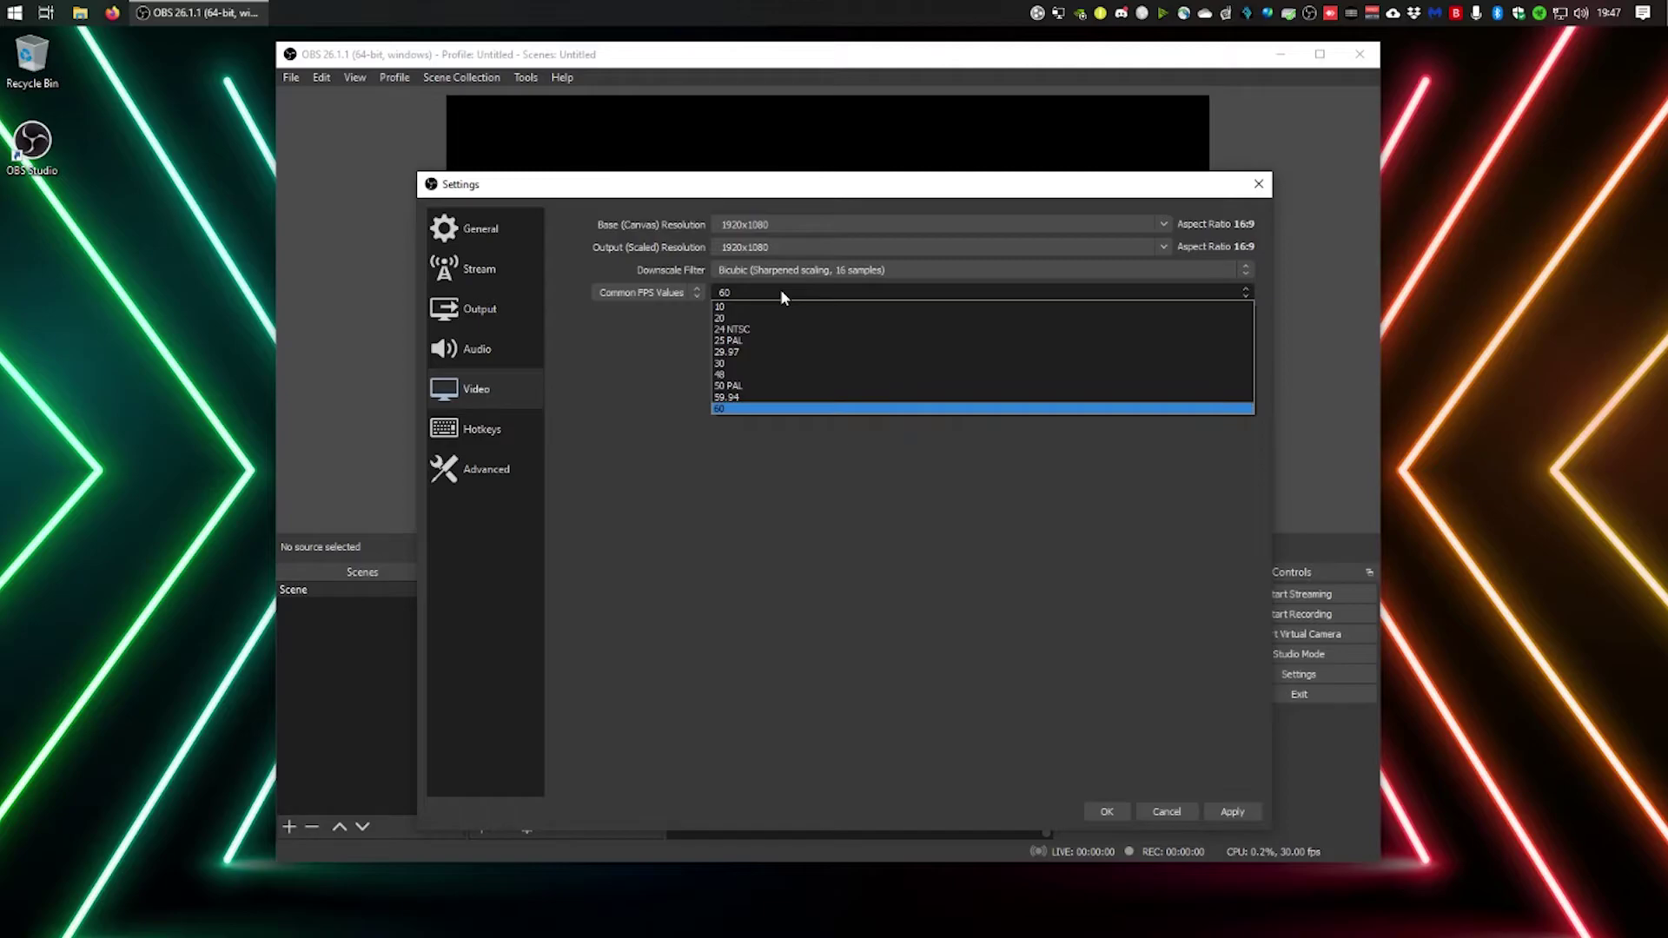
left_click(759, 362)
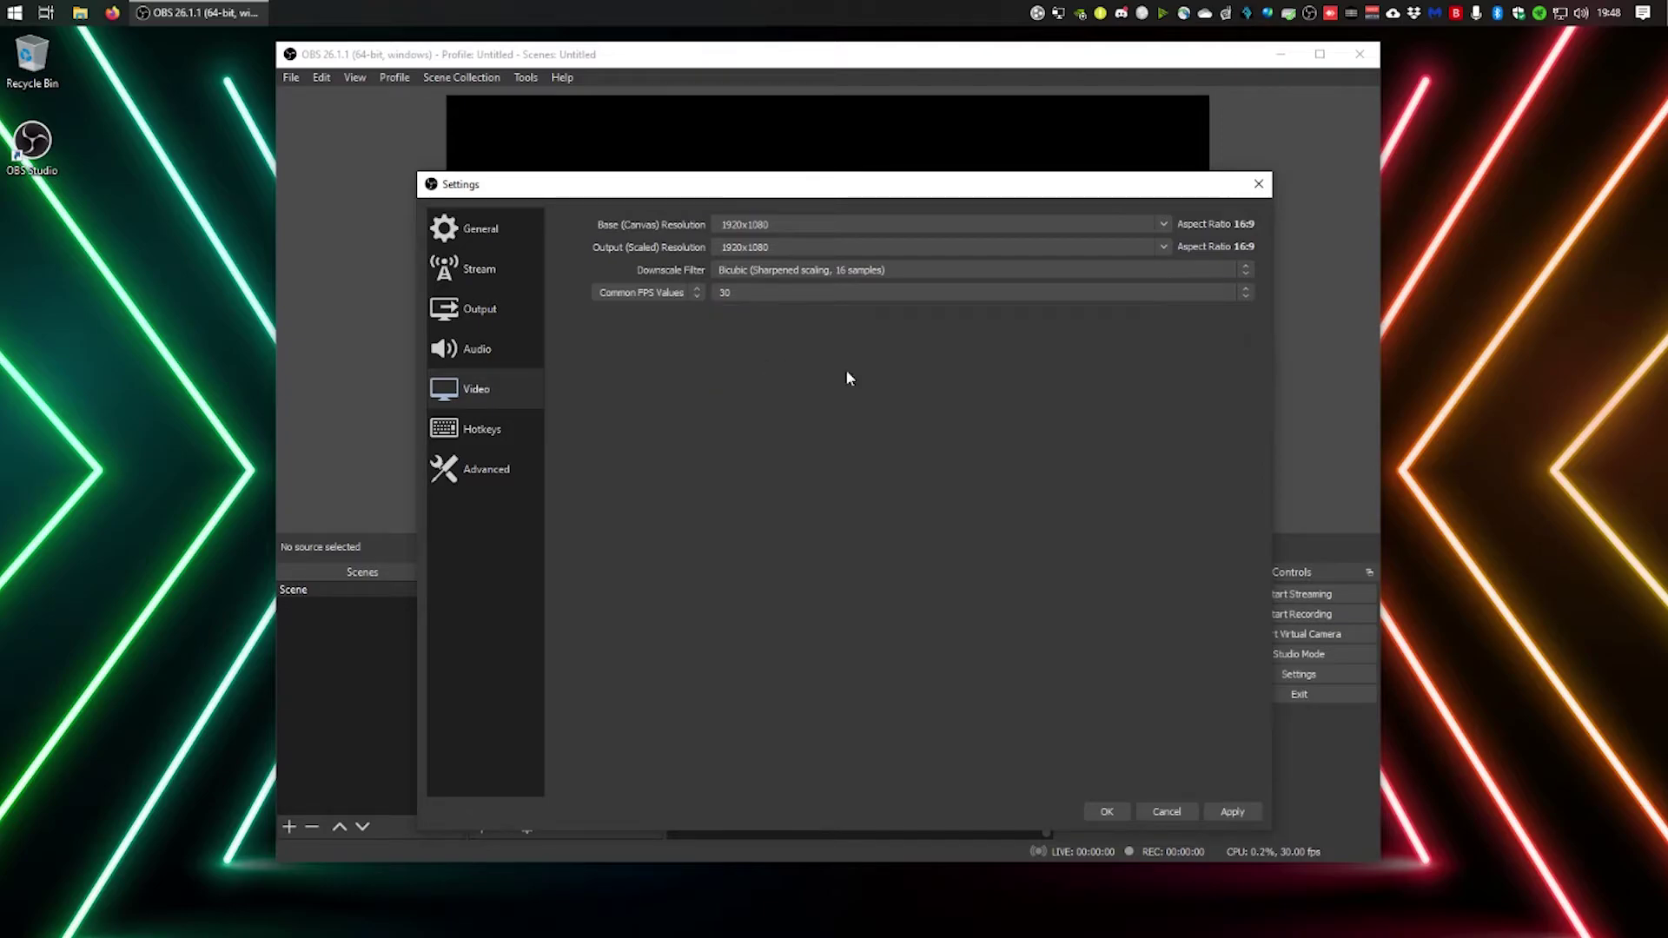
left_click(1237, 816)
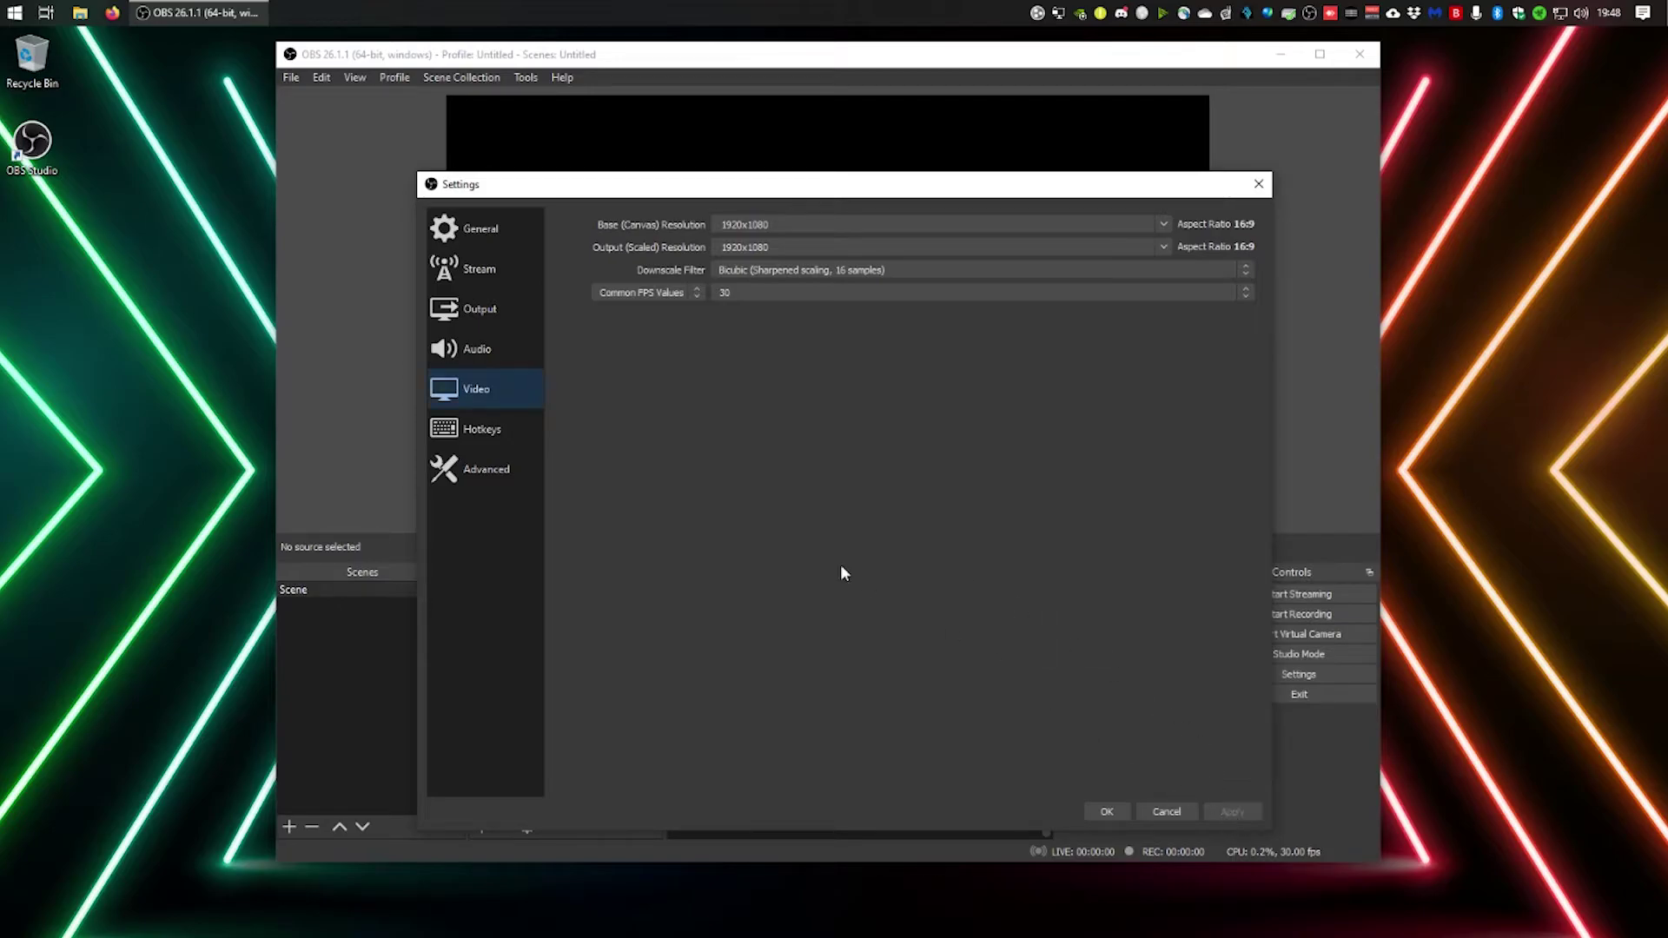
left_click(758, 293)
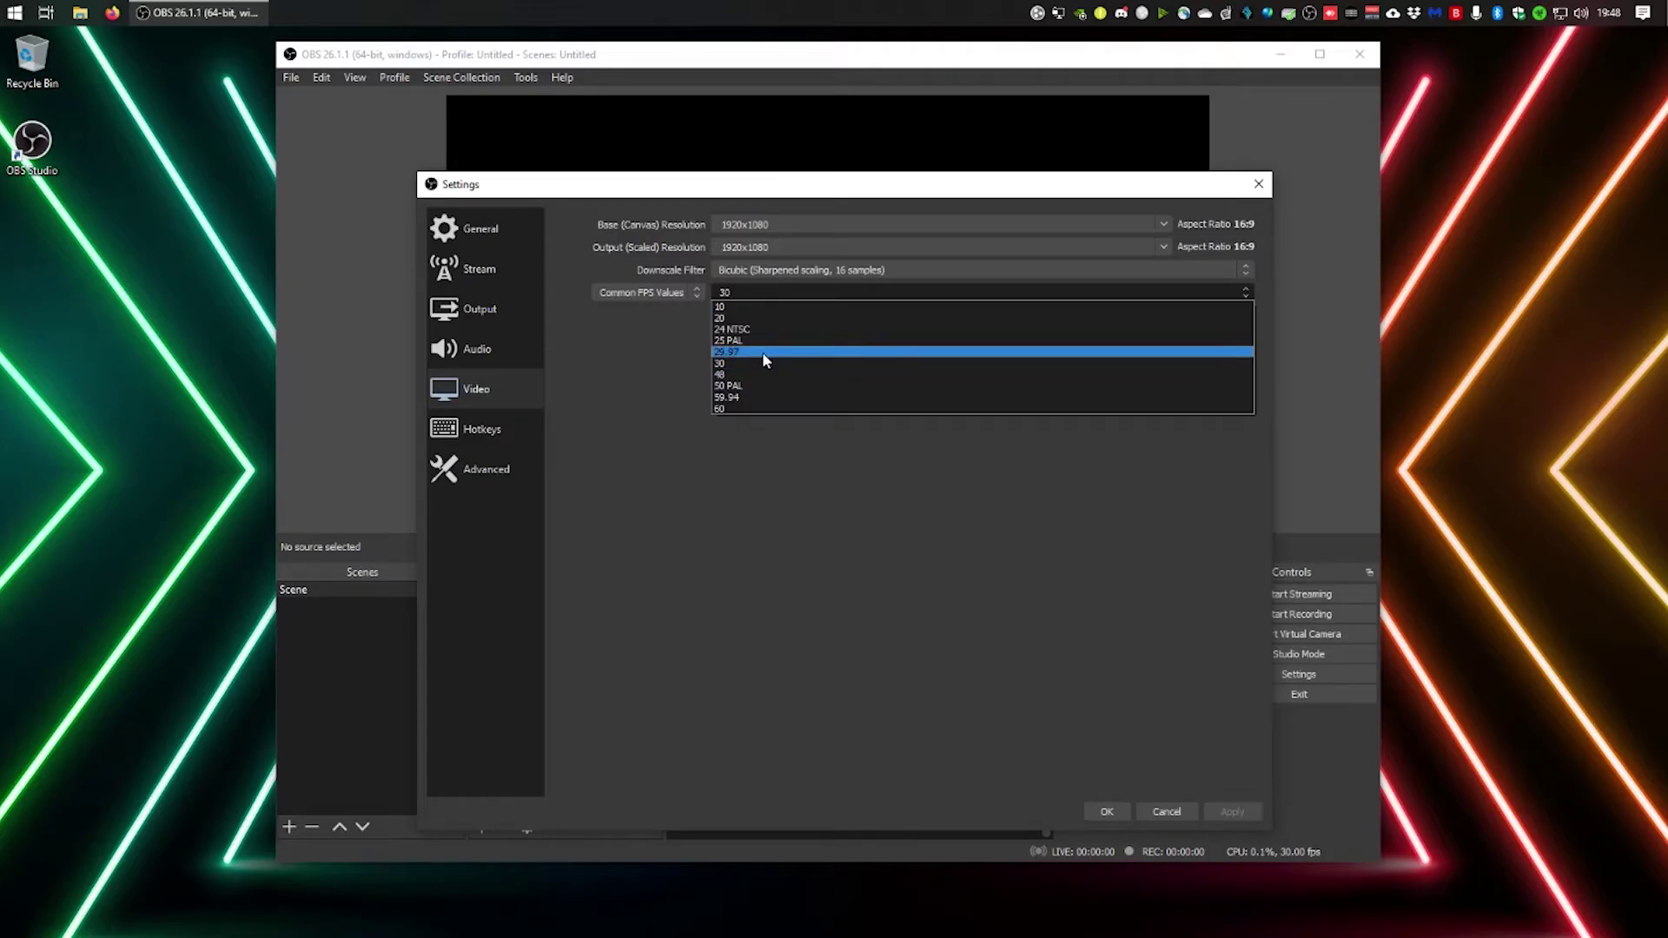
left_click(737, 364)
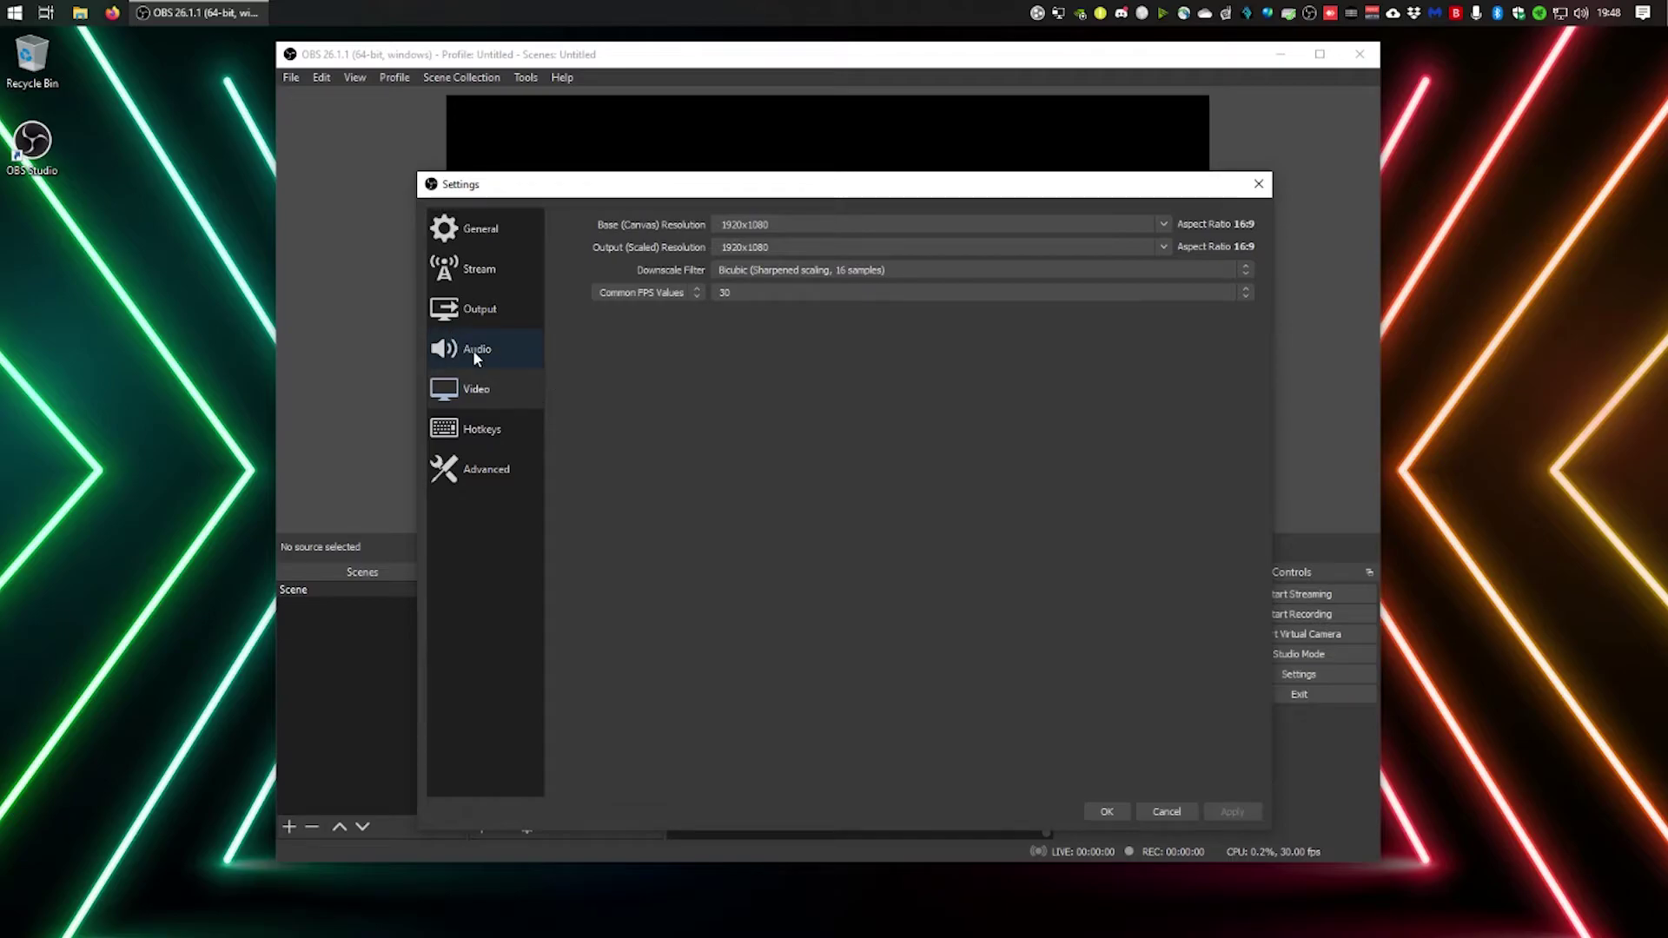
Check the General and Output settings, and accept and close the settings dialog.
left_click(488, 271)
left_click(480, 223)
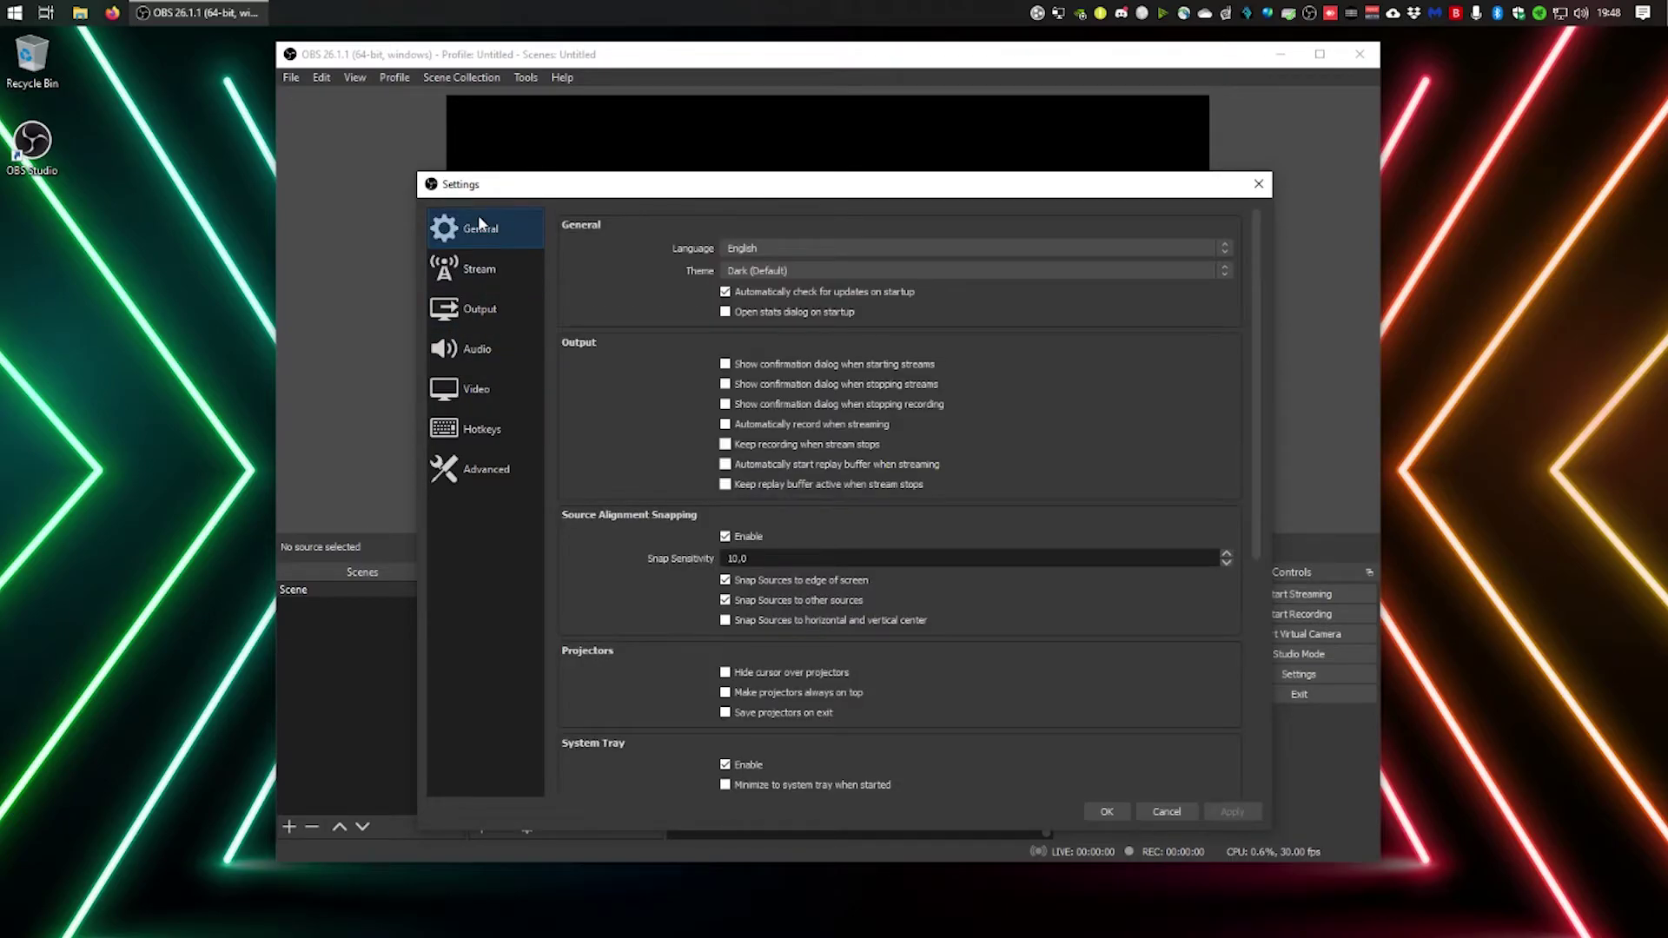
left_click(499, 311)
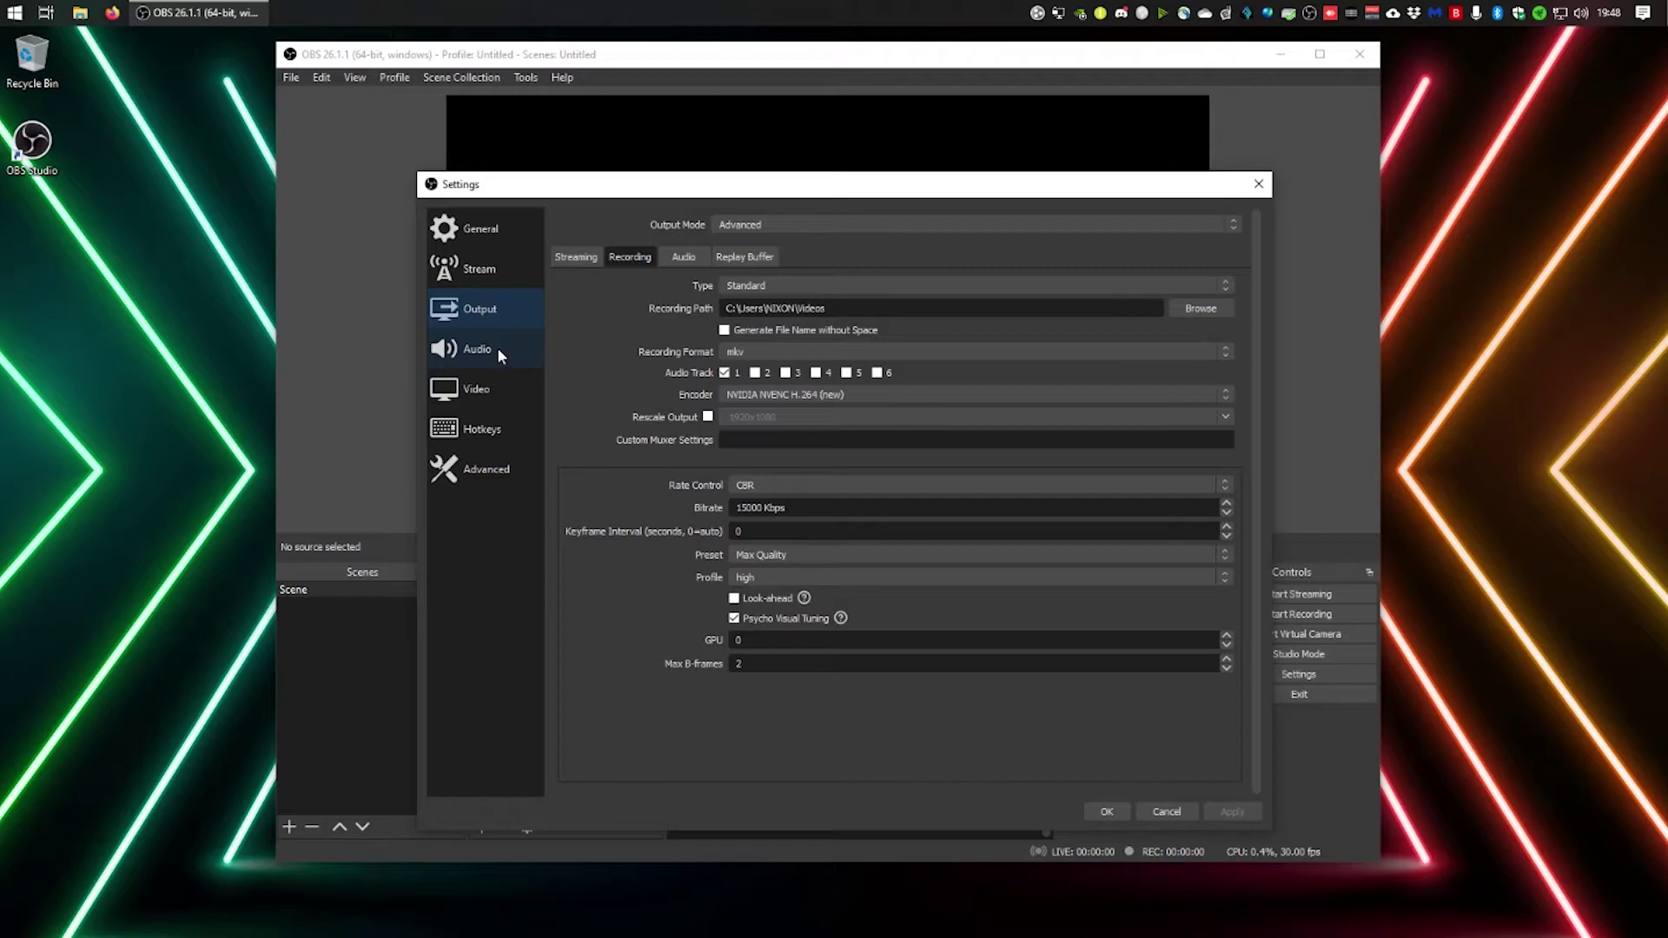
left_click(1101, 813)
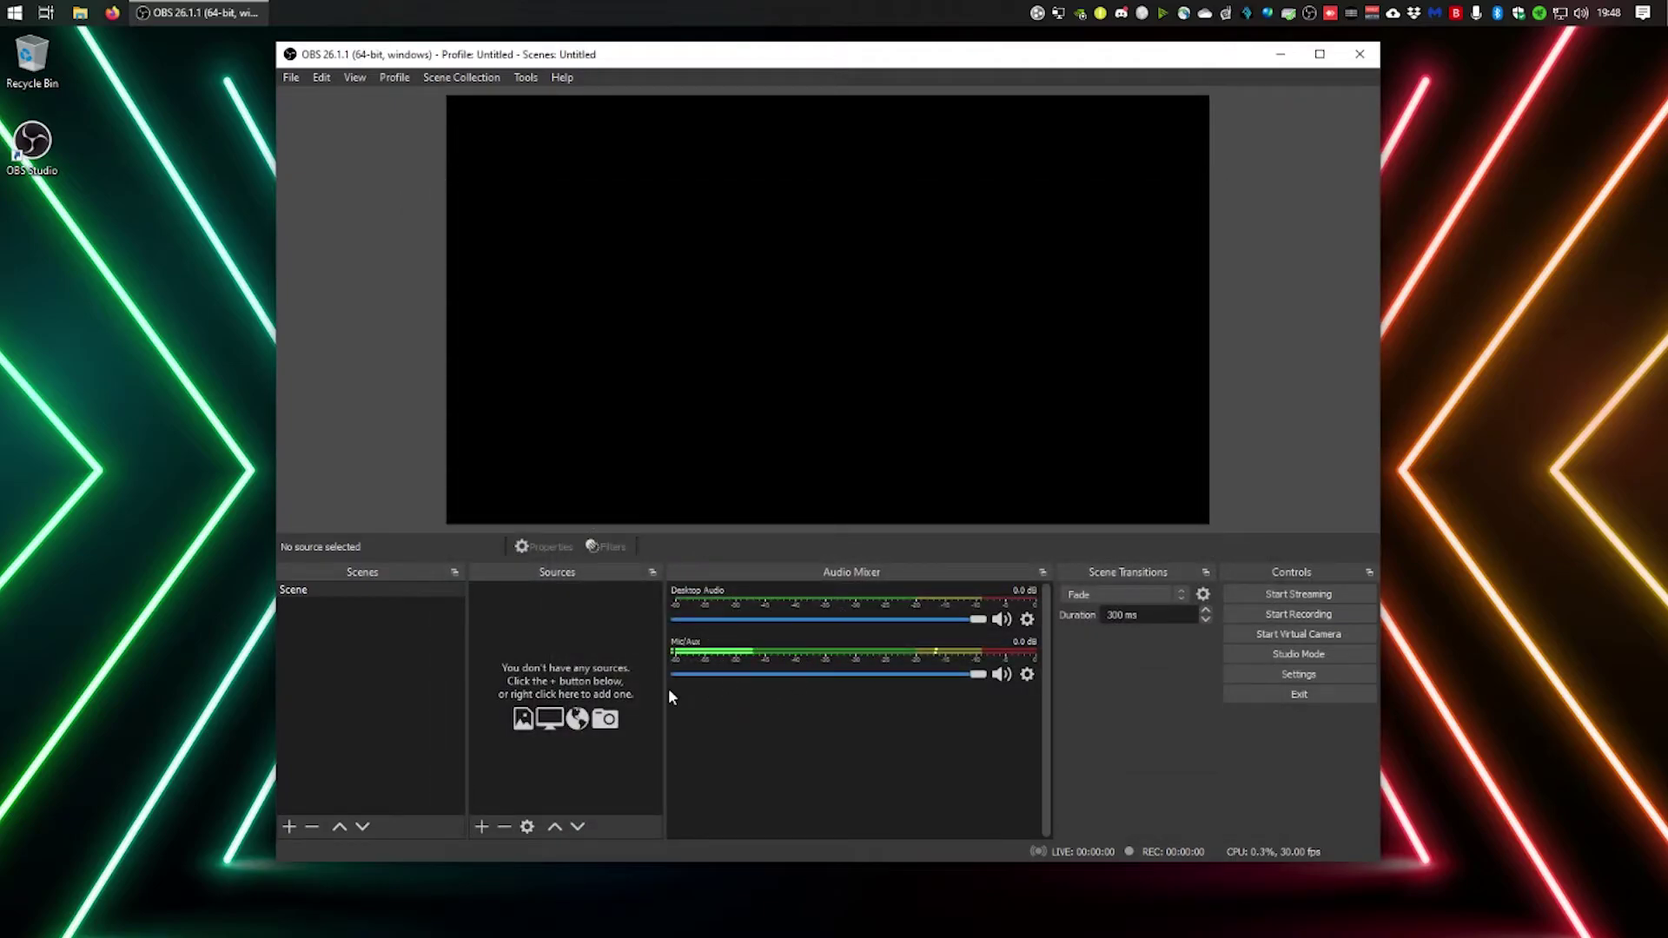
Widen the Sources panel and mute the Mic/Aux channel in the audio mixer.
left_click_drag(663, 688, 751, 695)
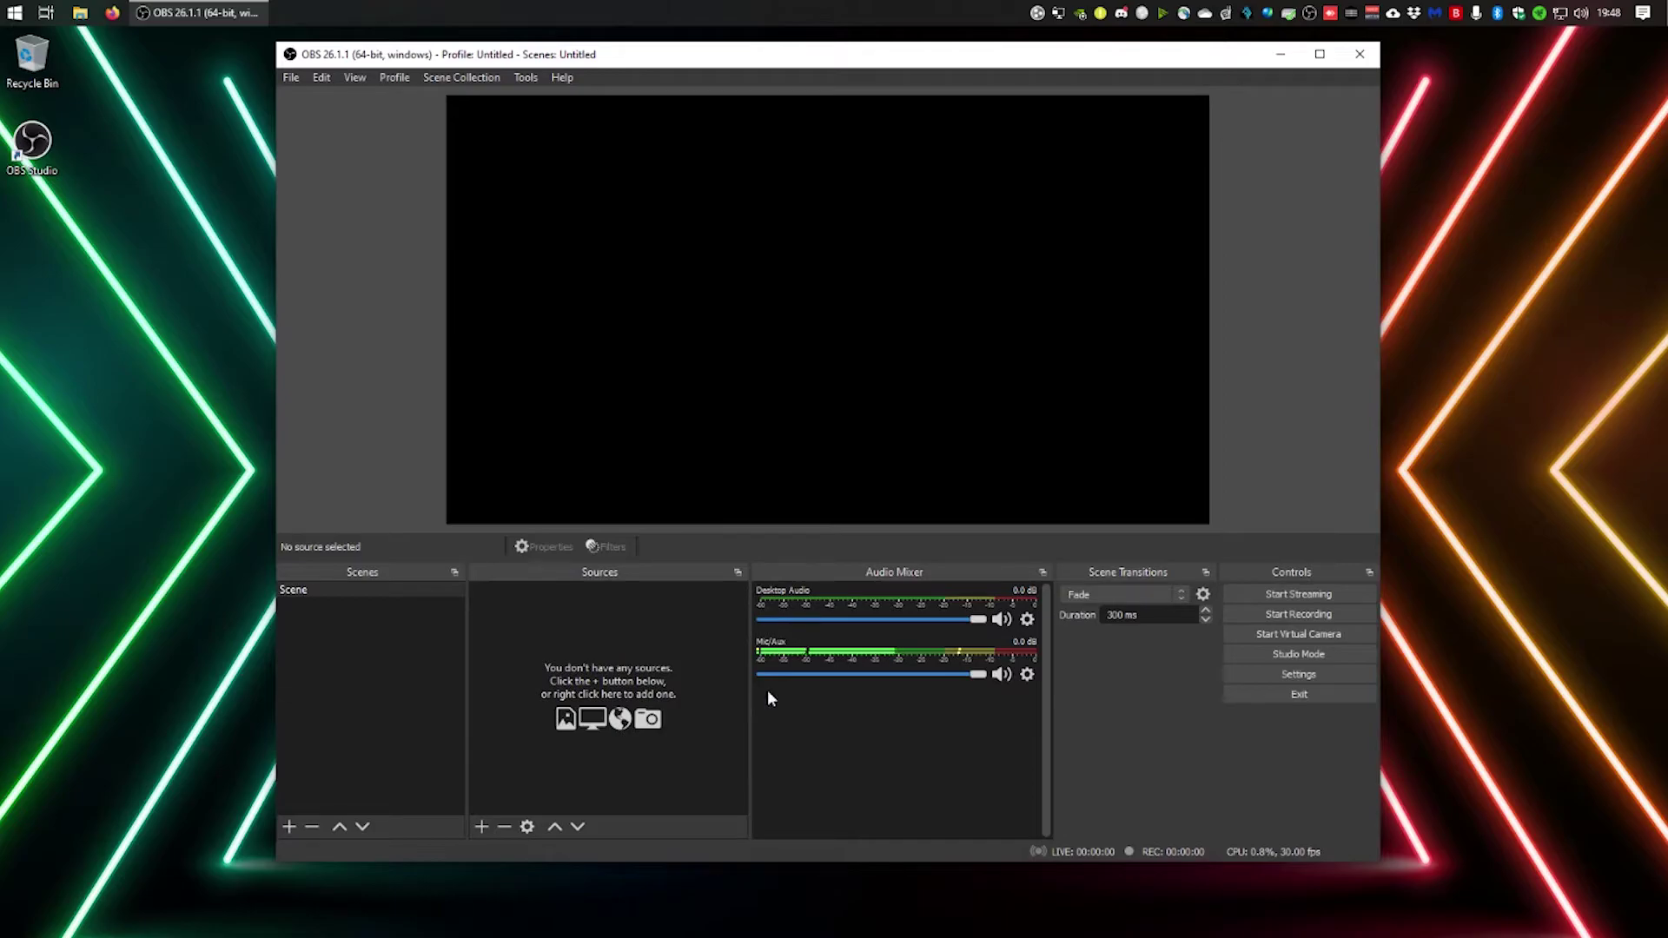
left_click(1002, 675)
left_click(1001, 675)
left_click(1002, 675)
Find and launch Spotify to have a desktop audio source.
left_click(21, 24)
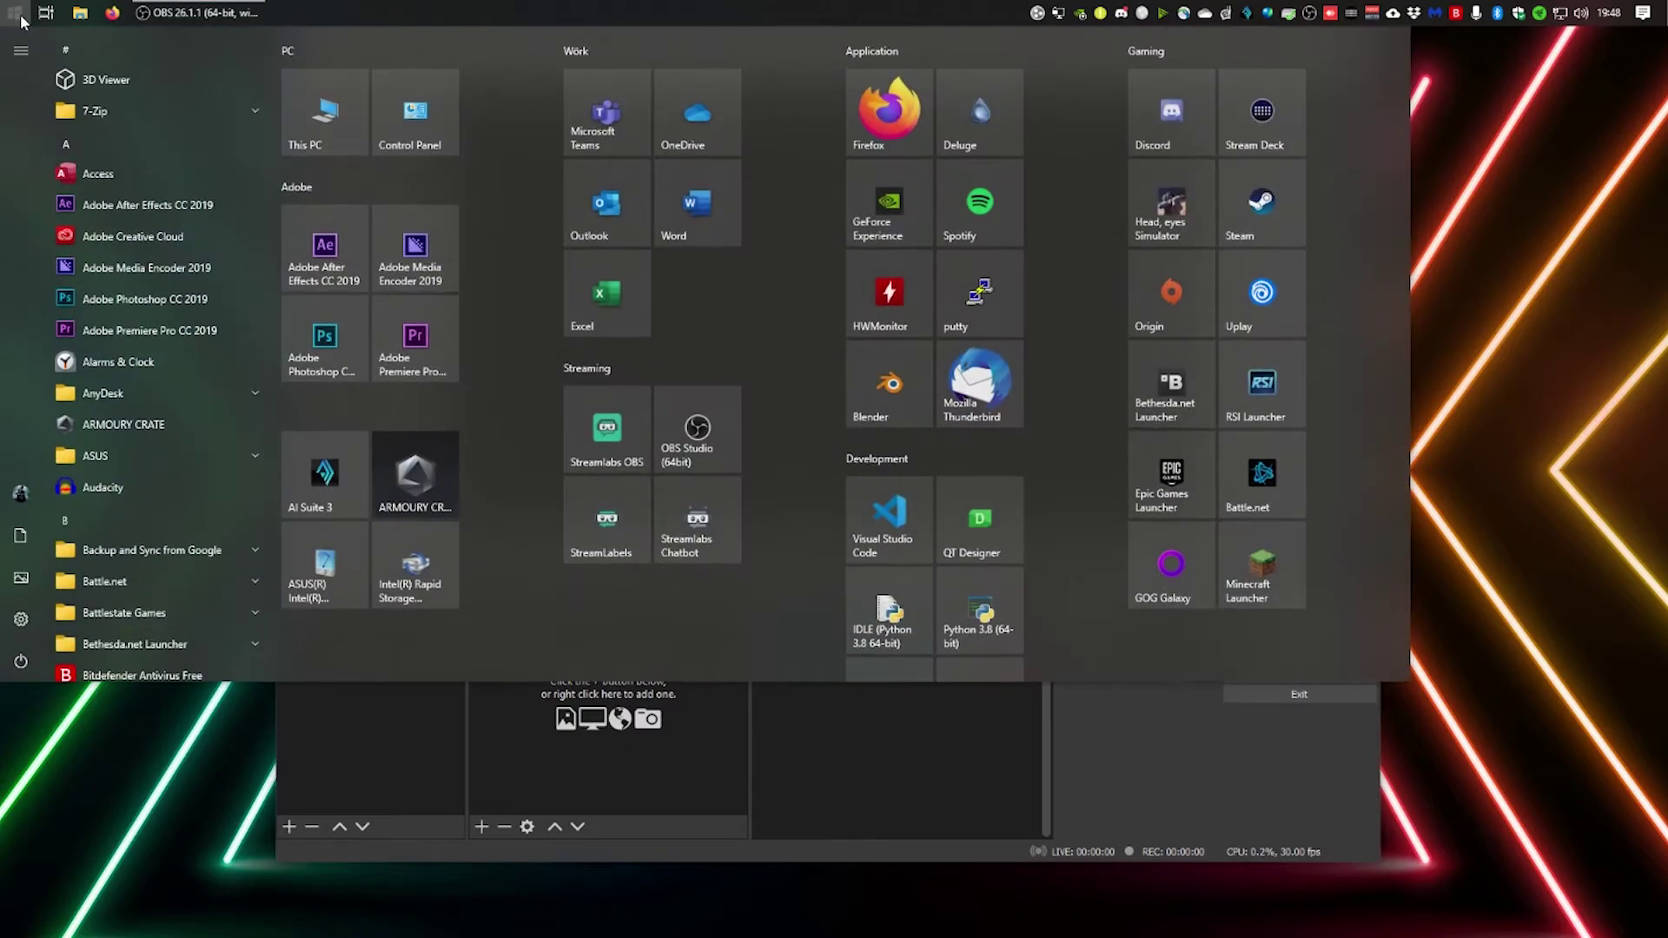
type("spoty")
key("Return")
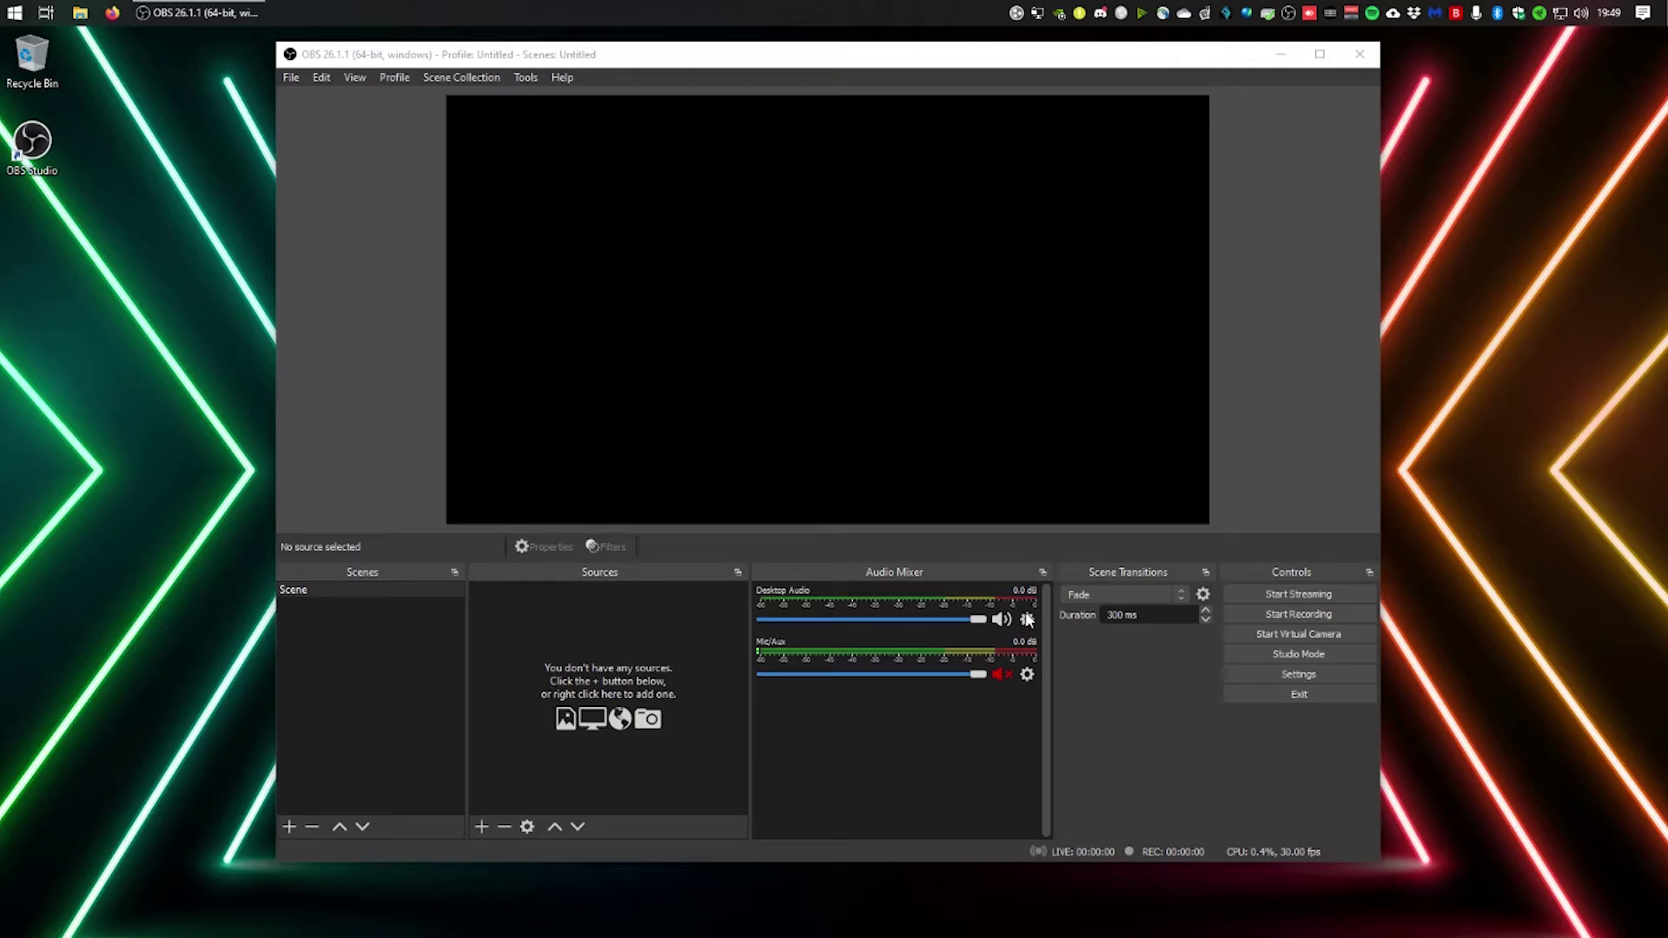
Mute the Desktop Audio channel and unmute the Mic/Aux channel in the audio mixer.
left_click(998, 618)
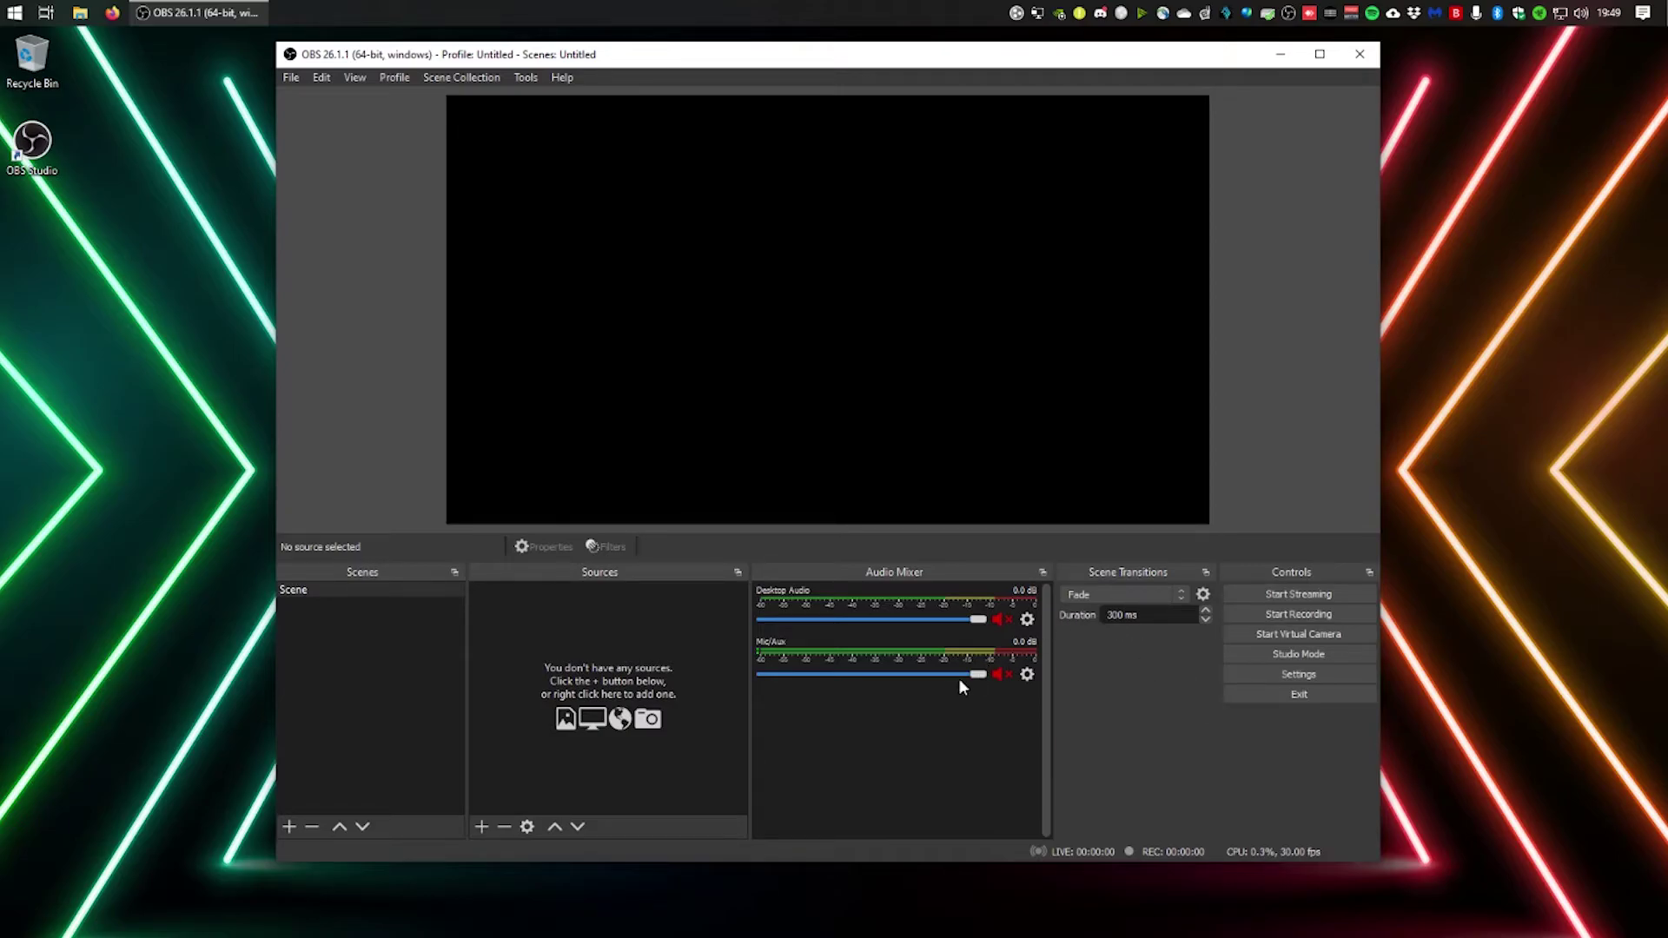
left_click(1000, 674)
Add a second scene with its default name and switch between the two scenes.
left_click(290, 826)
left_click(806, 493)
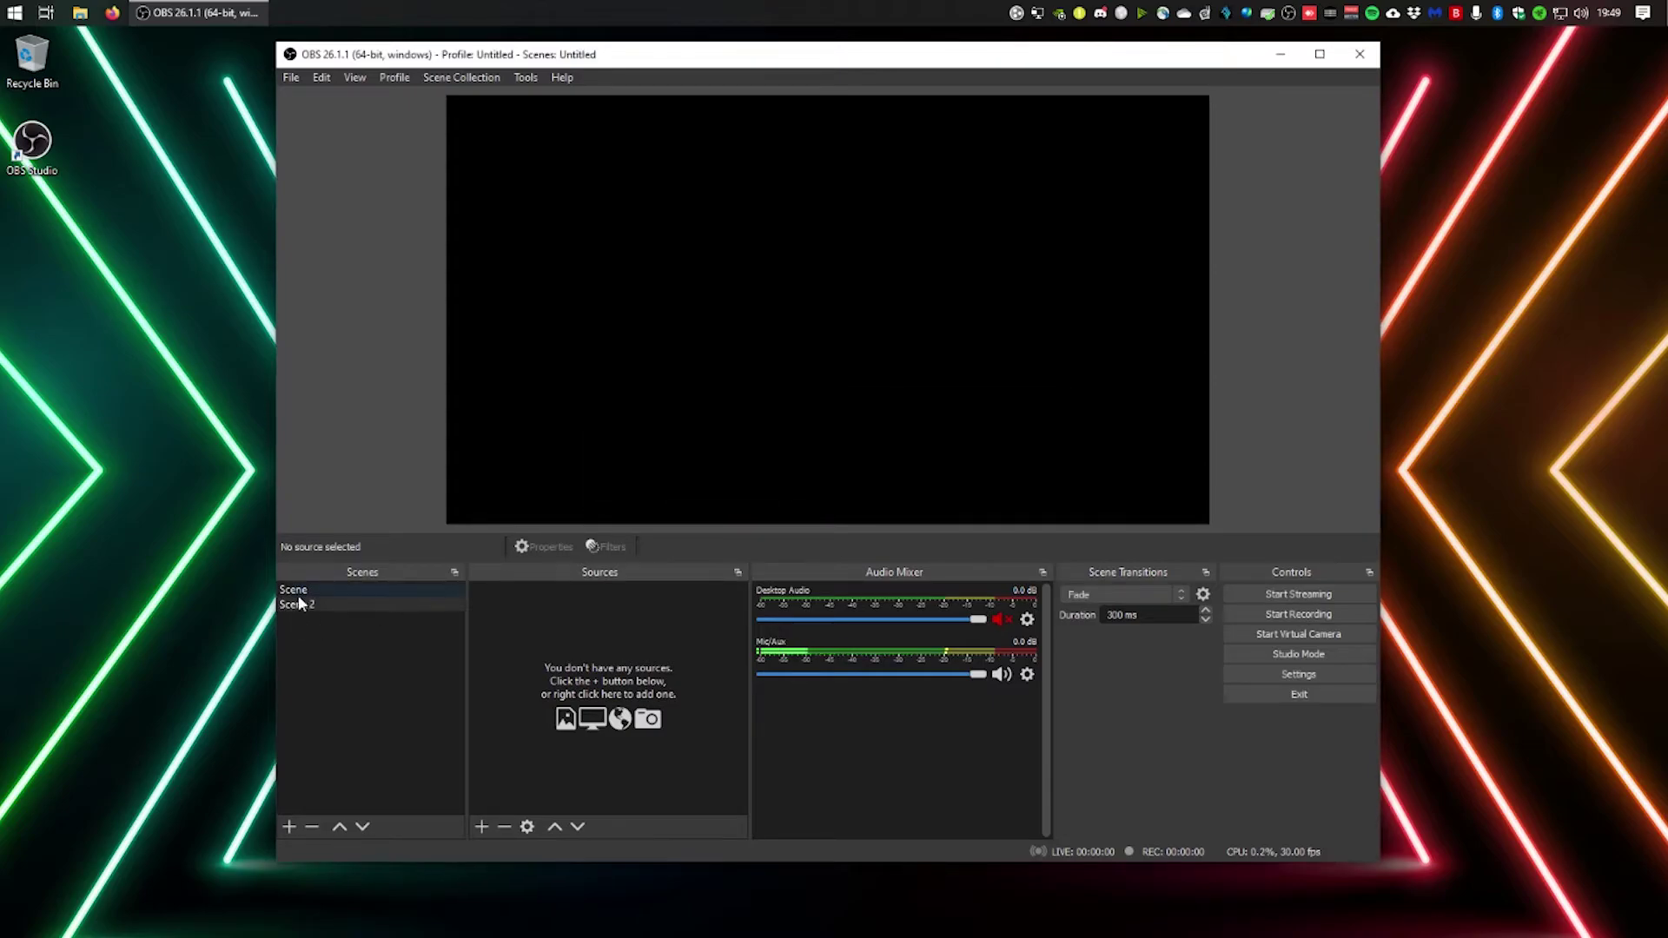
left_click(308, 591)
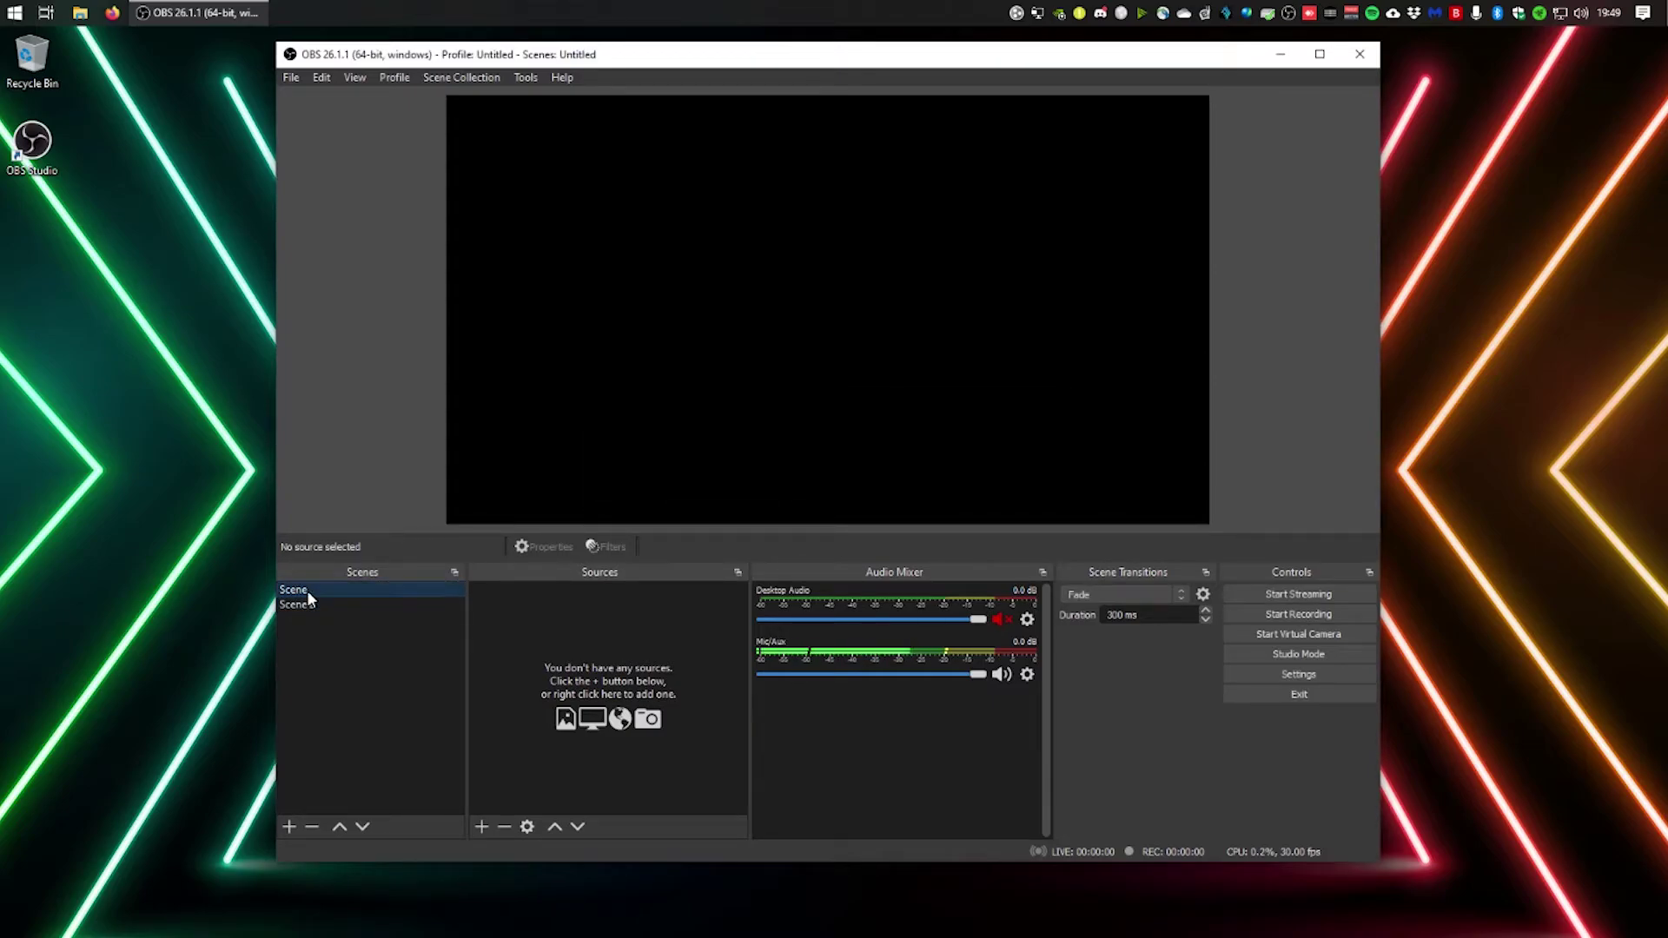
left_click(313, 603)
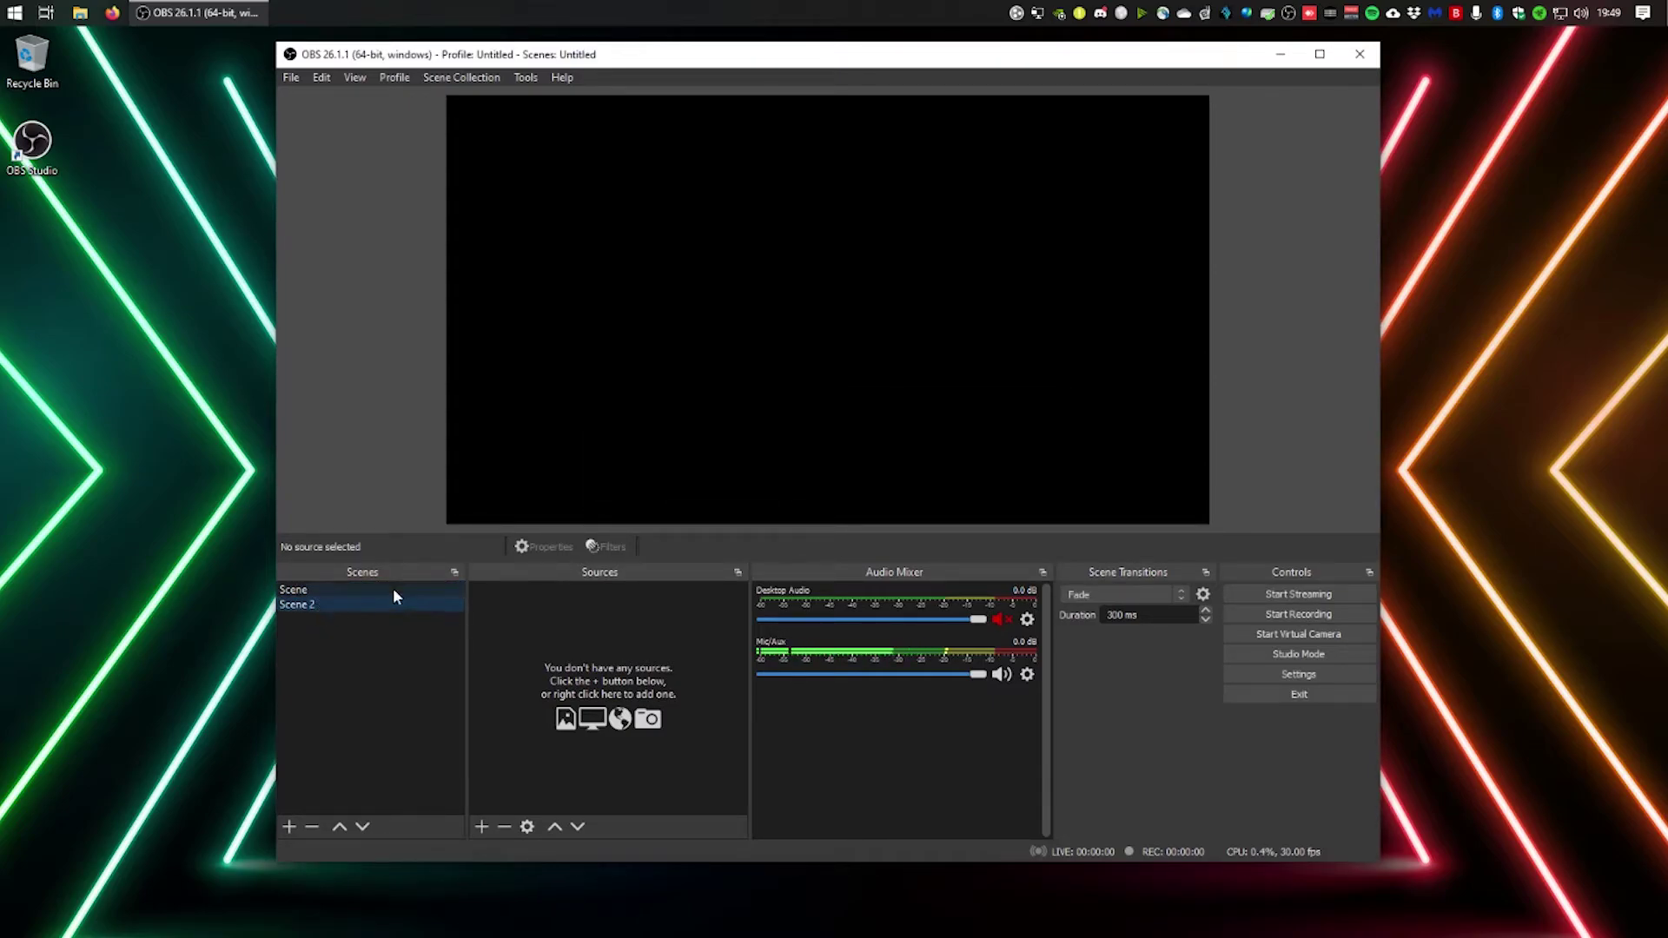
Add a new Display Capture source with its default name to the first scene.
left_click(482, 830)
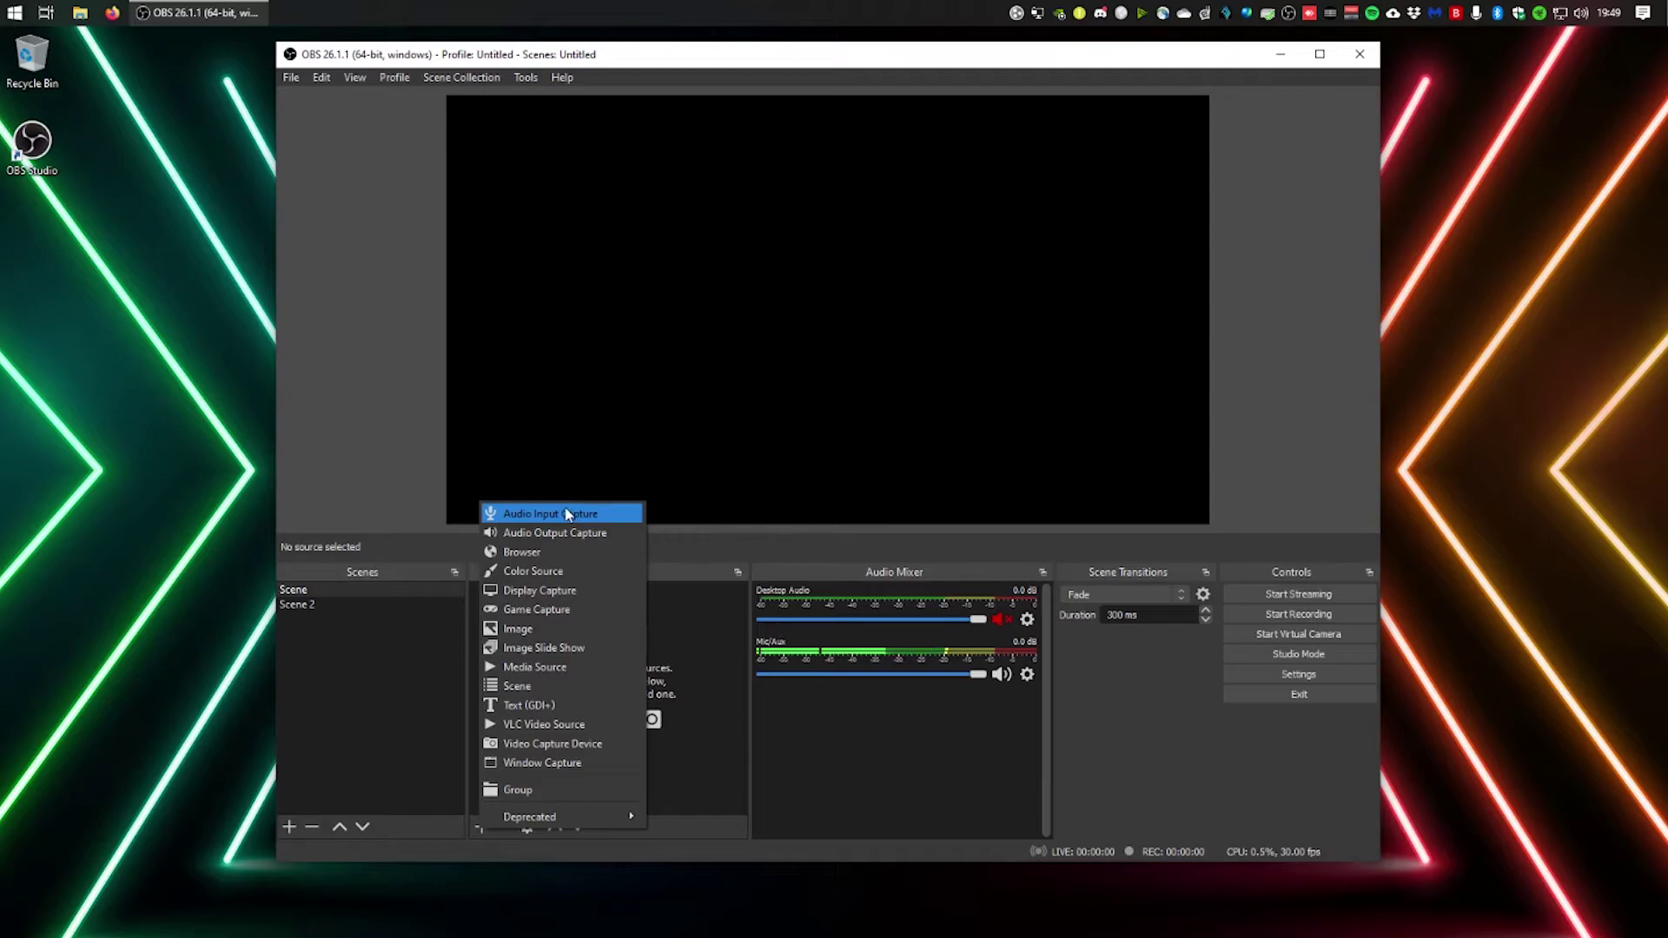
left_click(564, 593)
left_click(782, 374)
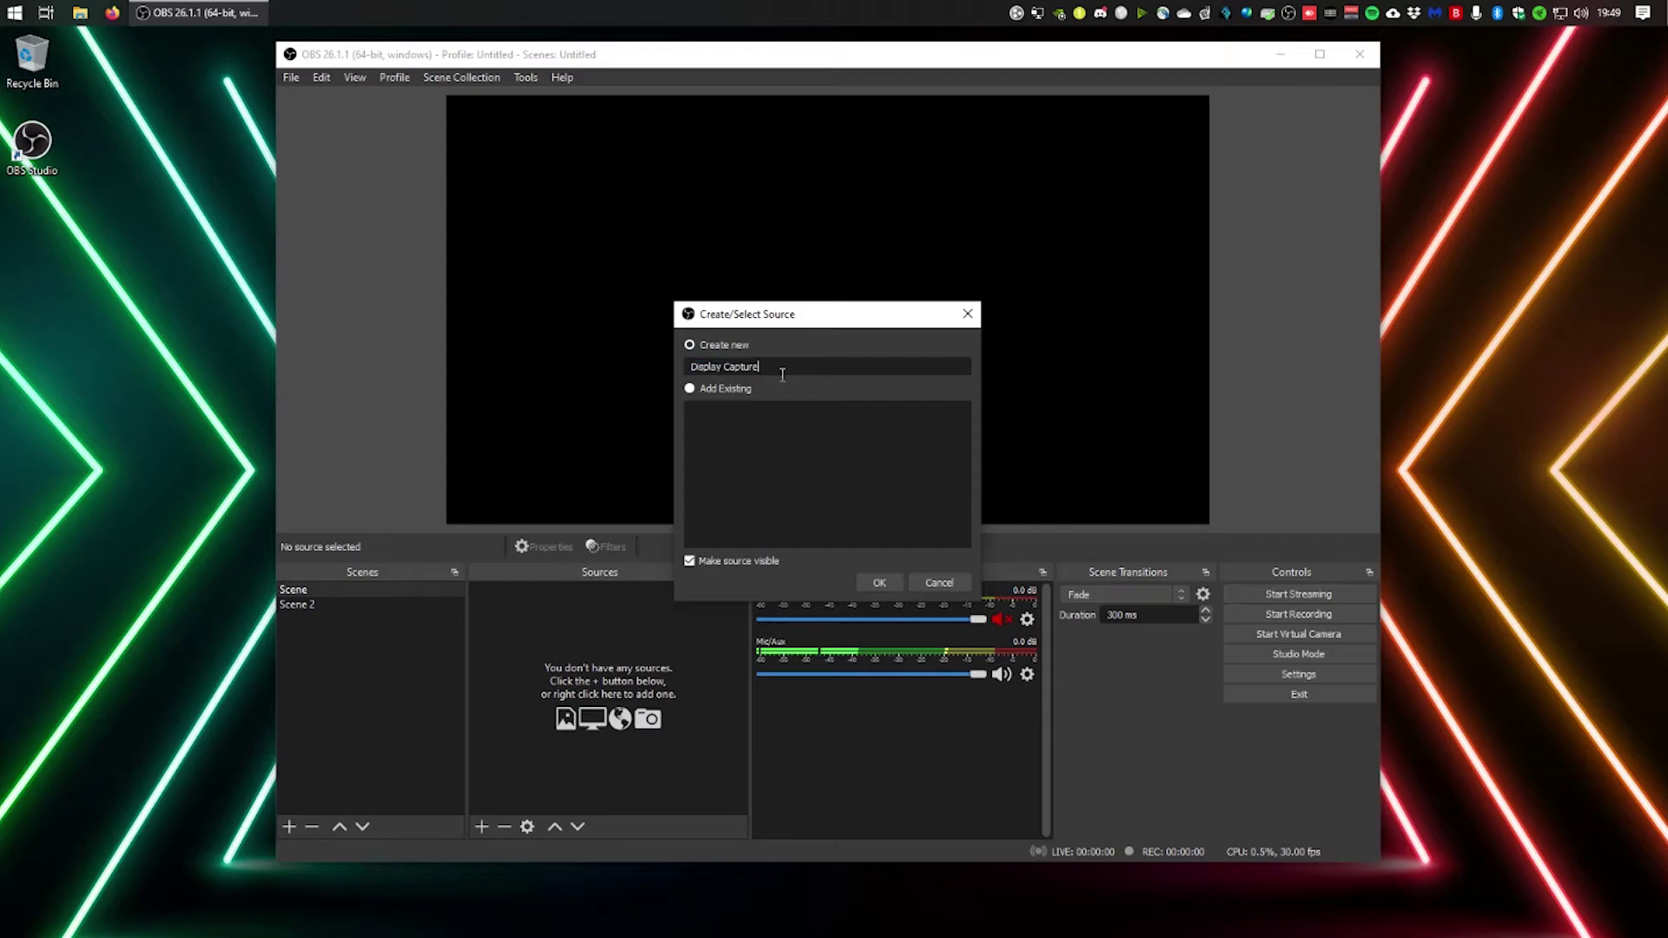
left_click(879, 582)
Try Display 4 as the captured display, settle on Display 1 with Capture Cursor enabled, and accept the properties.
left_click_drag(762, 198, 923, 199)
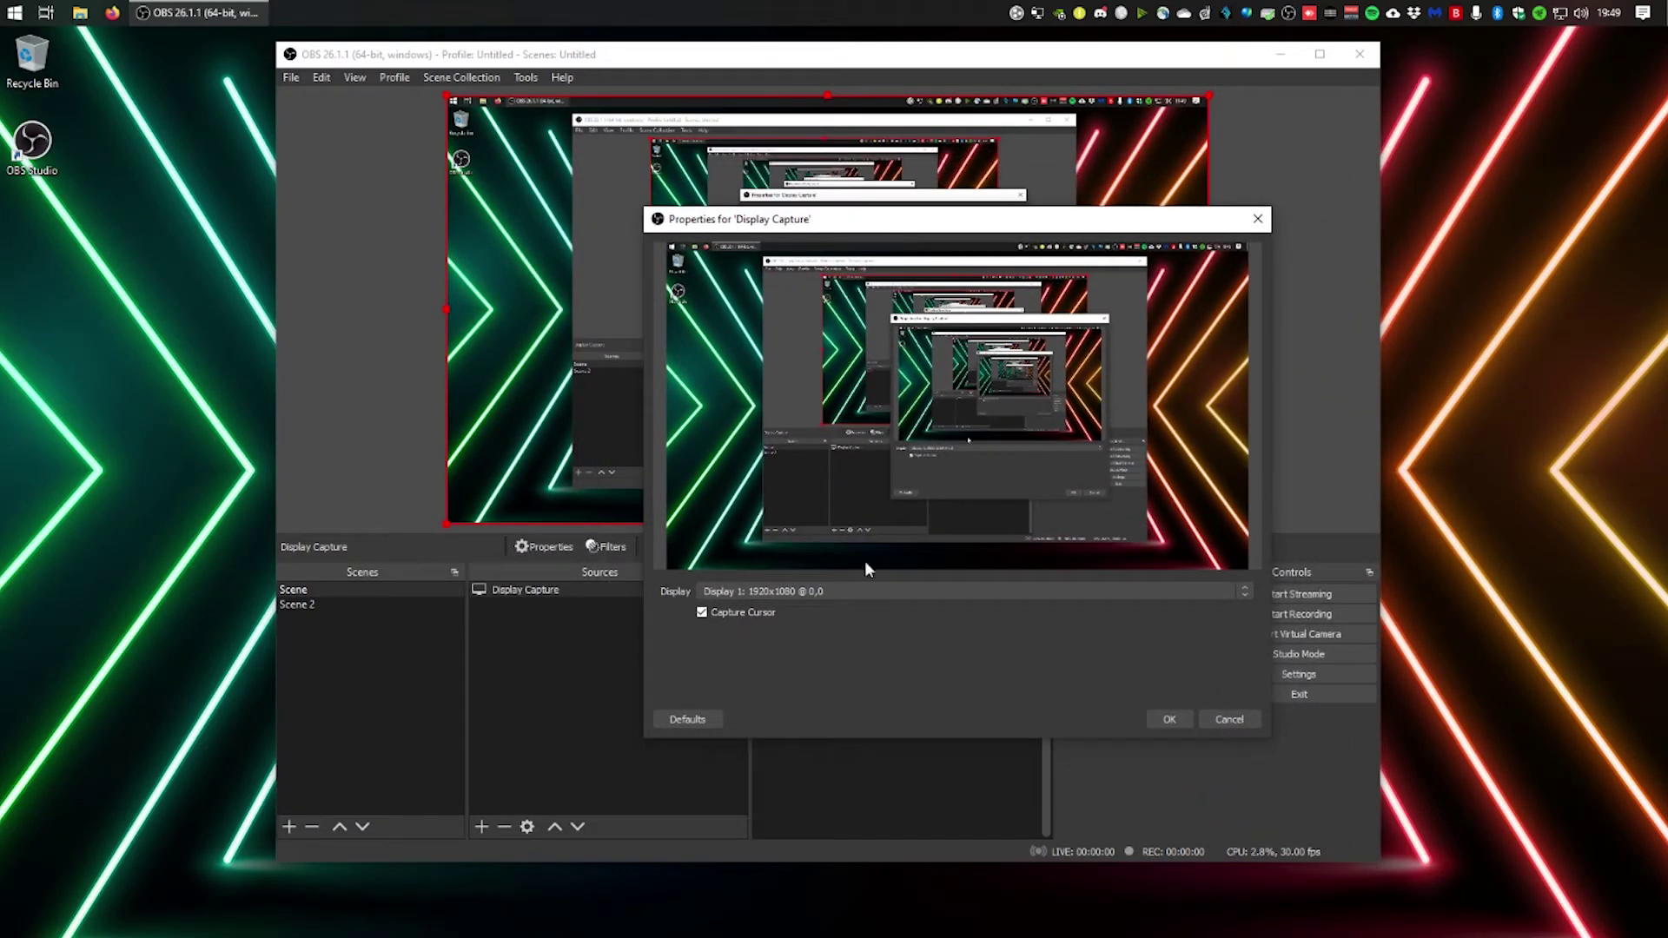
left_click(701, 613)
left_click(693, 612)
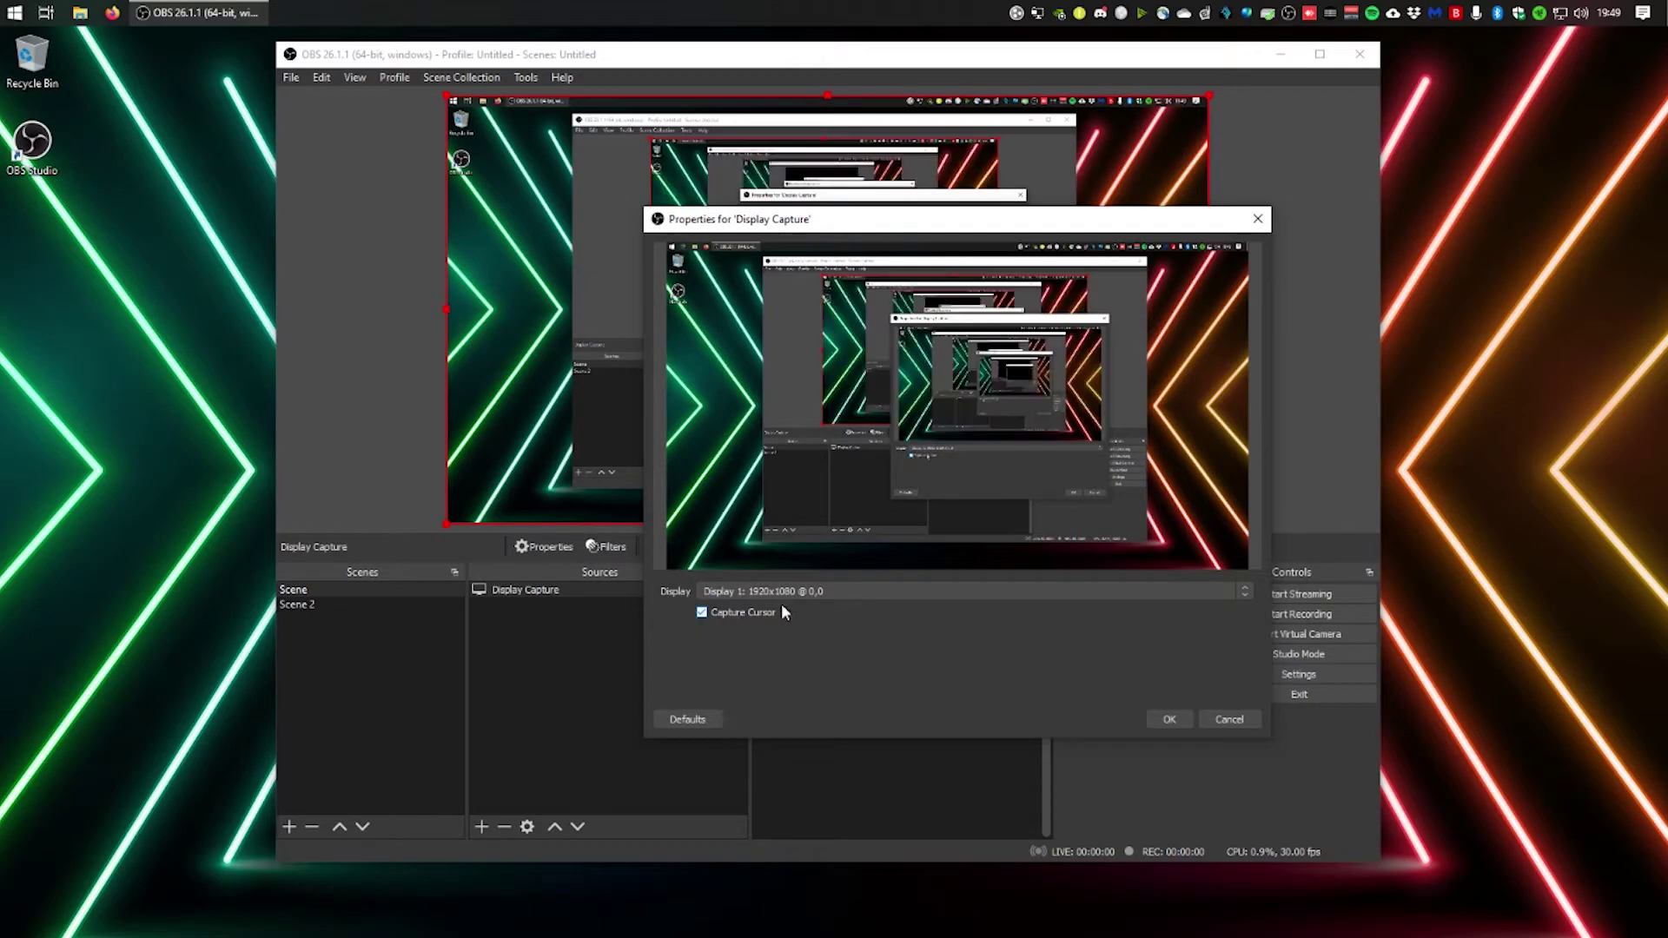
left_click(847, 586)
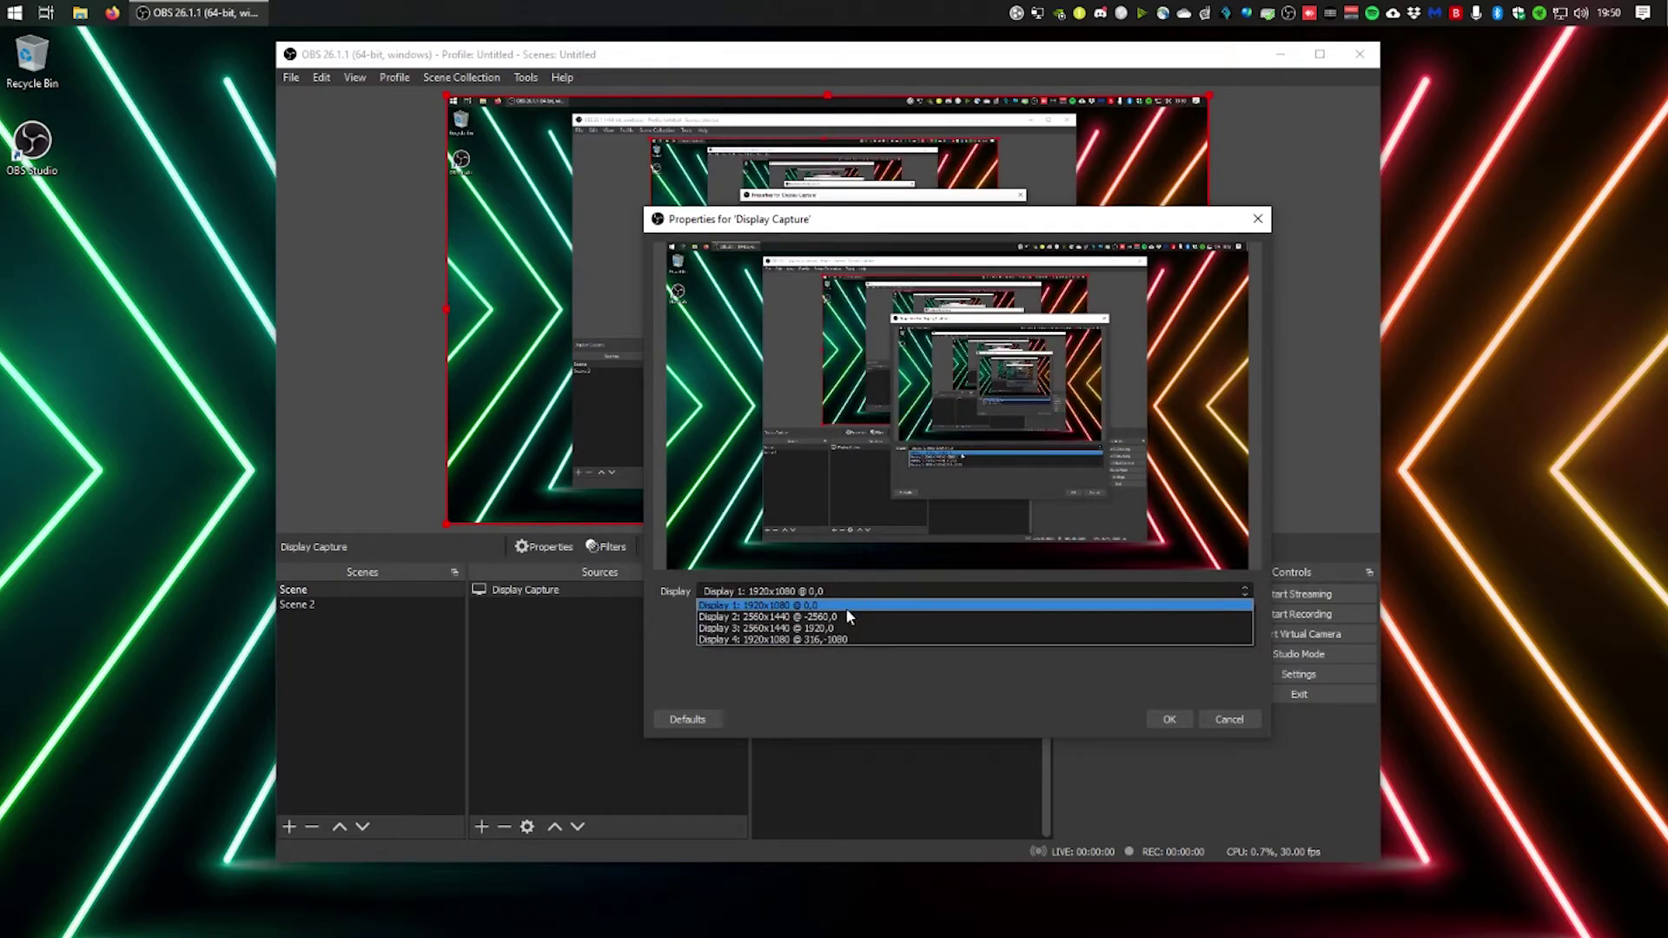
left_click(827, 640)
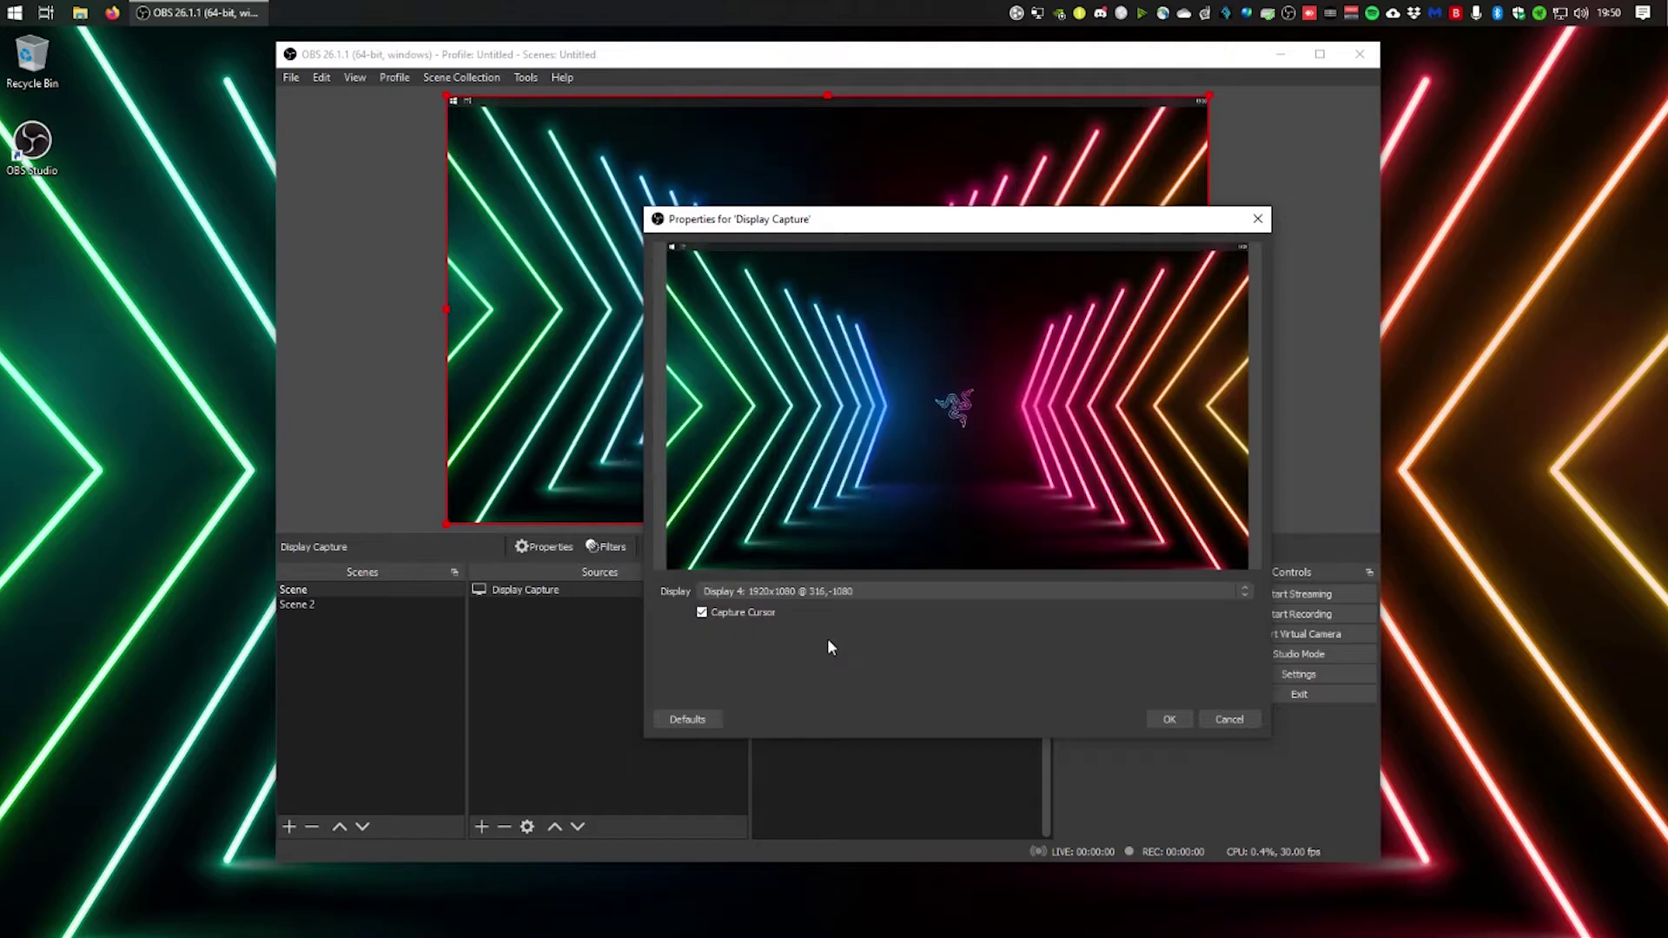
left_click_drag(893, 217, 859, 228)
left_click(772, 592)
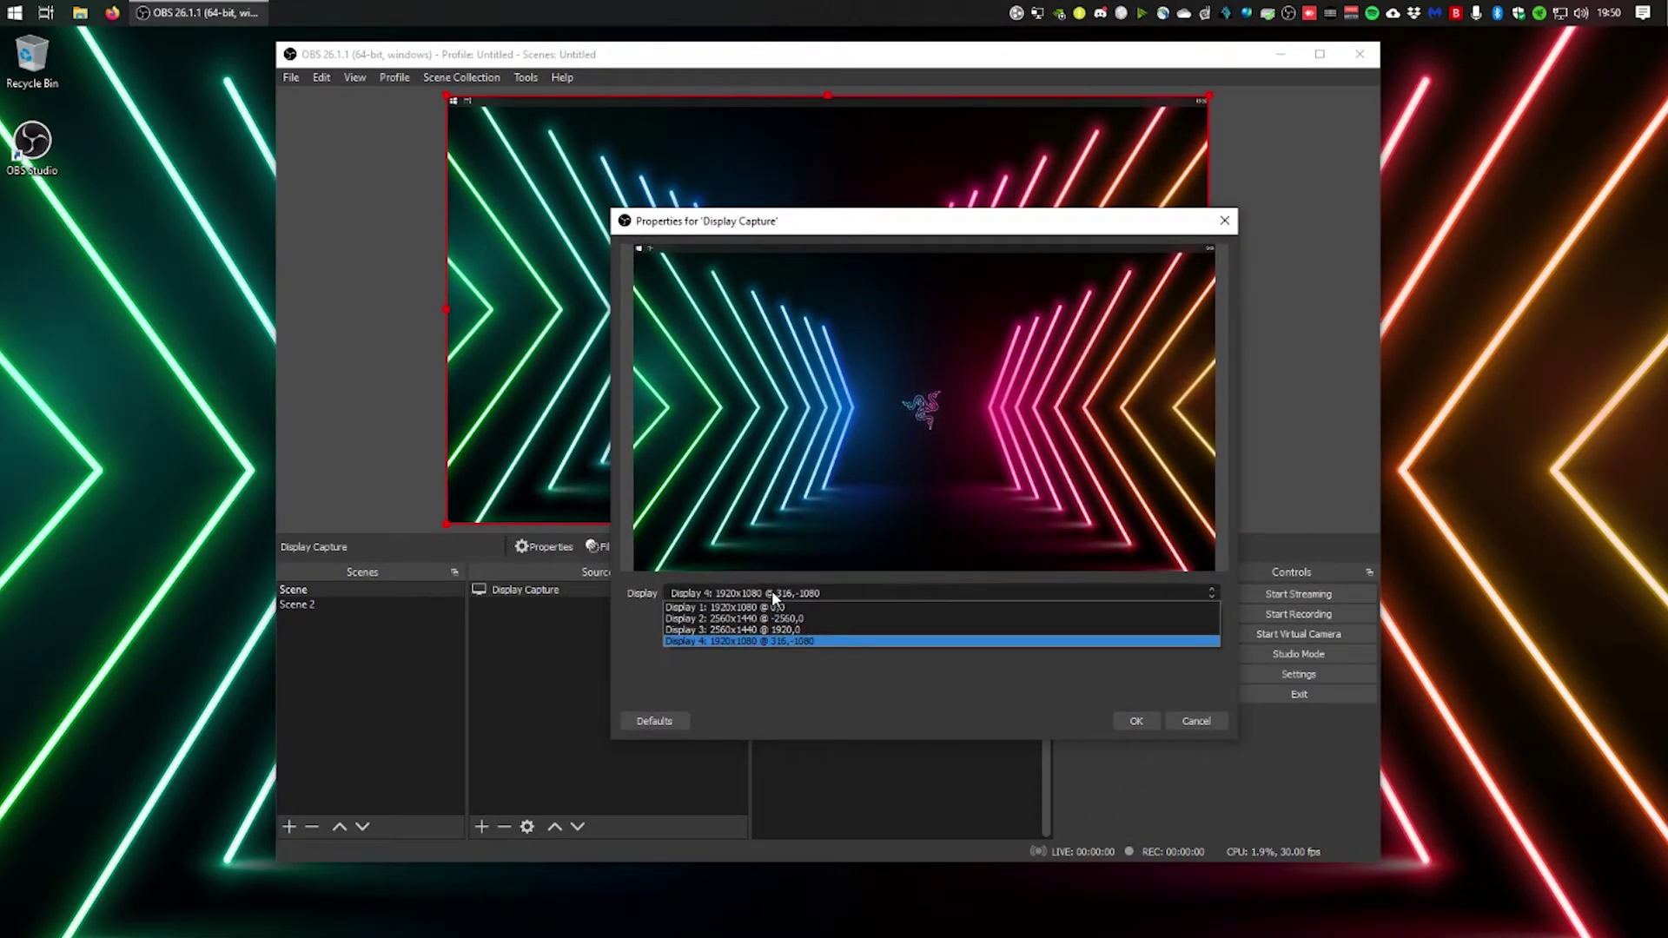
left_click(772, 606)
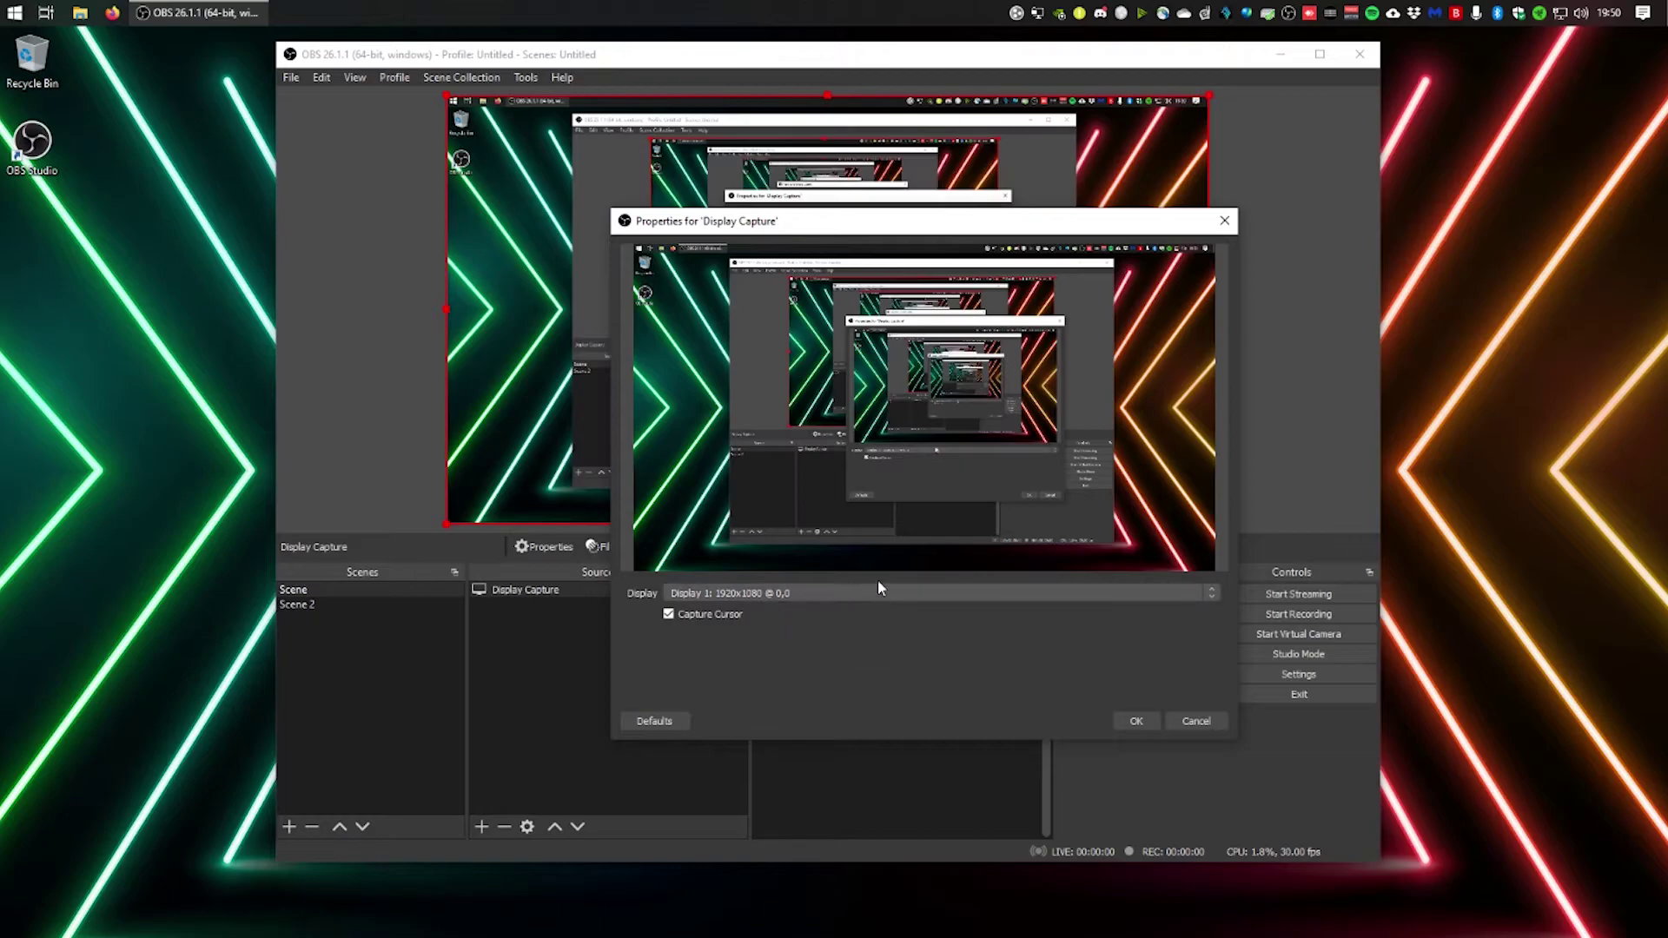
left_click(1140, 720)
Add a new Image source with its default name to Scene 2.
left_click_drag(675, 63, 666, 109)
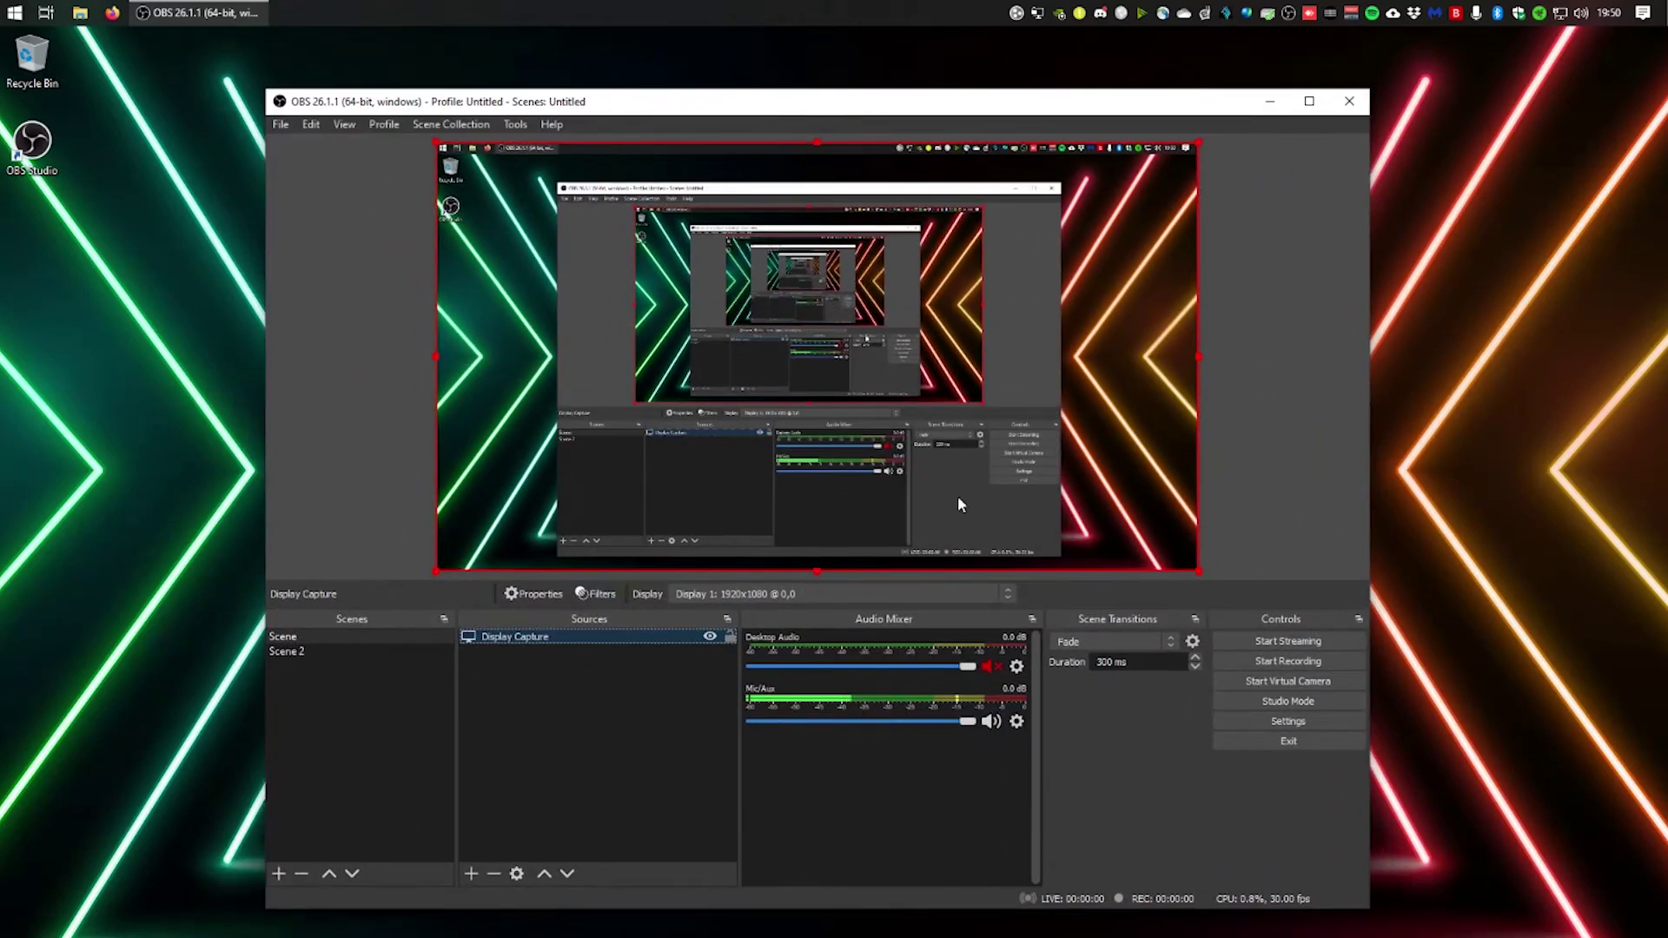
left_click(305, 651)
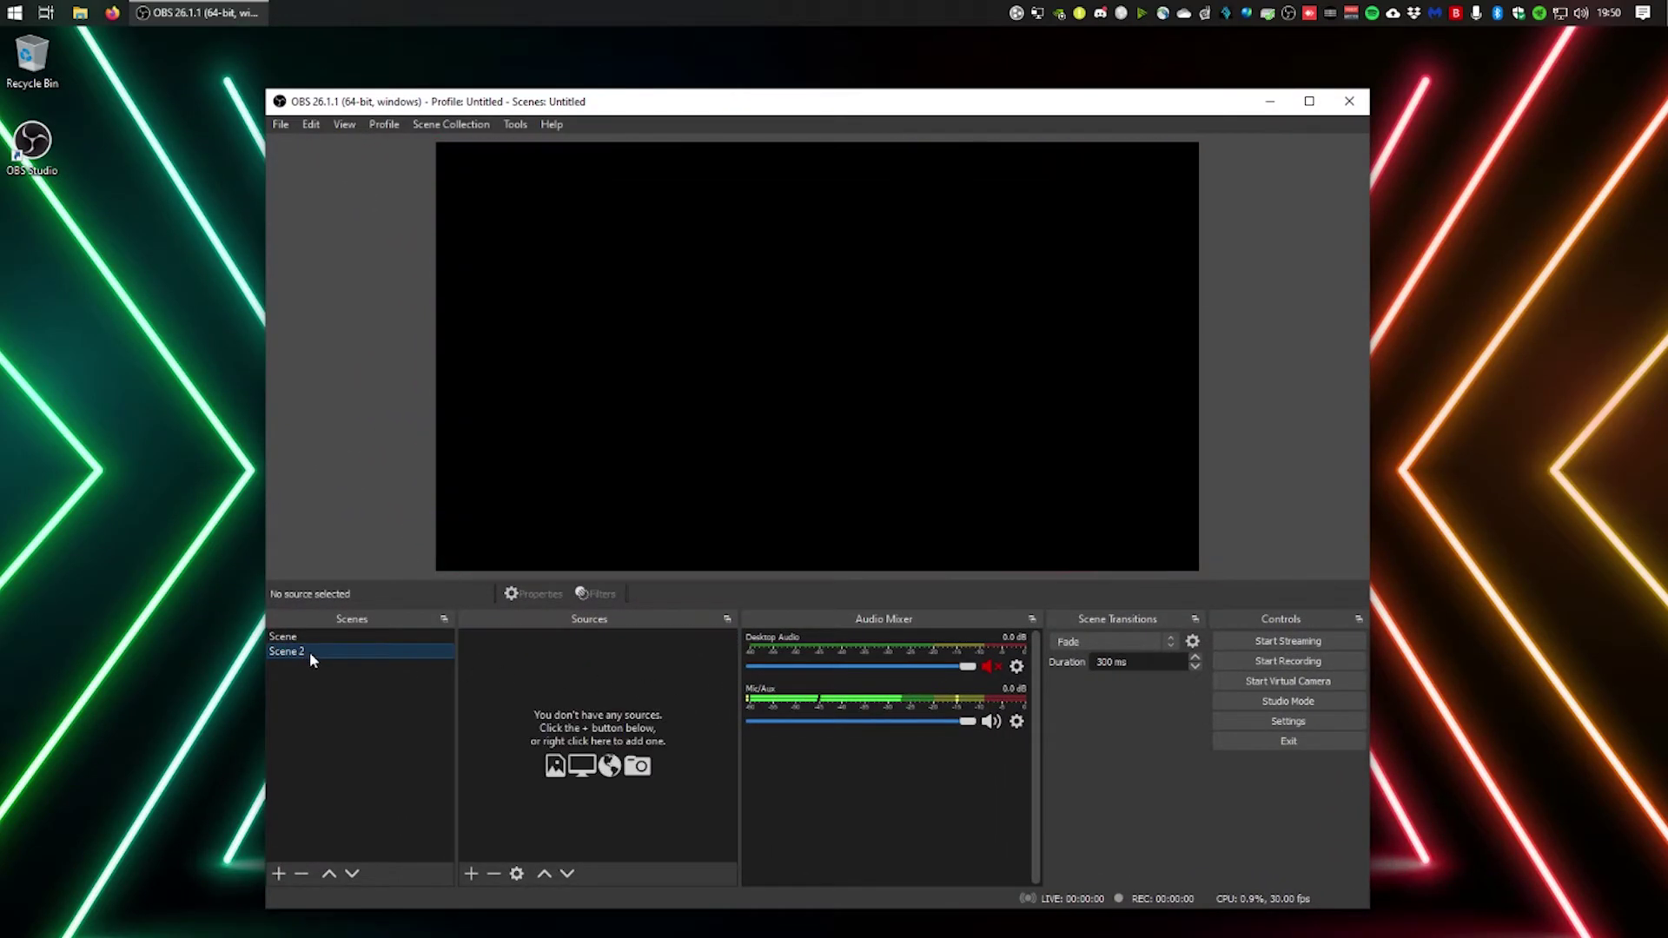
left_click(472, 872)
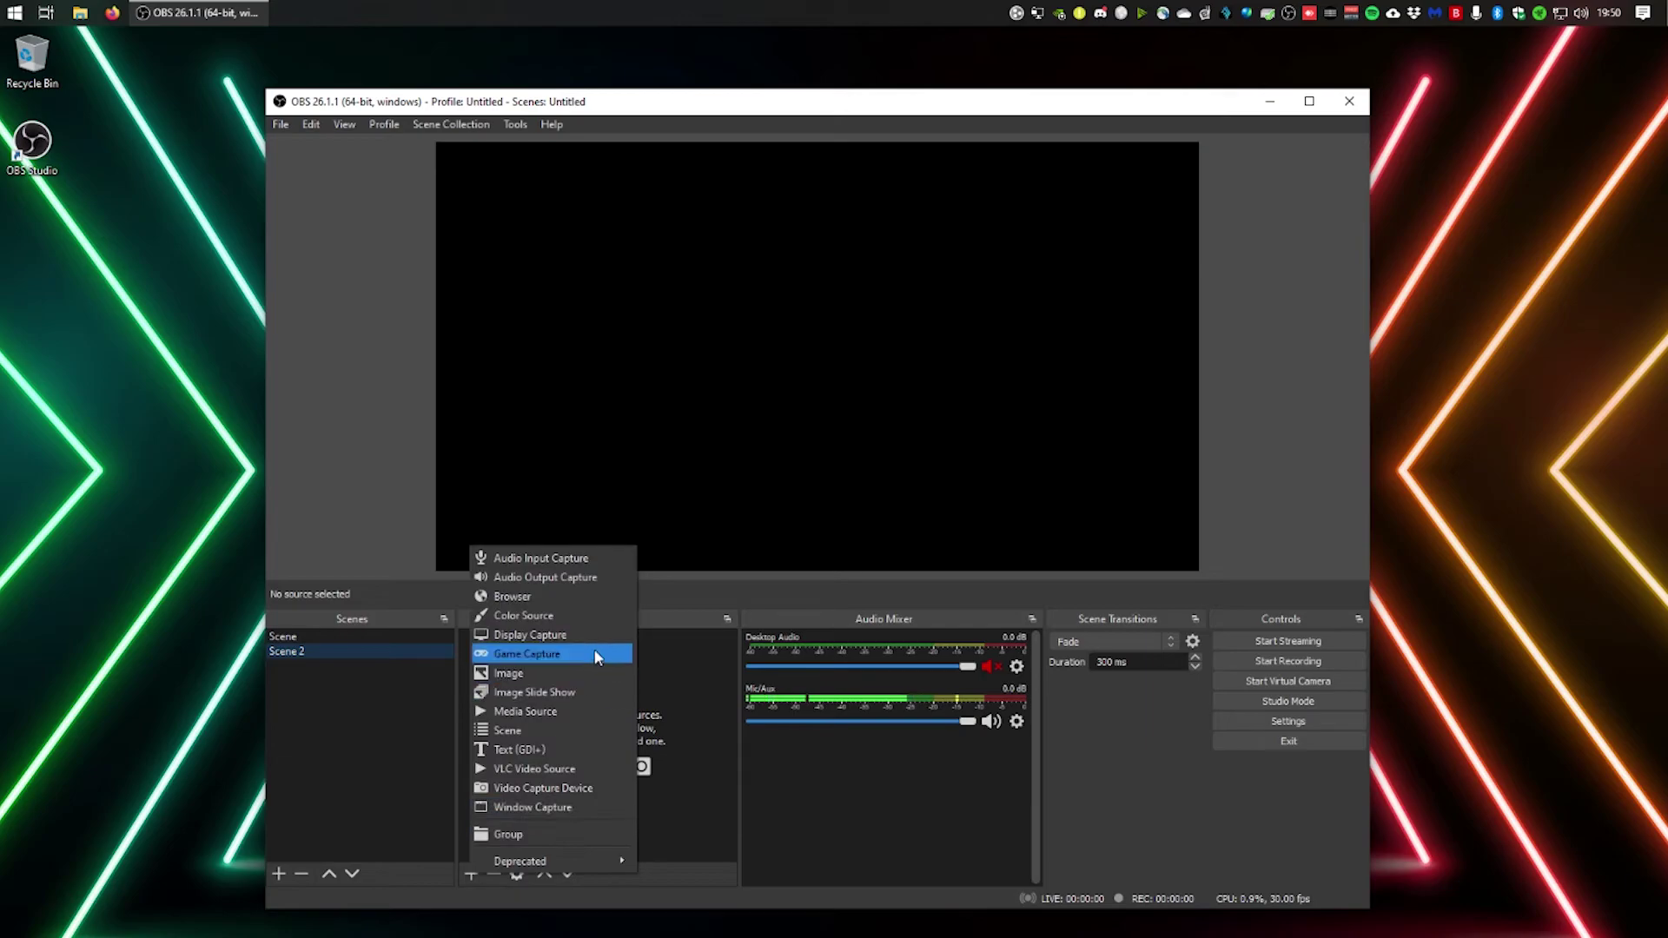
left_click(507, 669)
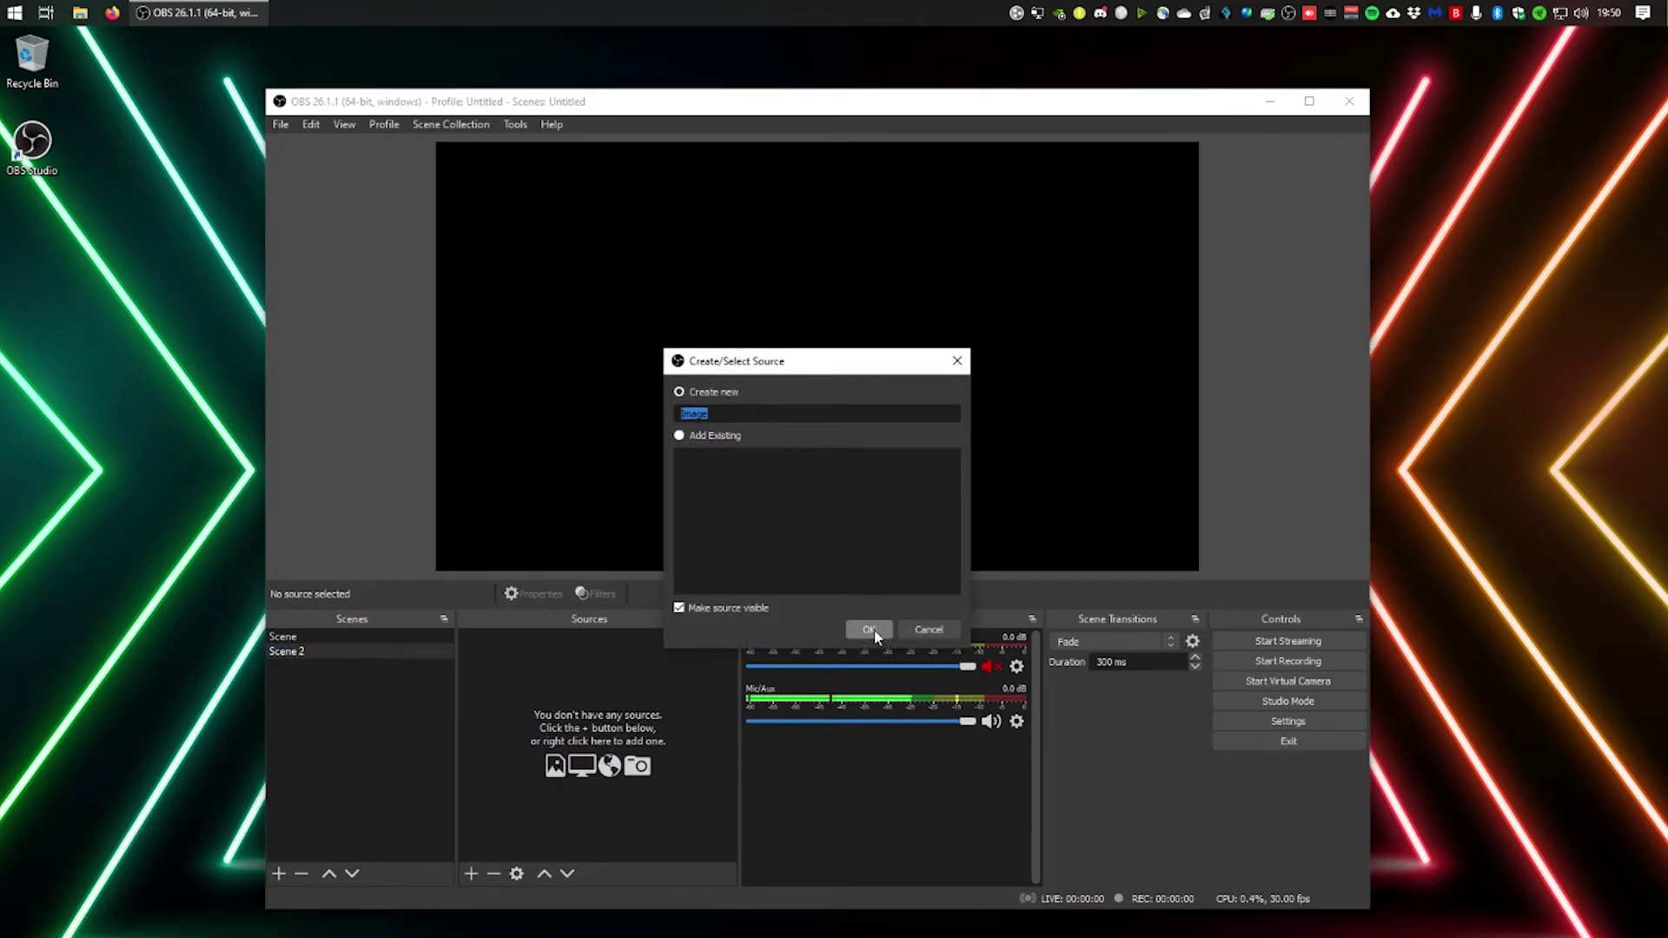
left_click(869, 632)
Load logo_high_res.png from the Dropbox folder into the image source and move the logo to about the centre of the canvas.
left_click(1080, 617)
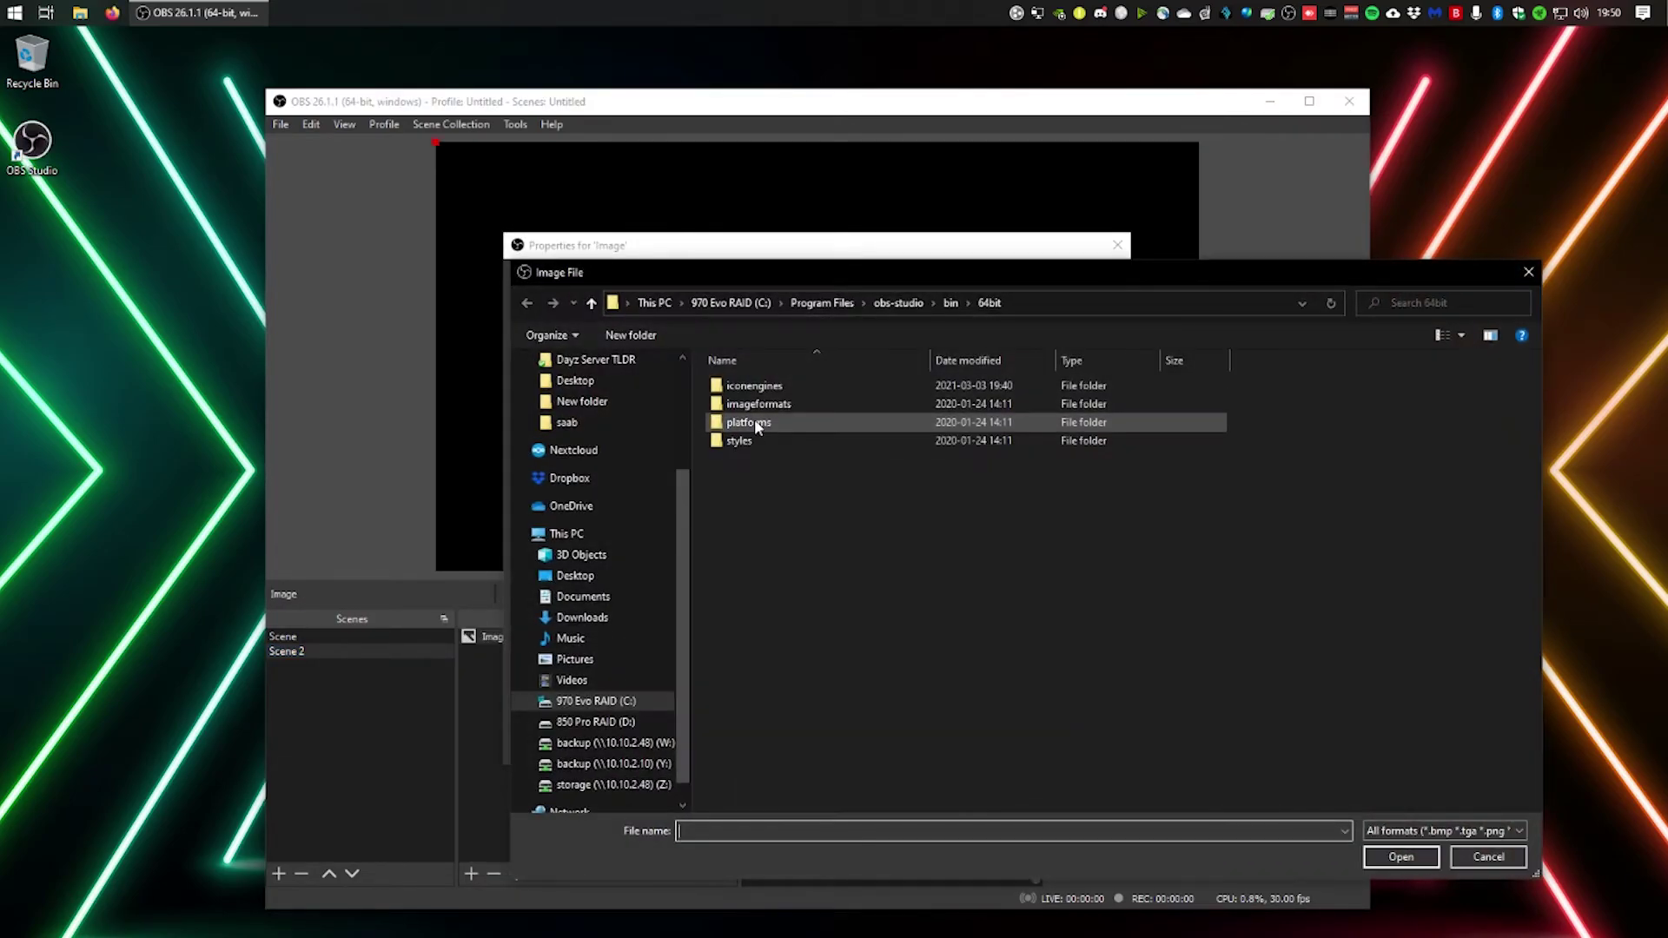
scroll(689, 434, "up", 3)
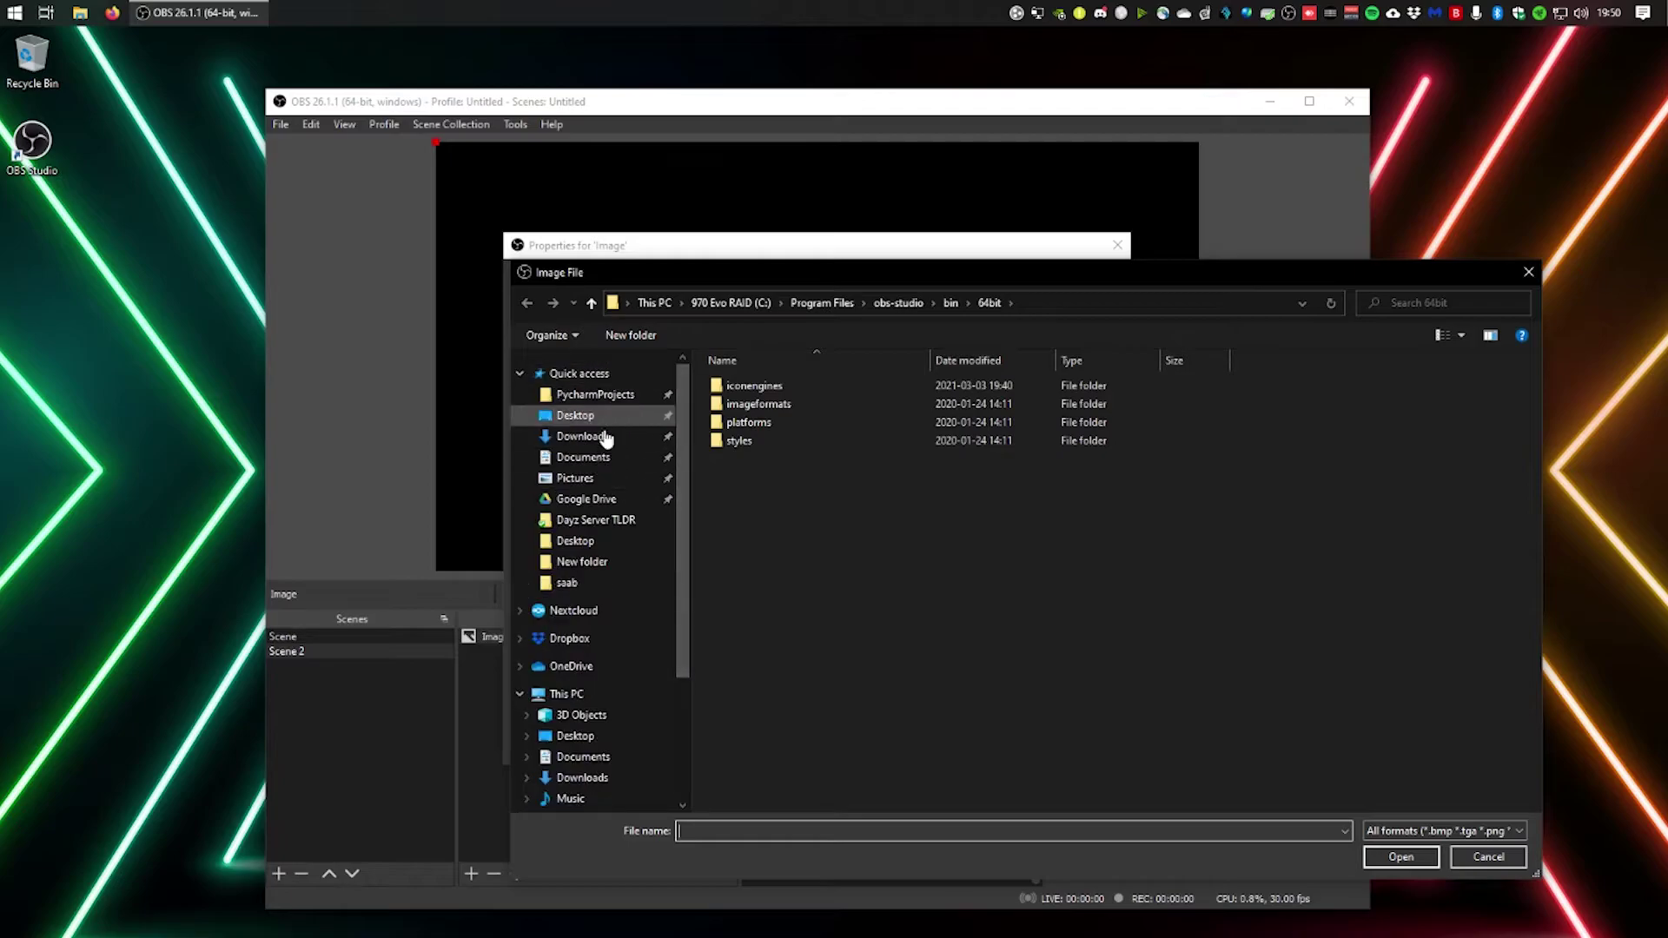
left_click(608, 478)
double_click(744, 408)
key("alt+Left")
key("Right")
key("Return")
key("alt+Left")
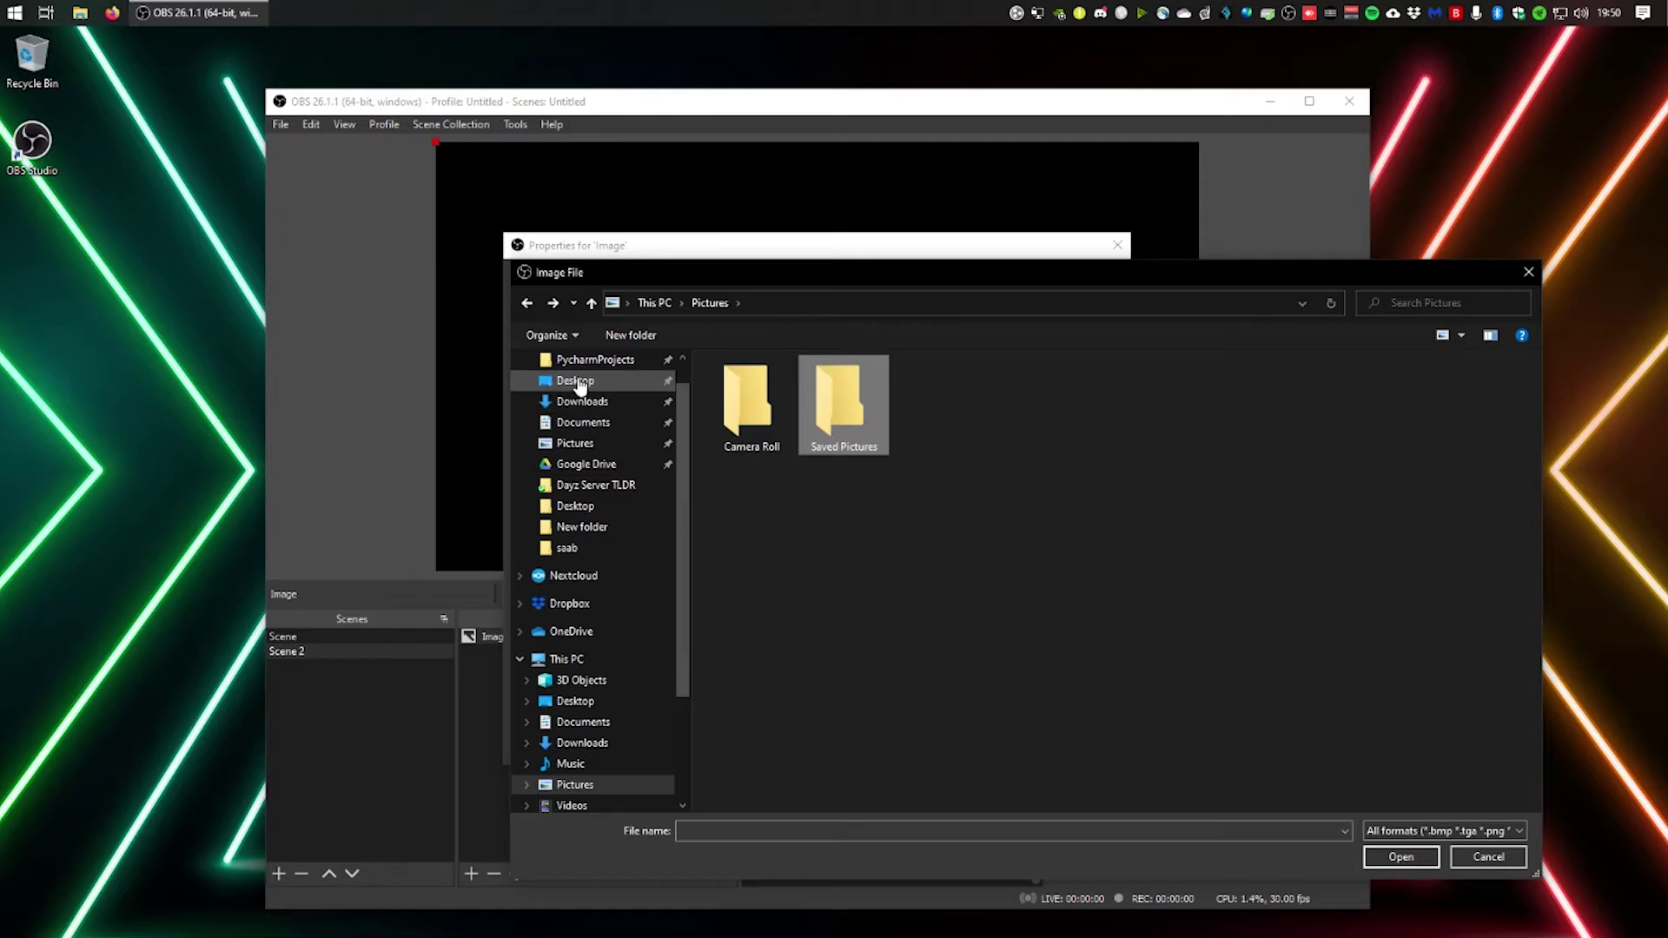
left_click(573, 603)
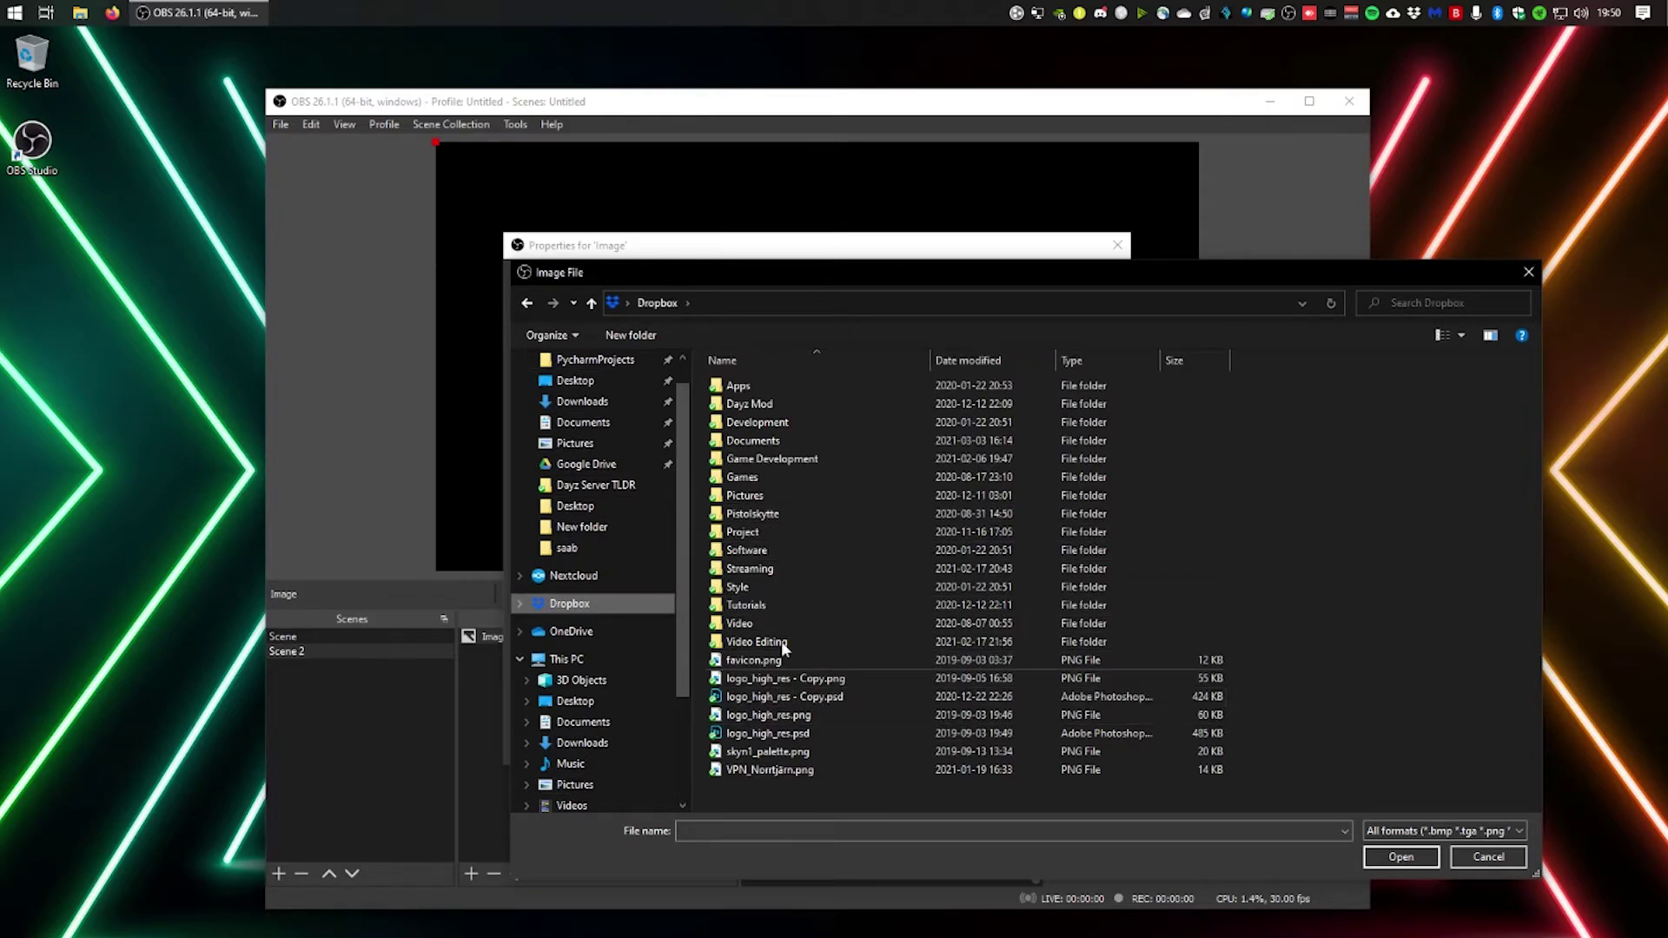
double_click(769, 715)
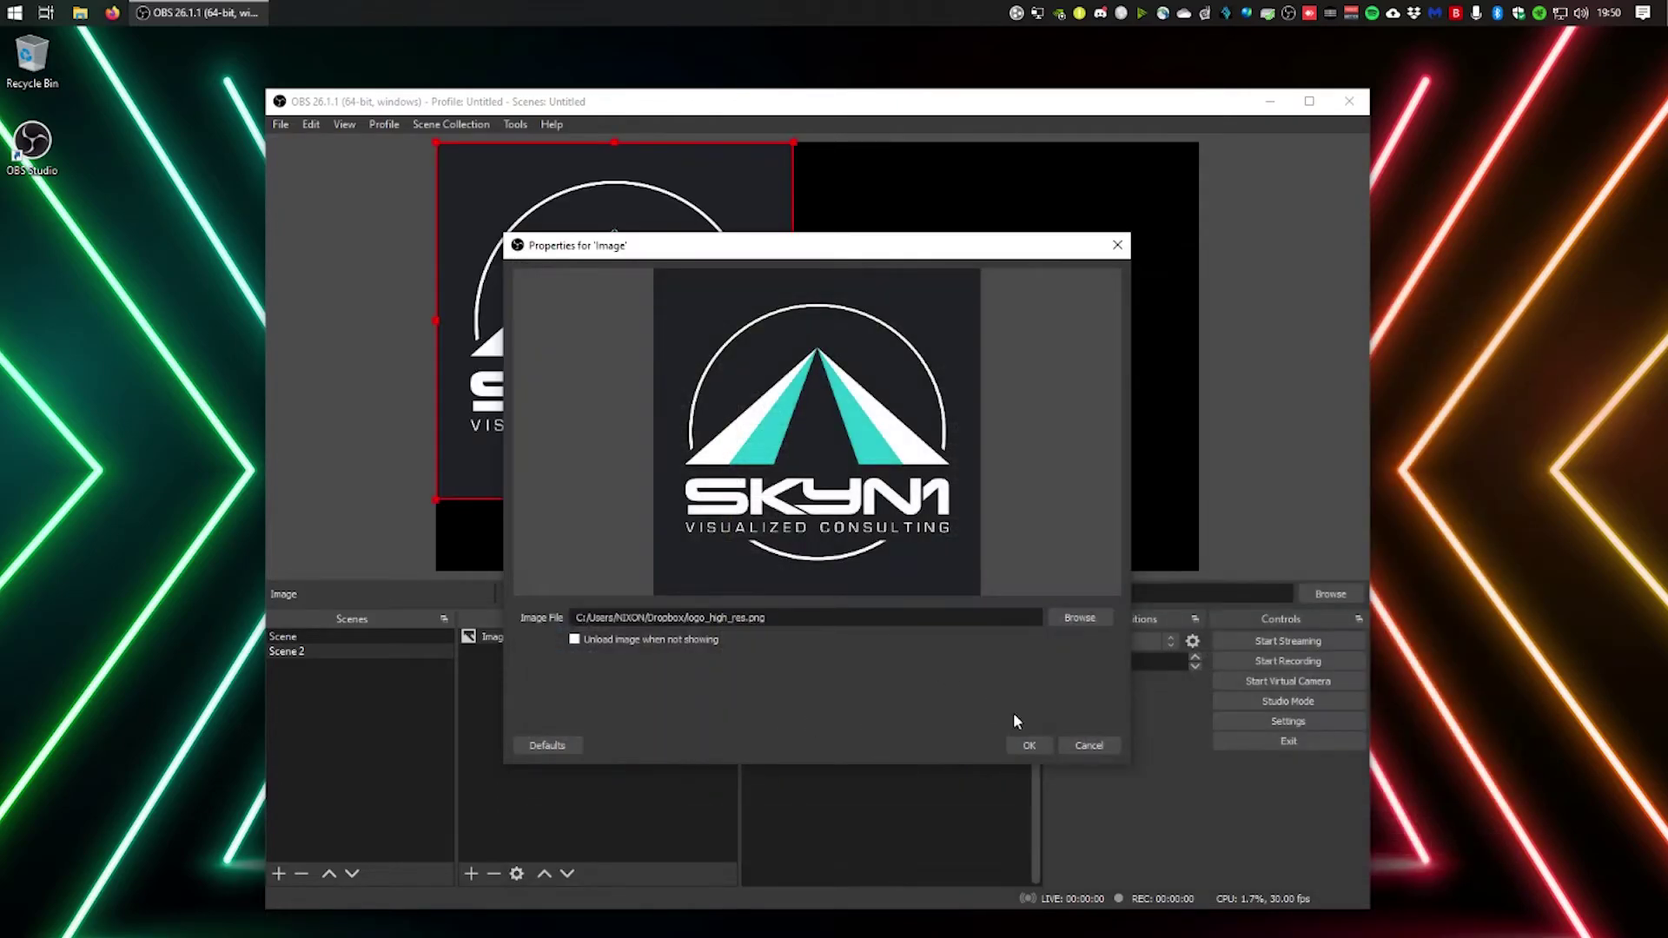
left_click(1027, 743)
left_click_drag(693, 345, 895, 381)
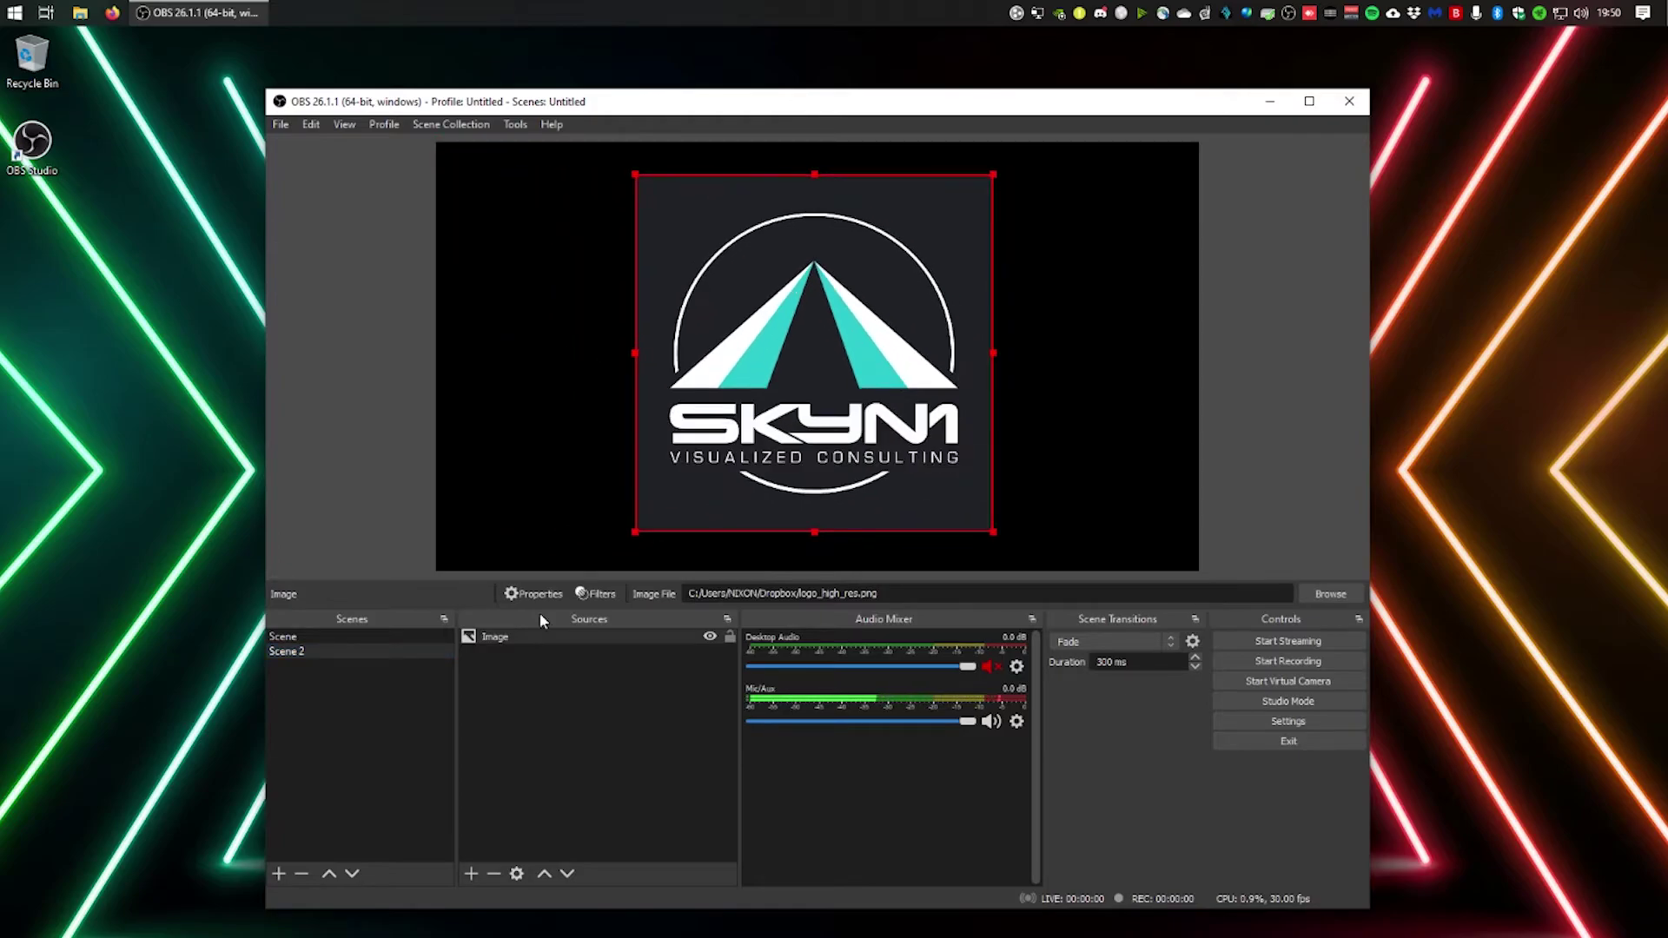
Switch back and forth between the two scenes to preview the transition, ending on the first scene, and view its options.
left_click(337, 639)
left_click(337, 651)
left_click(337, 639)
left_click(335, 651)
left_click(335, 635)
left_click(337, 651)
left_click(323, 634)
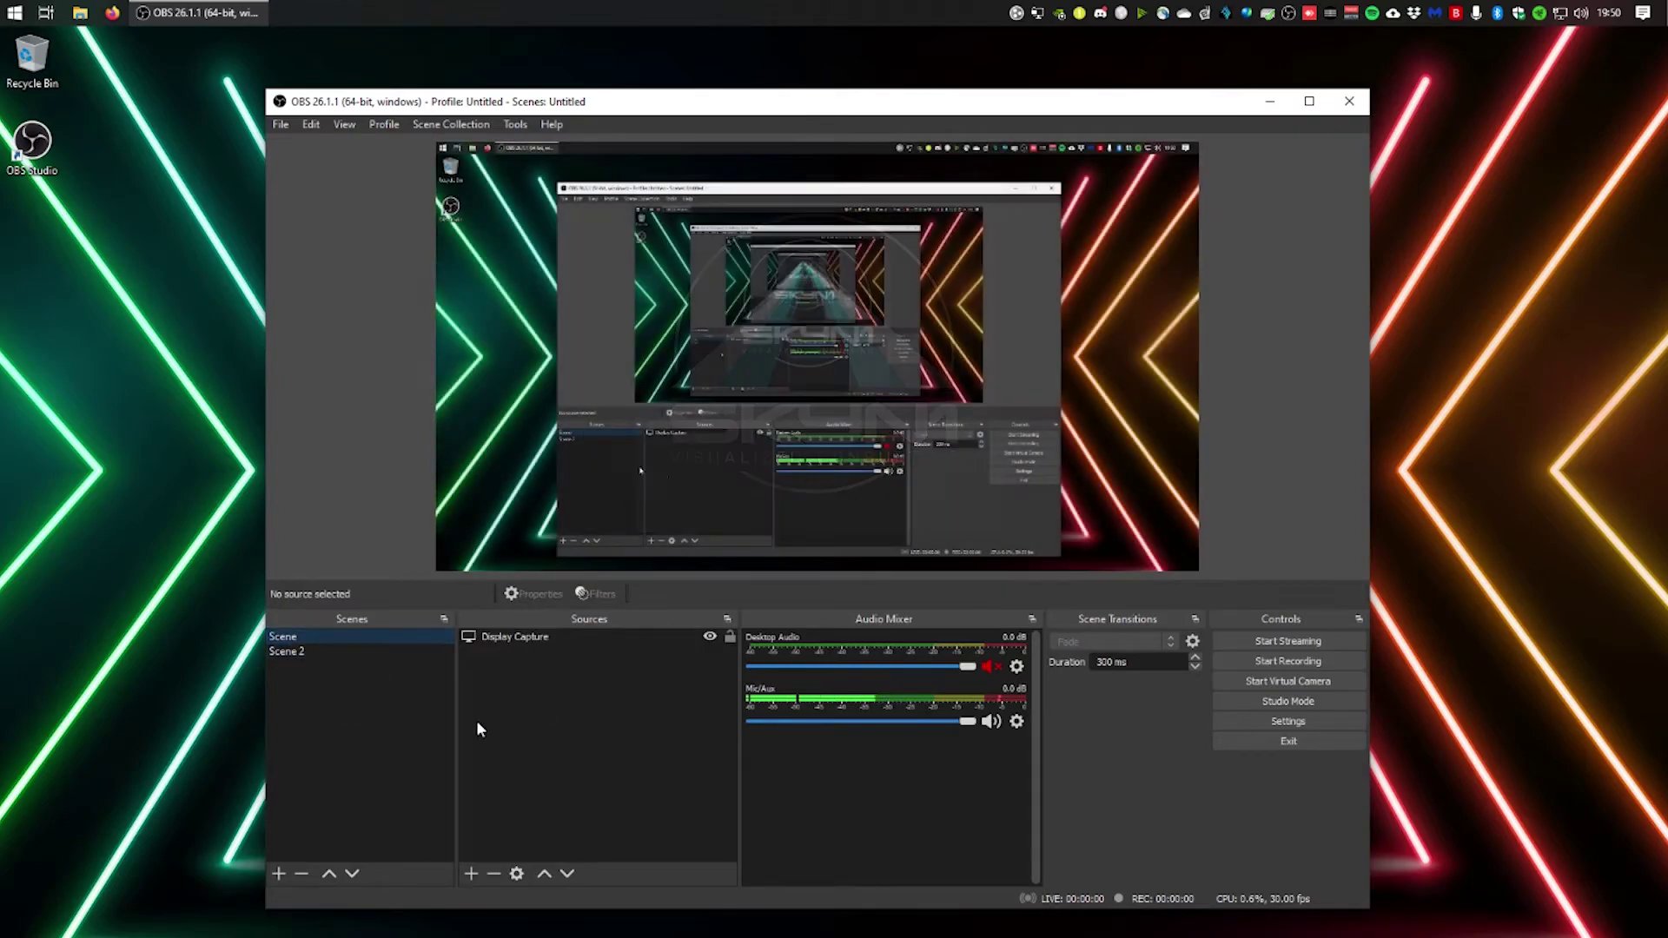
right_click(304, 647)
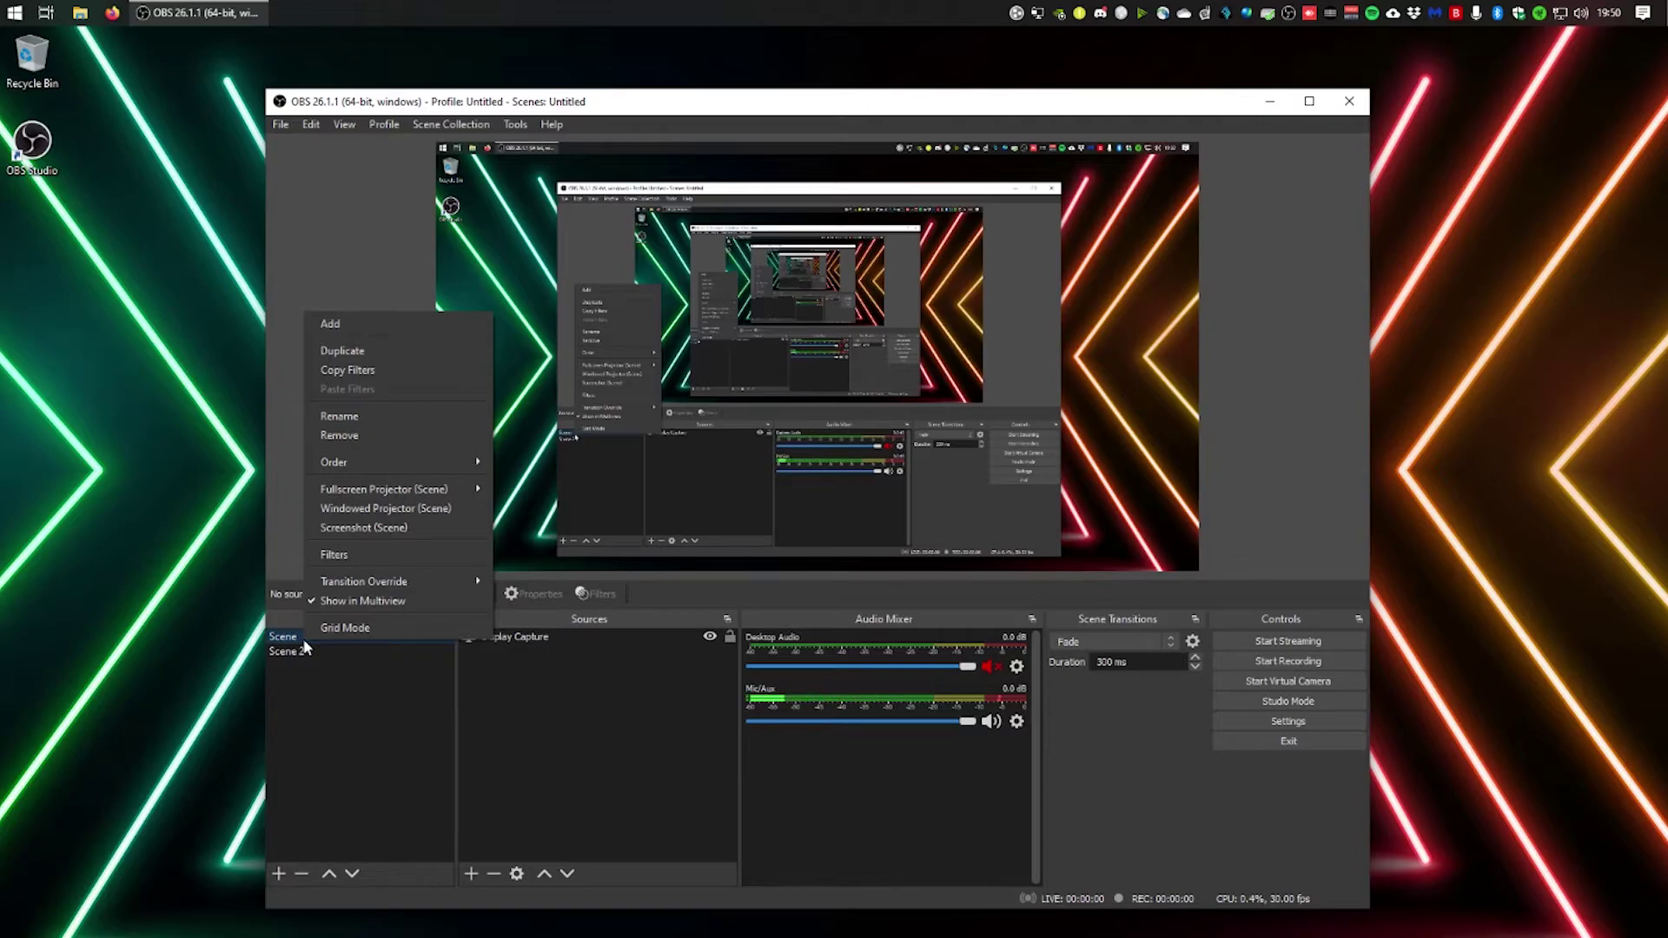
left_click(337, 697)
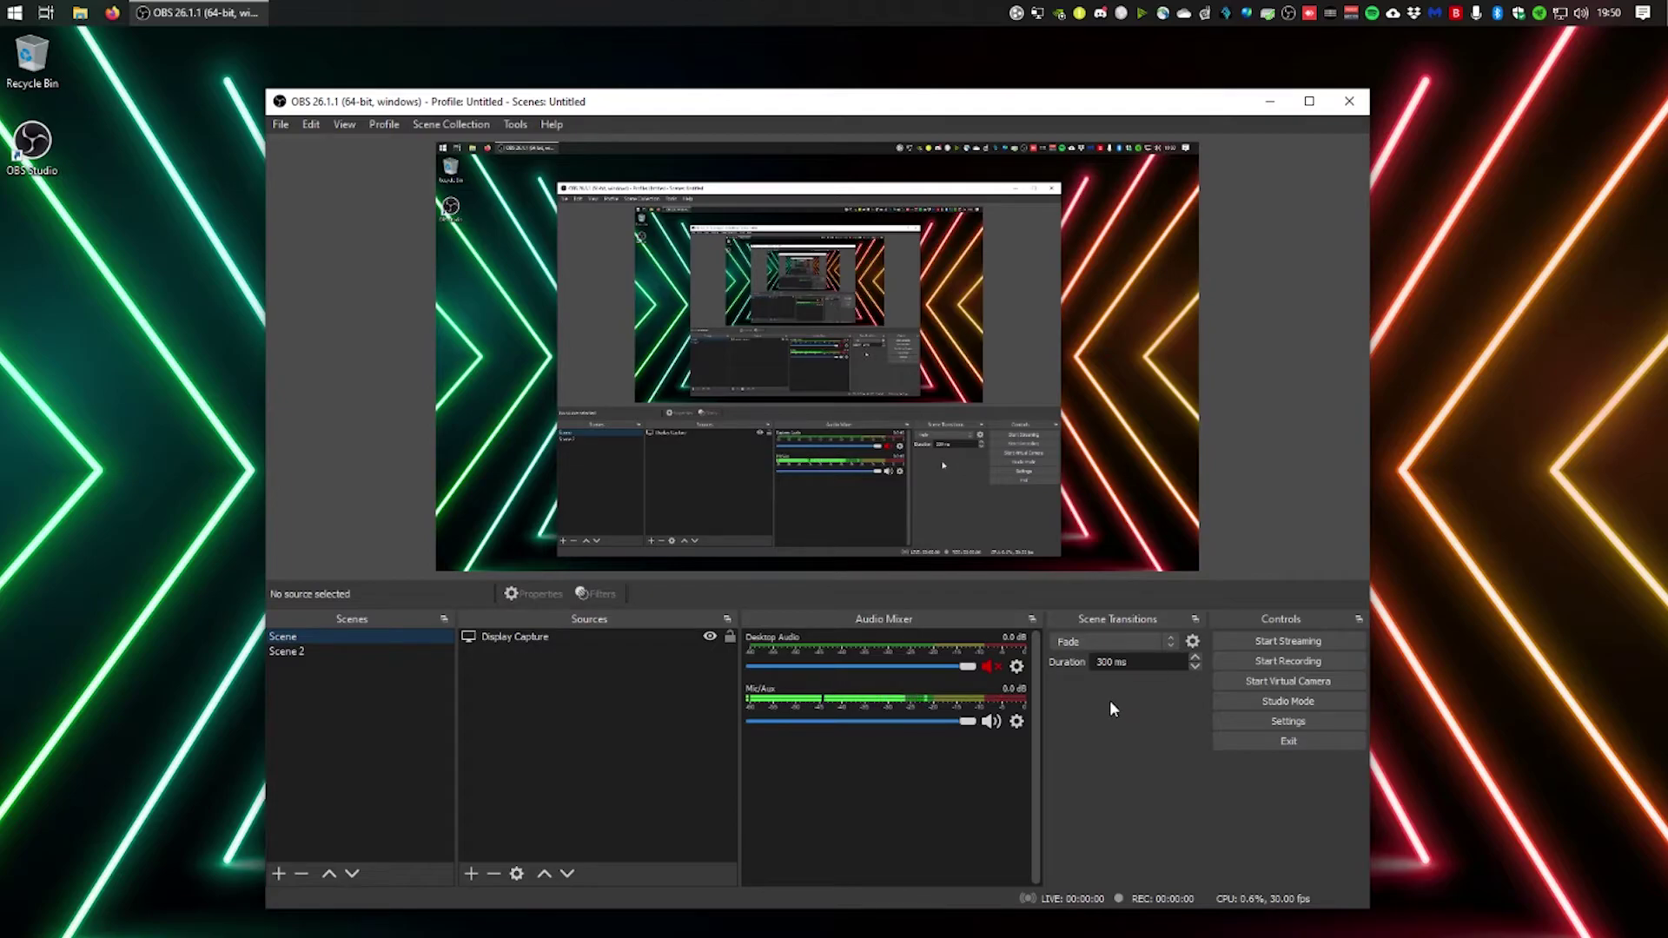
Start recording the first scene with the display capture.
left_click(1269, 662)
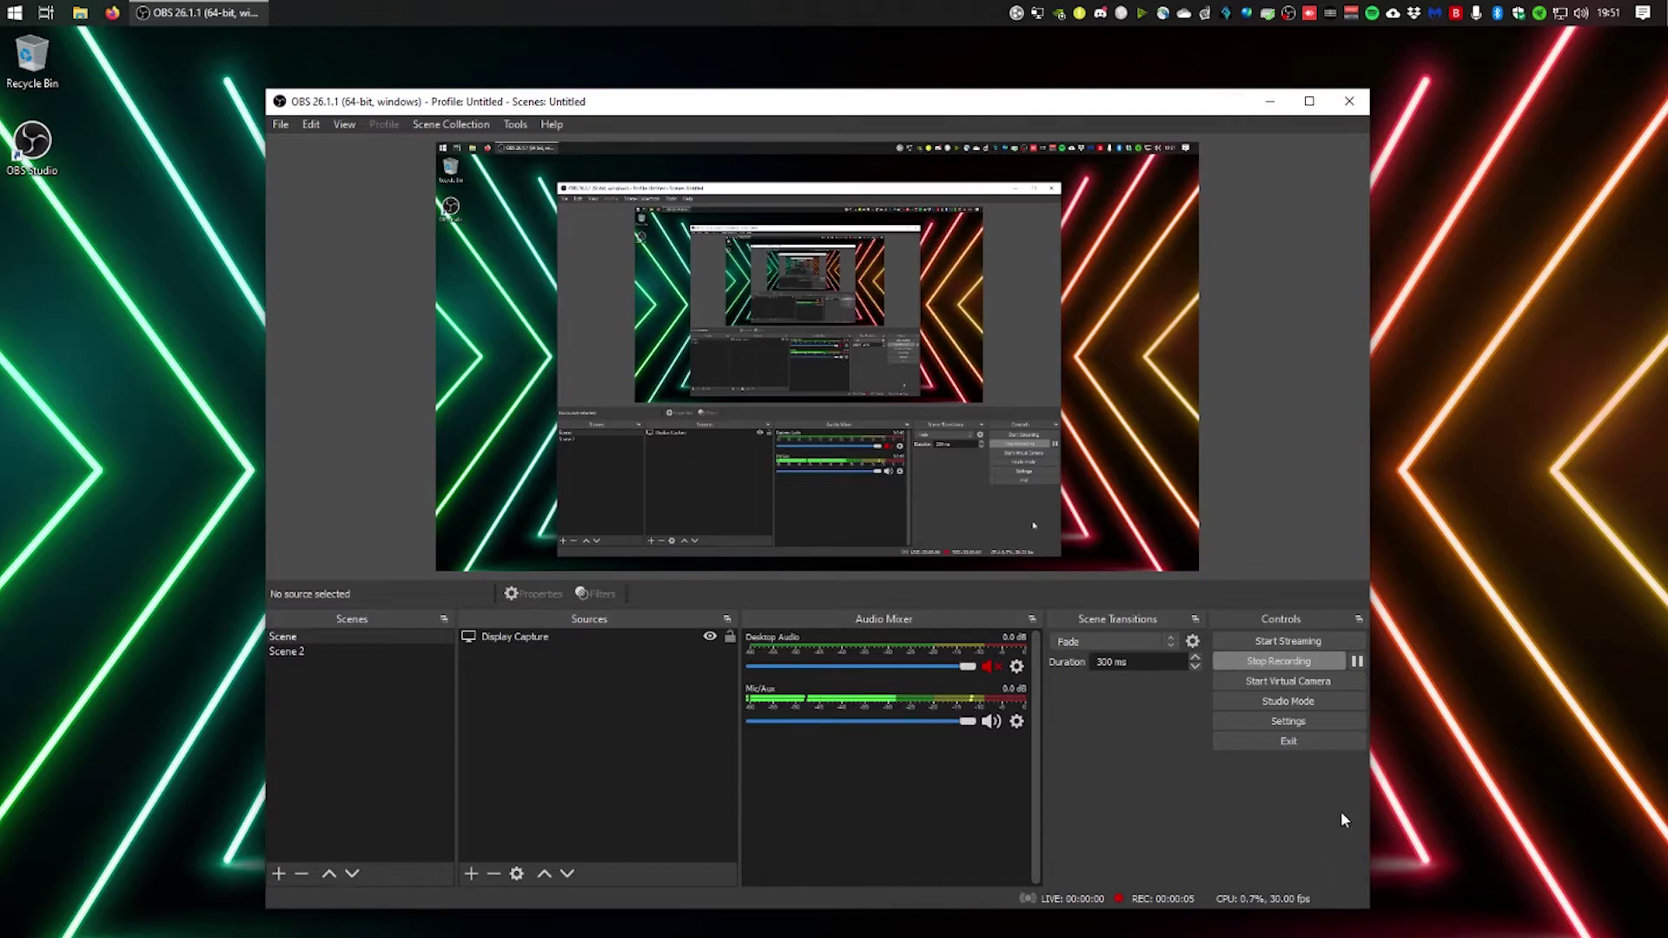
left_click(1527, 532)
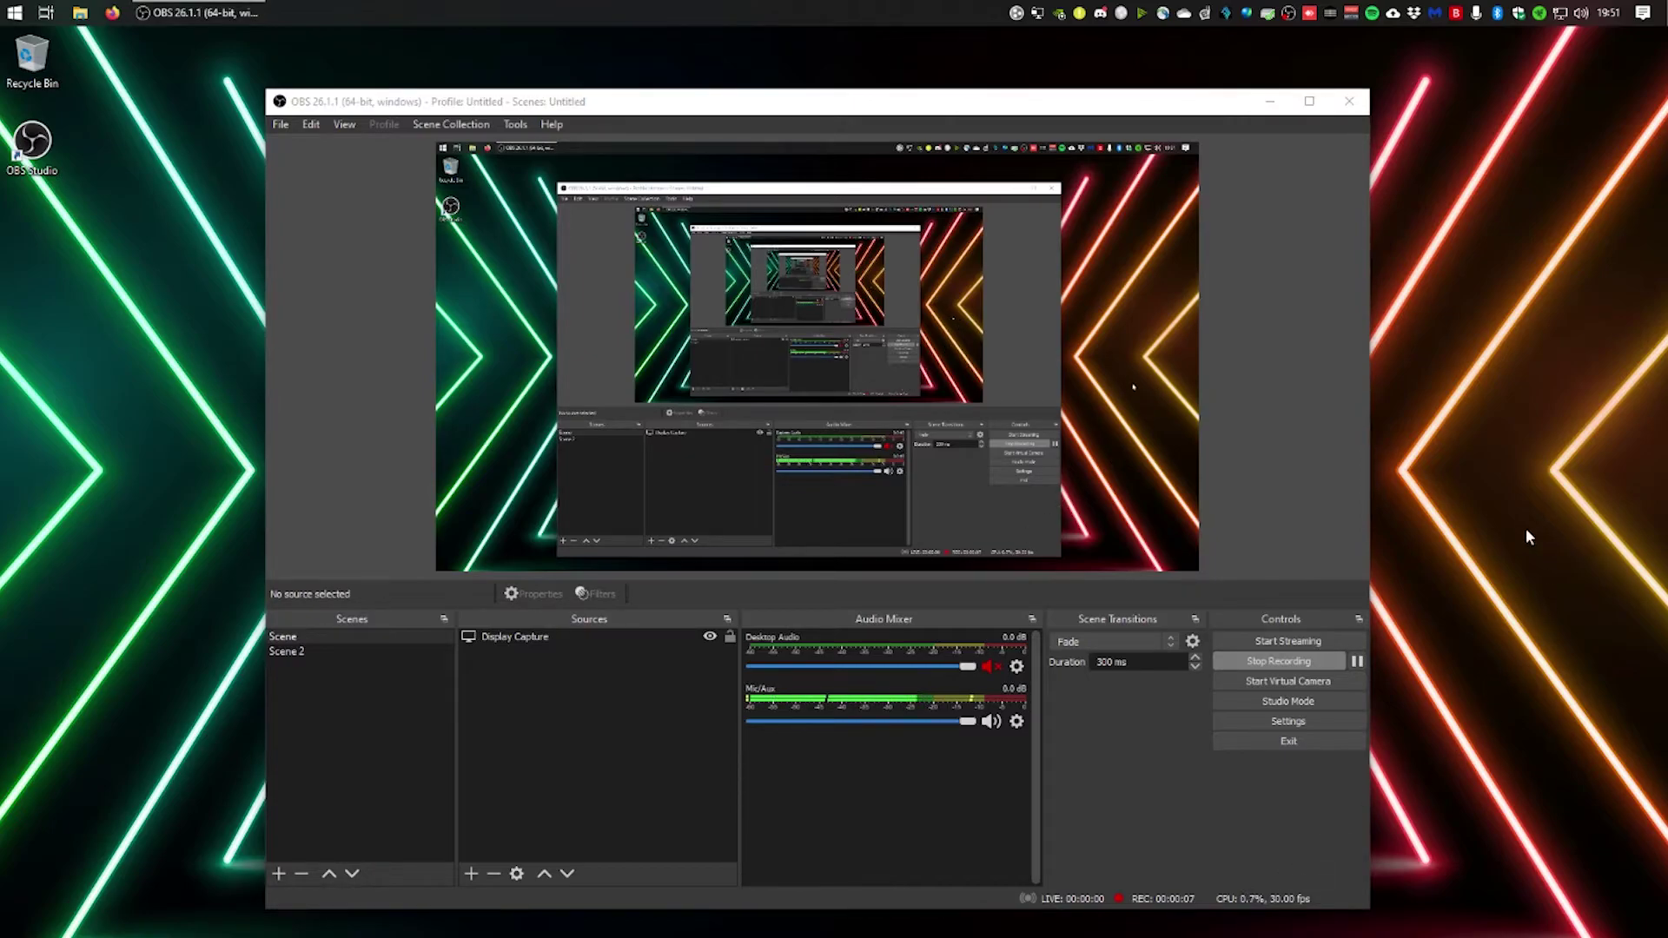
Open Task Manager beside the recording controls and examine the GPU performance graphs, including Video Encode.
key("ctrl+alt+Delete")
left_click(821, 486)
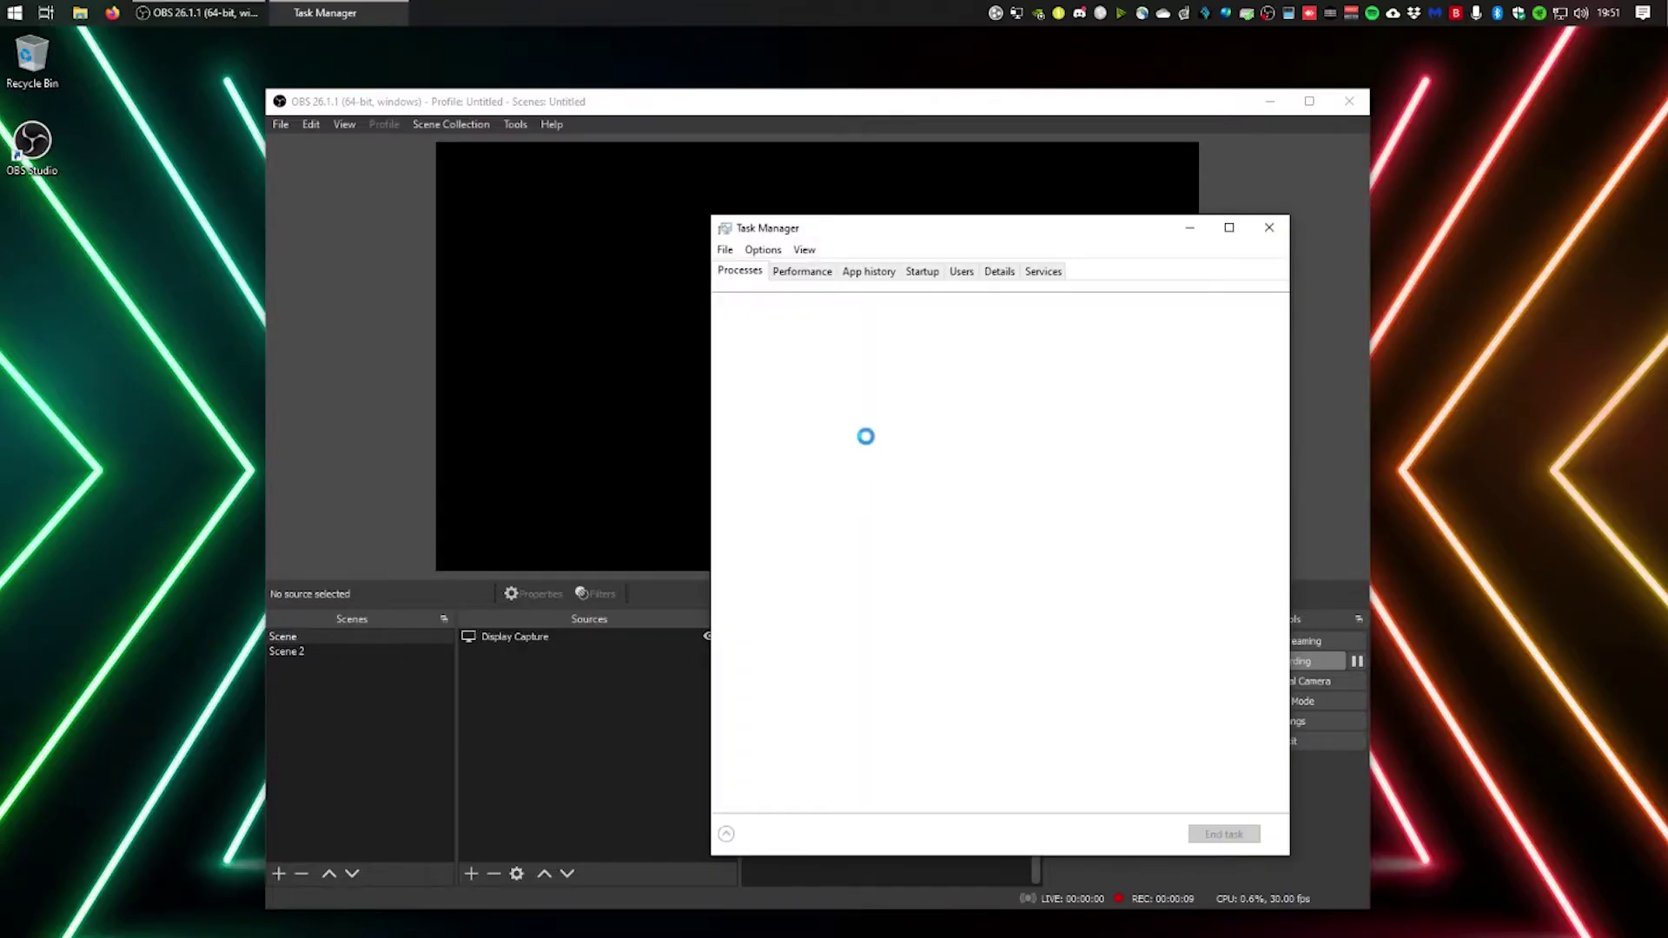
left_click(801, 271)
left_click_drag(896, 236, 755, 171)
left_click(800, 705)
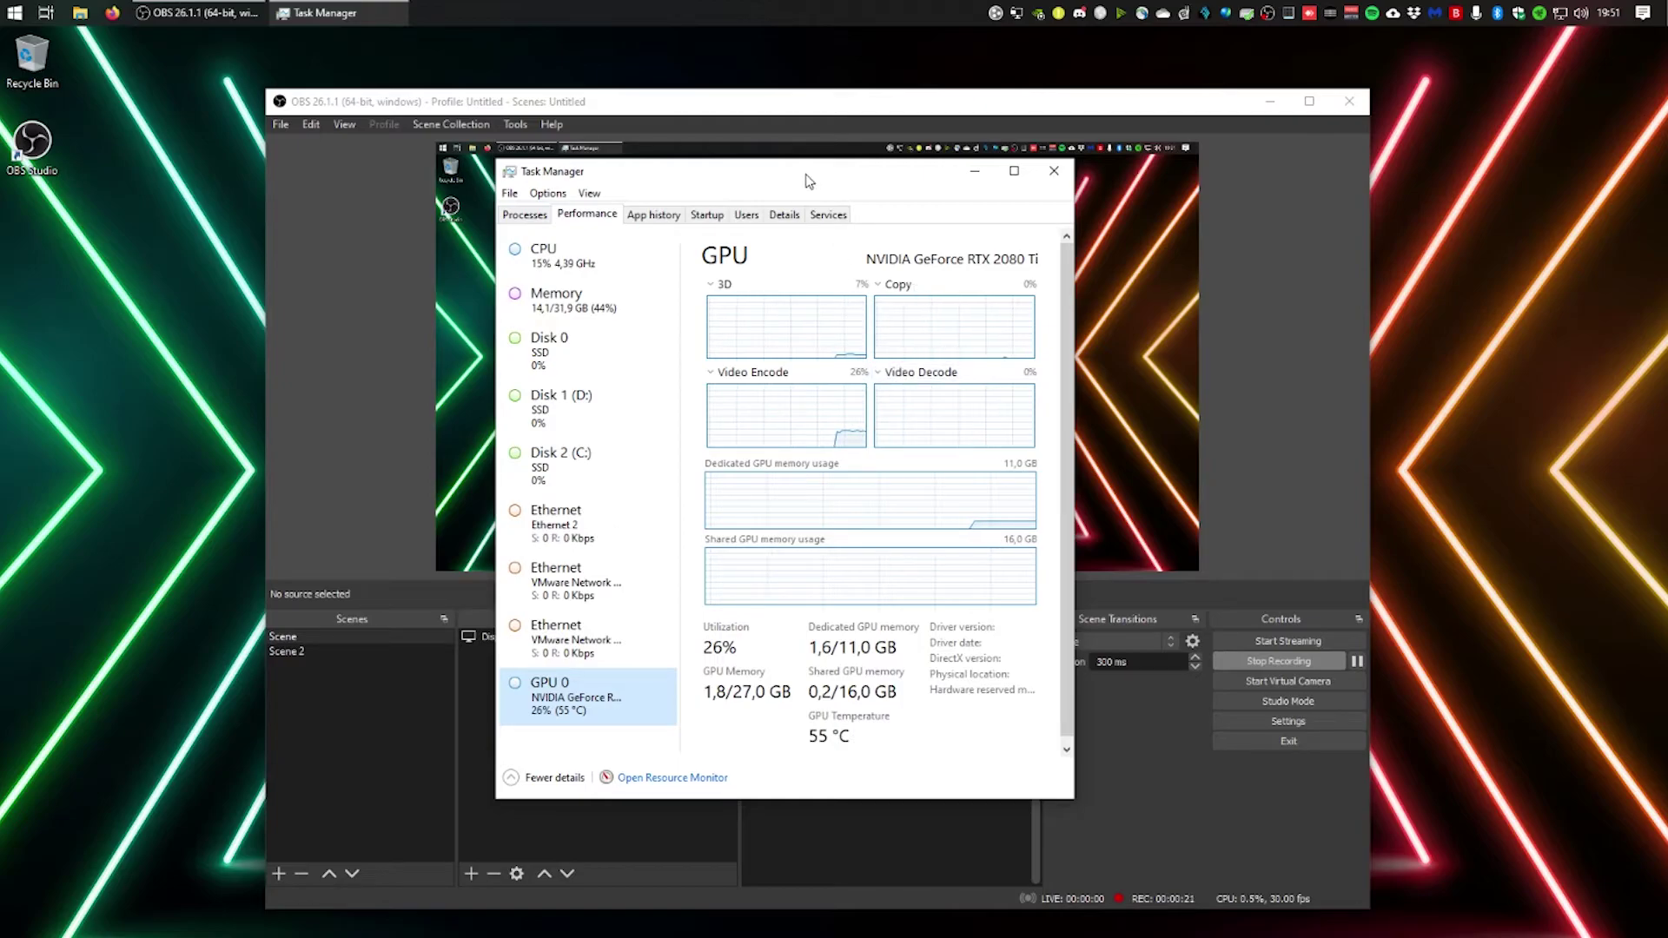
left_click_drag(808, 181, 657, 185)
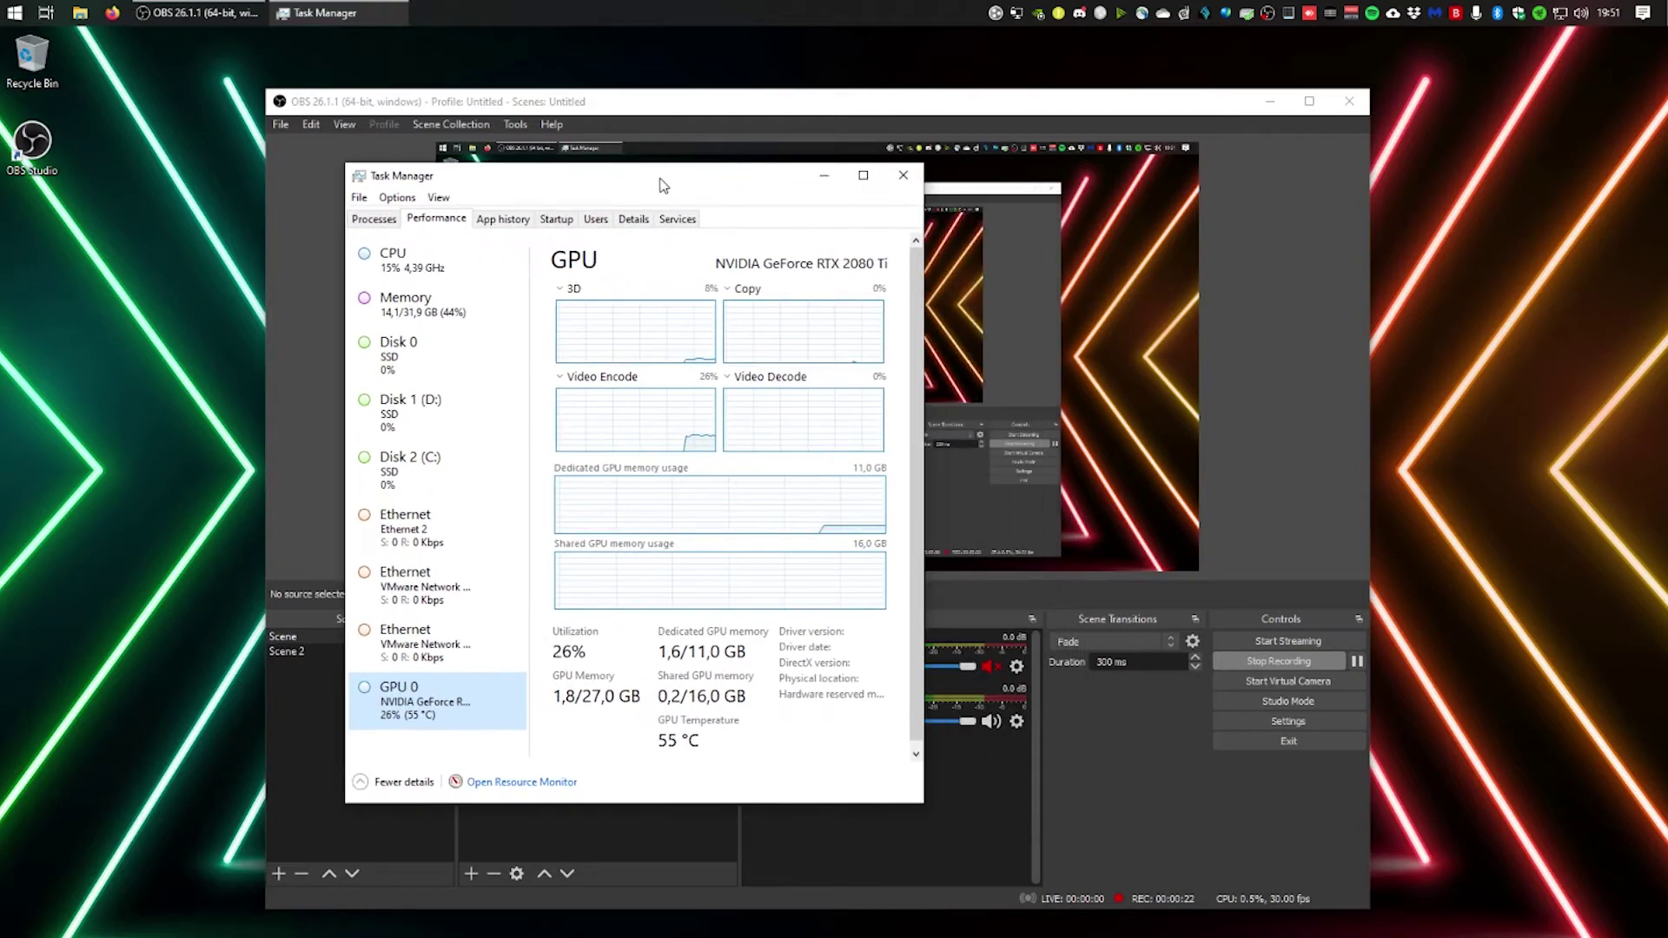
Stop the recording and bring Task Manager back to check the GPU's Video Encode load.
left_click(1259, 665)
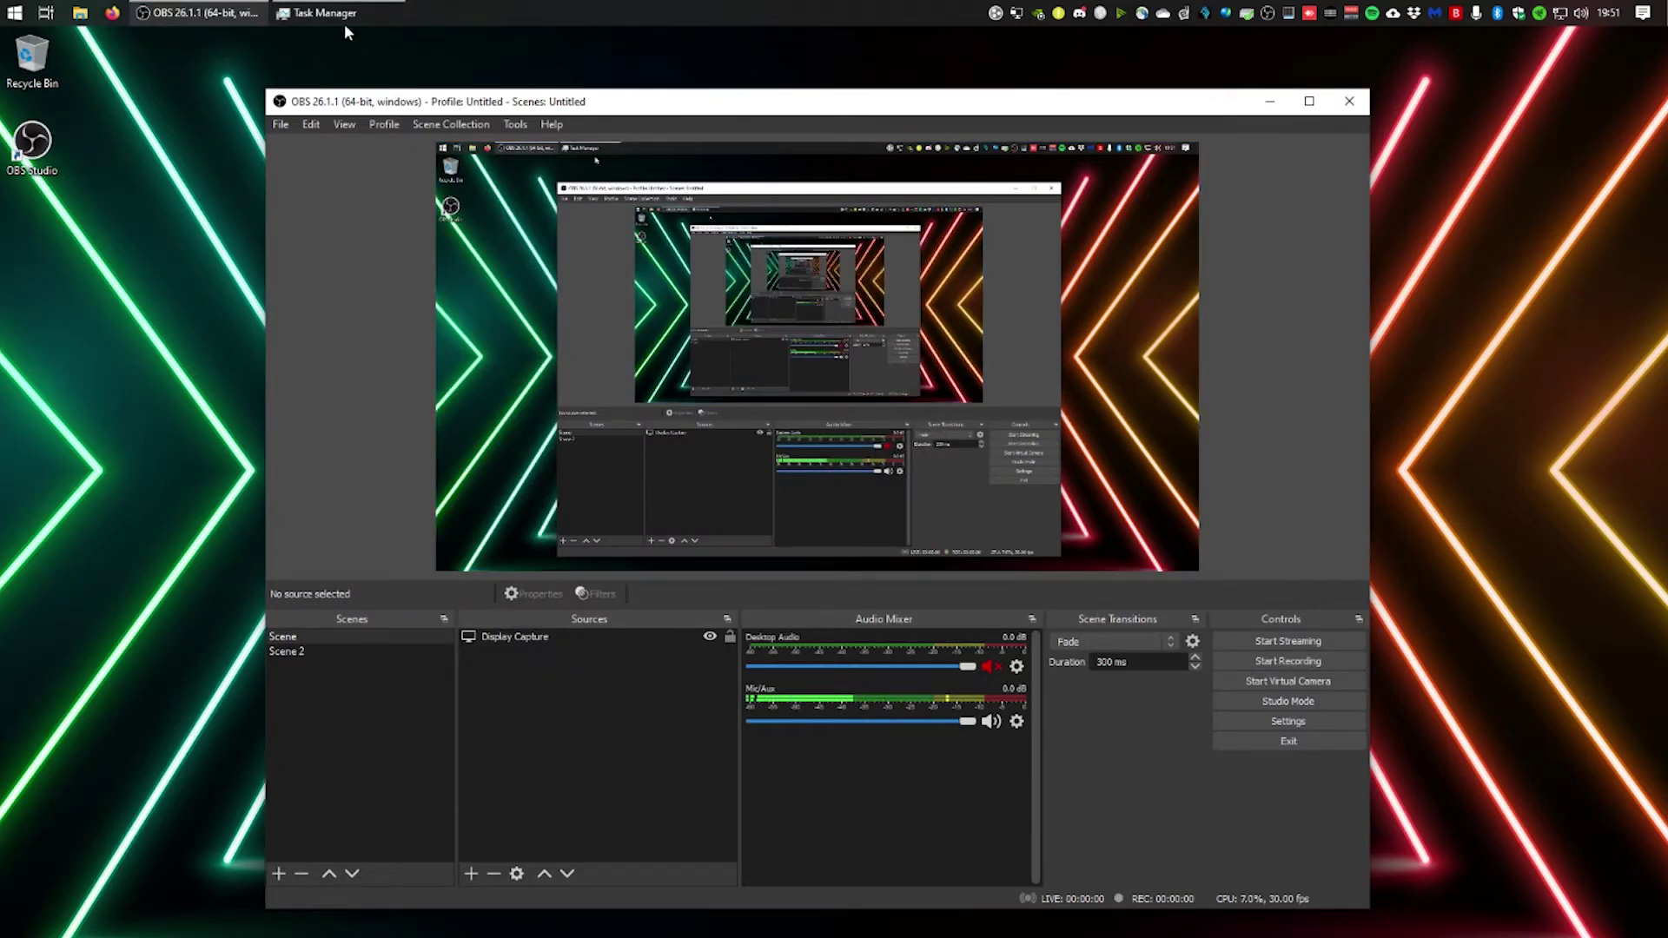
left_click(323, 13)
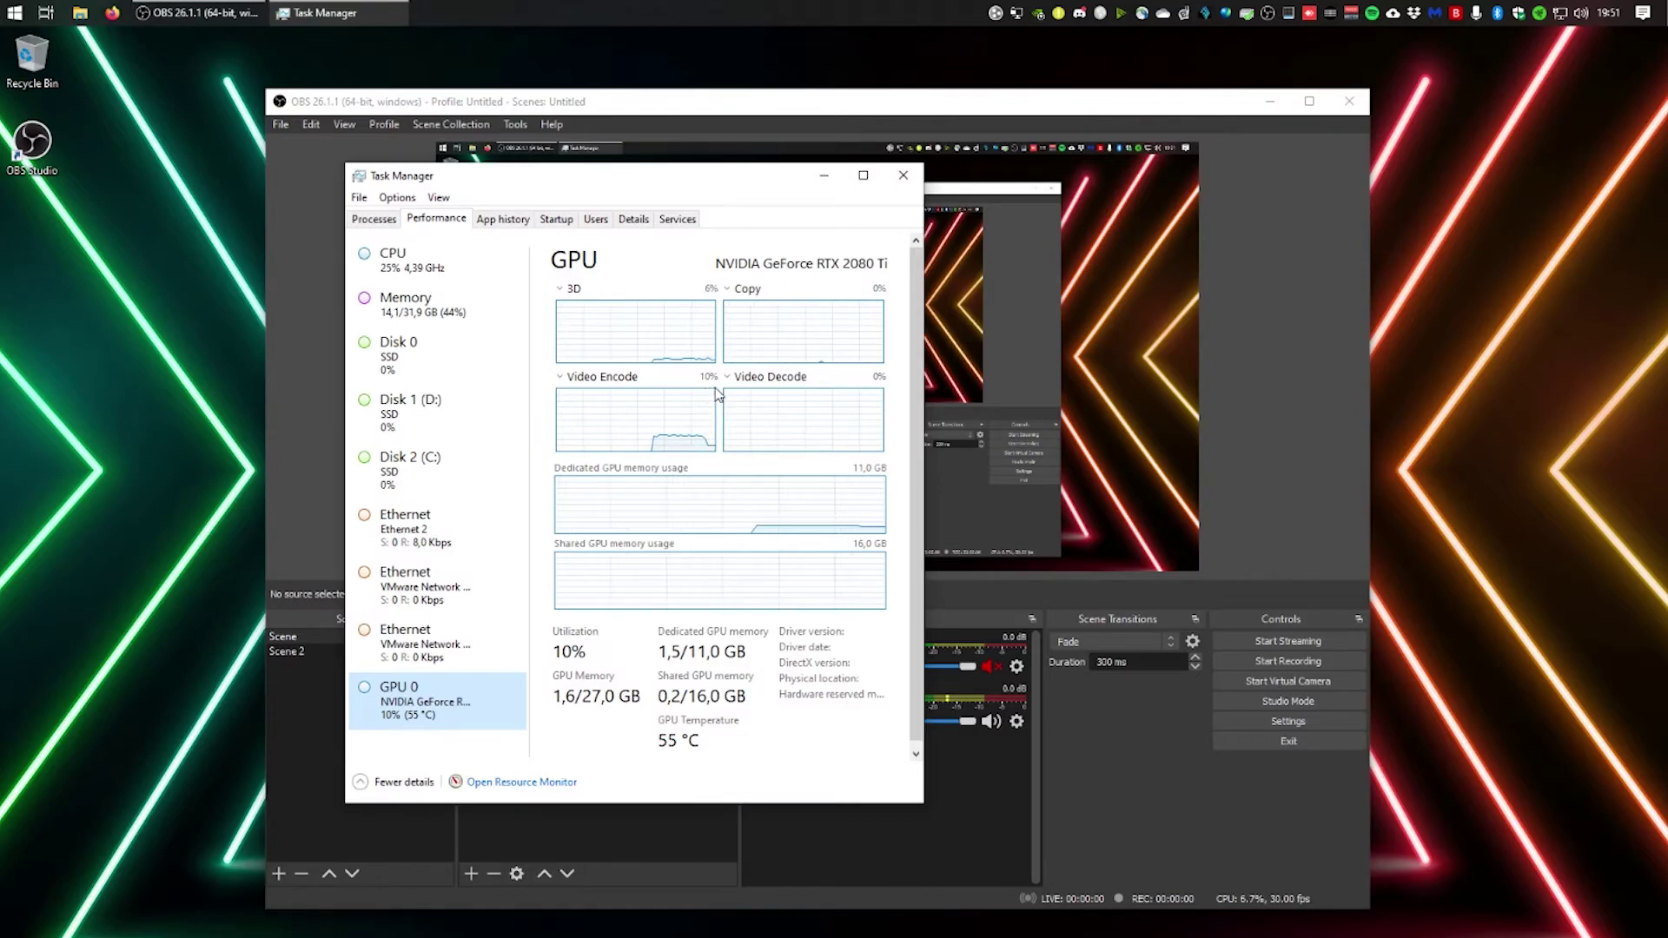
Move Task Manager clear of the settings window, reposition the settings window, and close it without changes.
left_click(1288, 721)
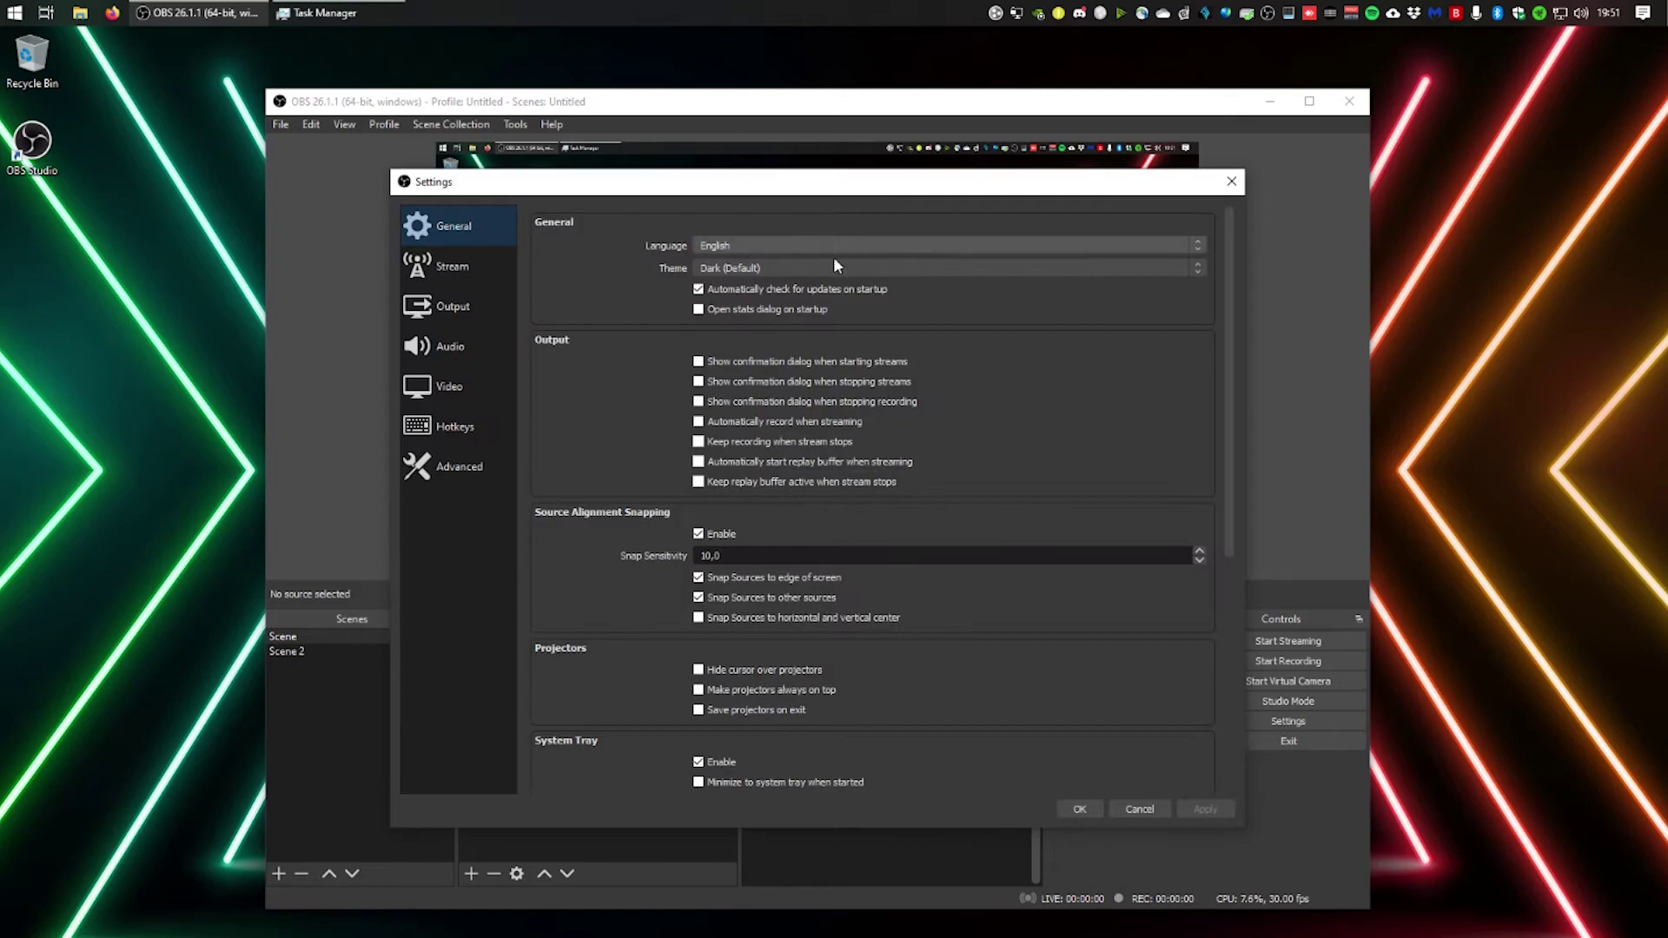
left_click(343, 13)
left_click_drag(742, 174, 410, 177)
left_click_drag(671, 200, 873, 222)
left_click(1281, 831)
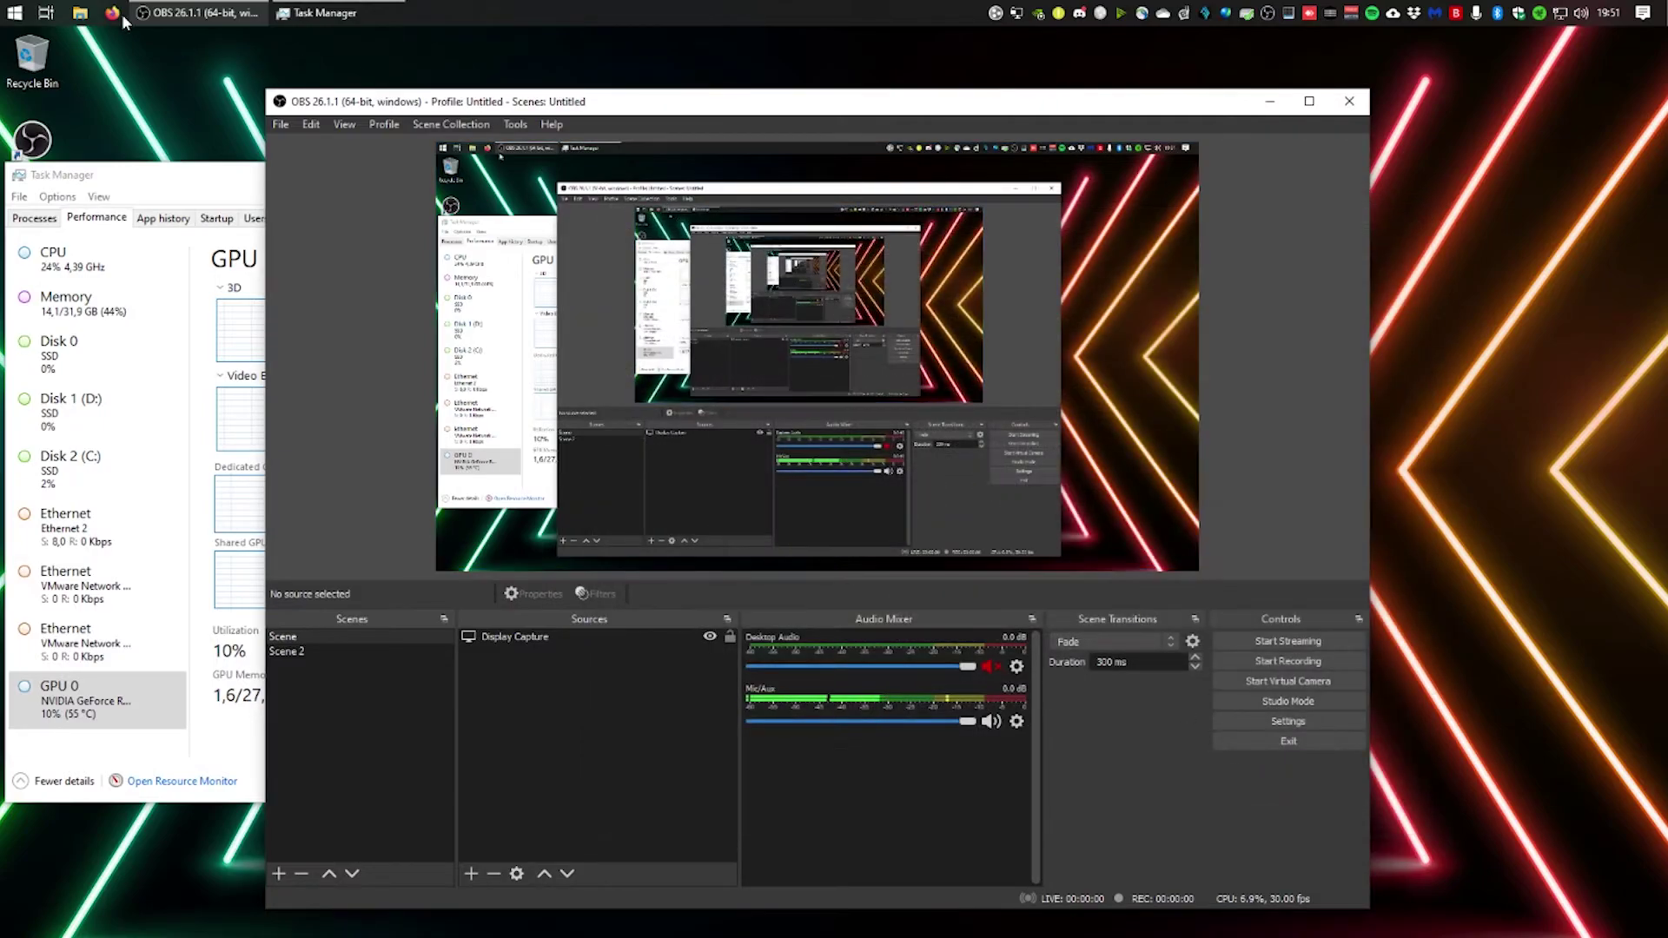
key("super+e")
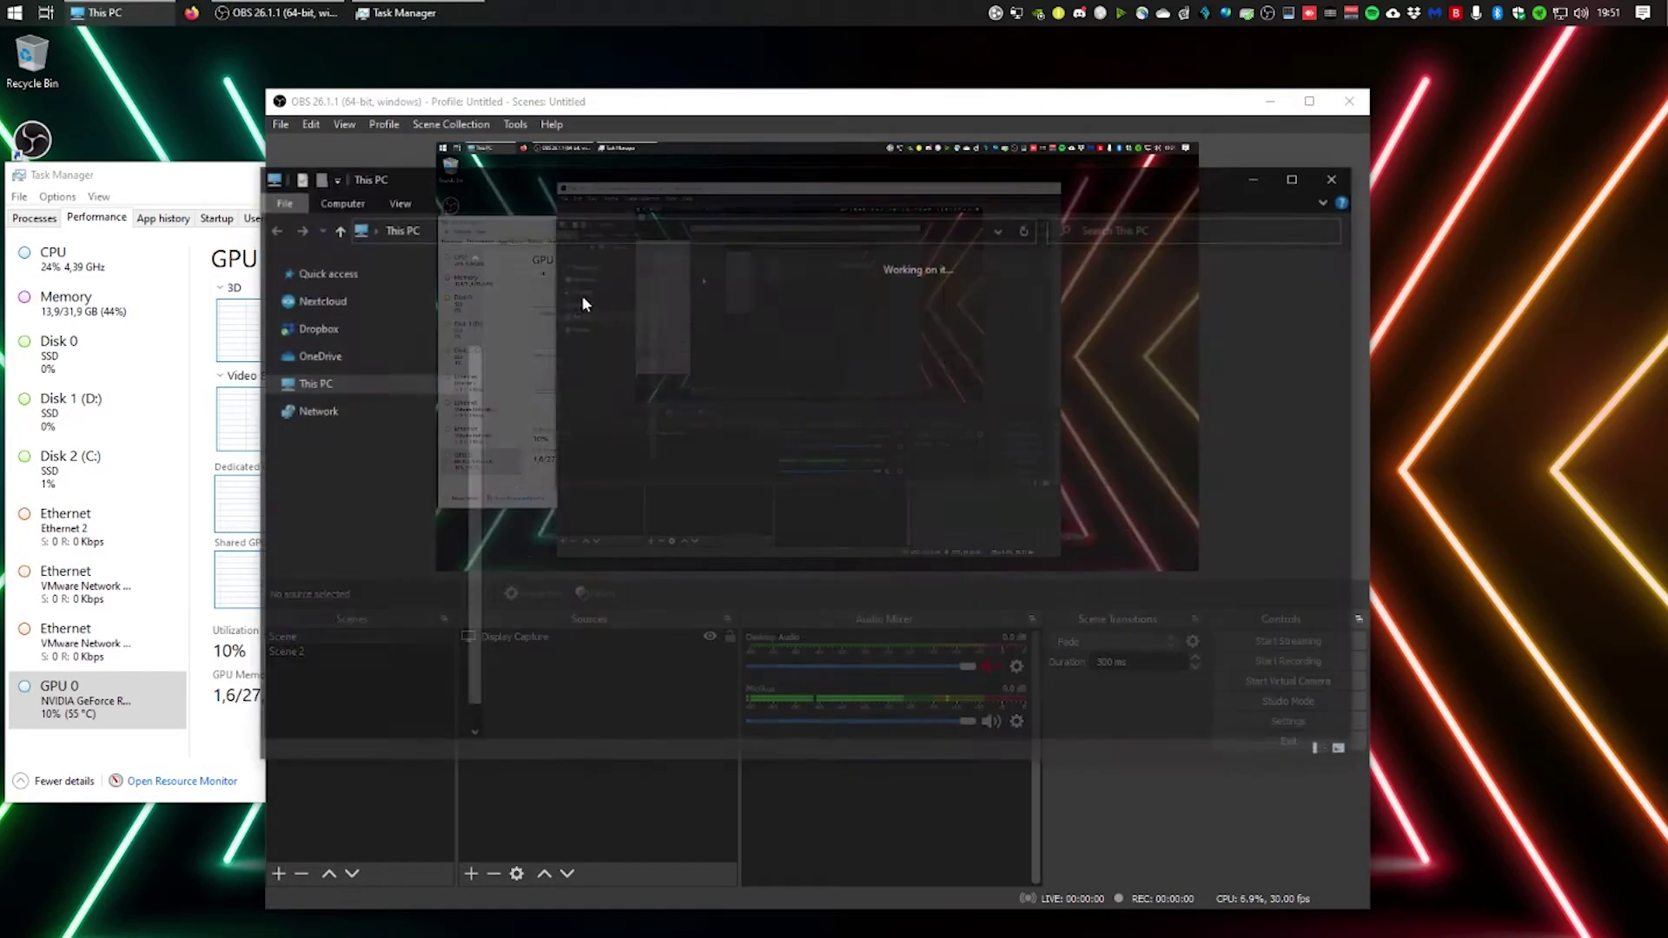
scroll(475, 297, "up", 3)
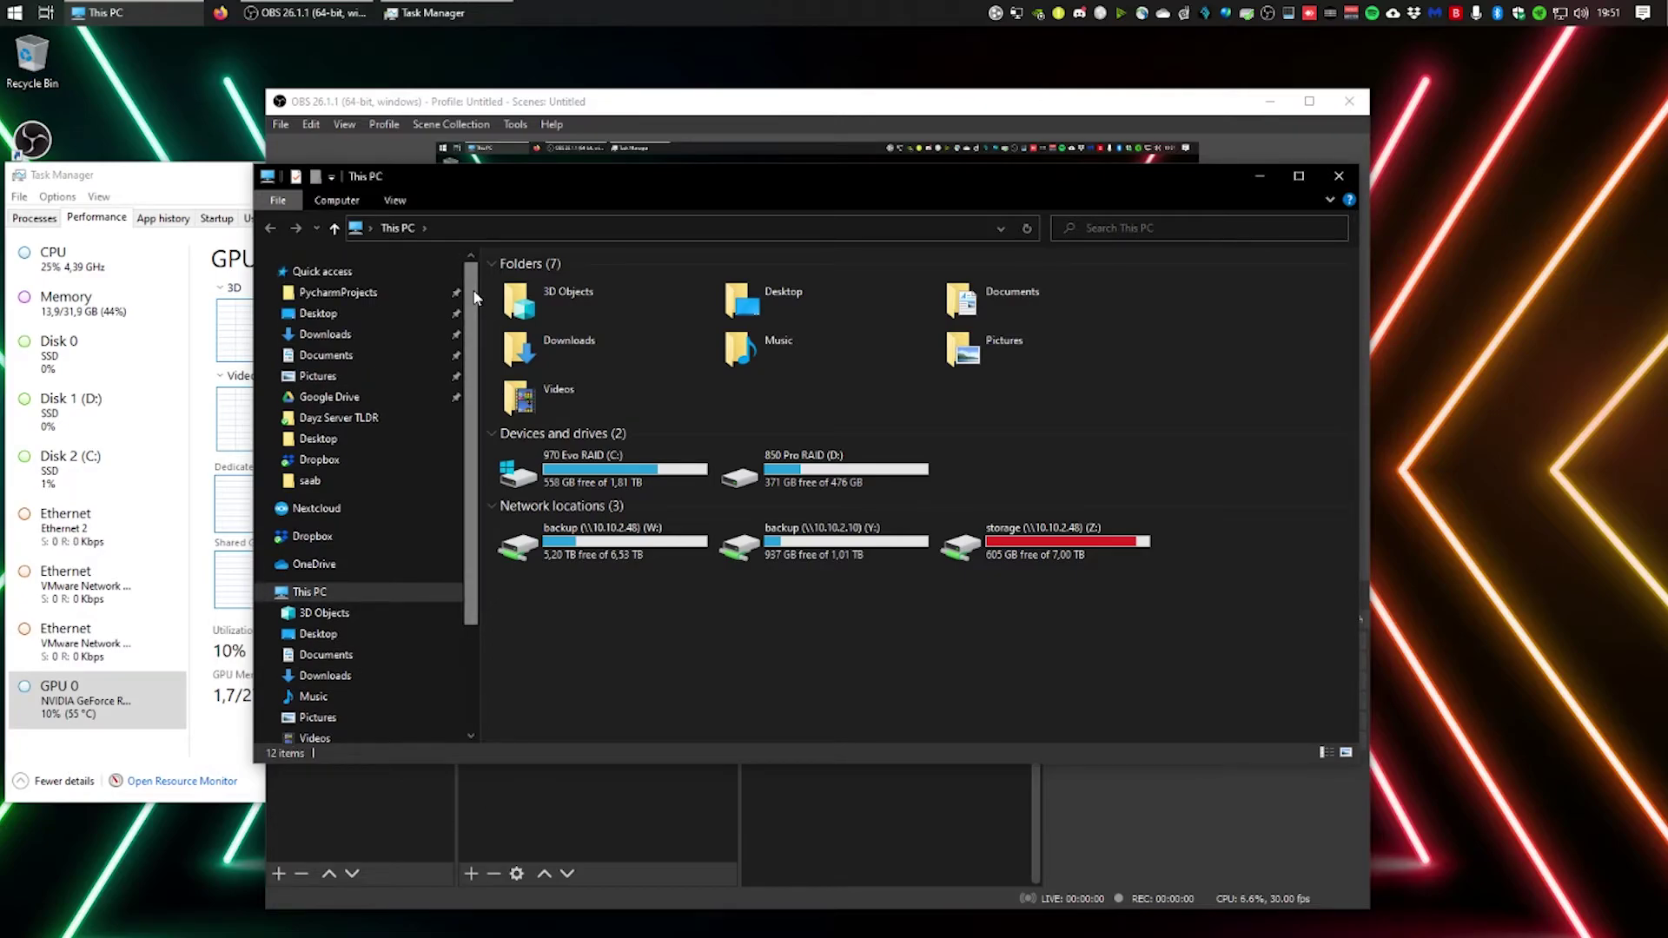
left_click(1338, 178)
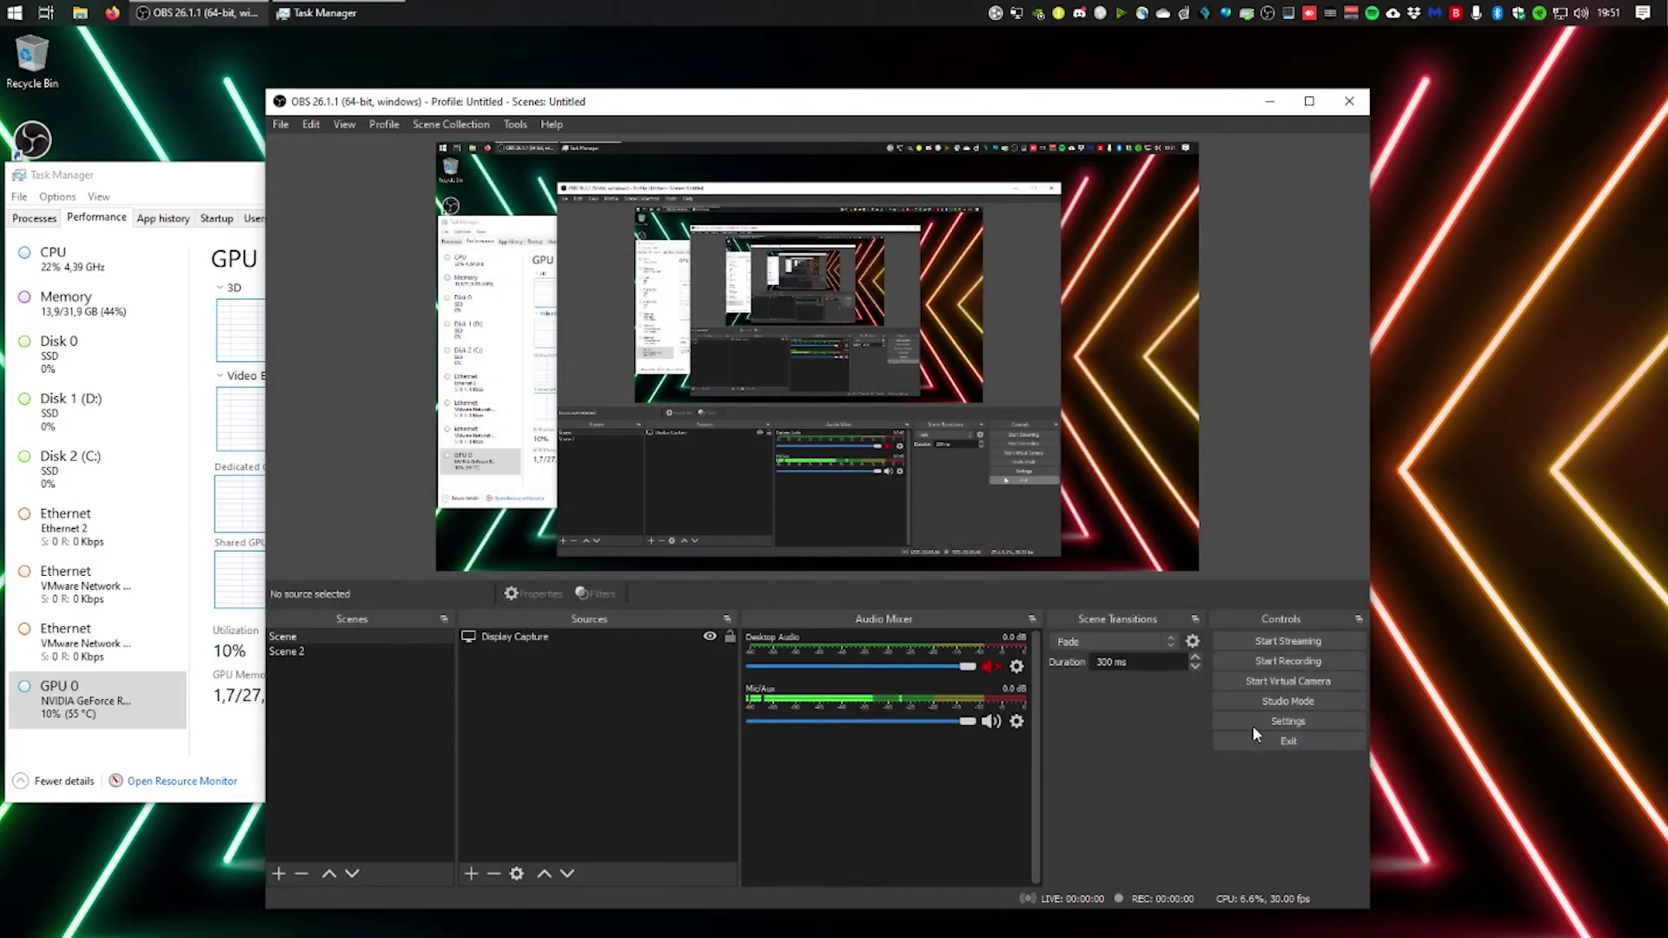
Review the recording path in the recording output settings and change the recording encoder to x264.
left_click(1225, 718)
left_click(446, 386)
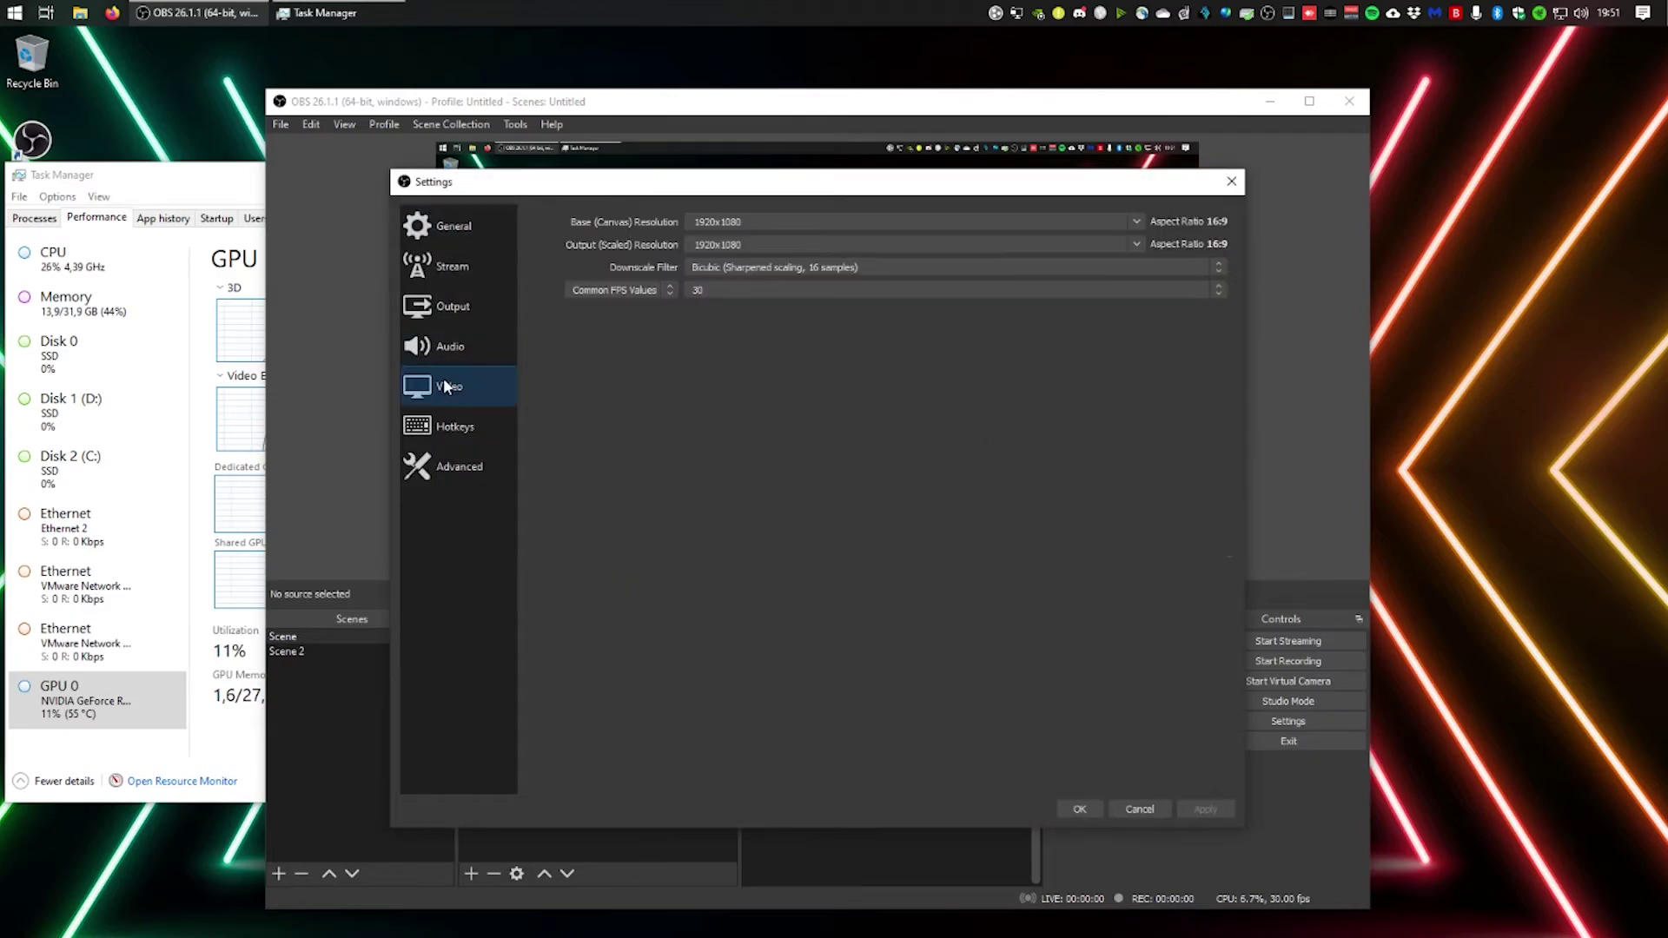
left_click(453, 306)
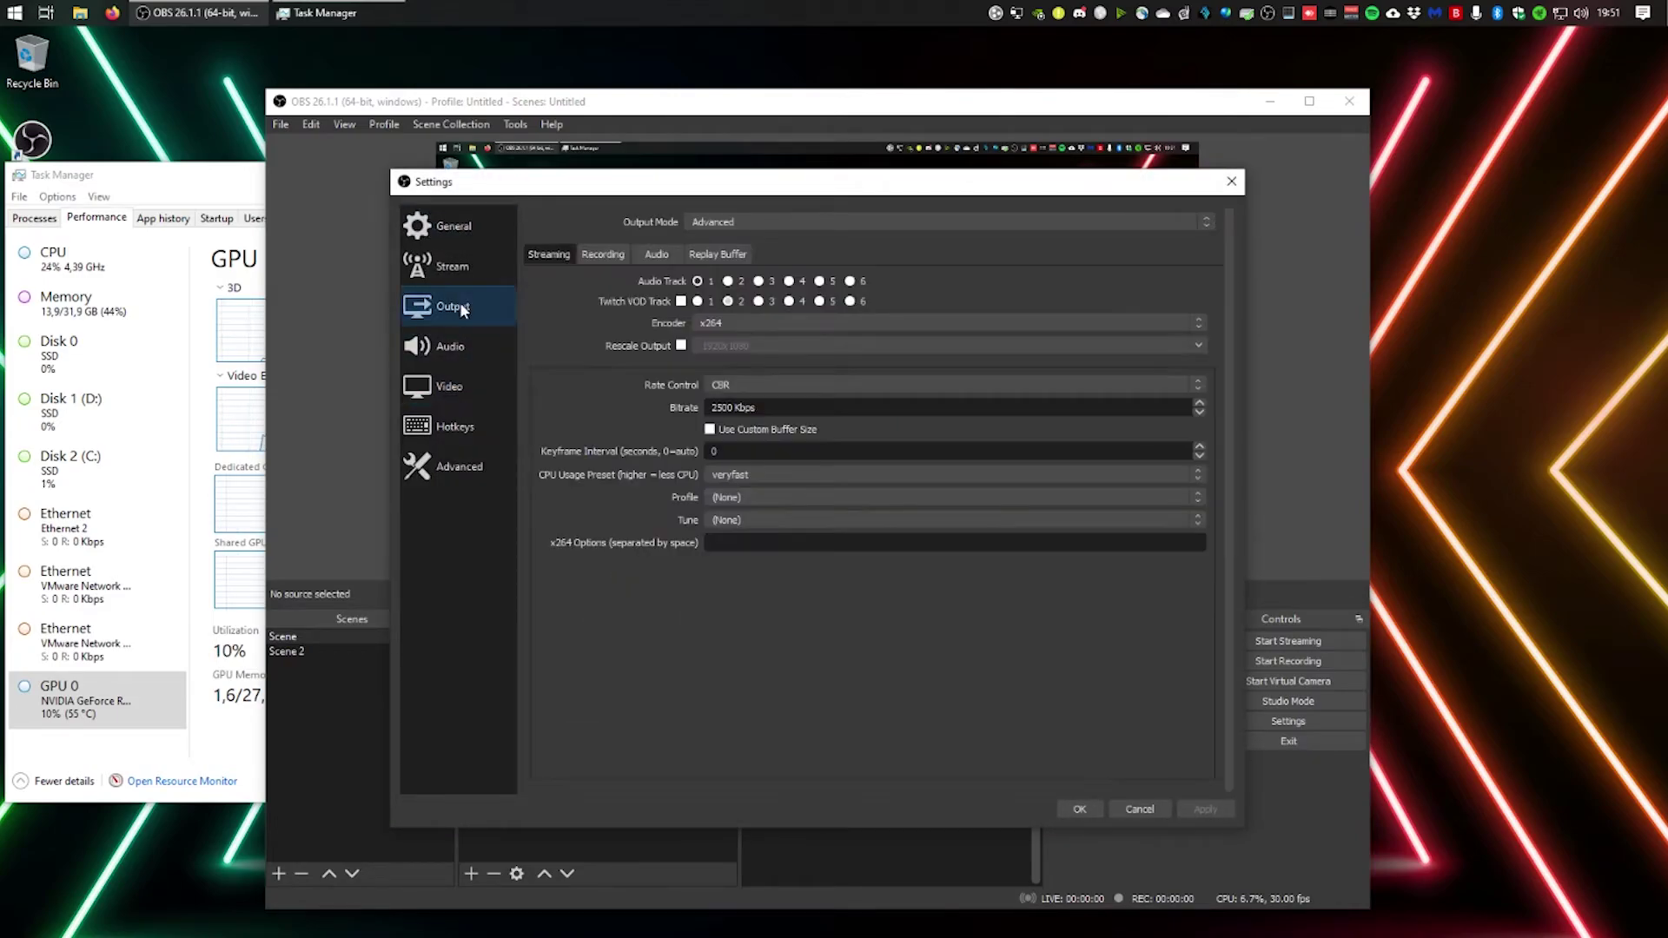
left_click(618, 253)
left_click_drag(799, 305, 618, 304)
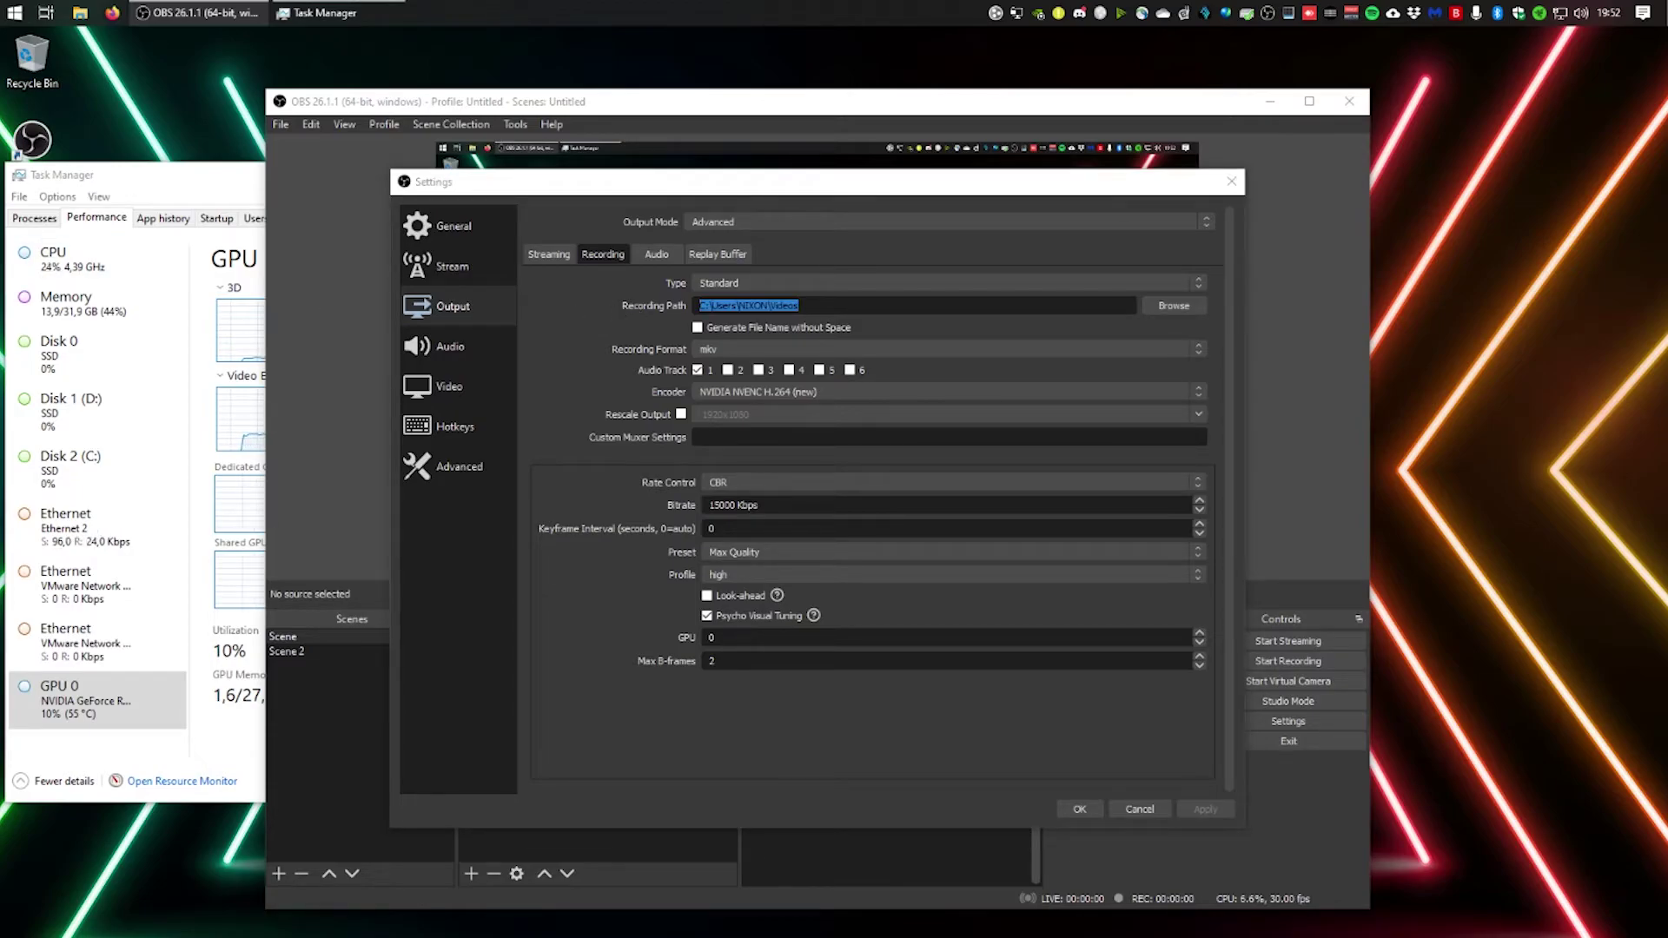
left_click(1203, 808)
left_click(842, 392)
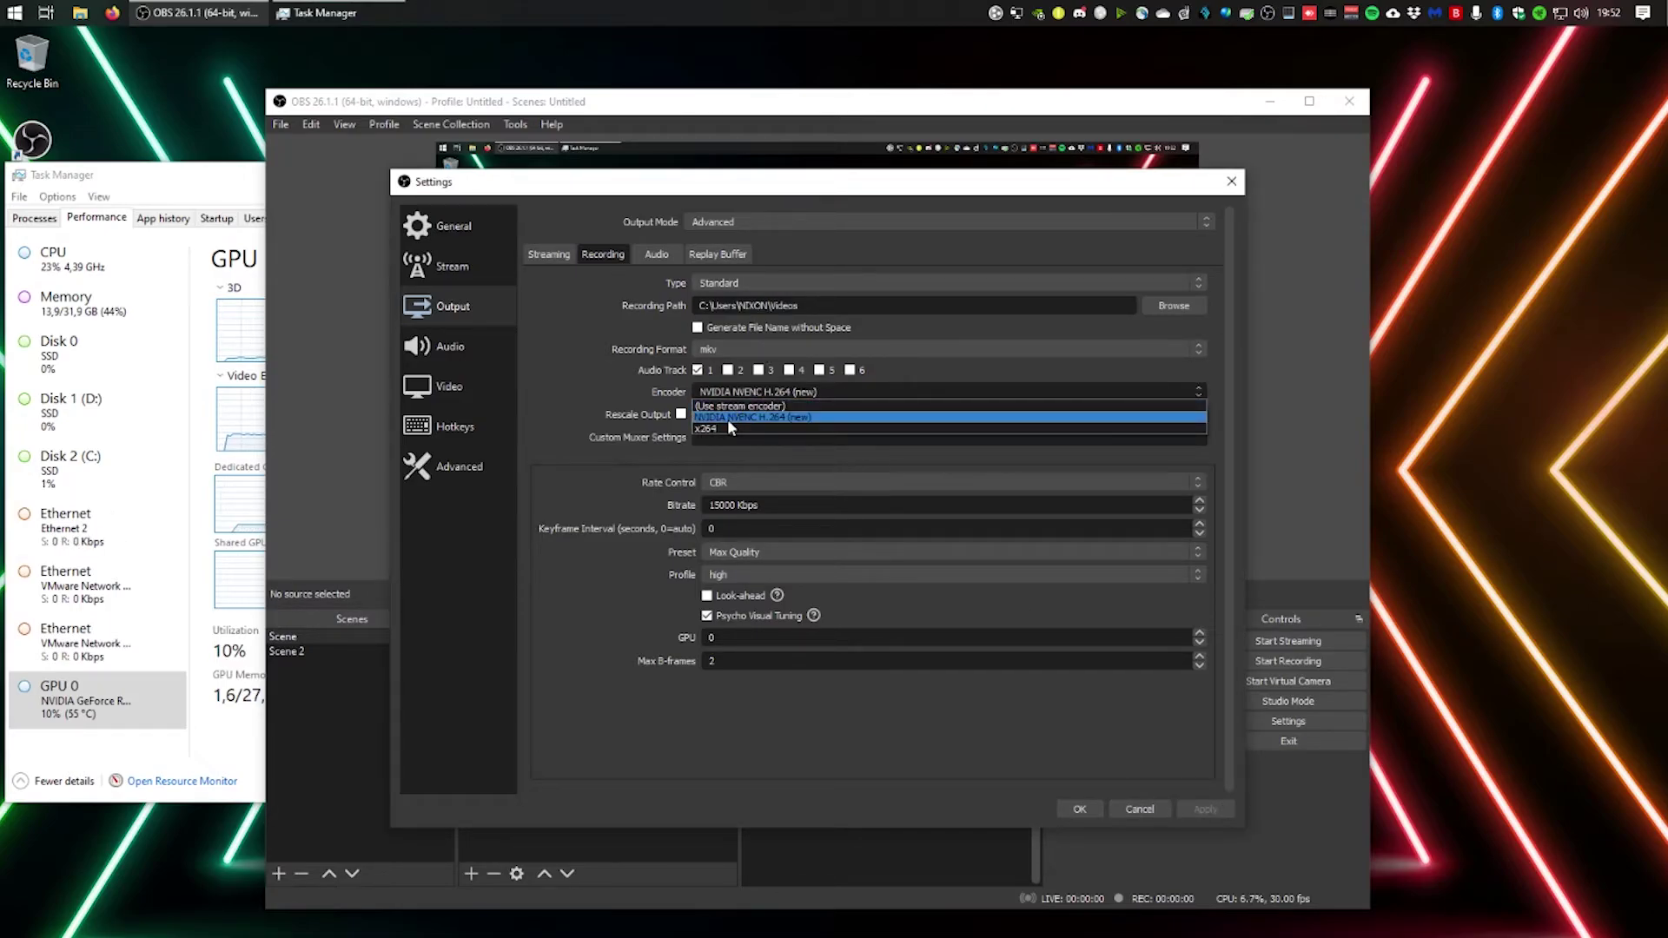
left_click(730, 429)
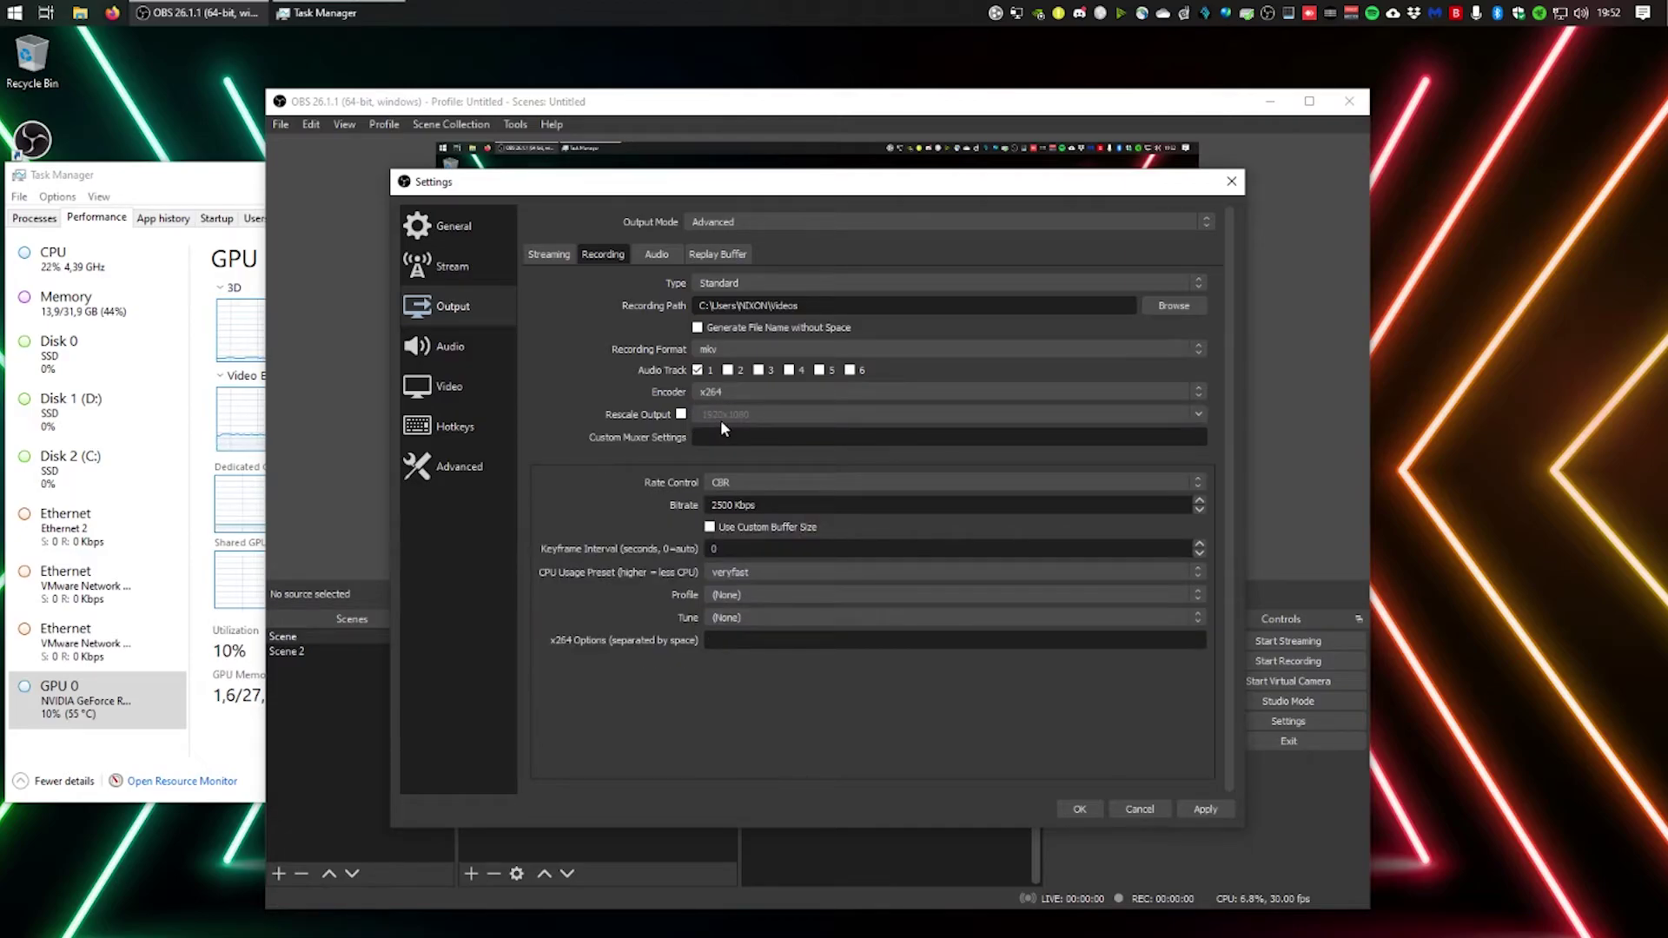
Show the CPU performance graphs in Task Manager and arrange it beside the settings window.
left_click(87, 259)
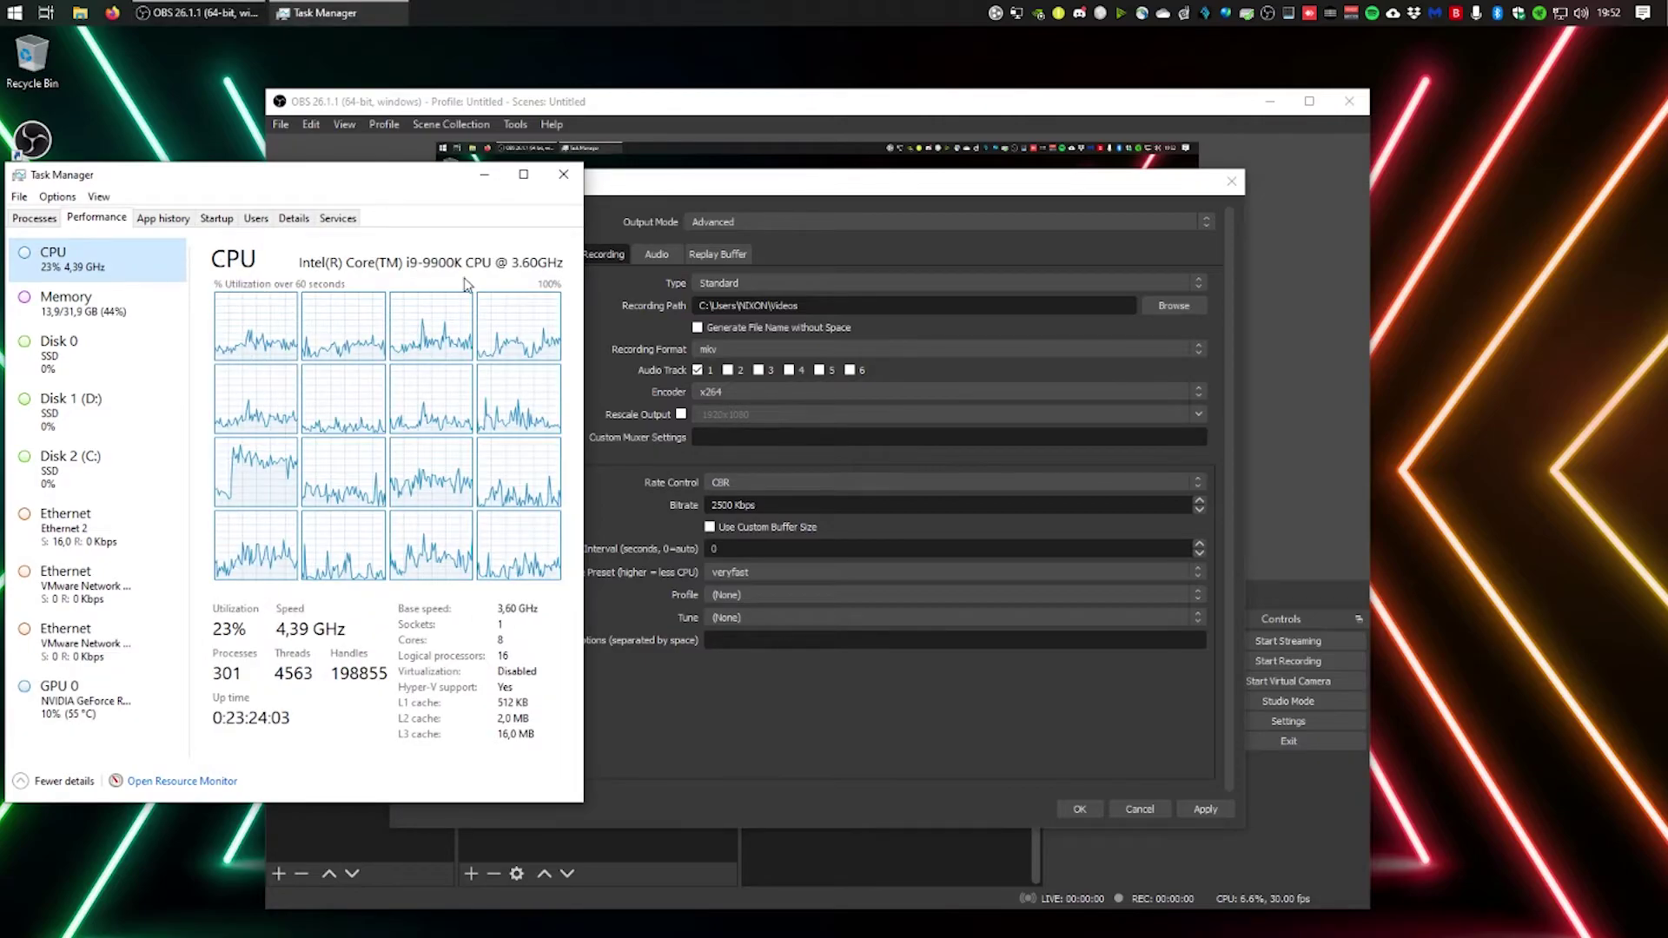
left_click_drag(671, 185, 814, 186)
left_click(484, 291)
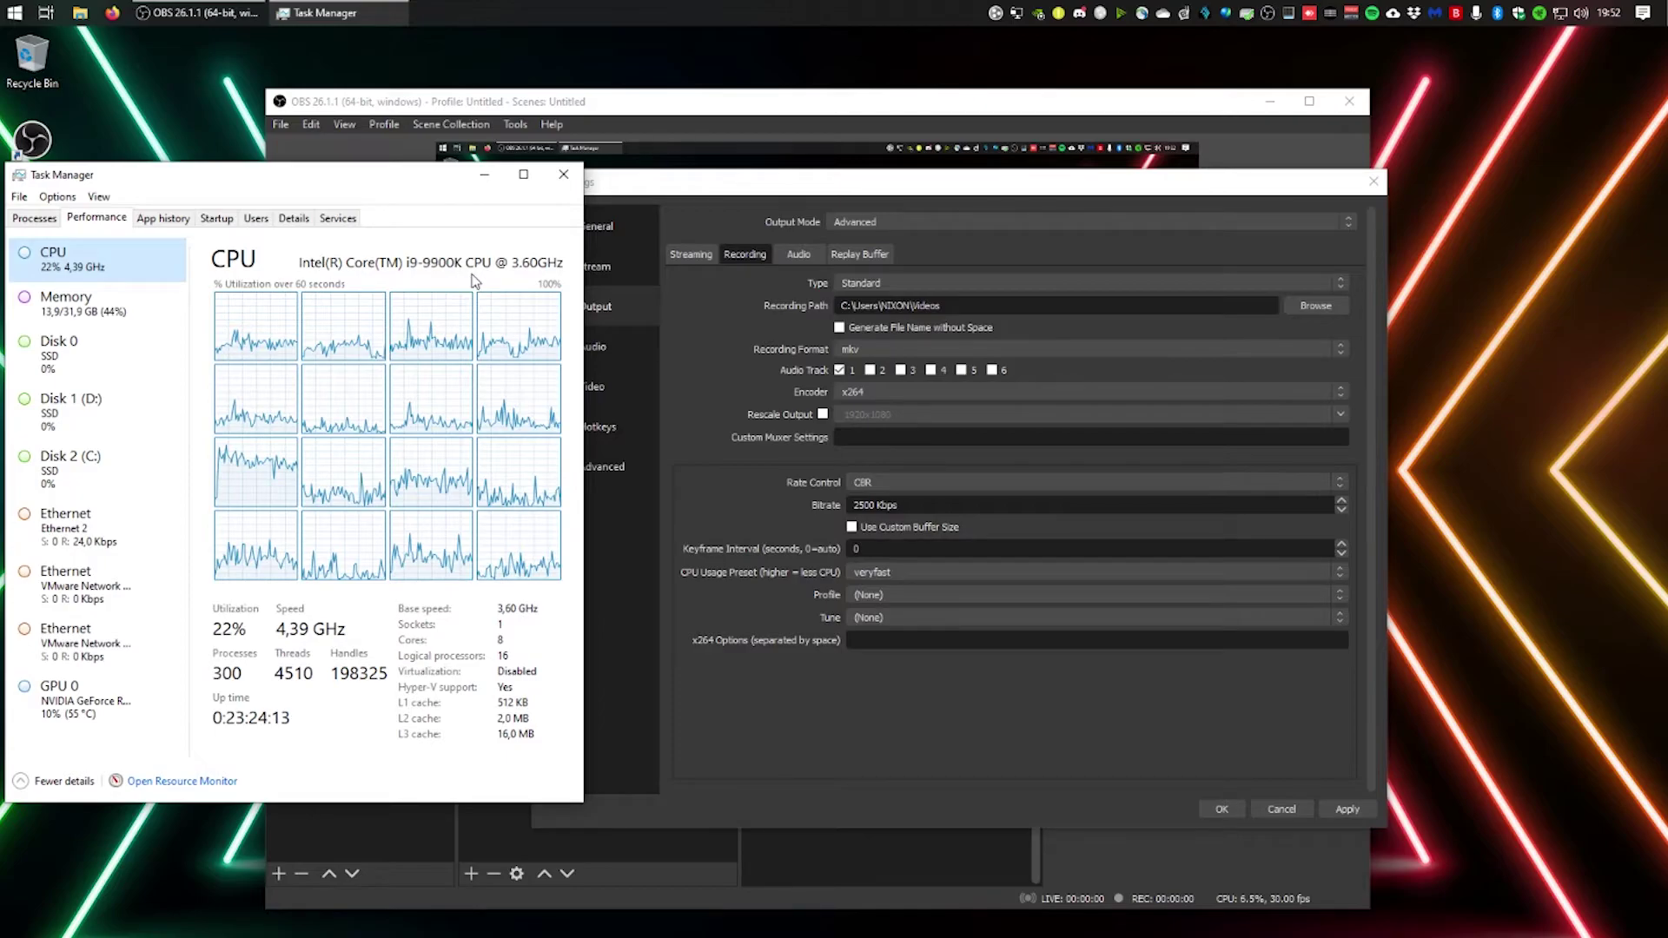
left_click_drag(437, 173, 421, 242)
left_click_drag(684, 188, 684, 161)
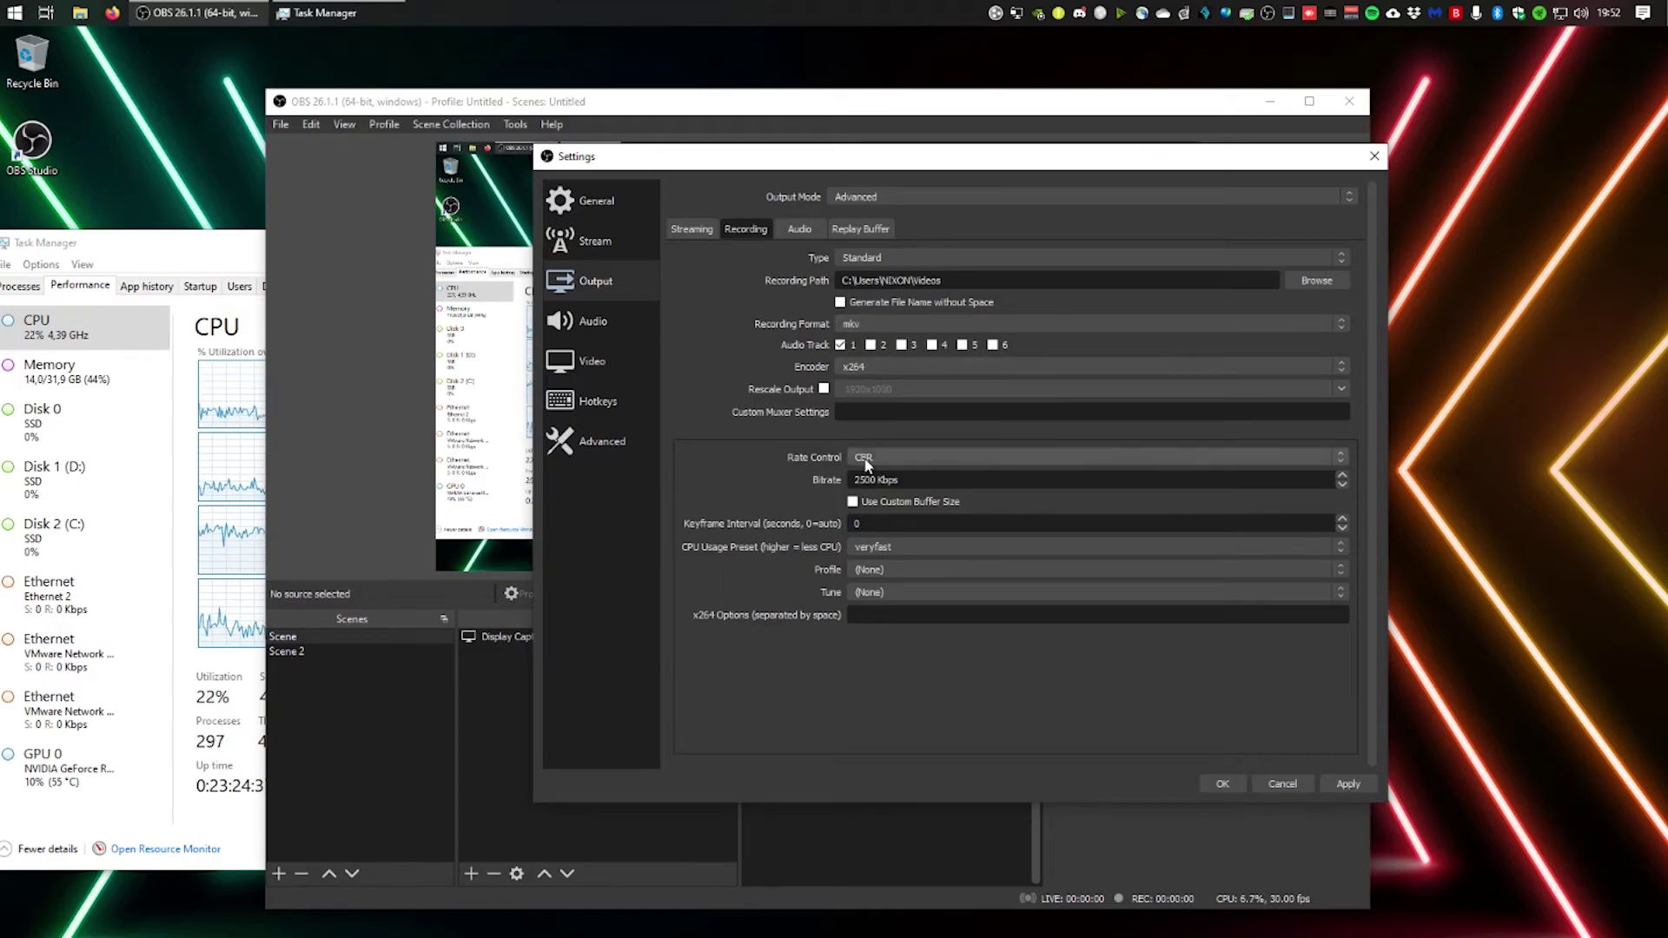
Set the recording bitrate to 6000 Kbps and check the keyframe interval.
left_click(904, 485)
left_click_drag(864, 483, 809, 480)
type("60")
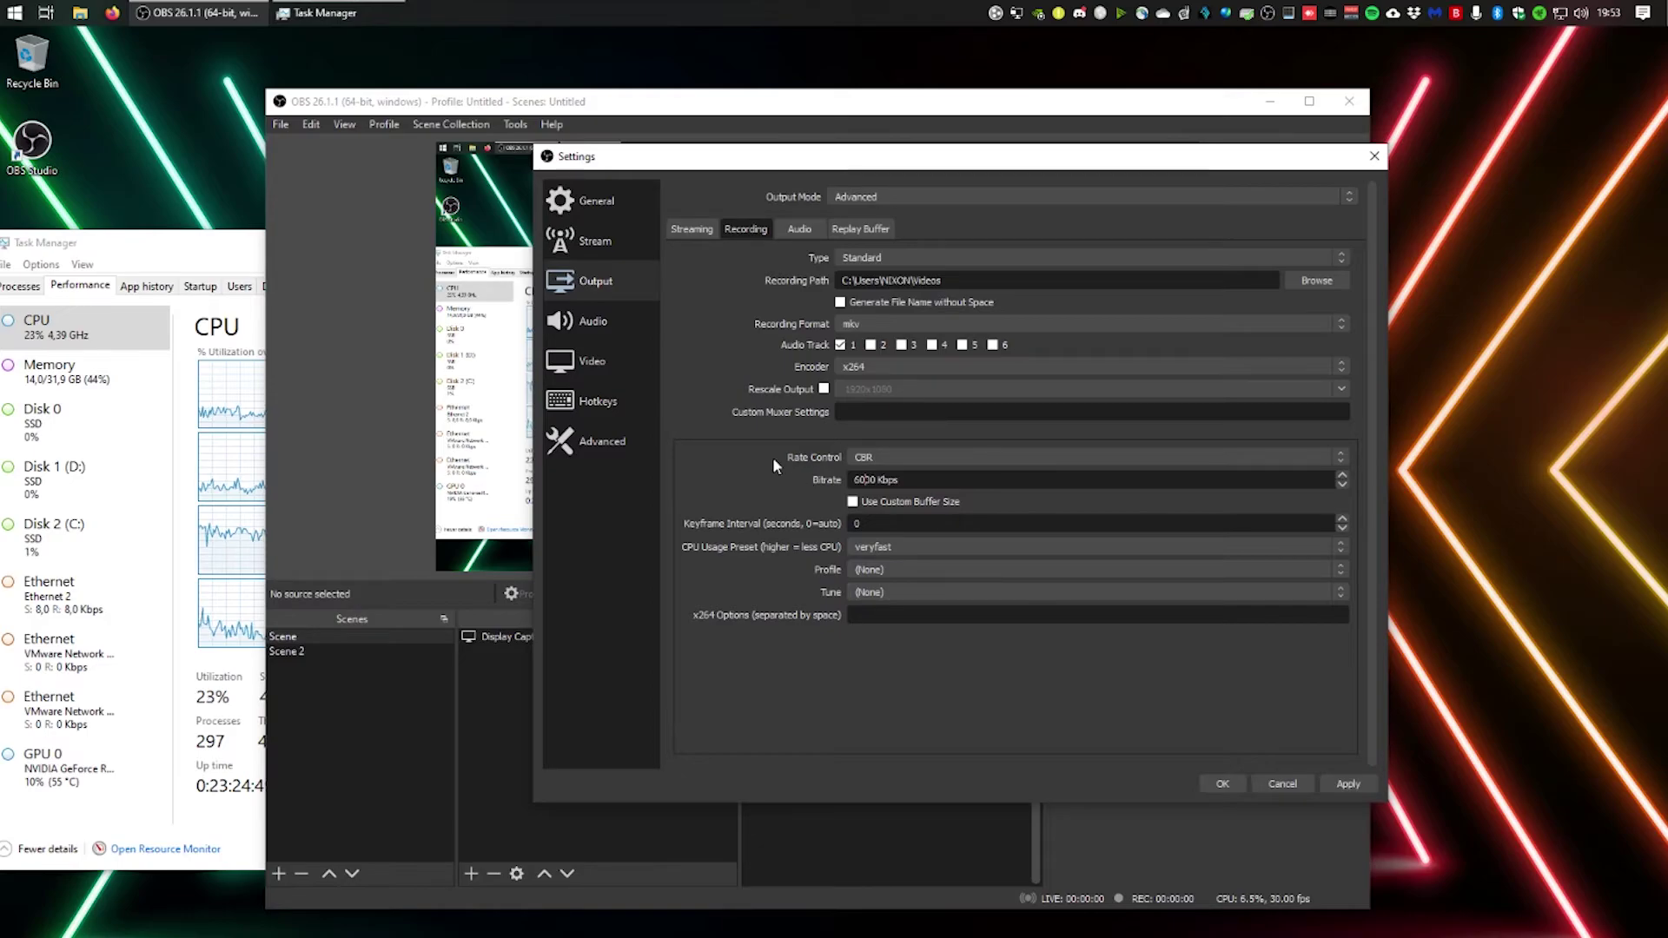
double_click(871, 524)
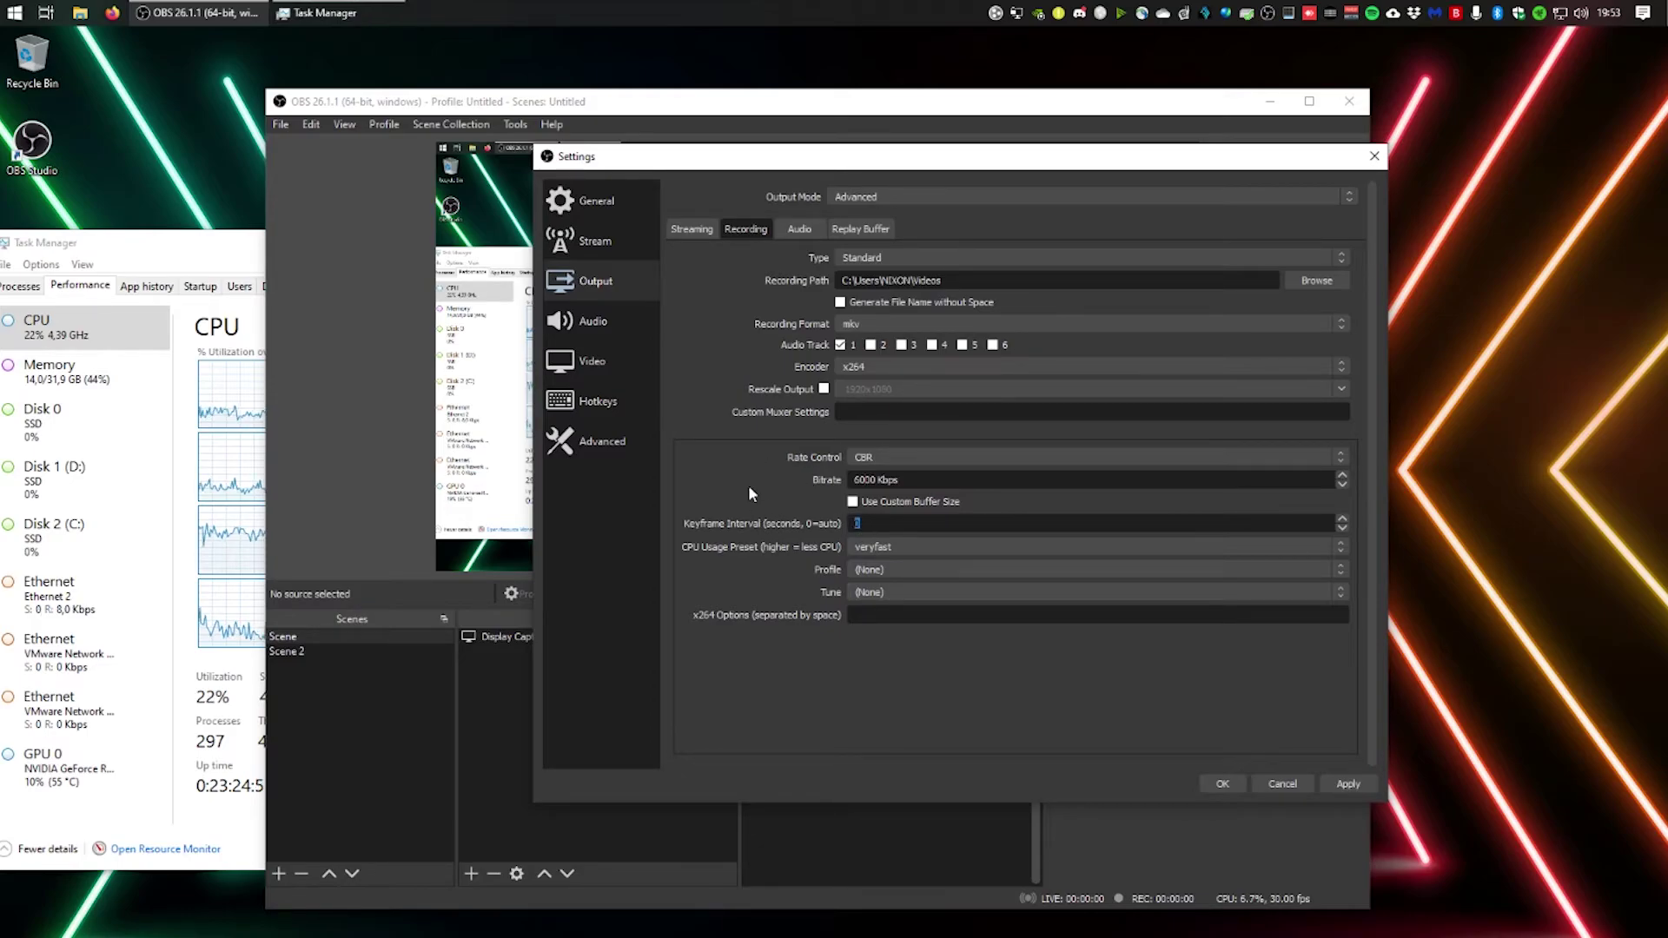
key("Tab")
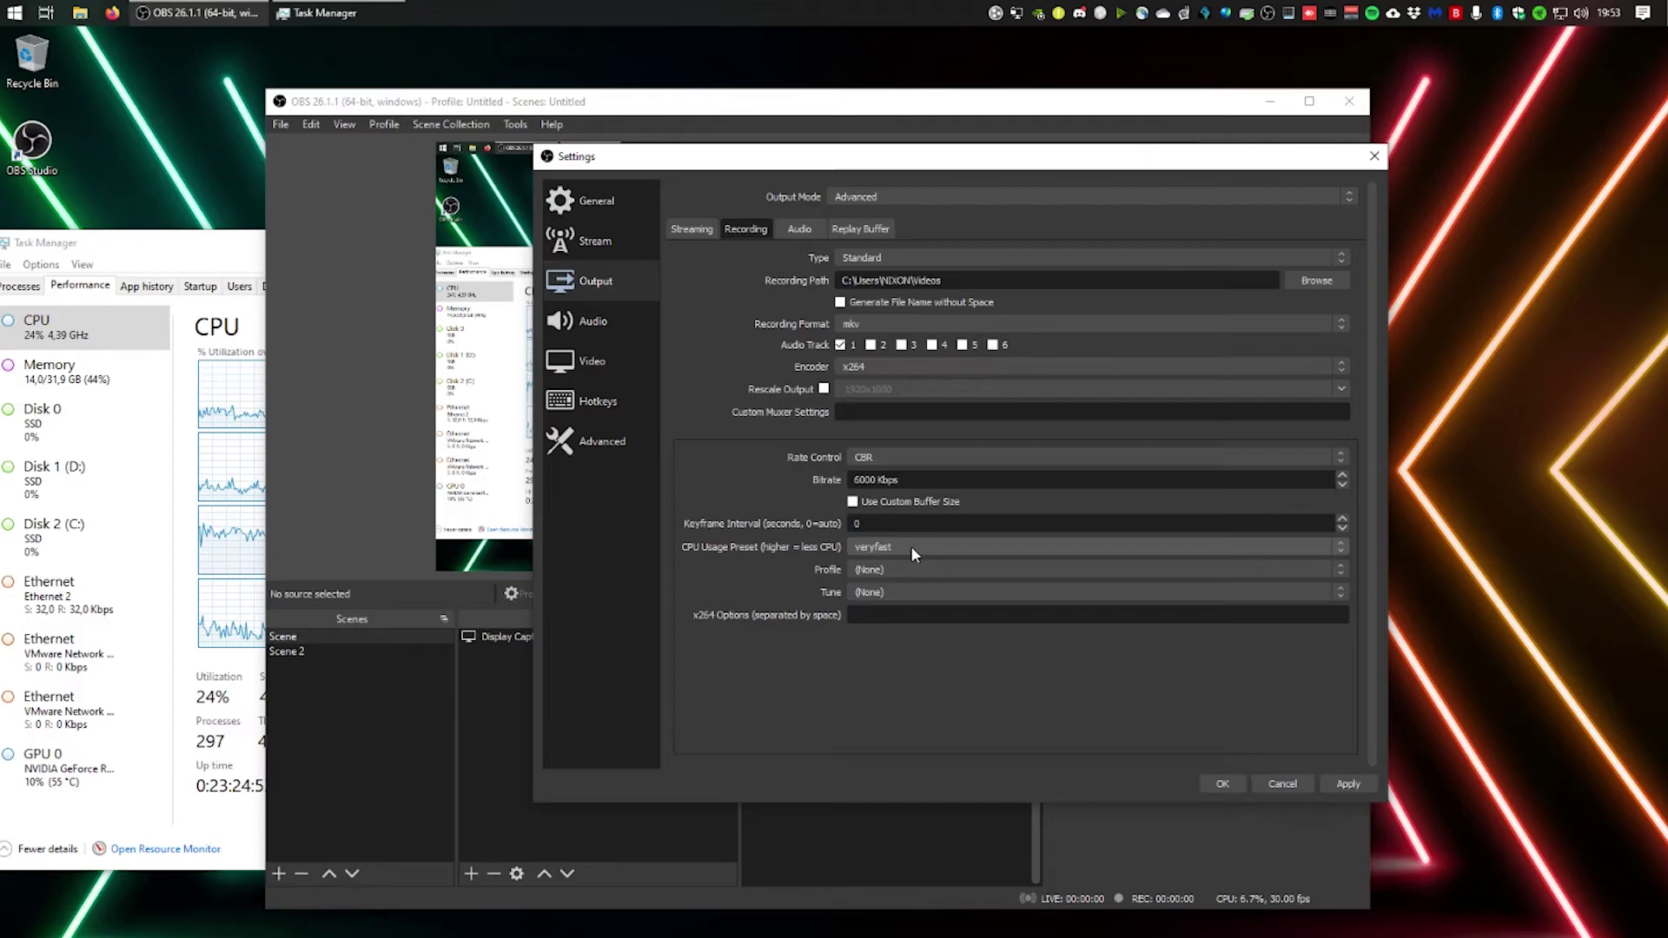
Try the ultrafast and veryfast CPU usage presets for the recording encoder, then choose faster.
left_click(910, 546)
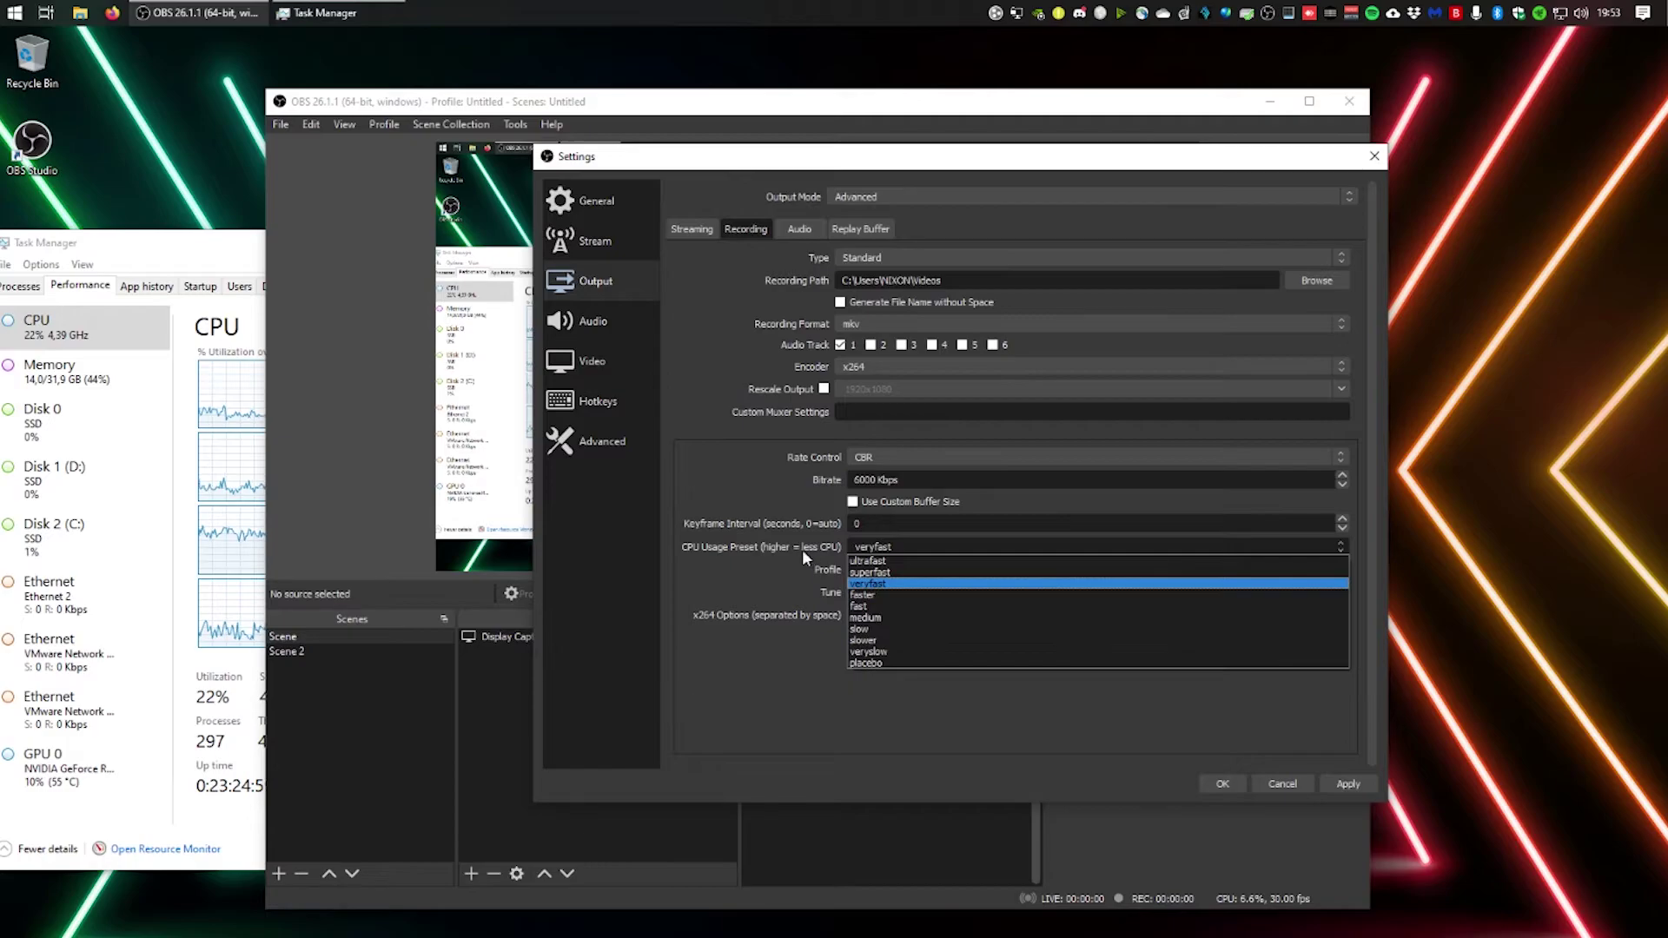
left_click(879, 560)
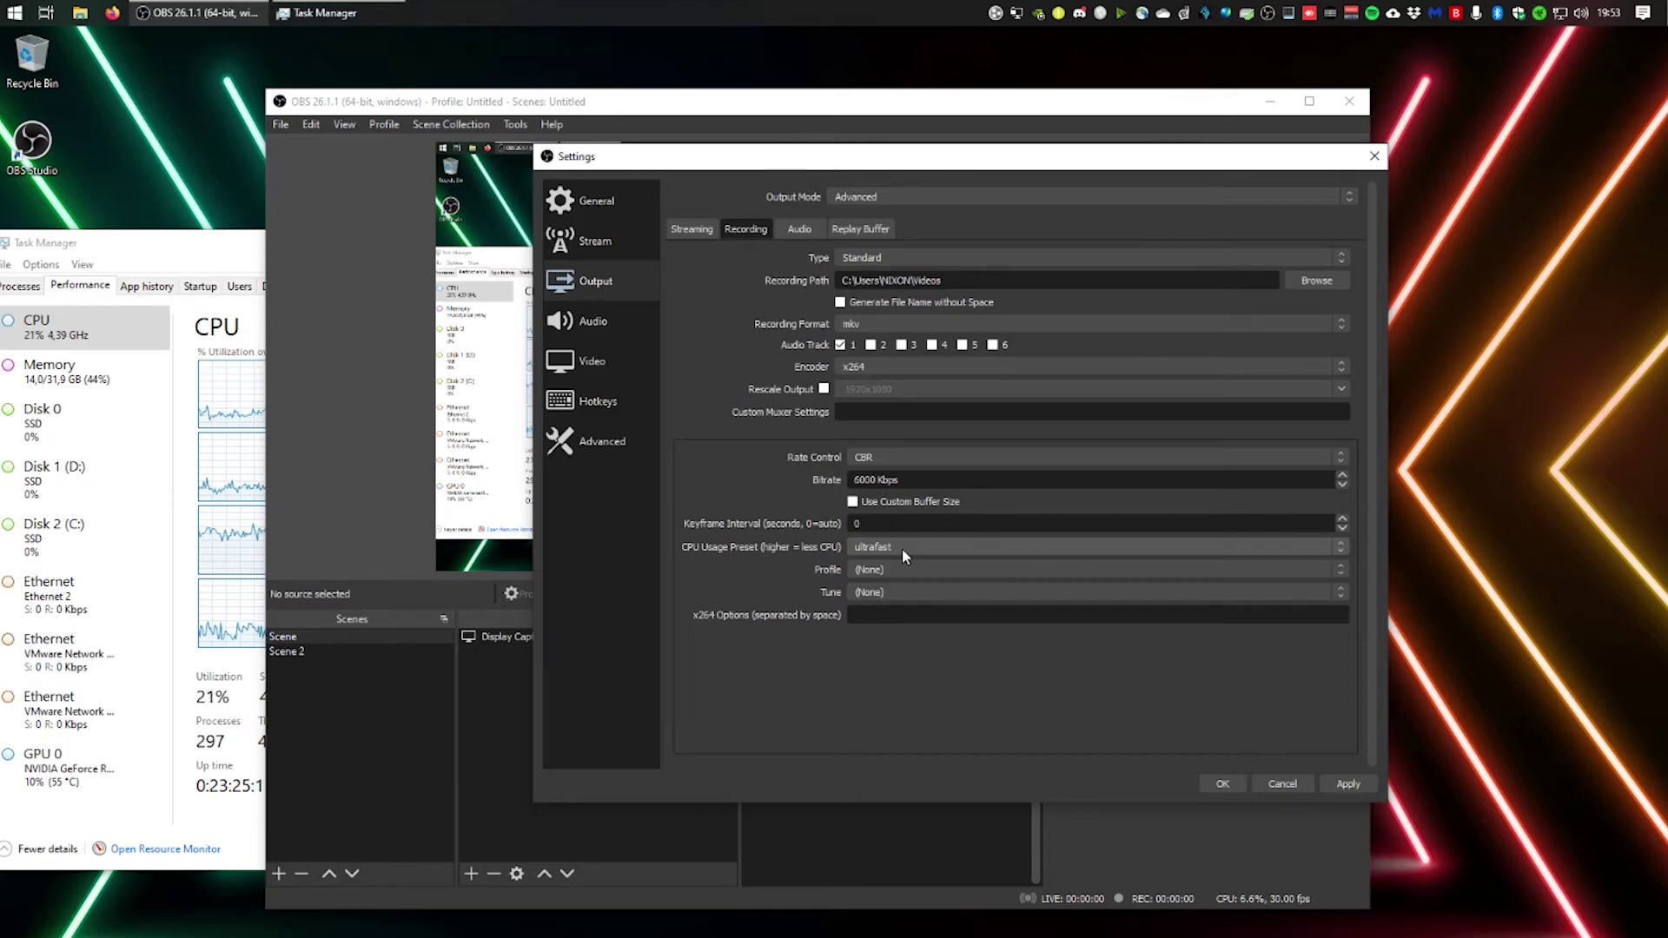
left_click(904, 555)
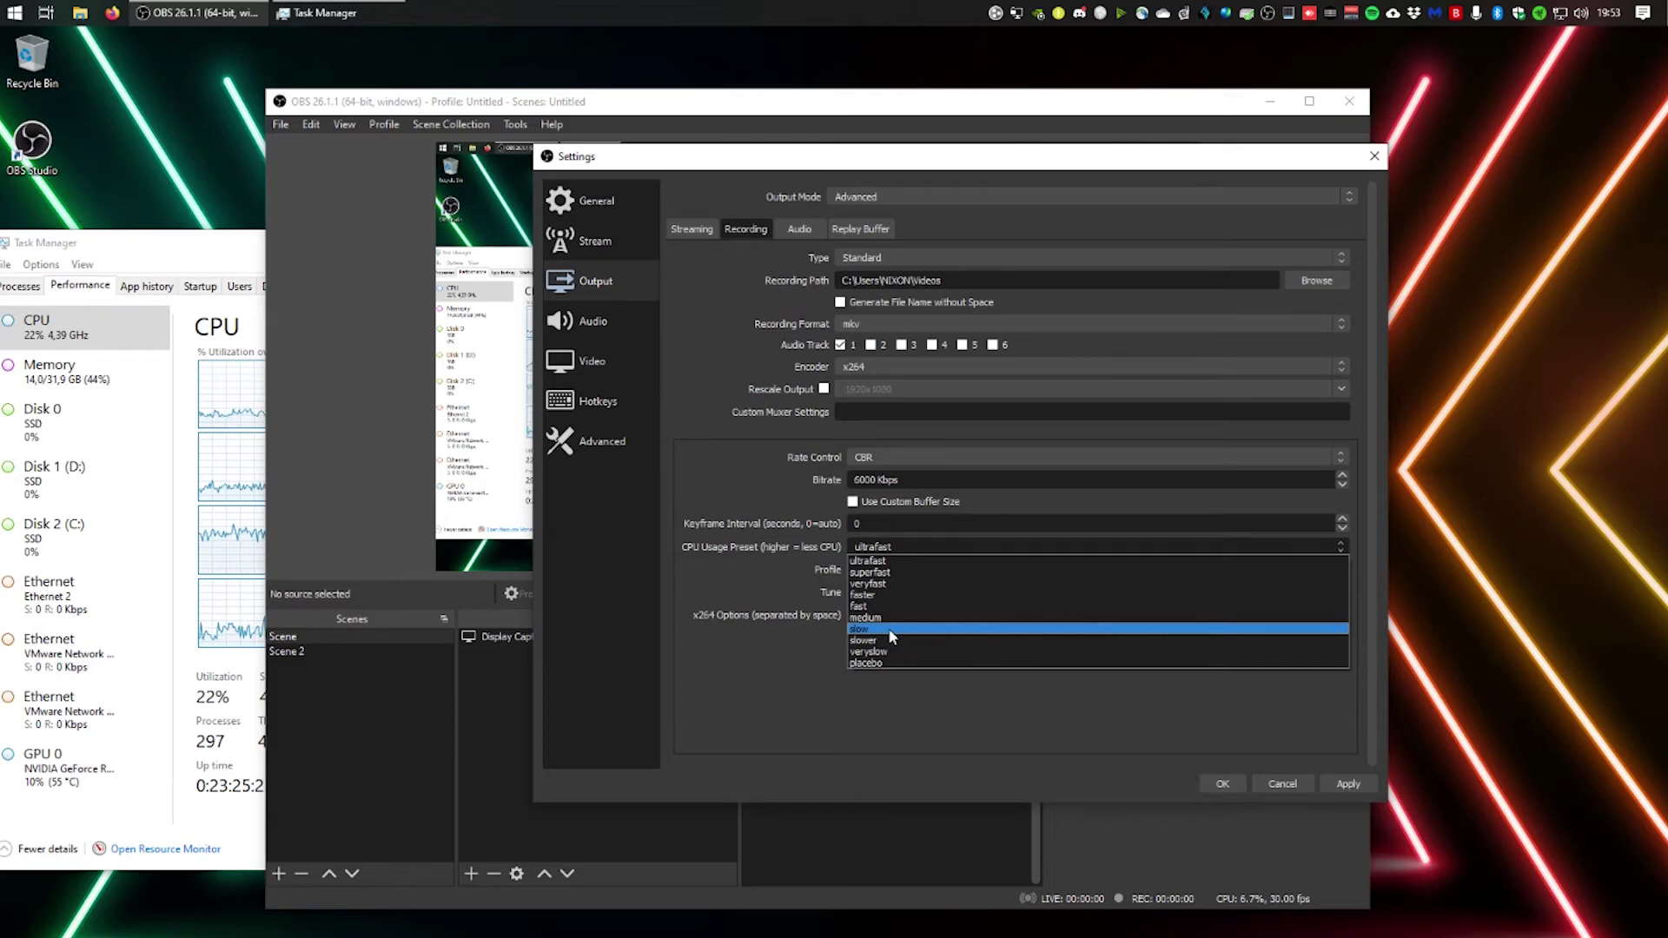
left_click(884, 581)
left_click(905, 545)
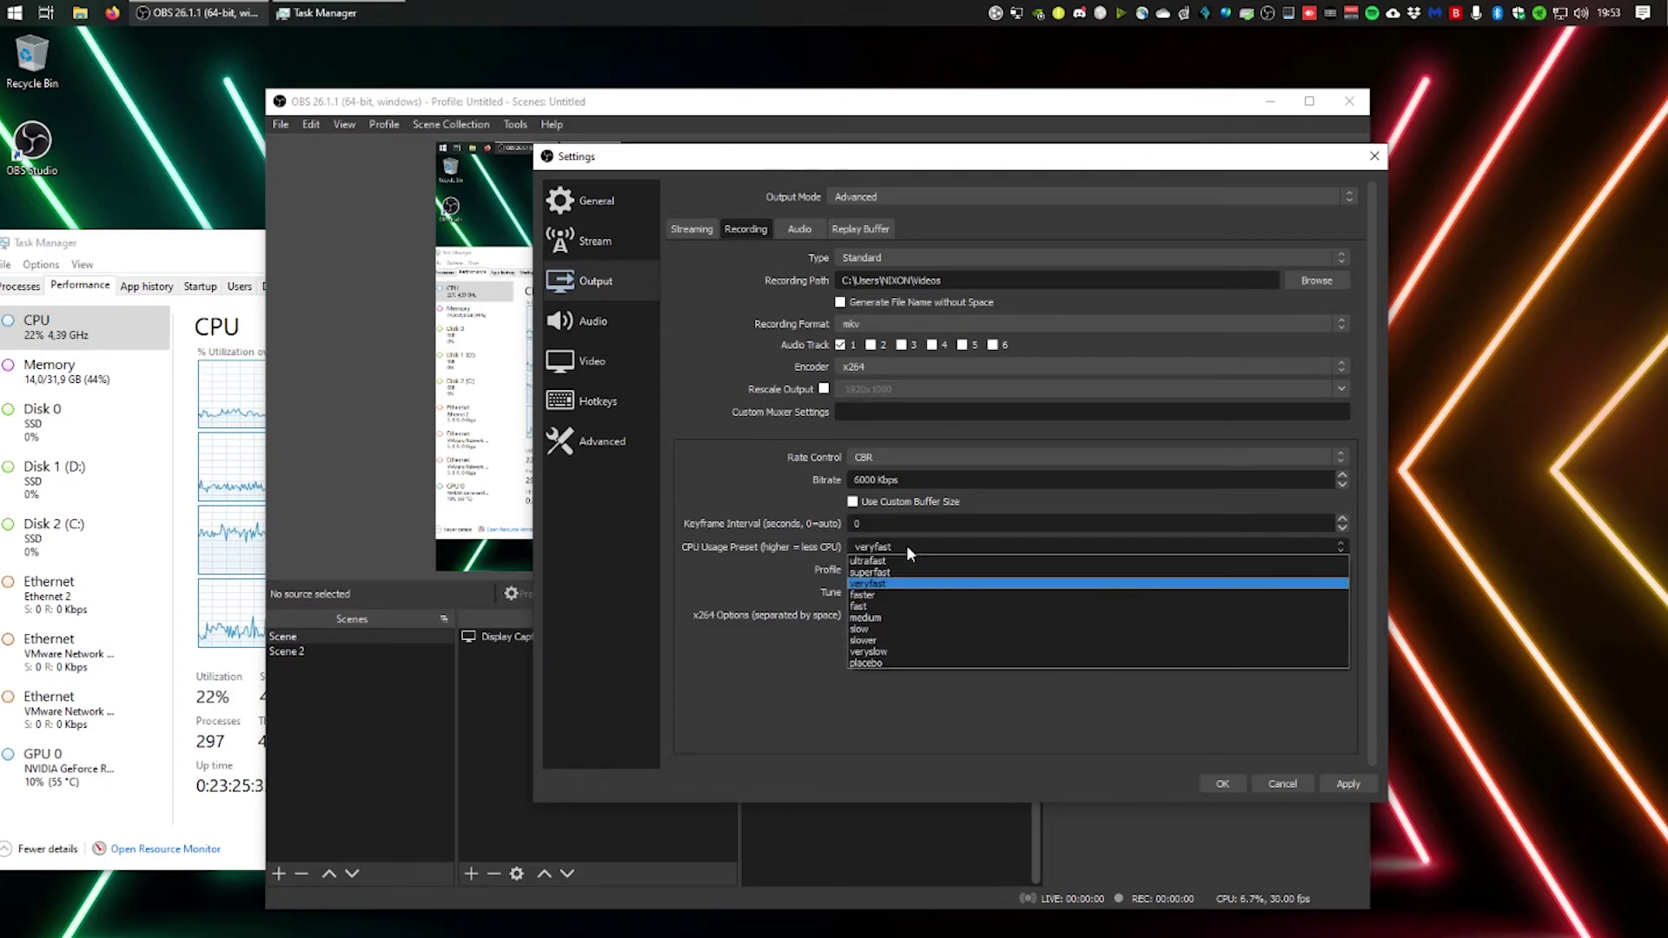
left_click(881, 594)
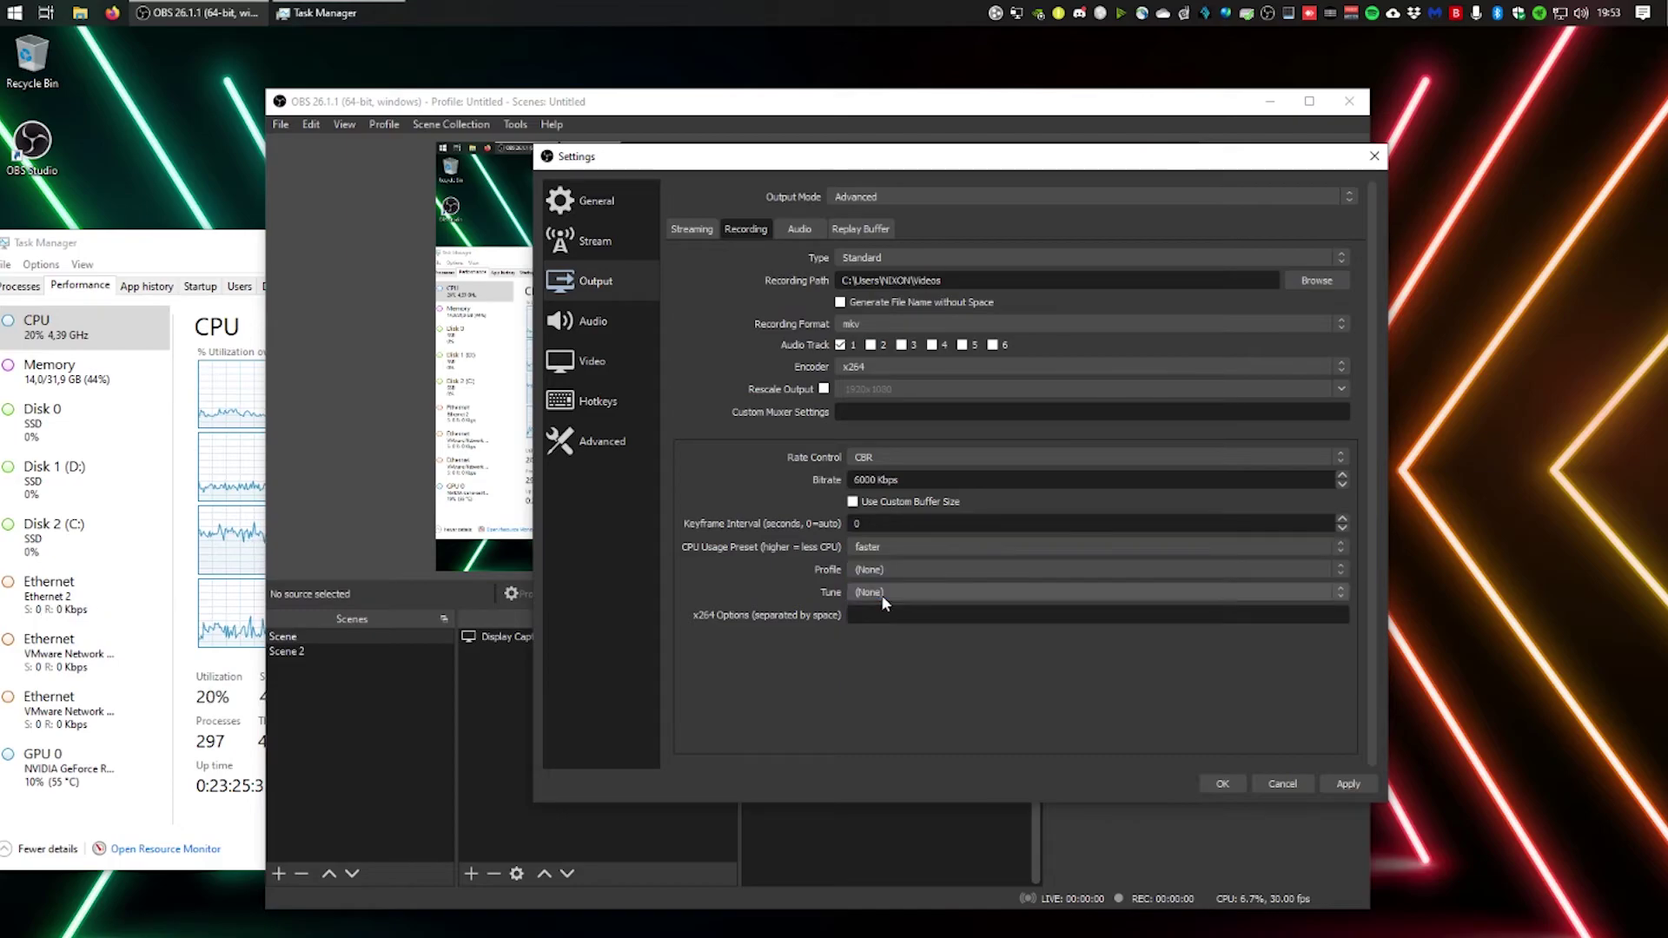
Set the recording encoder's profile to high, look at the tune options, and save the settings.
left_click(891, 569)
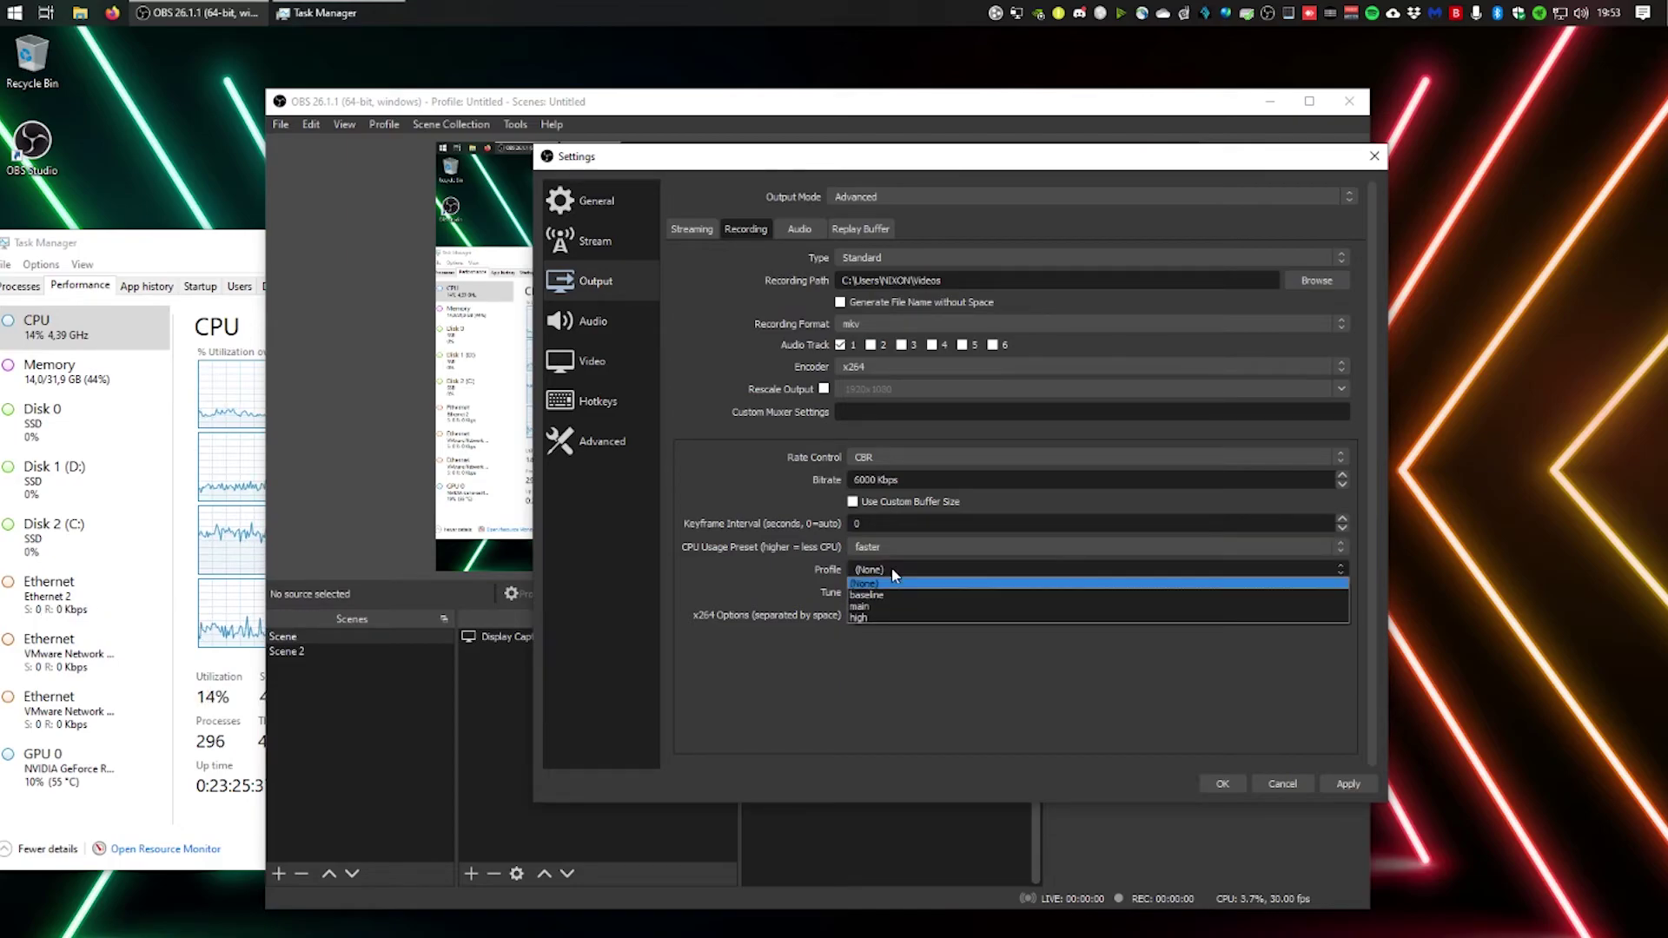
left_click(862, 617)
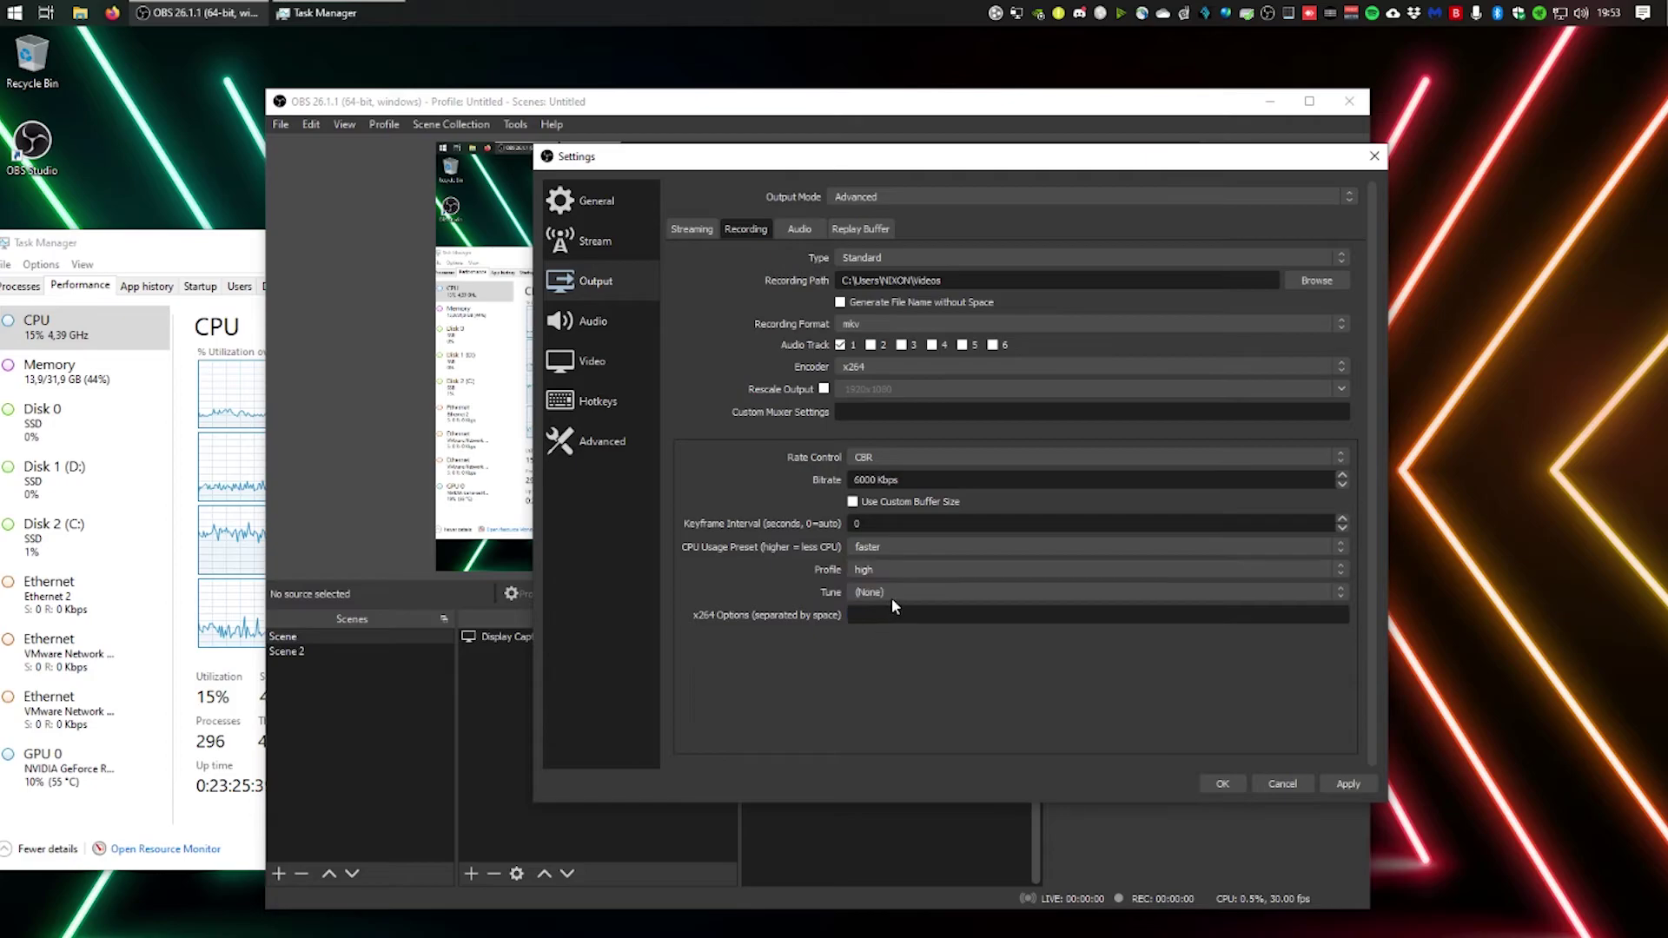
left_click(901, 594)
left_click(902, 594)
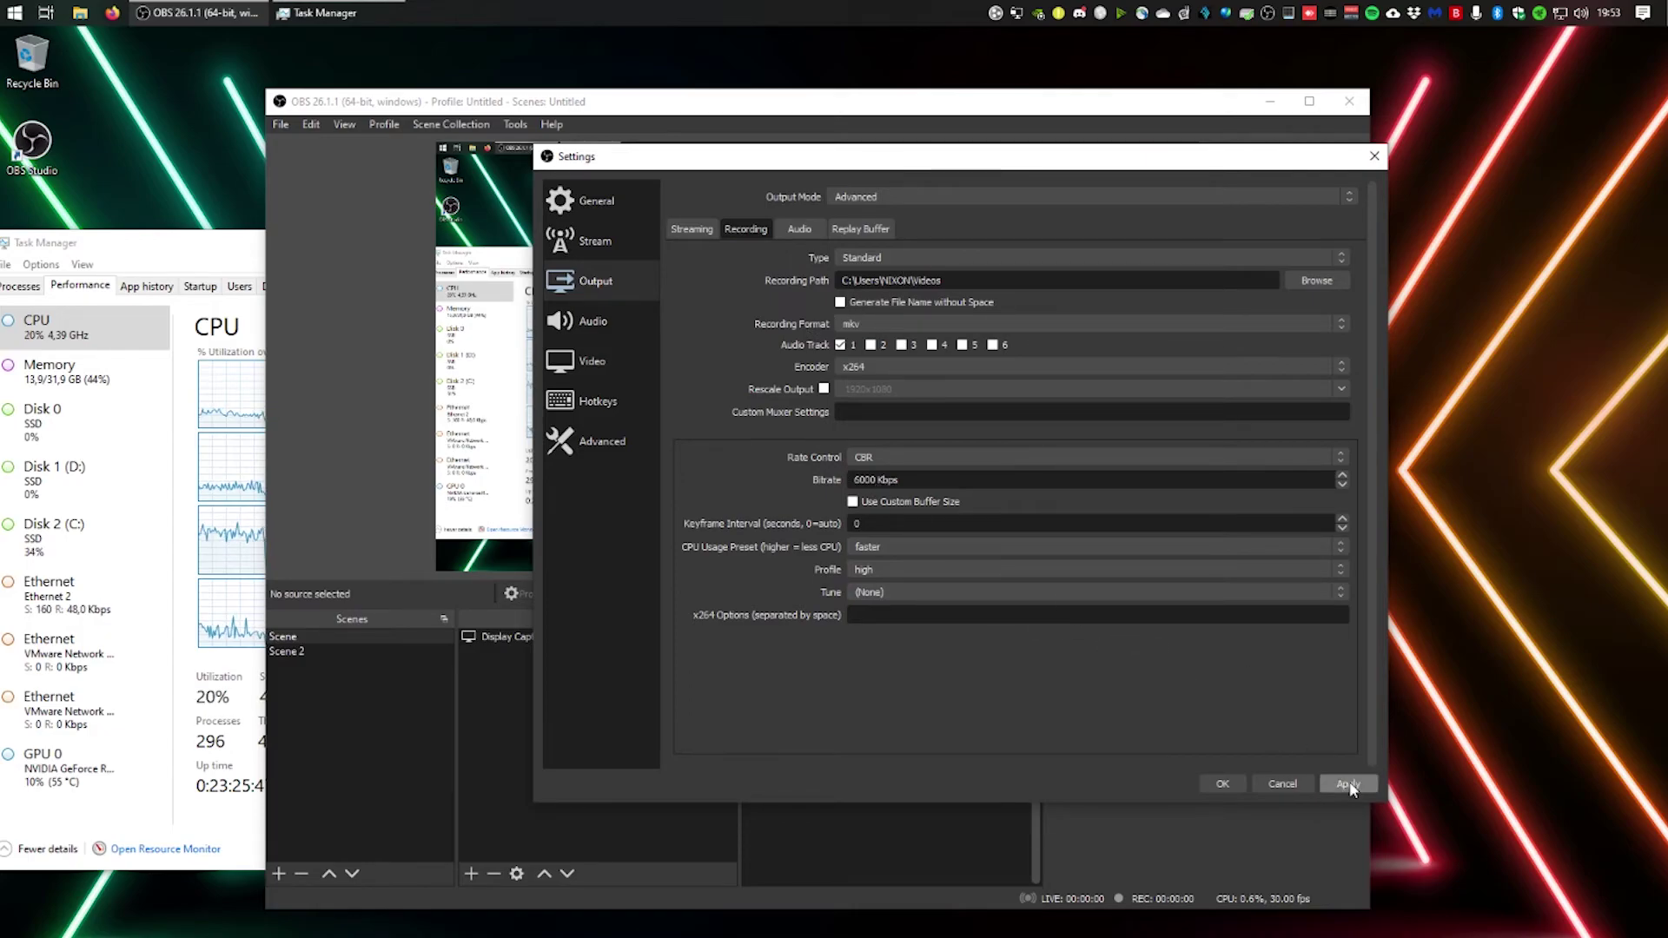
left_click(1222, 784)
Start a recording with the x264 encoder and open the Stats window below the preview.
left_click(1261, 662)
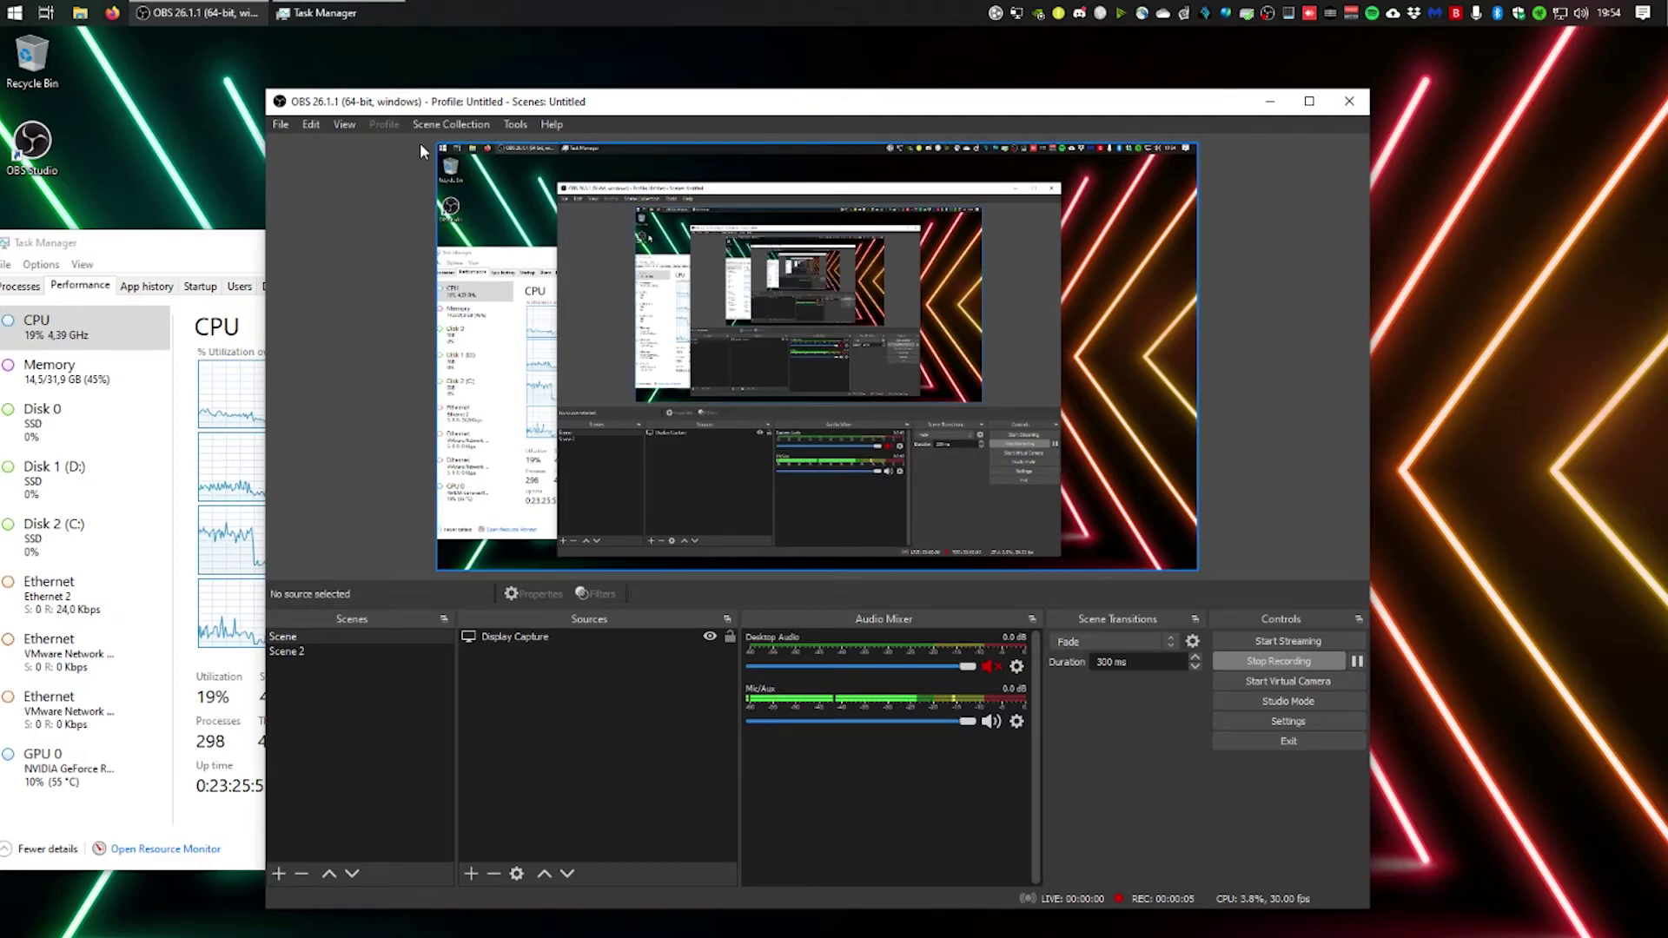
left_click(504, 123)
mouse_move(347, 126)
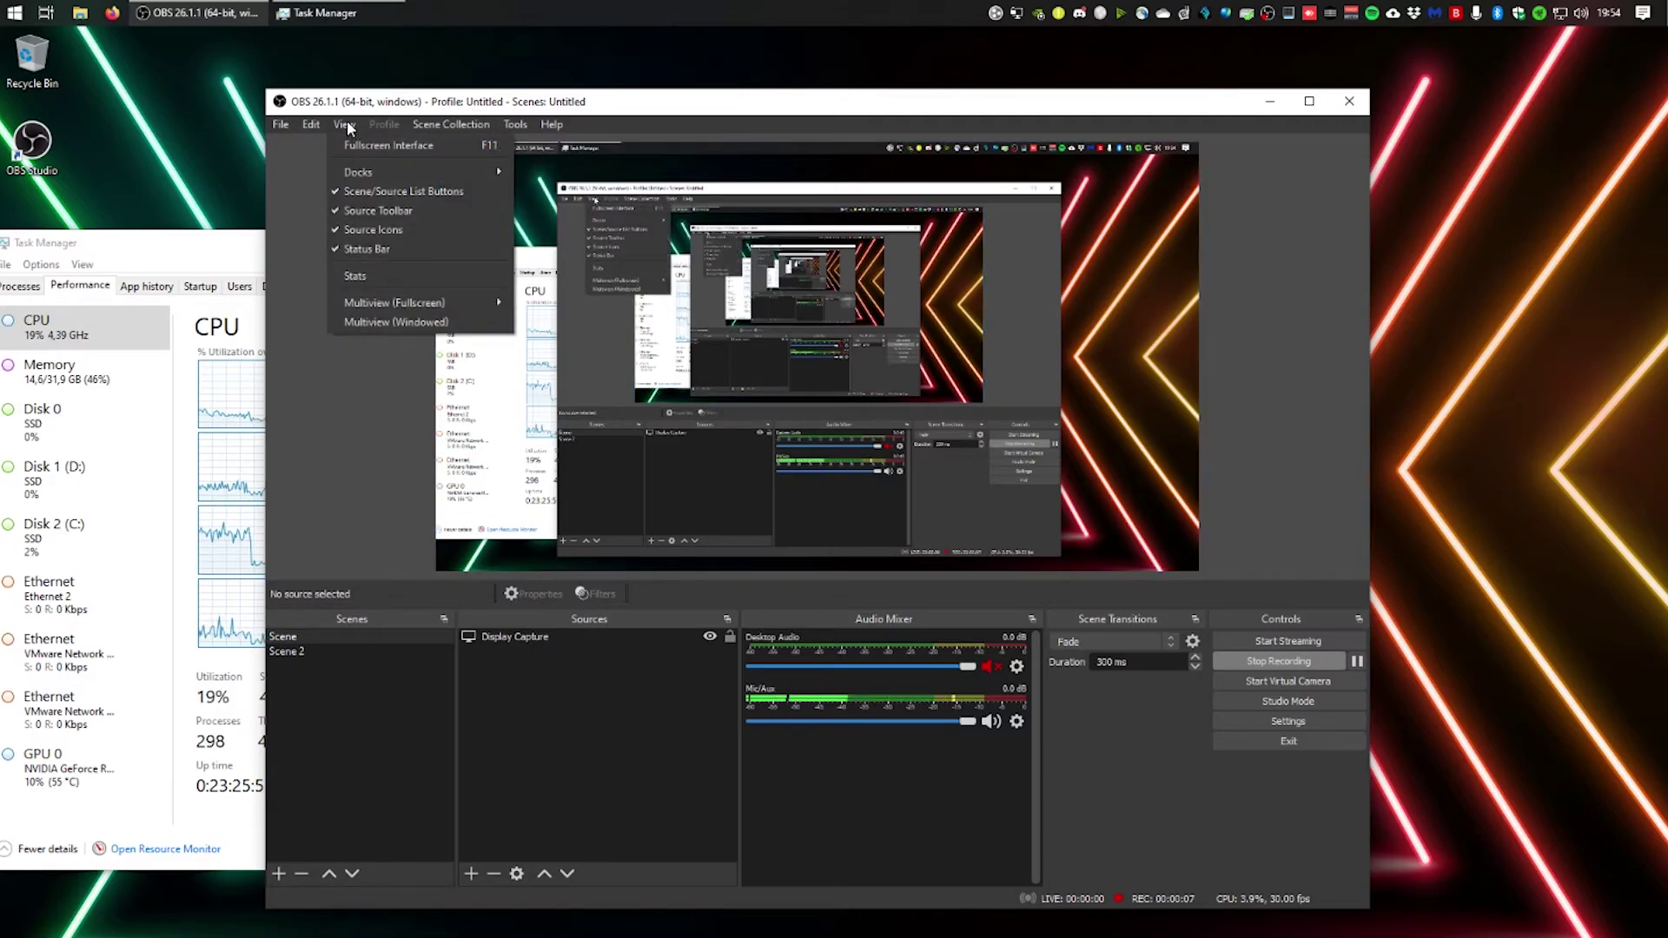
left_click(373, 276)
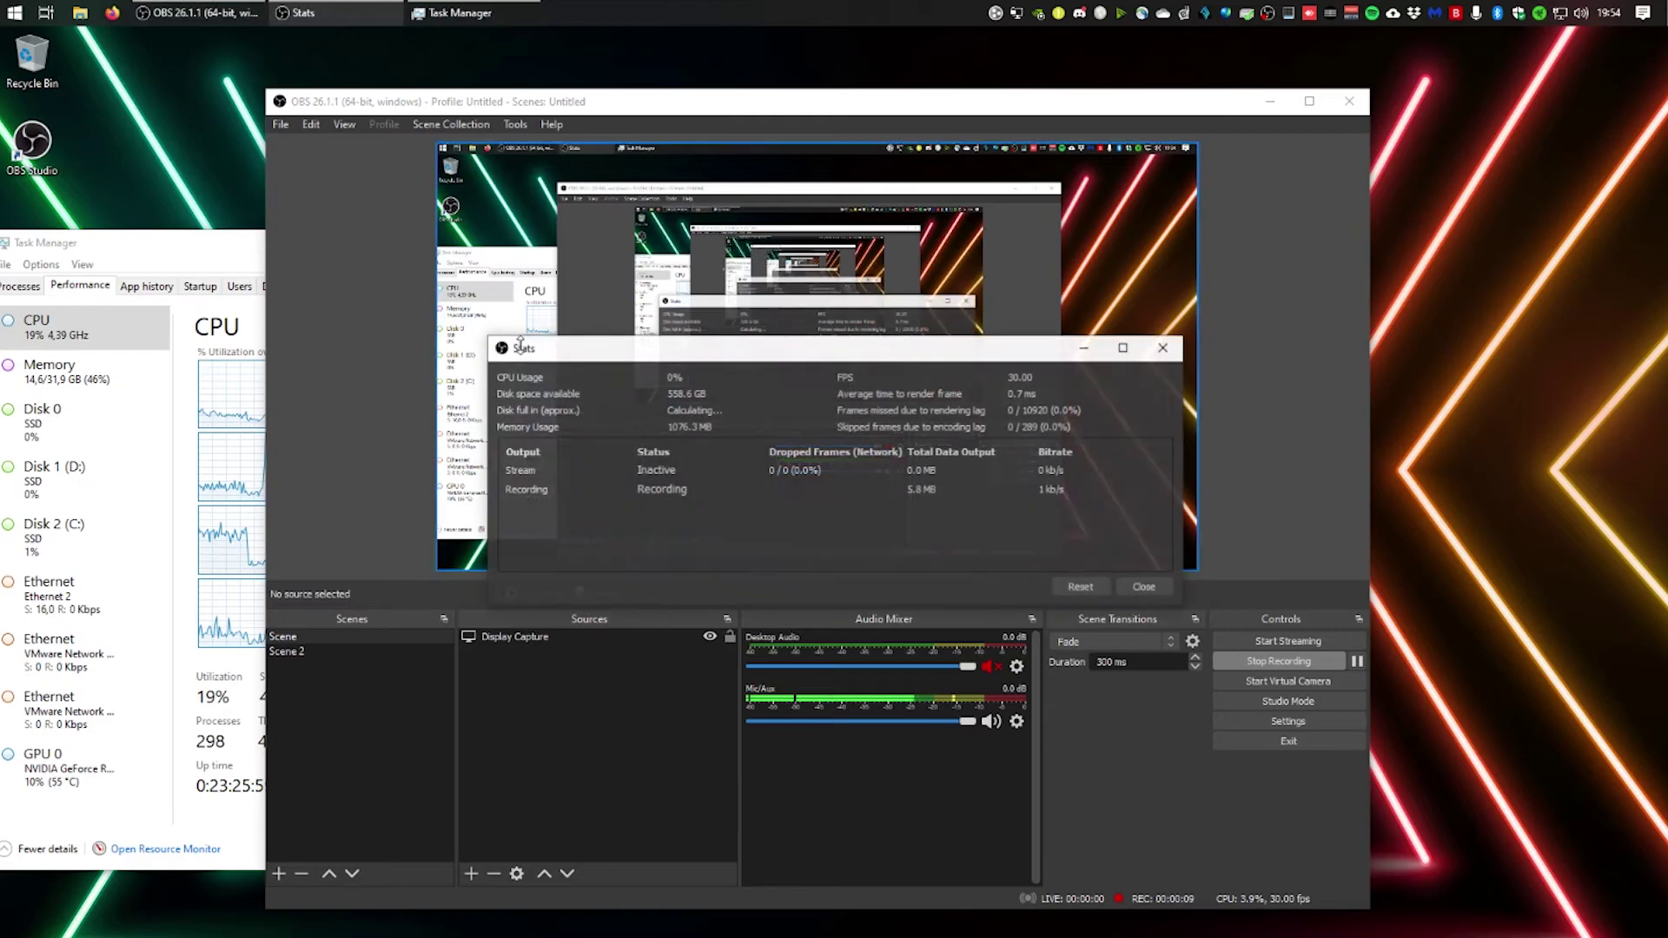
left_click_drag(795, 355, 755, 630)
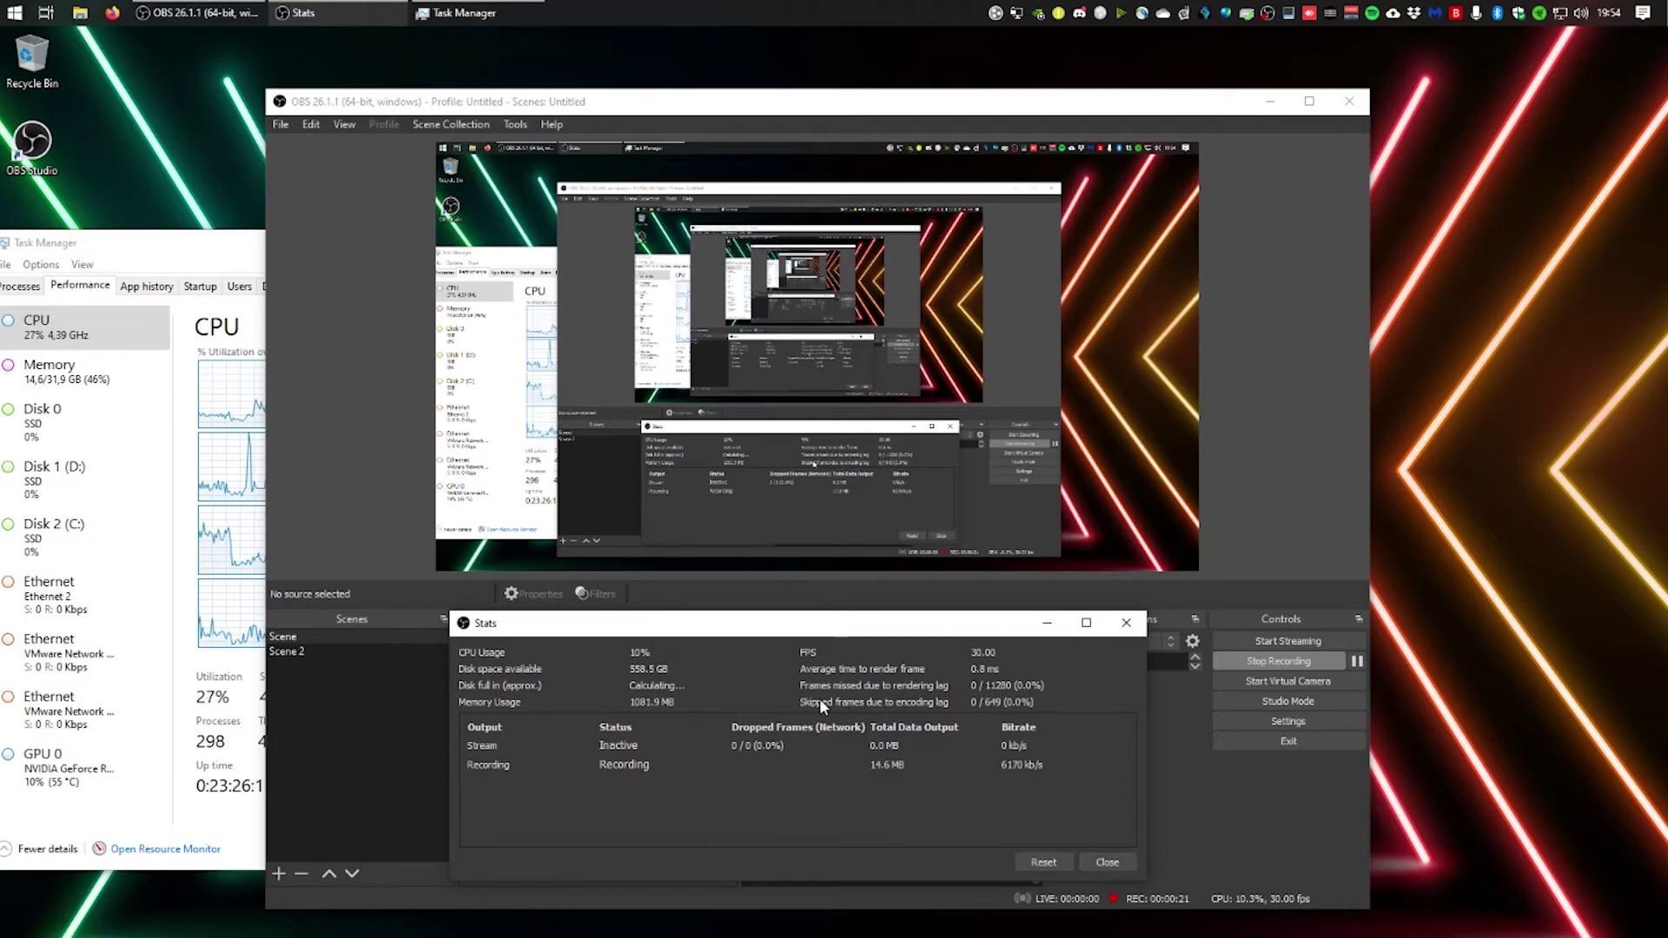
Narrow the Stats window and place it beside the main OBS window, closing Task Manager to make room.
left_click_drag(942, 633, 1457, 635)
left_click_drag(1059, 106, 878, 78)
left_click_drag(1366, 635, 1344, 611)
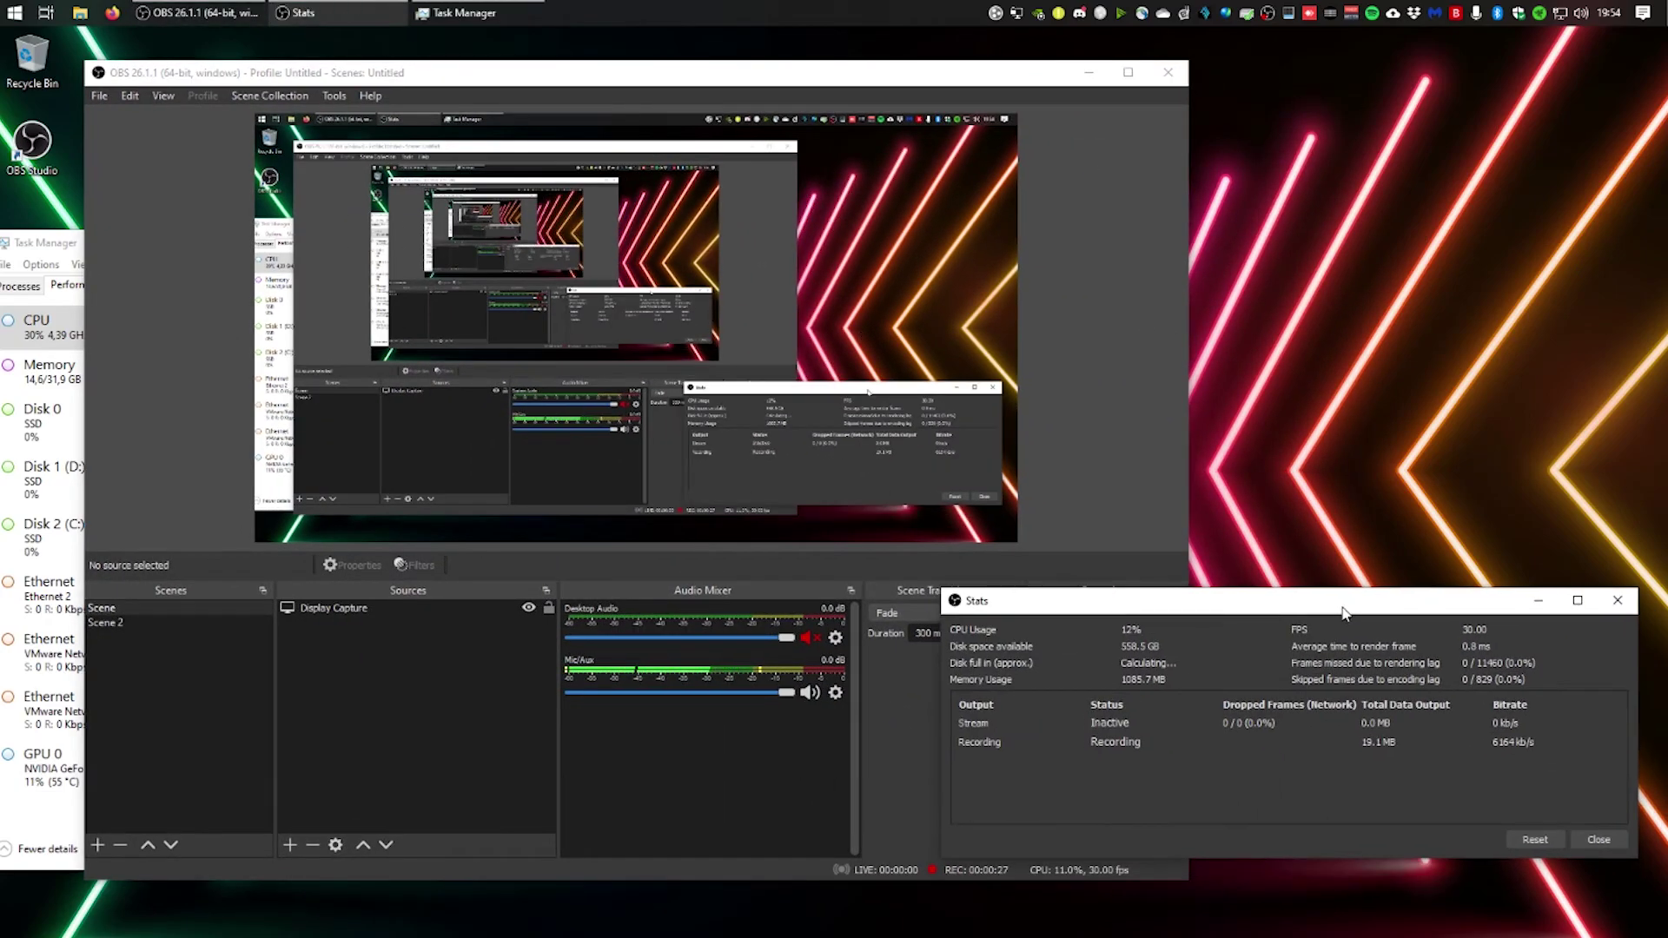
left_click_drag(942, 680, 1154, 680)
left_click_drag(1300, 615, 1251, 447)
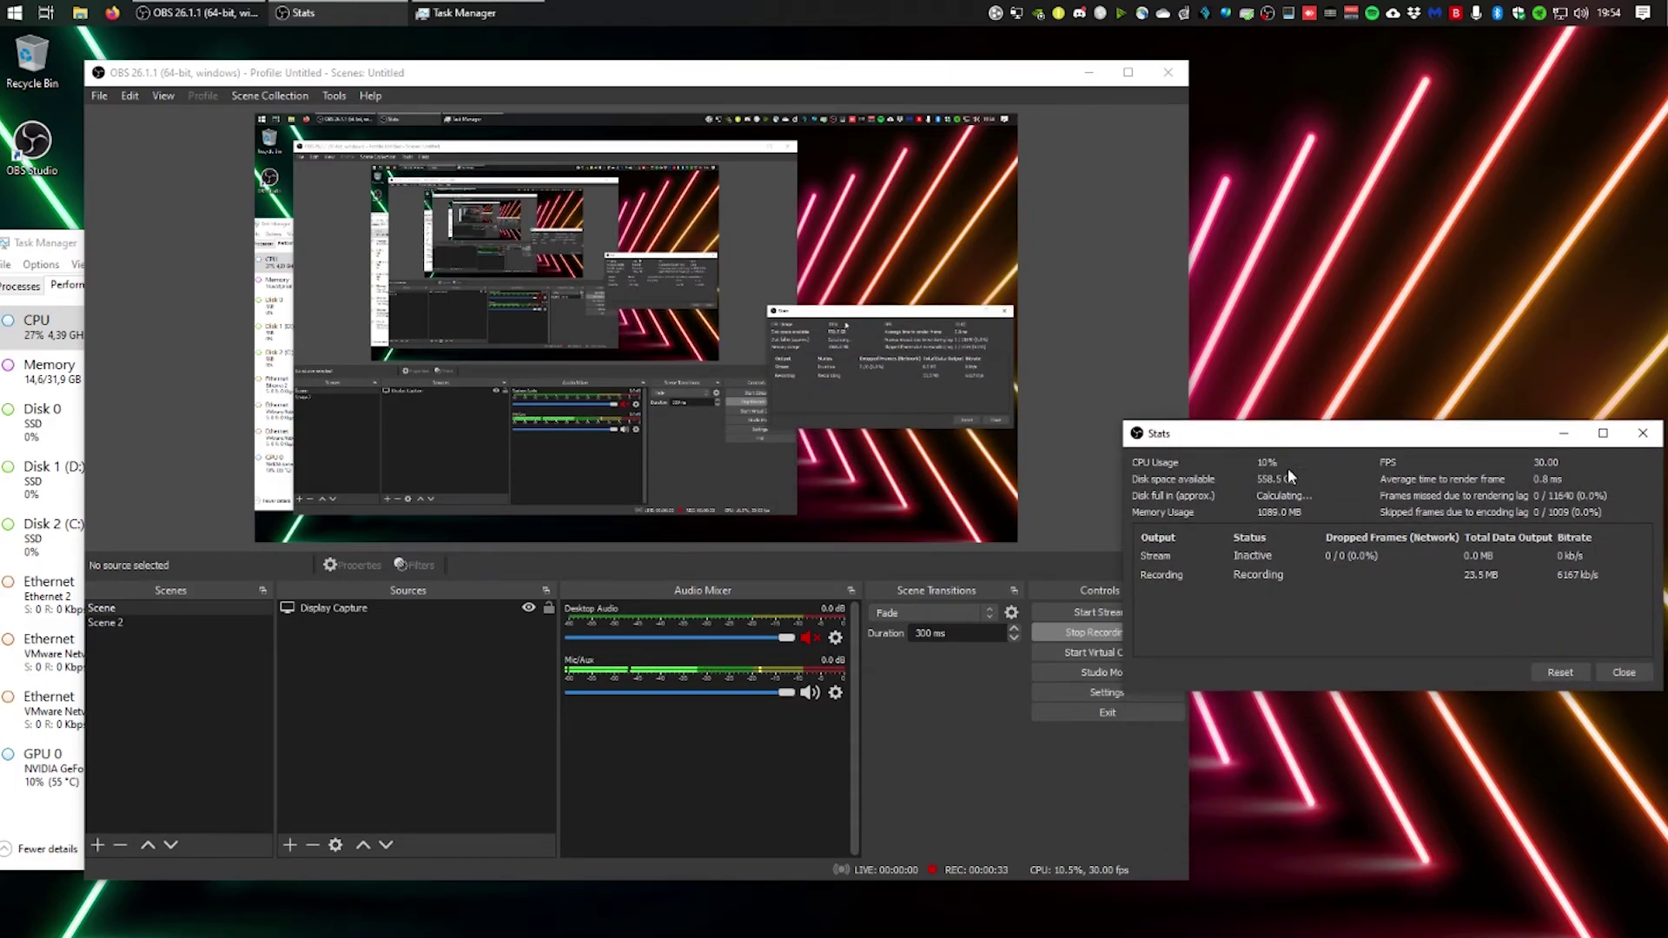
left_click(53, 313)
left_click(560, 217)
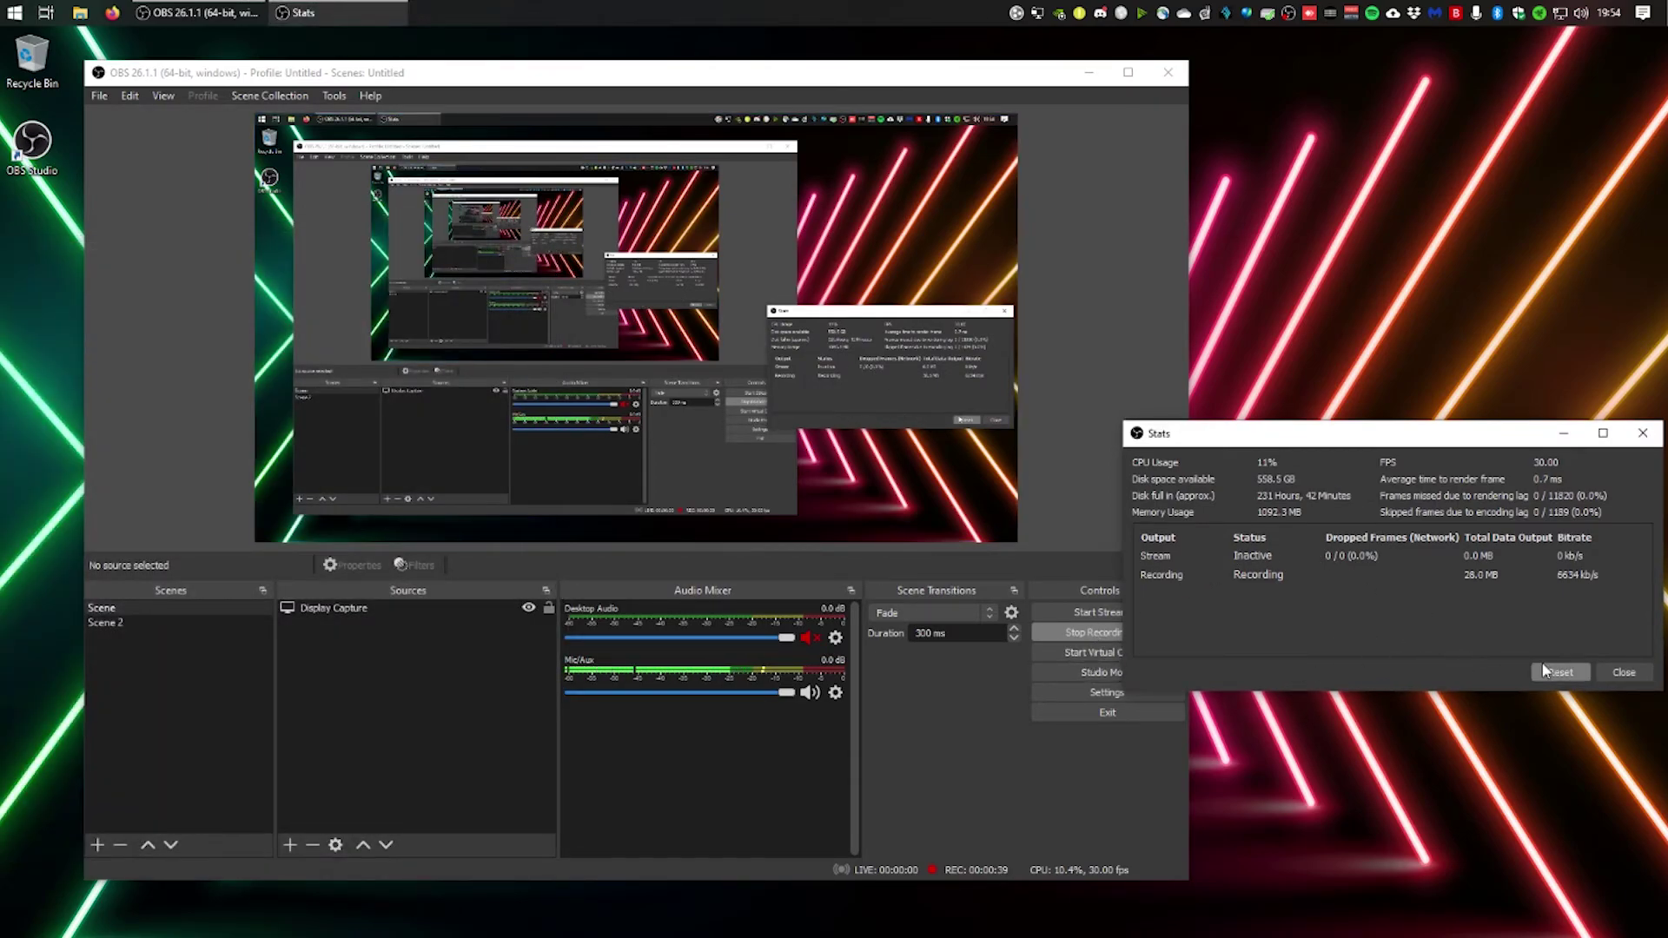
left_click_drag(860, 74, 794, 64)
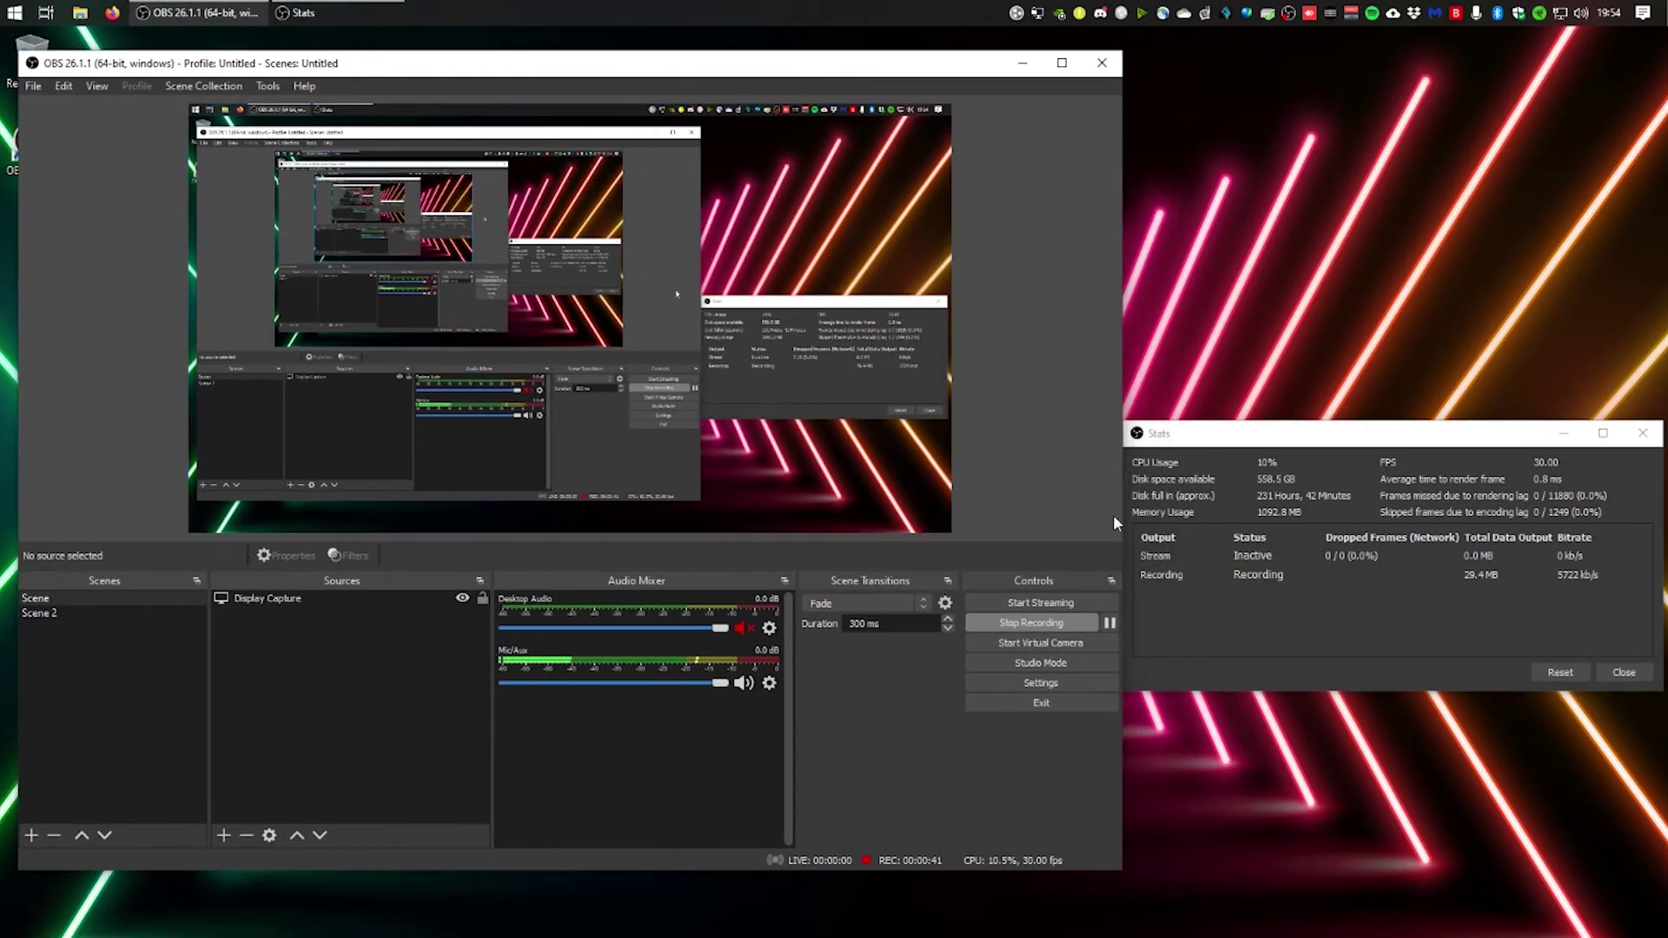
Stop the running recording, set the recording encoder's bitrate to 15000 Kbps, and save the settings.
left_click(1039, 623)
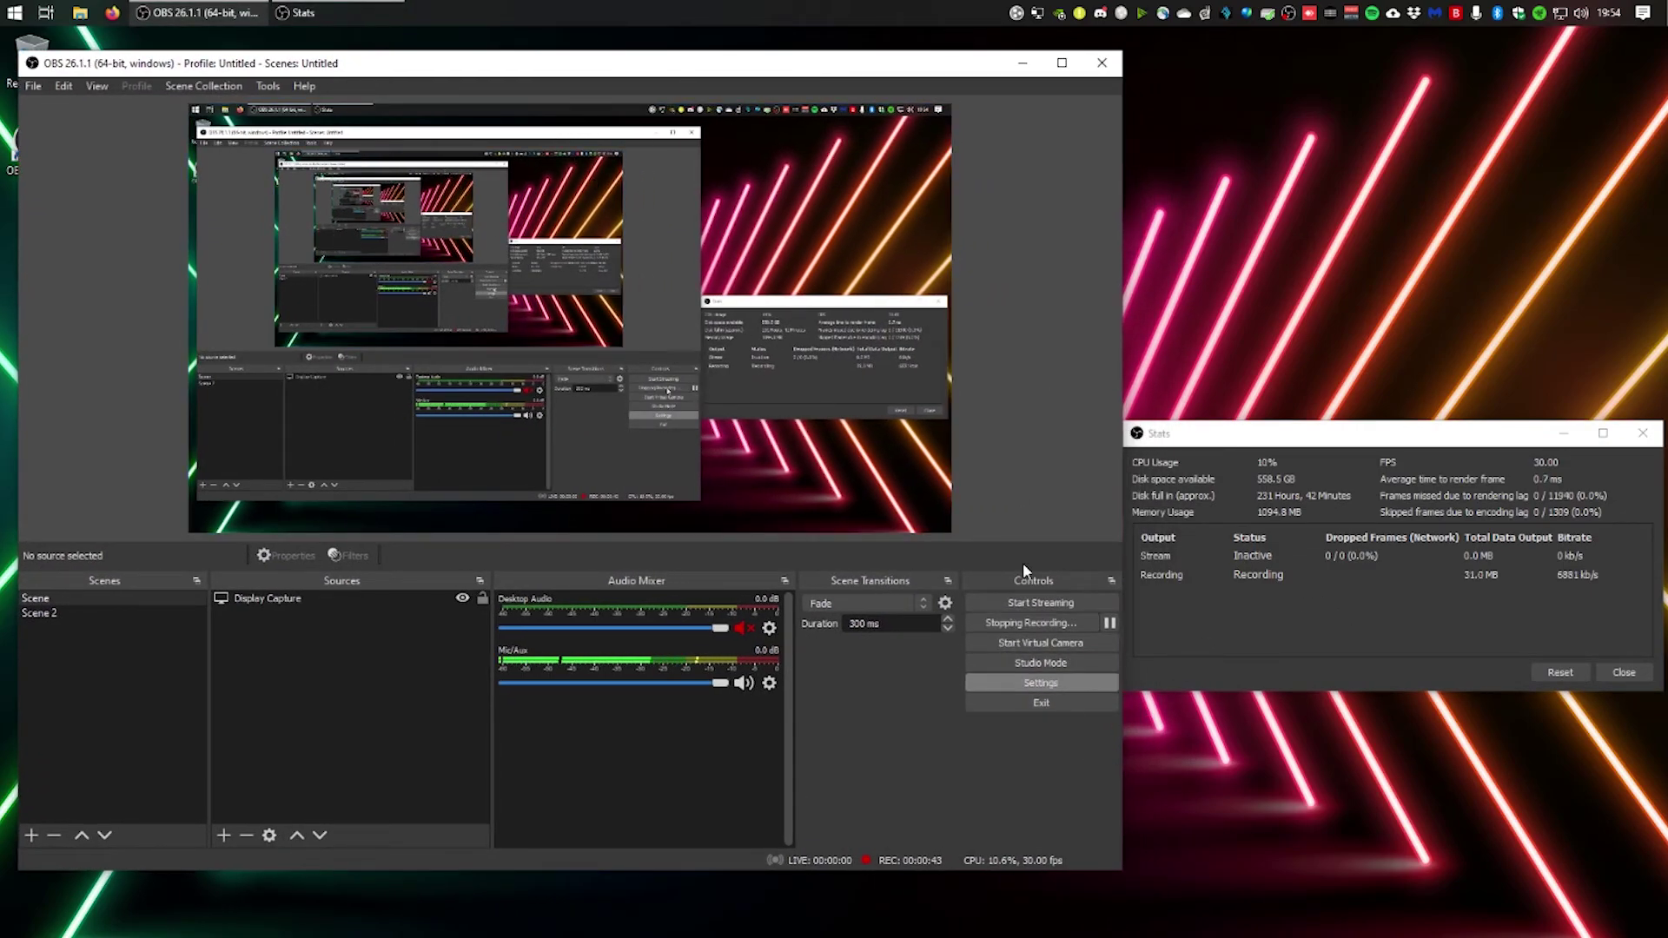
left_click(1040, 682)
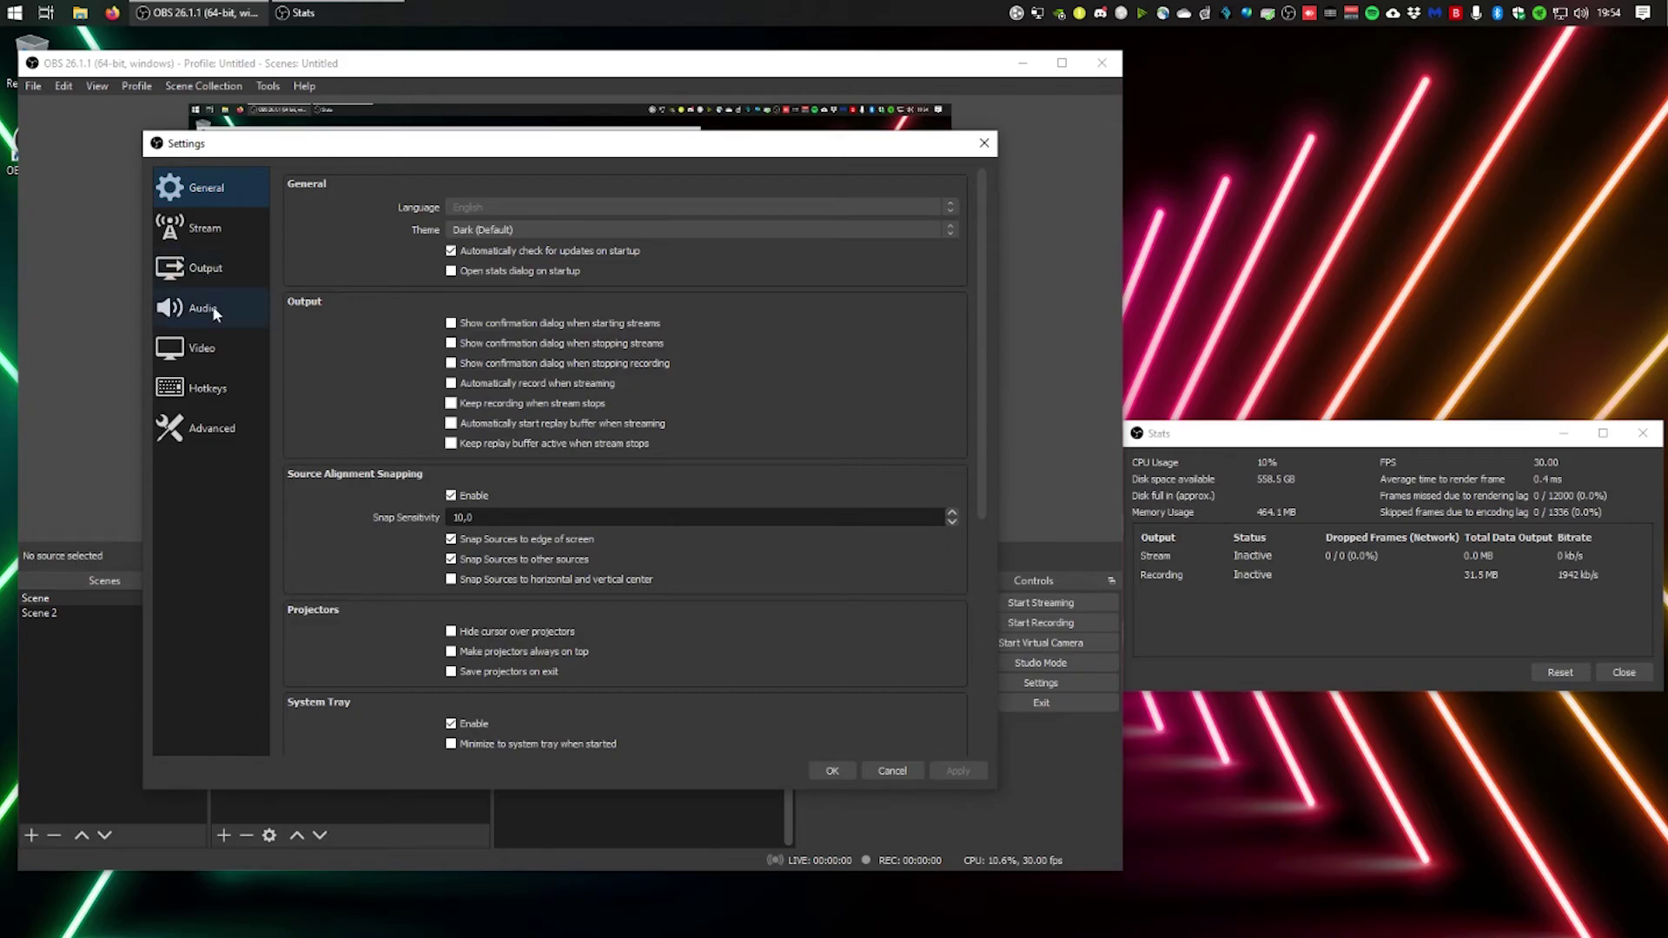
left_click(205, 267)
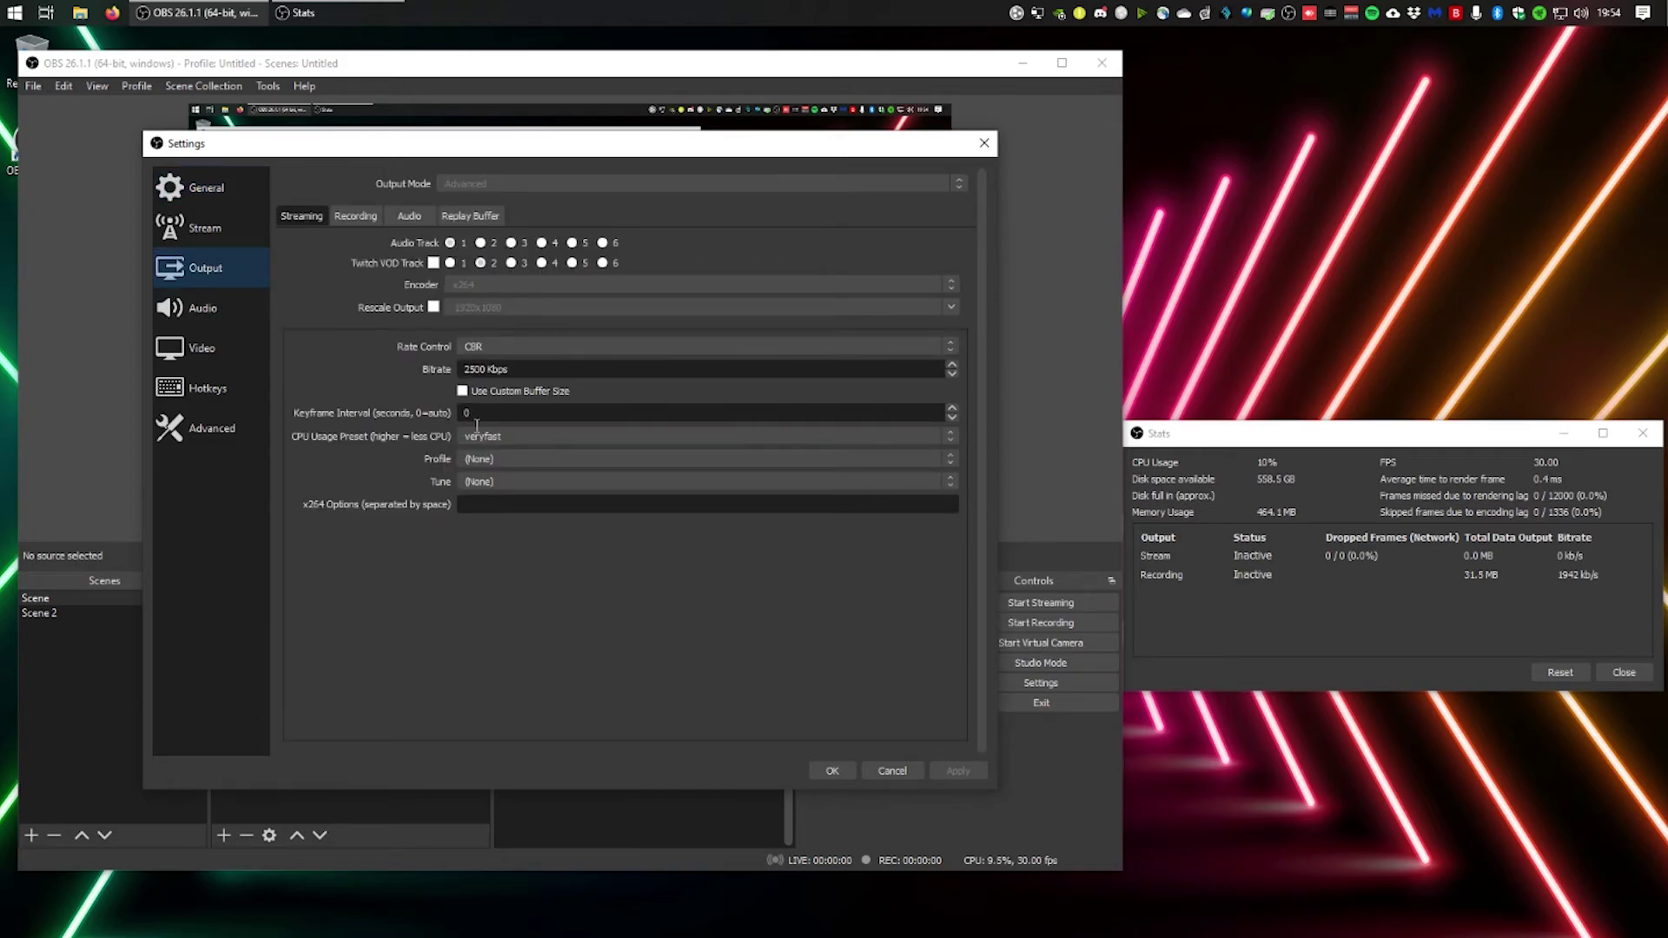
left_click(355, 215)
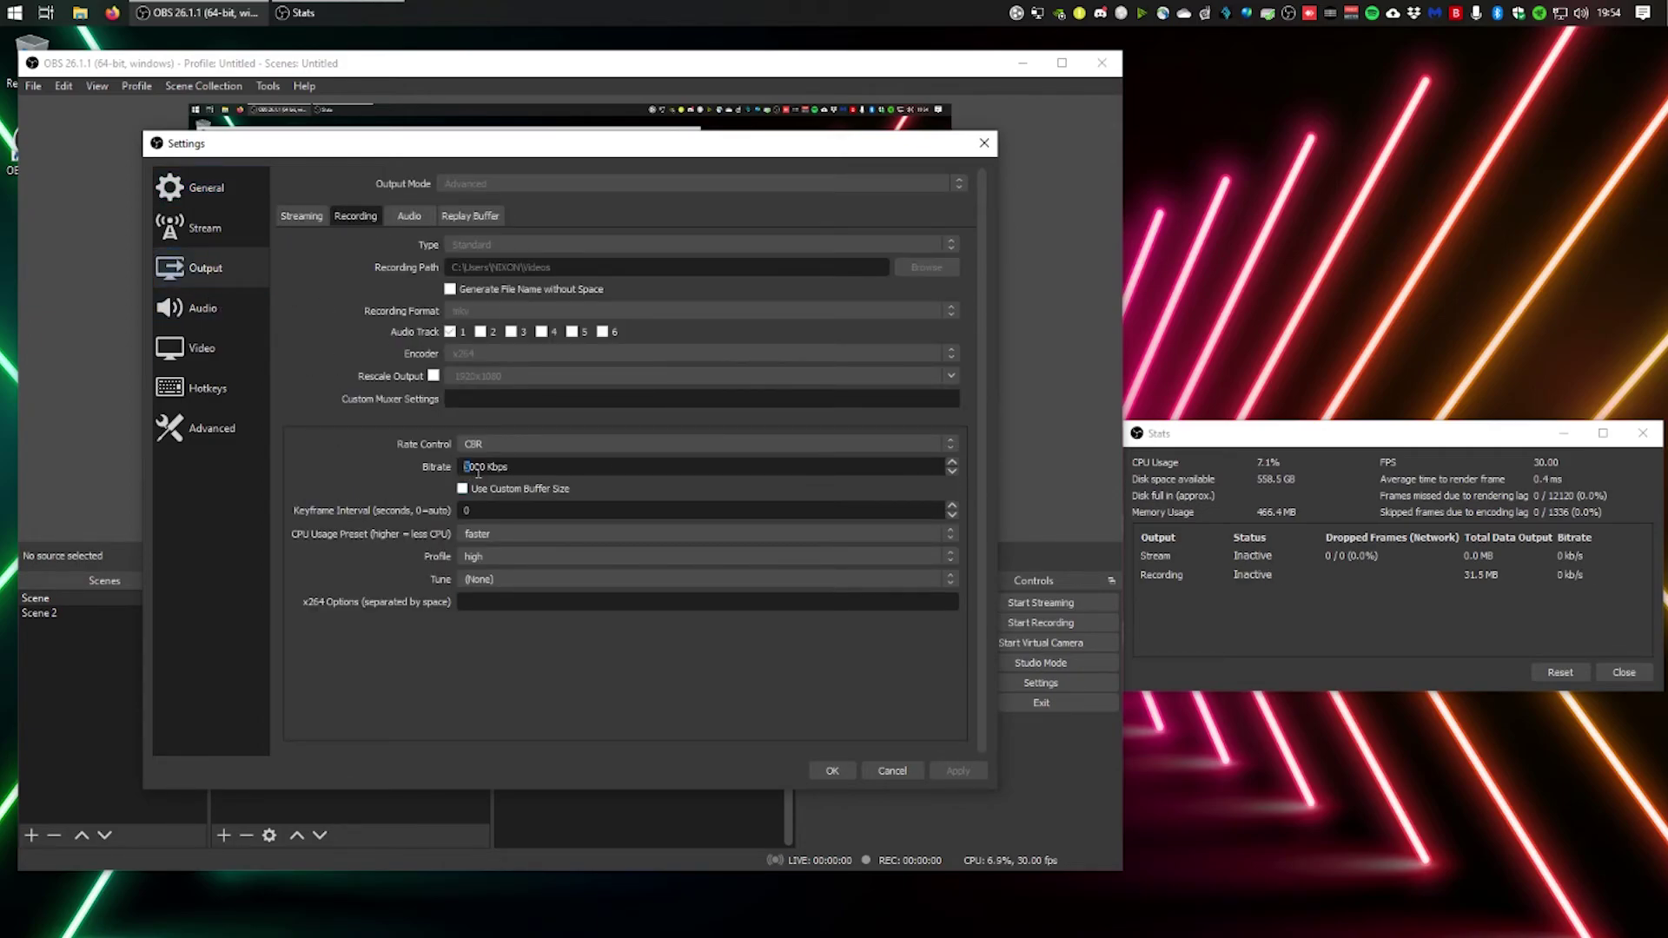
type("15")
left_click(502, 533)
left_click(503, 533)
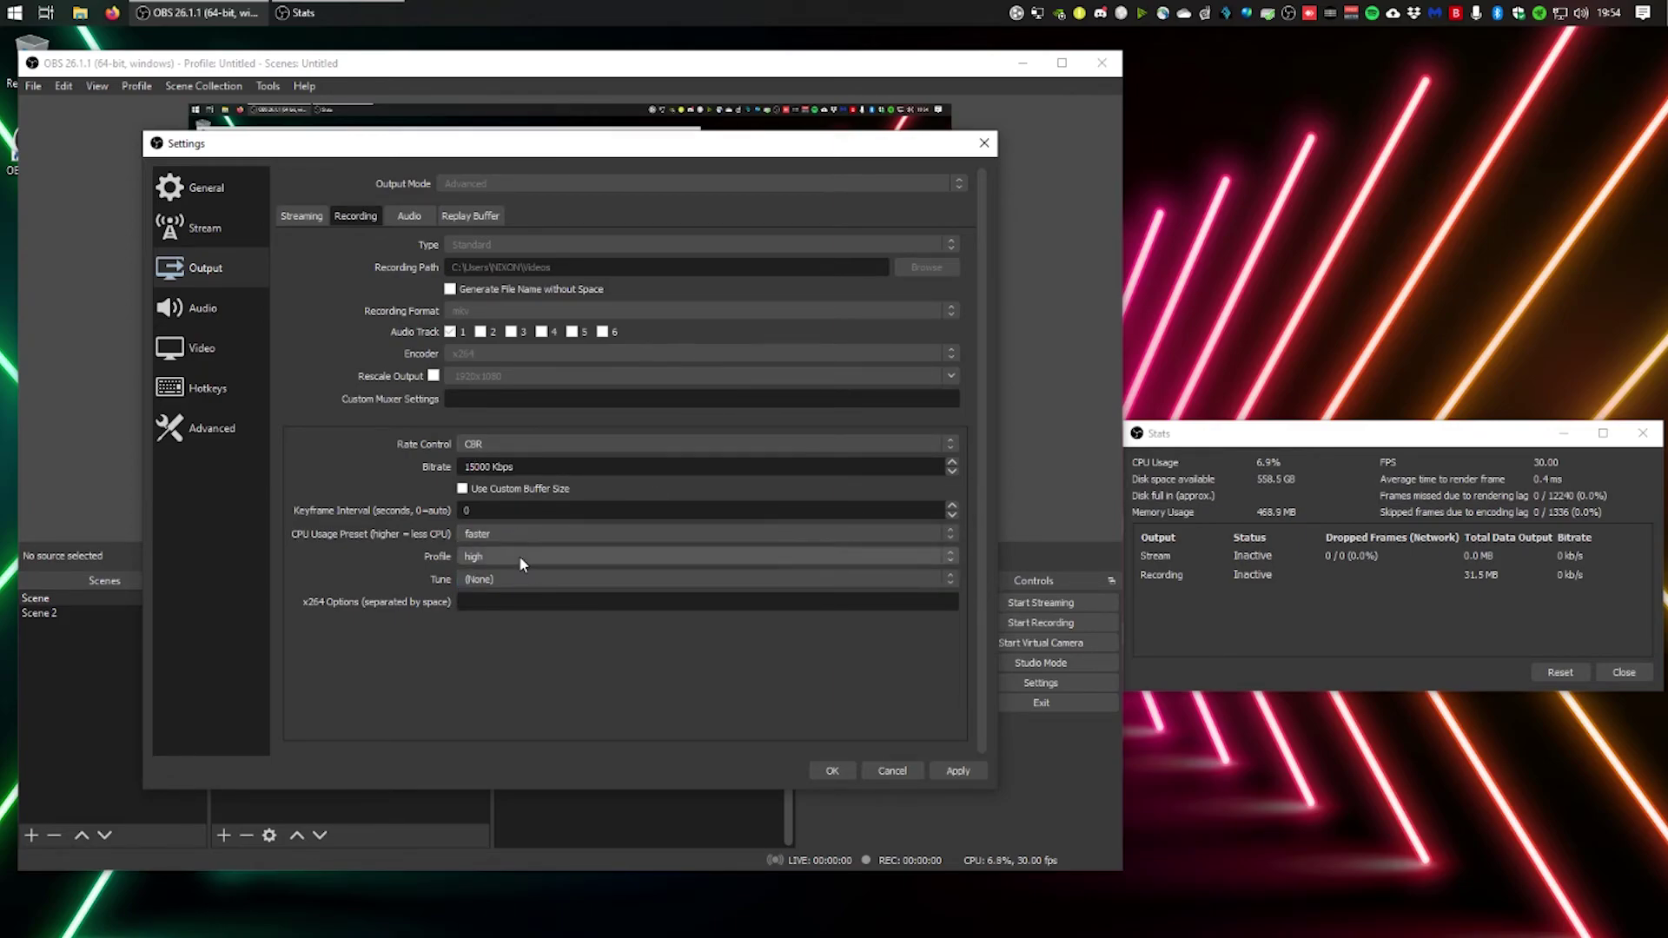
left_click(956, 771)
left_click(827, 768)
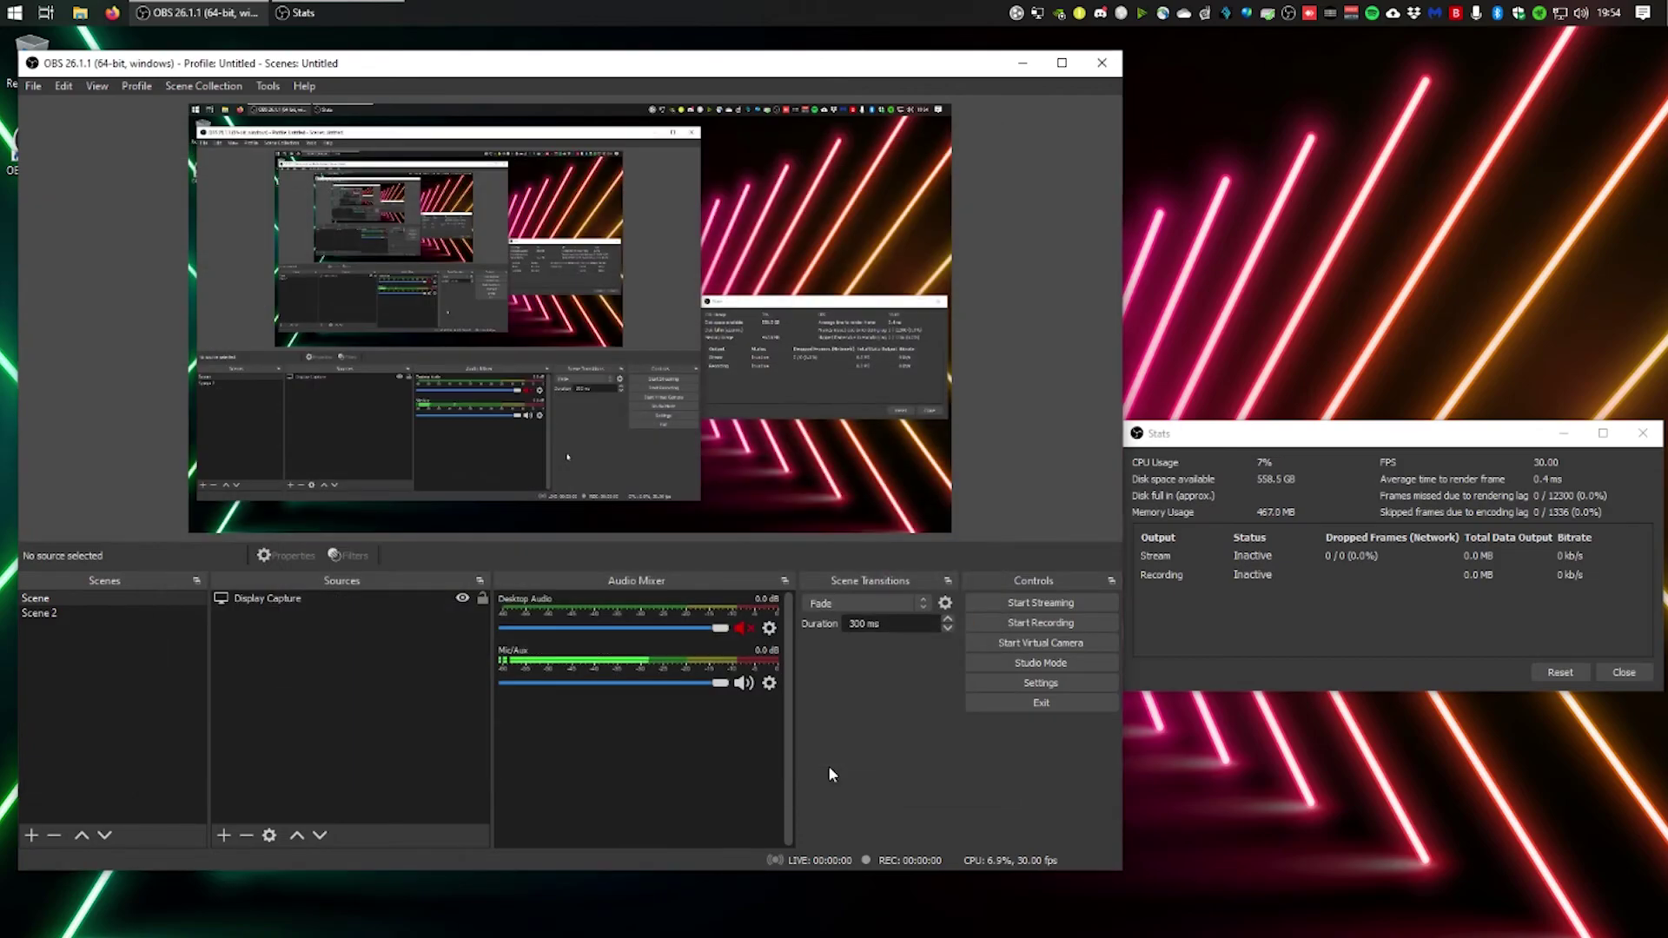
Make a short test recording at the 15000 Kbps bitrate, moving the Stats window higher beside the main window while it runs.
left_click(1040, 622)
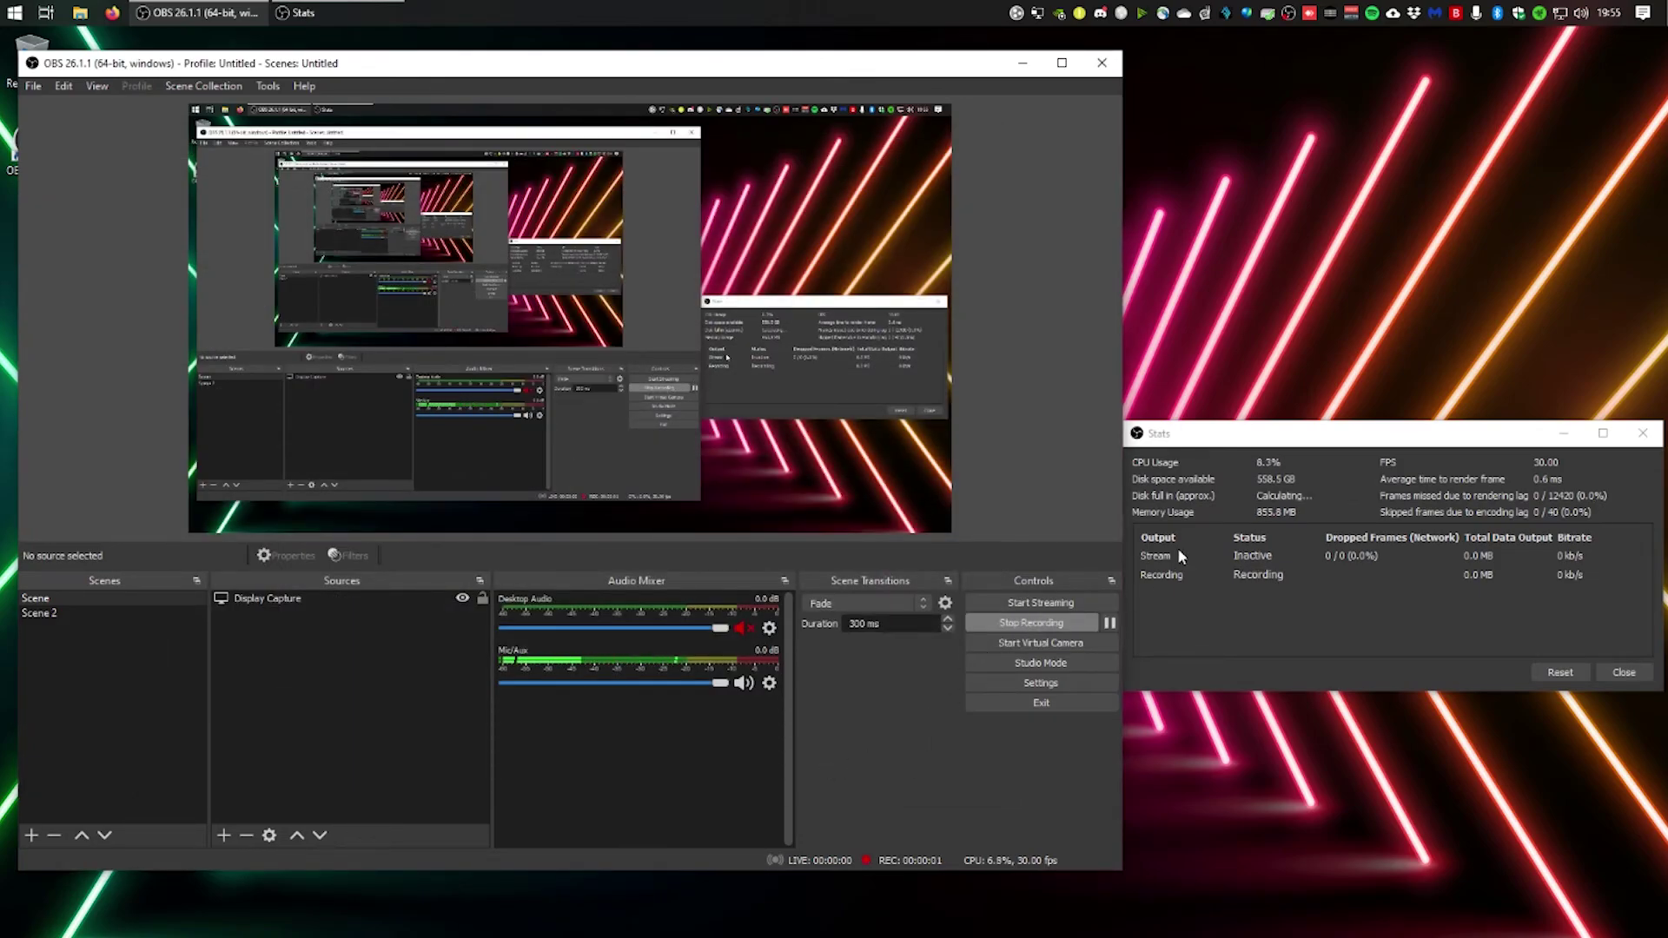
mouse_move(1499, 434)
left_mouse_down()
mouse_move(1464, 432)
mouse_move(1488, 427)
left_mouse_up()
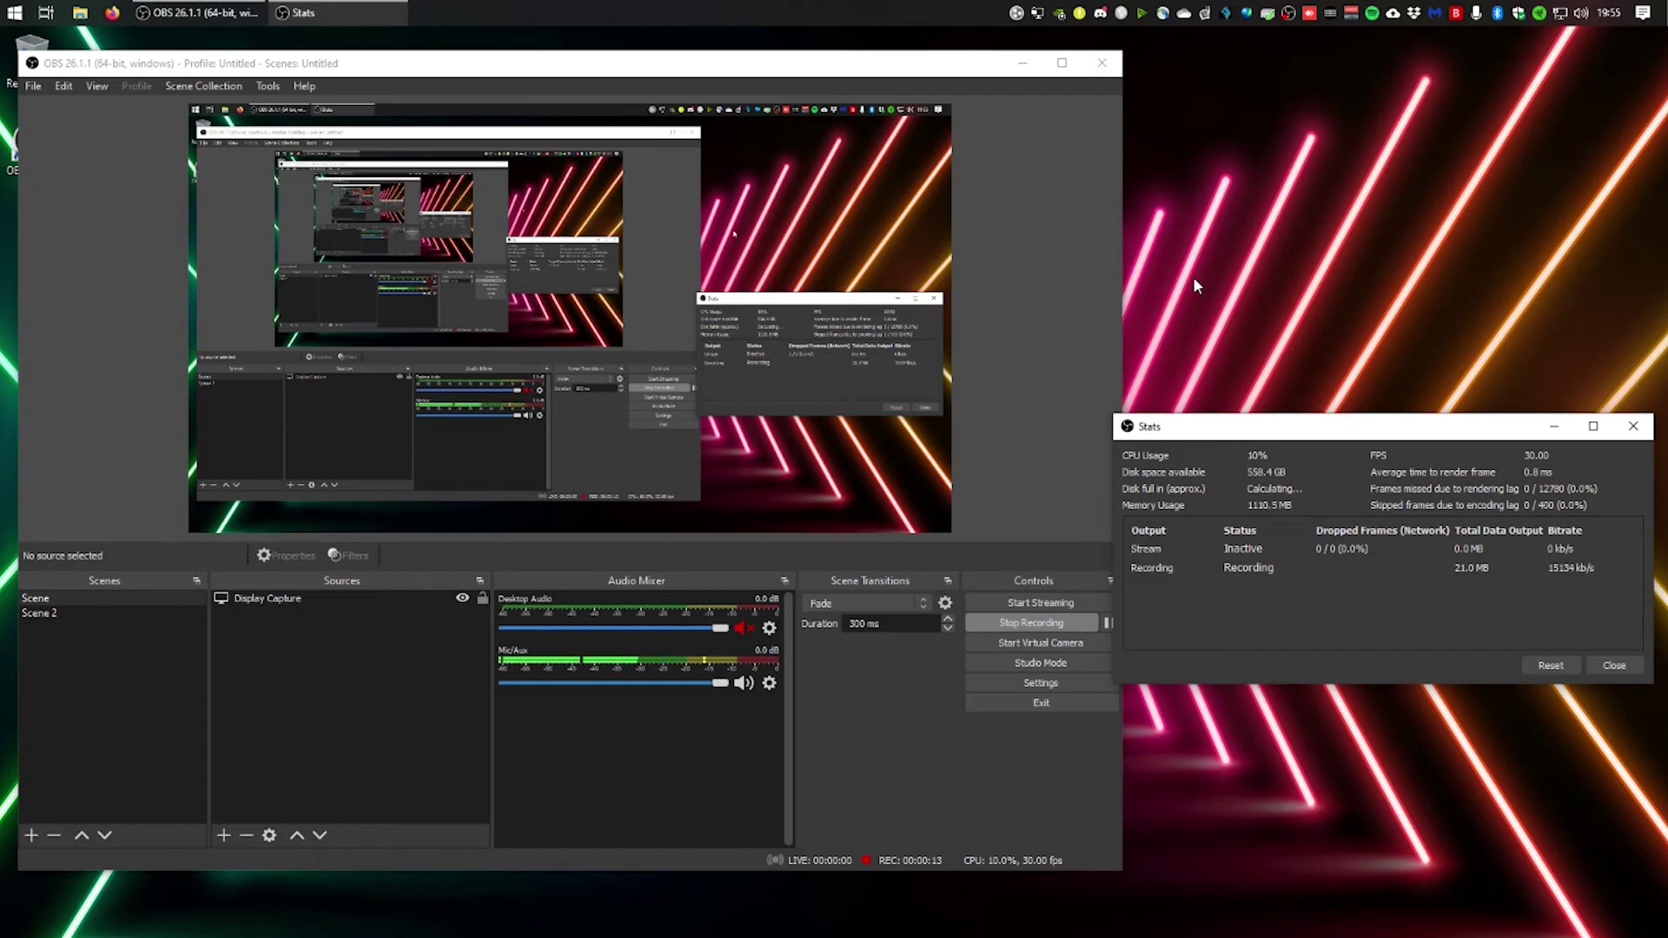
left_click_drag(1289, 441, 1195, 349)
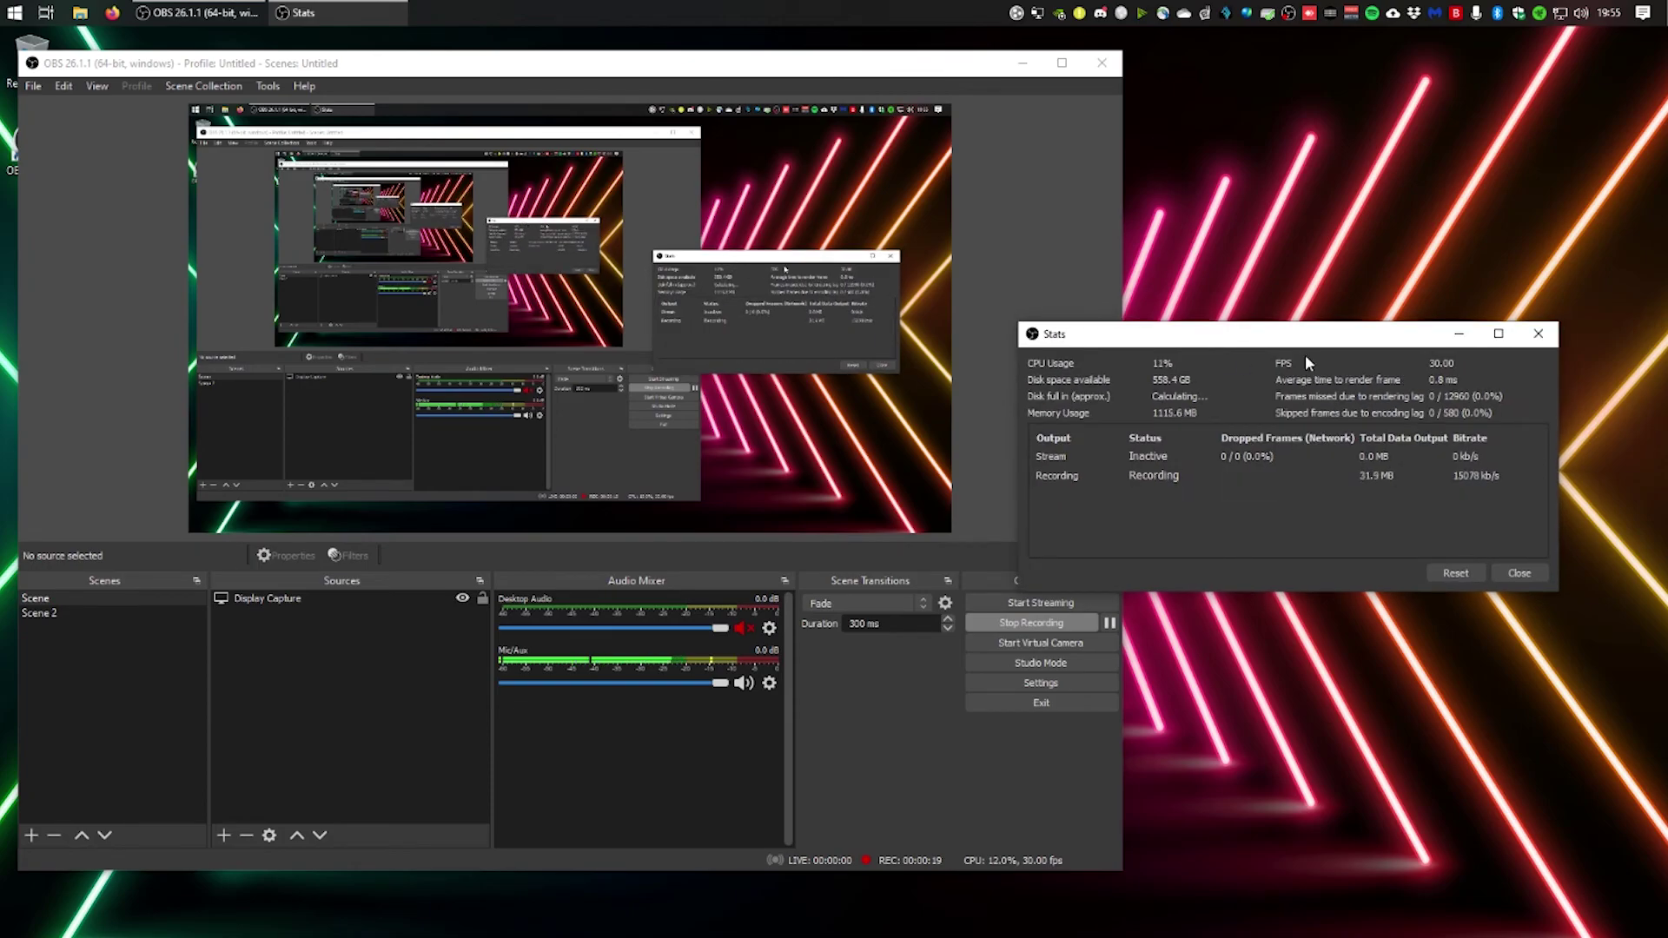
left_click_drag(1257, 337, 1339, 257)
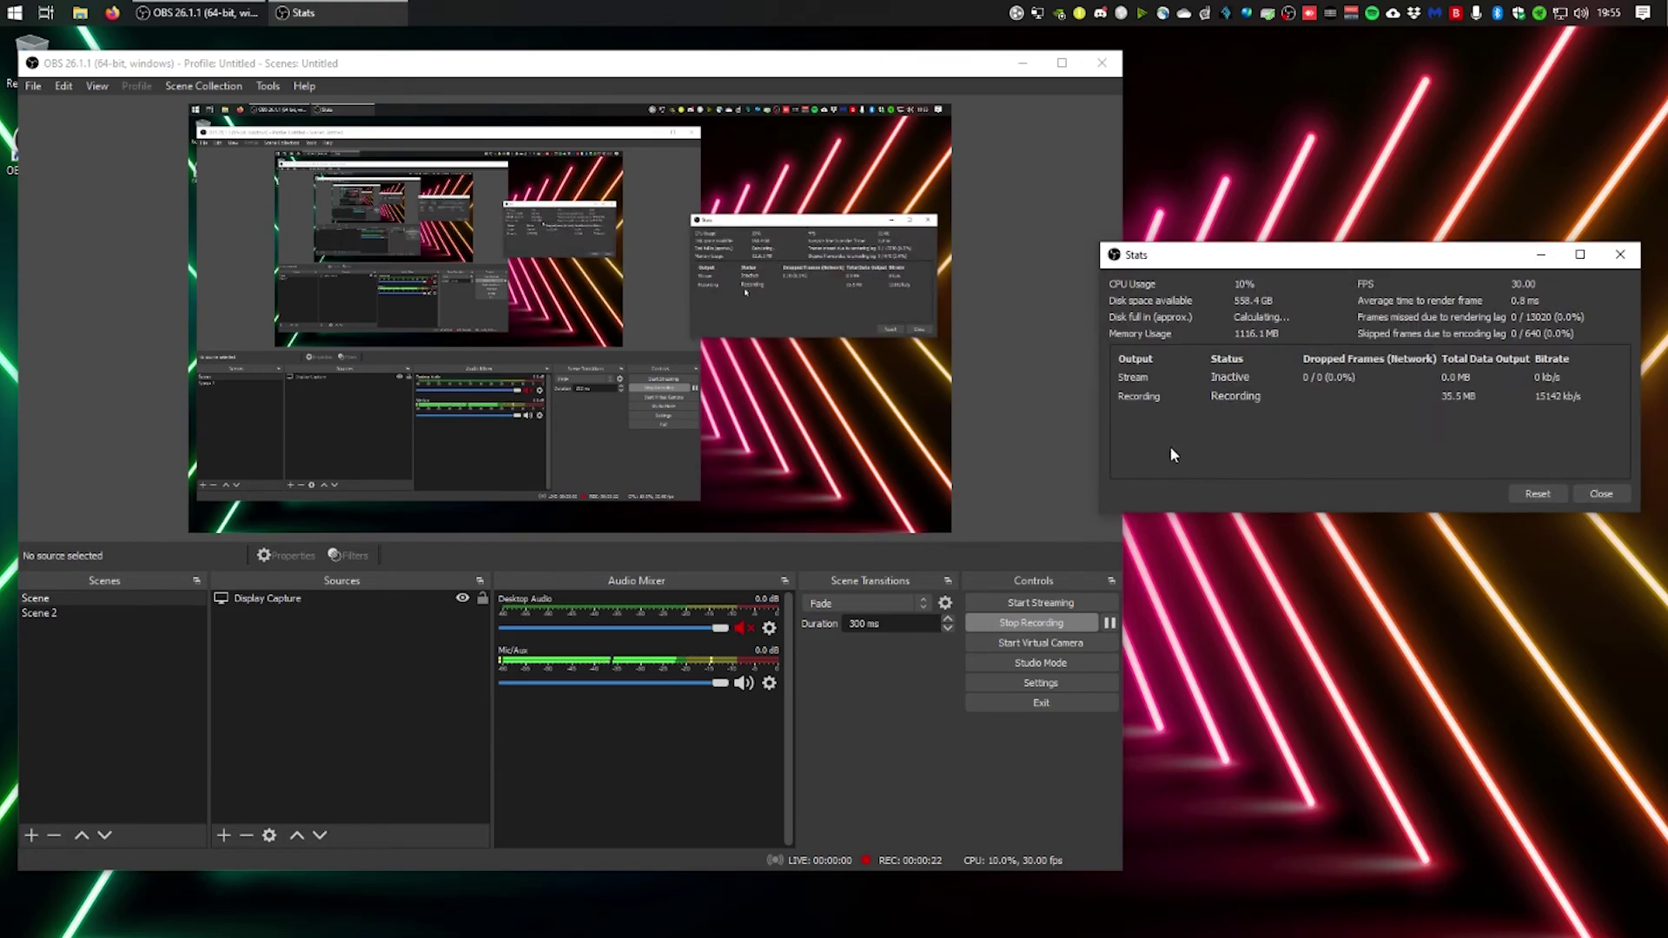
left_click(1032, 630)
left_click(1029, 623)
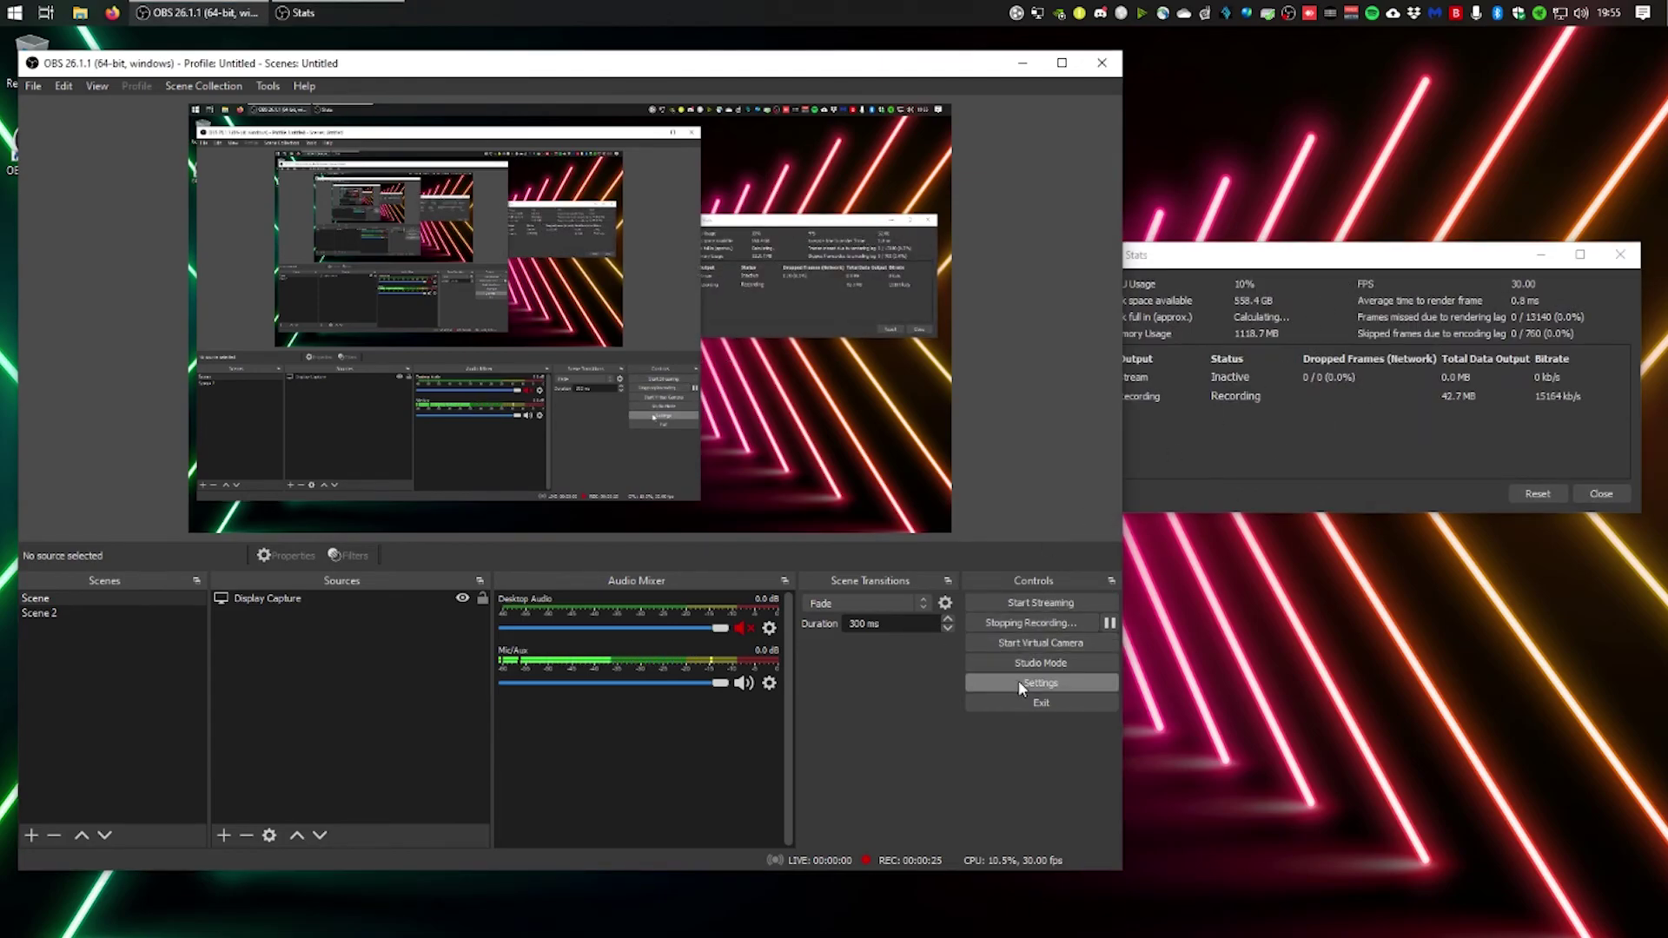
Check the video settings and the recording output settings, and close the settings without changing anything.
left_click(1019, 681)
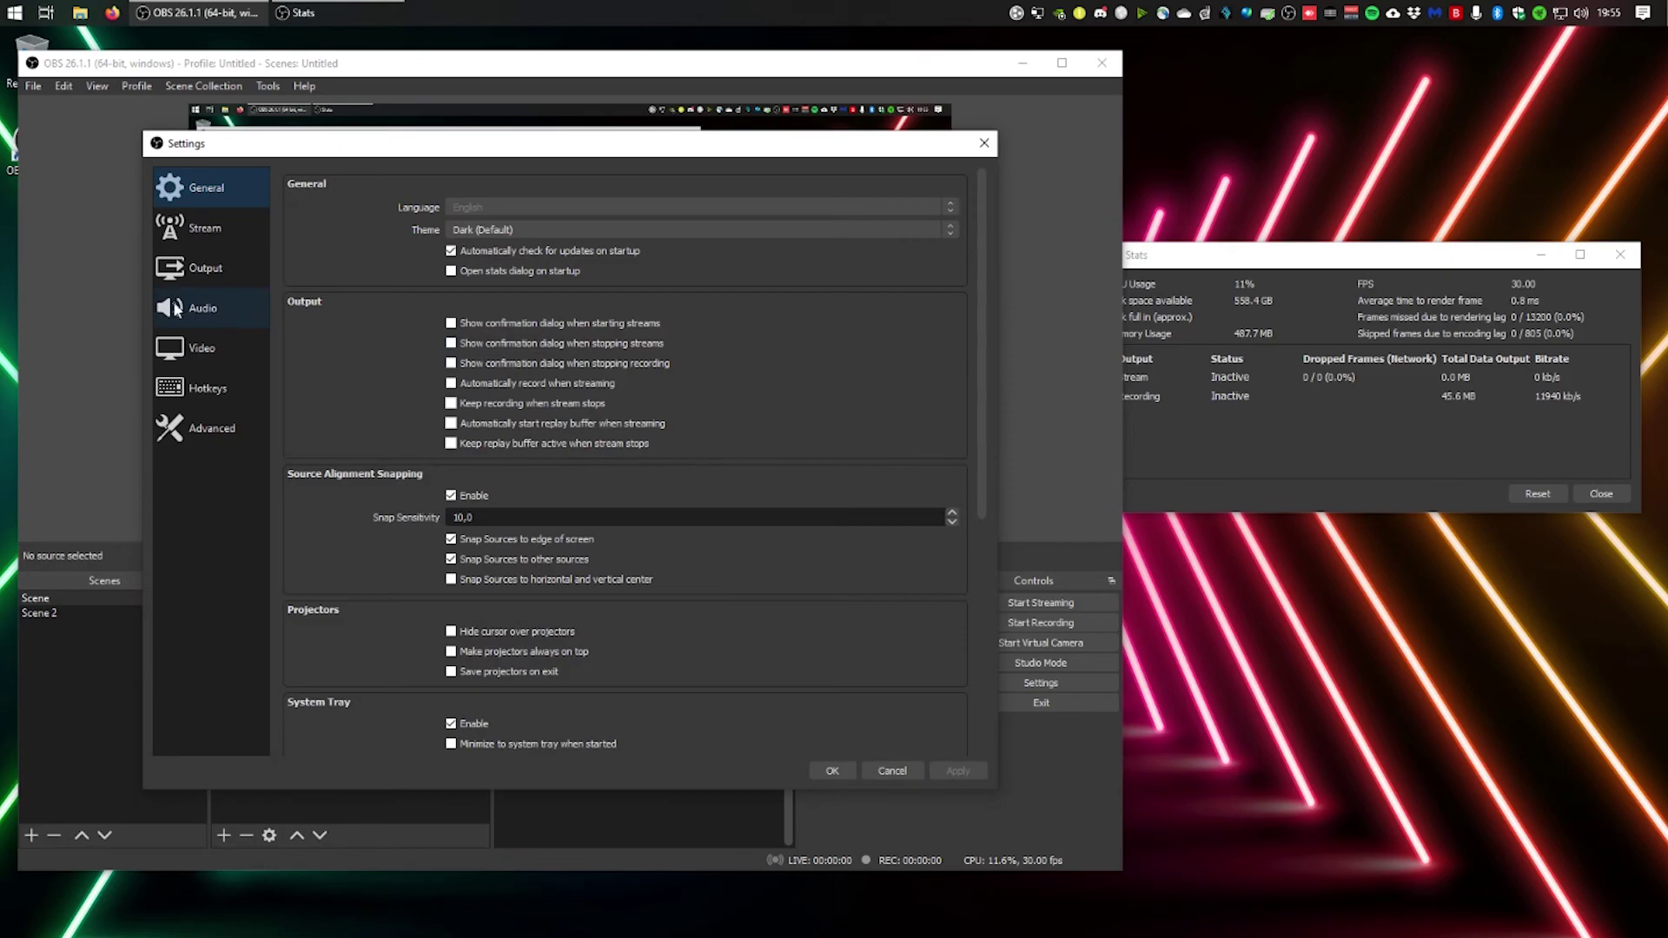
left_click(200, 347)
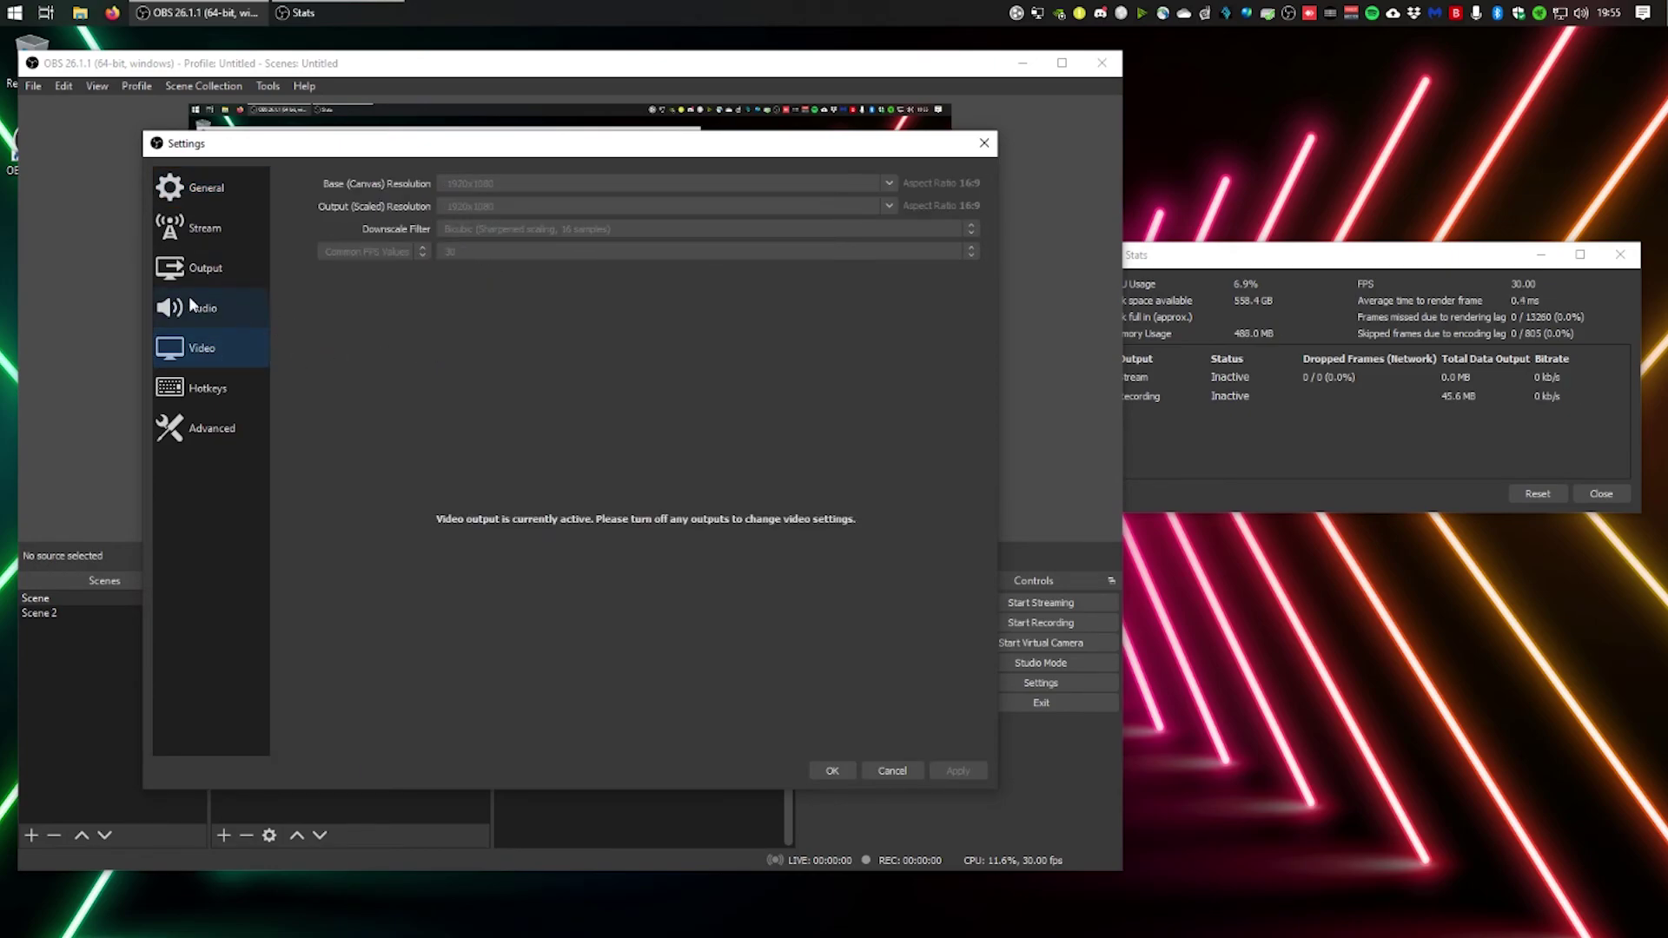
left_click(204, 268)
left_click(355, 215)
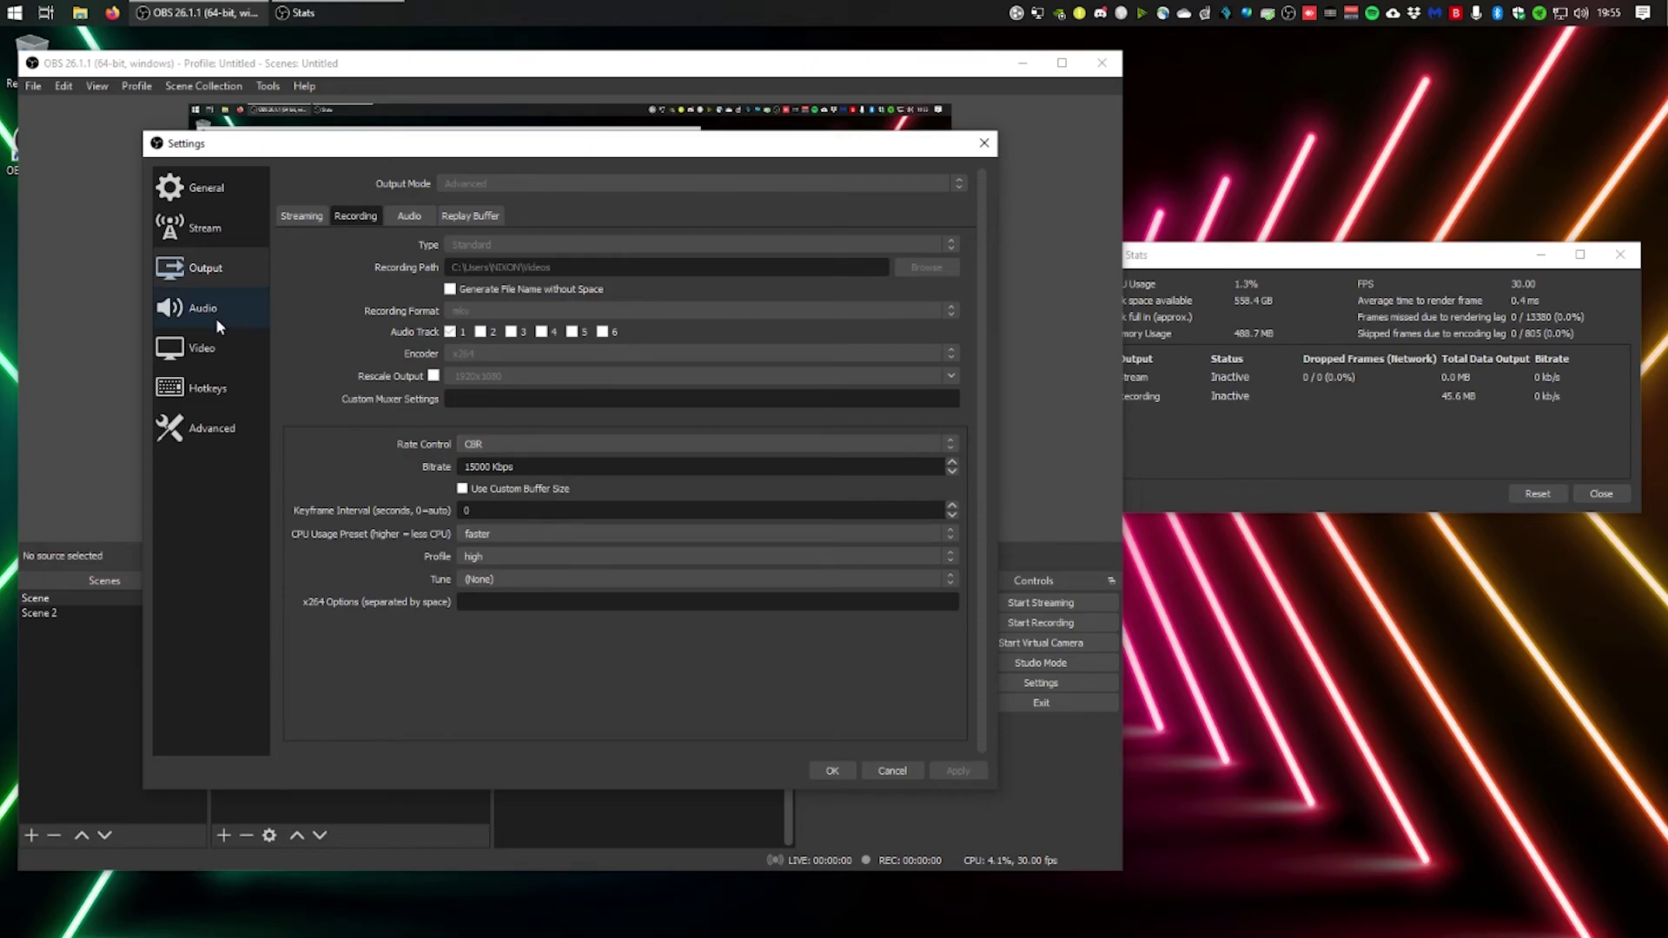
left_click(208, 348)
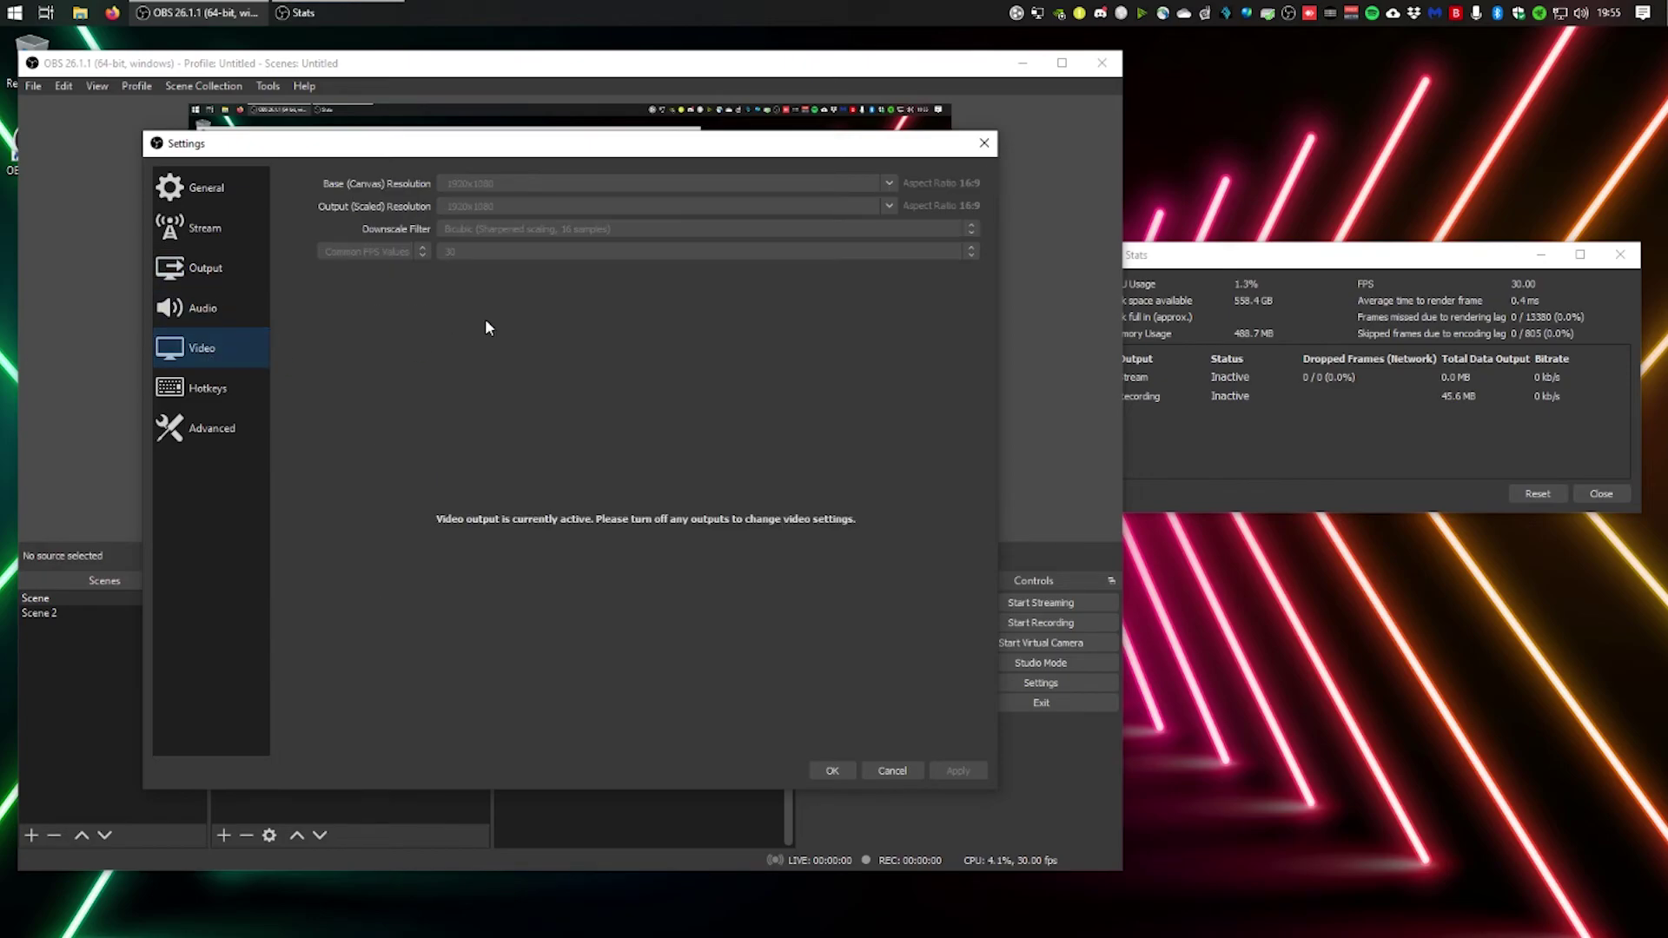
left_click(886, 771)
Restart the program, set the common FPS value to 60 in the video settings, and save.
left_click(1033, 692)
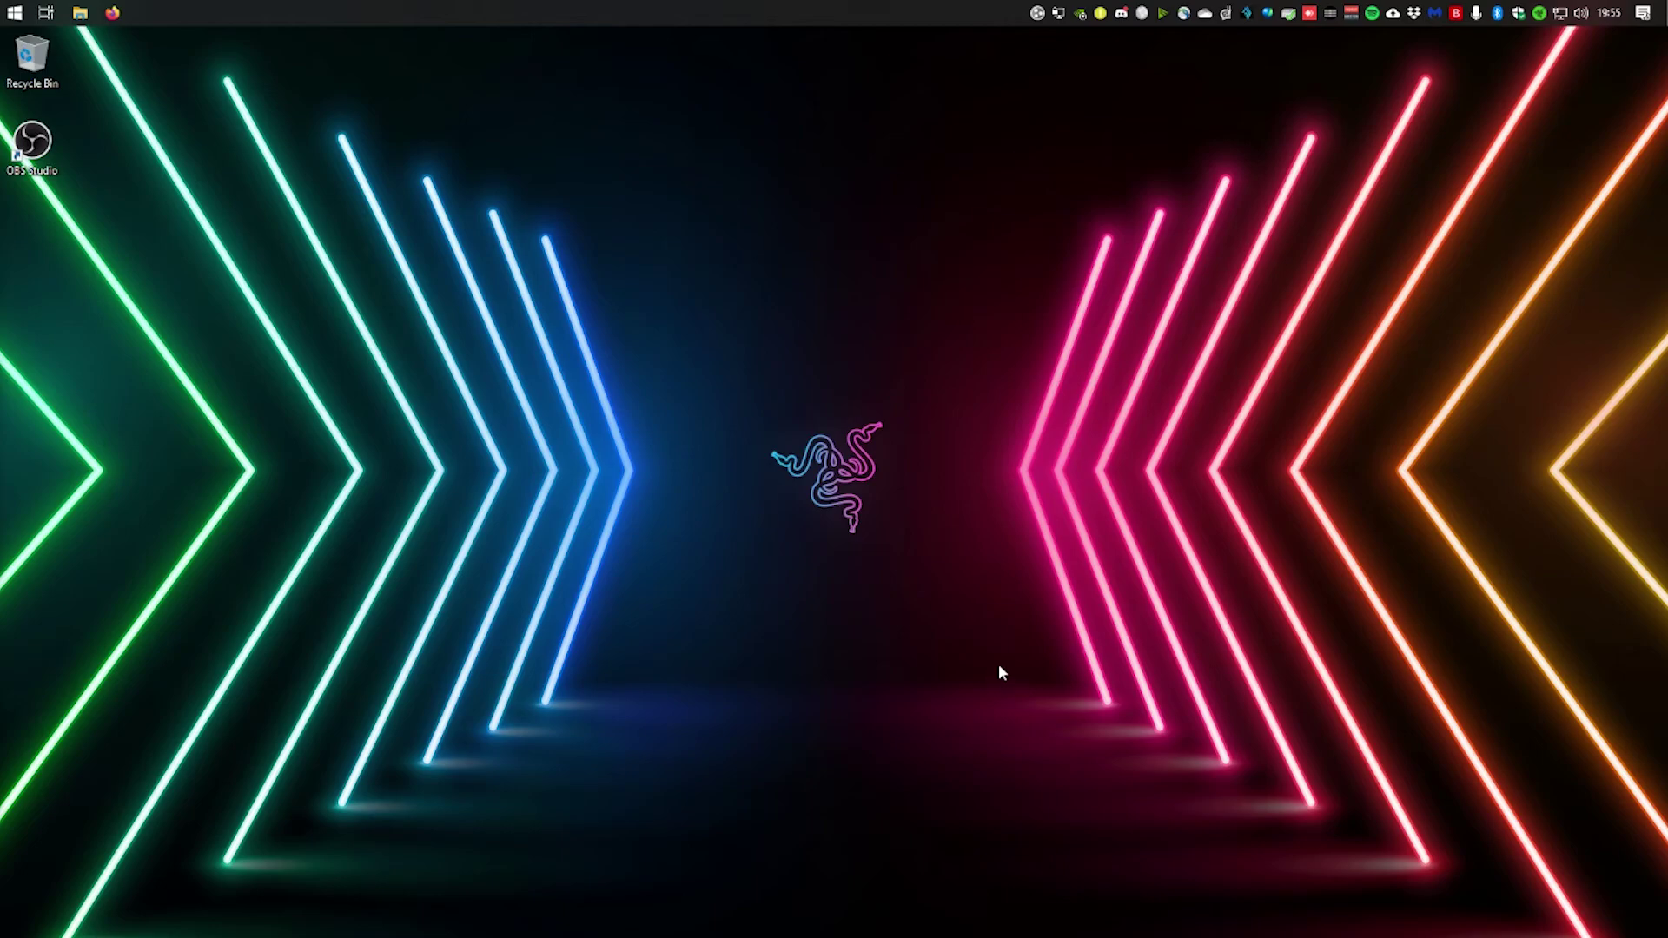
double_click(31, 143)
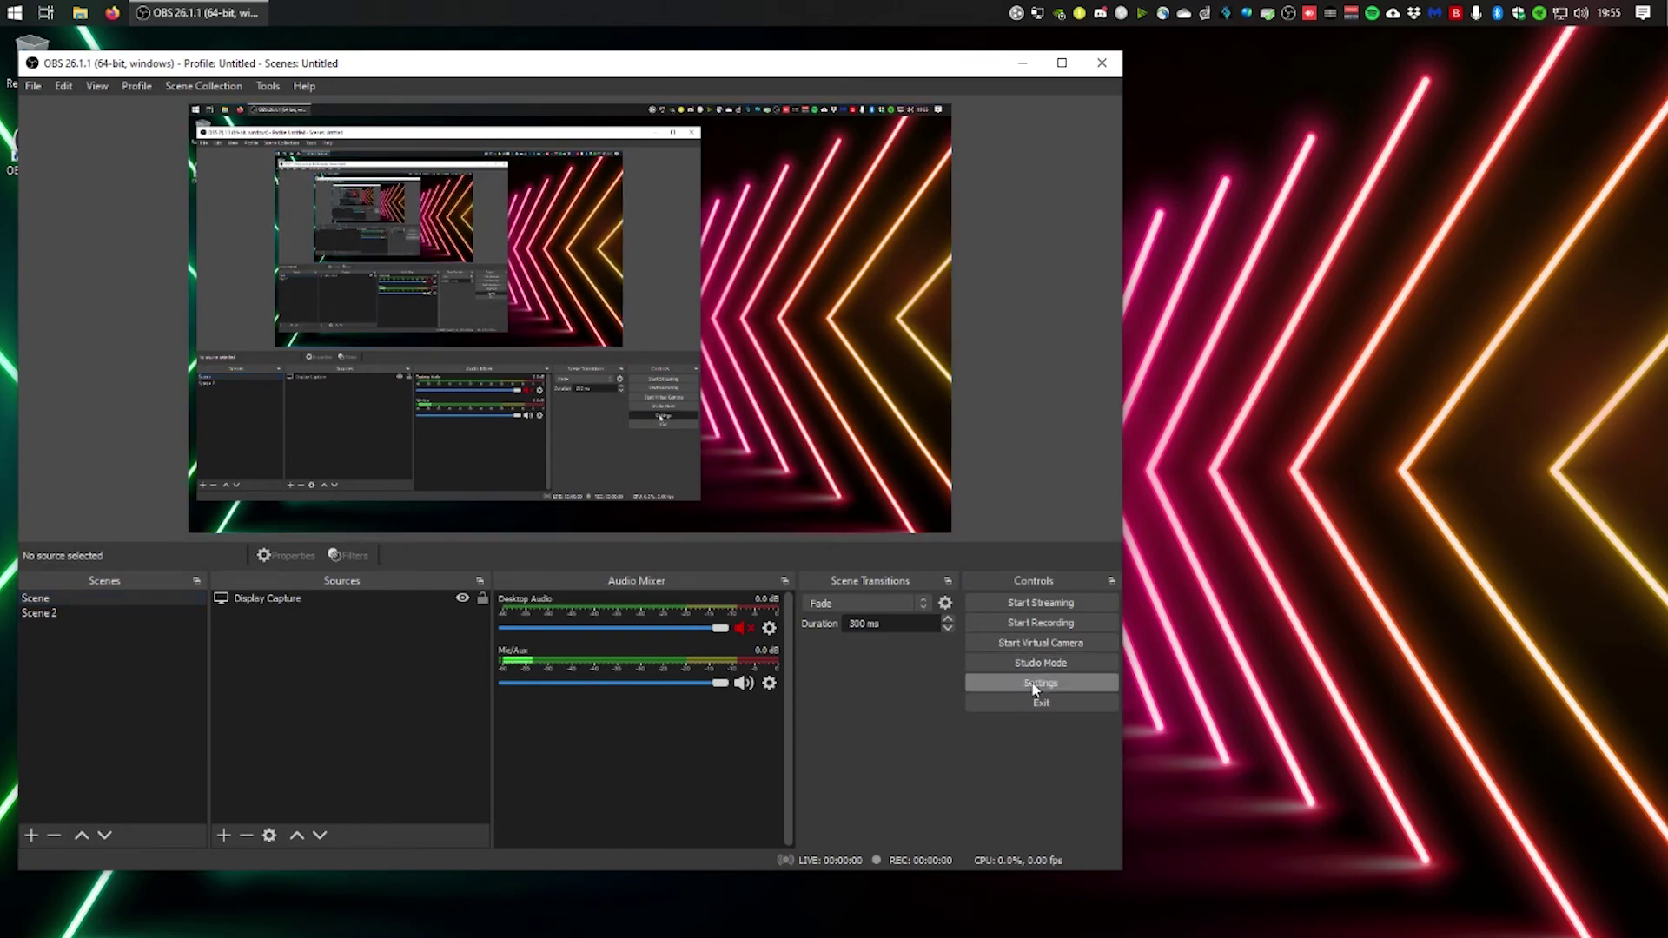
left_click(1034, 687)
left_click(195, 349)
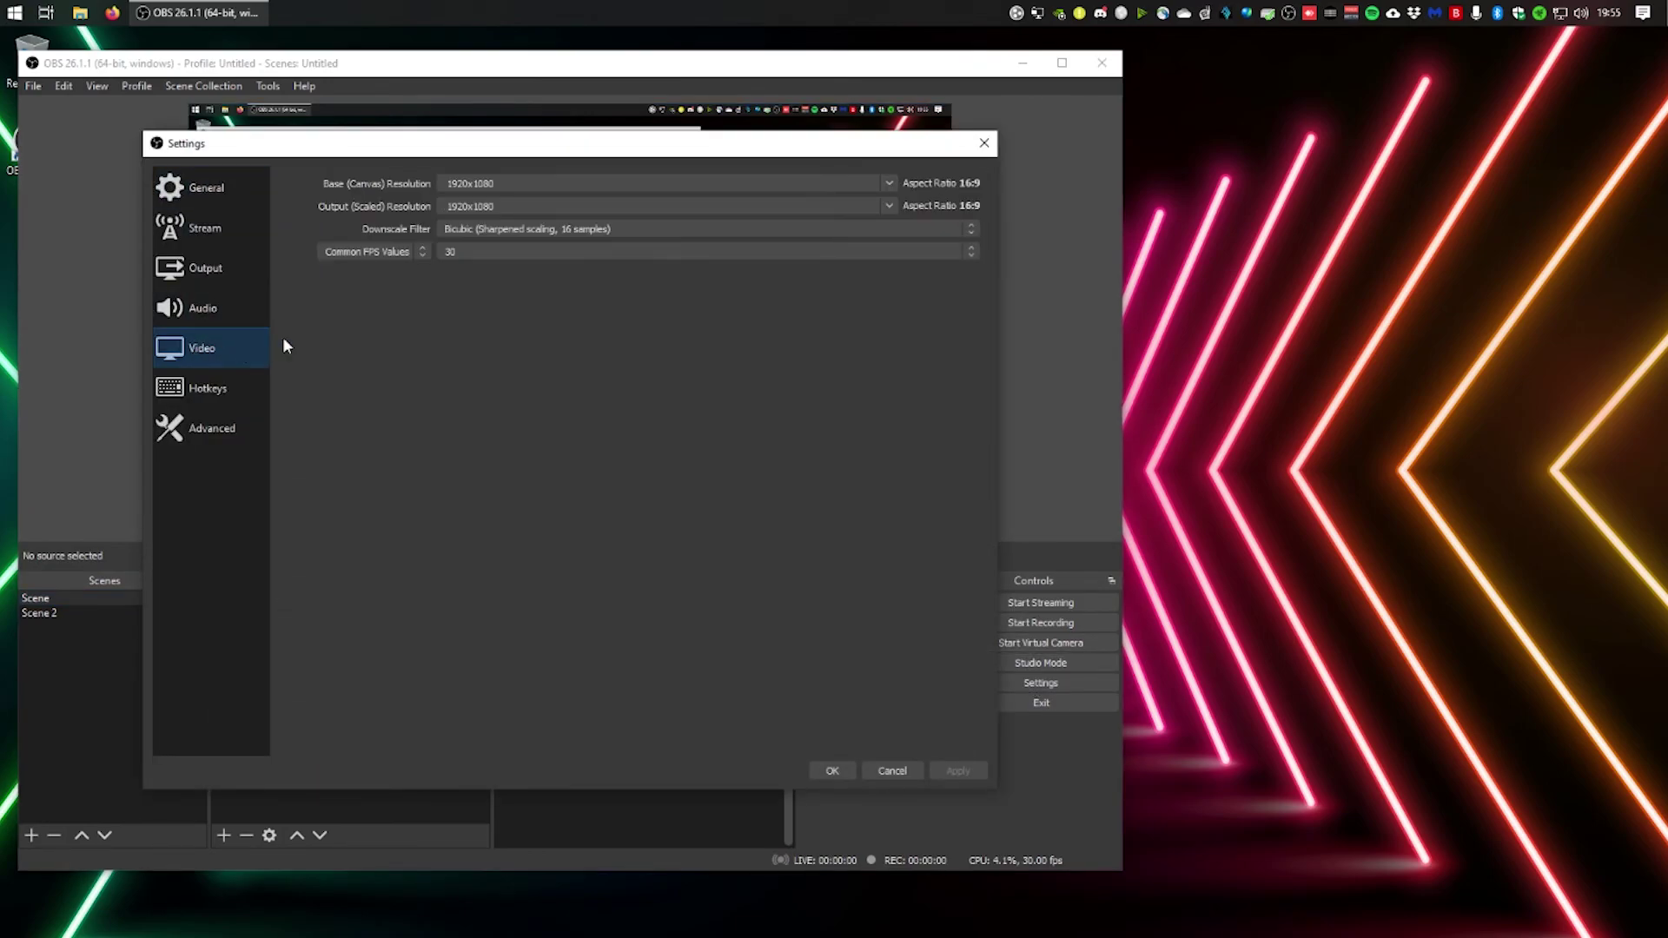
left_click(471, 251)
left_click(464, 367)
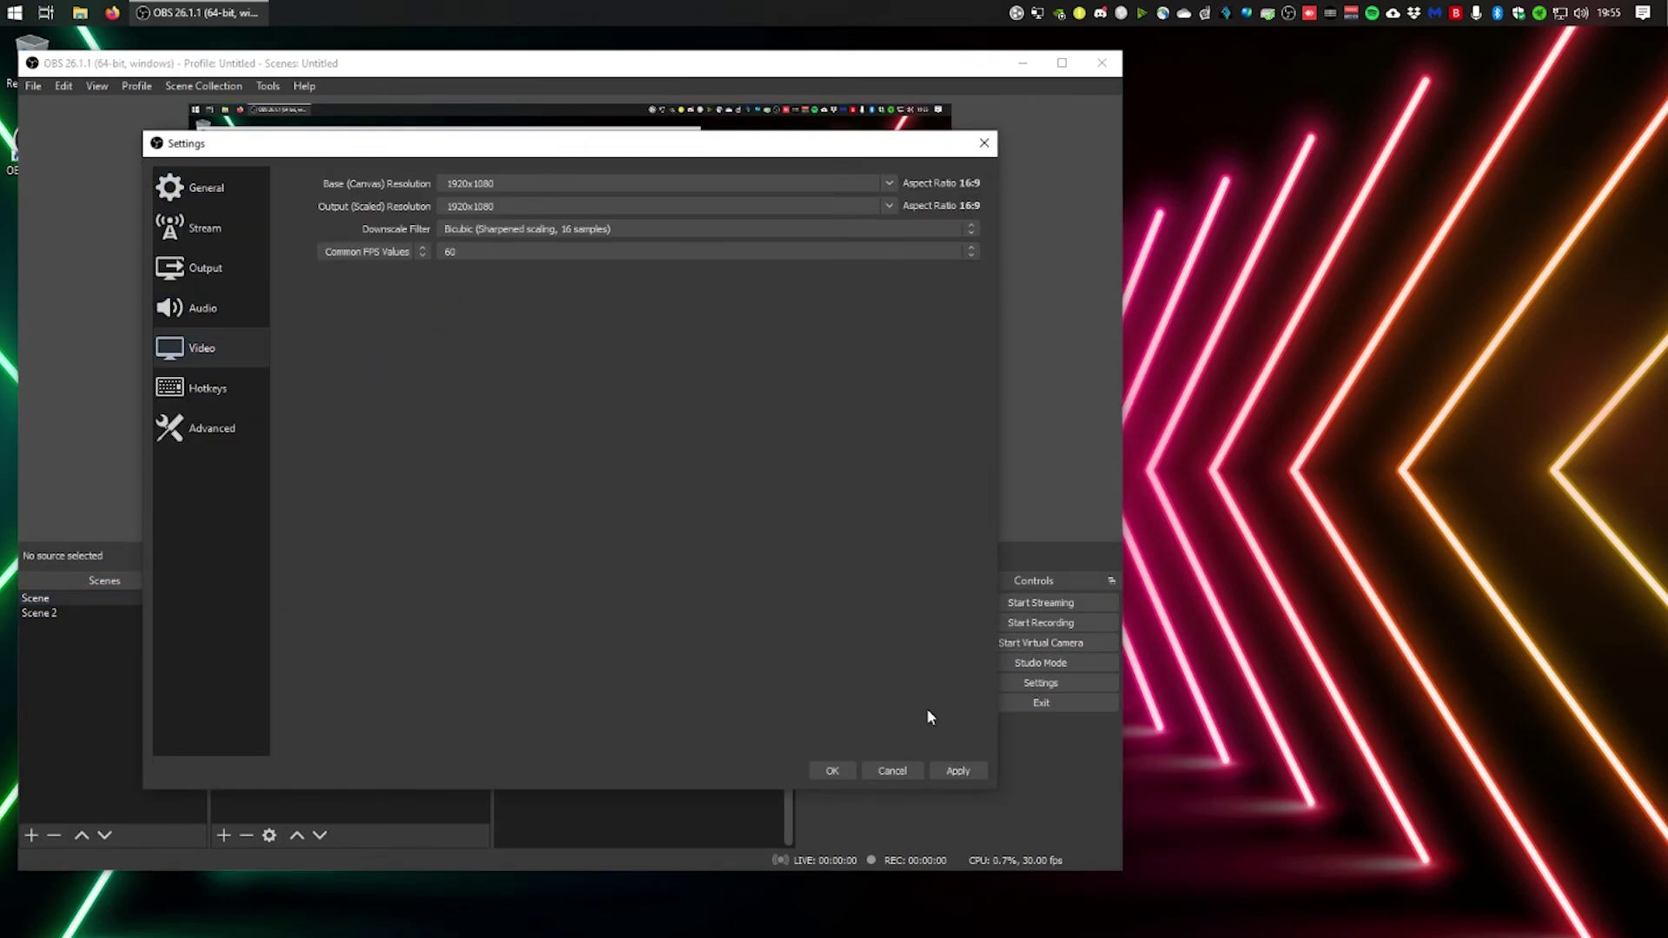
left_click(834, 771)
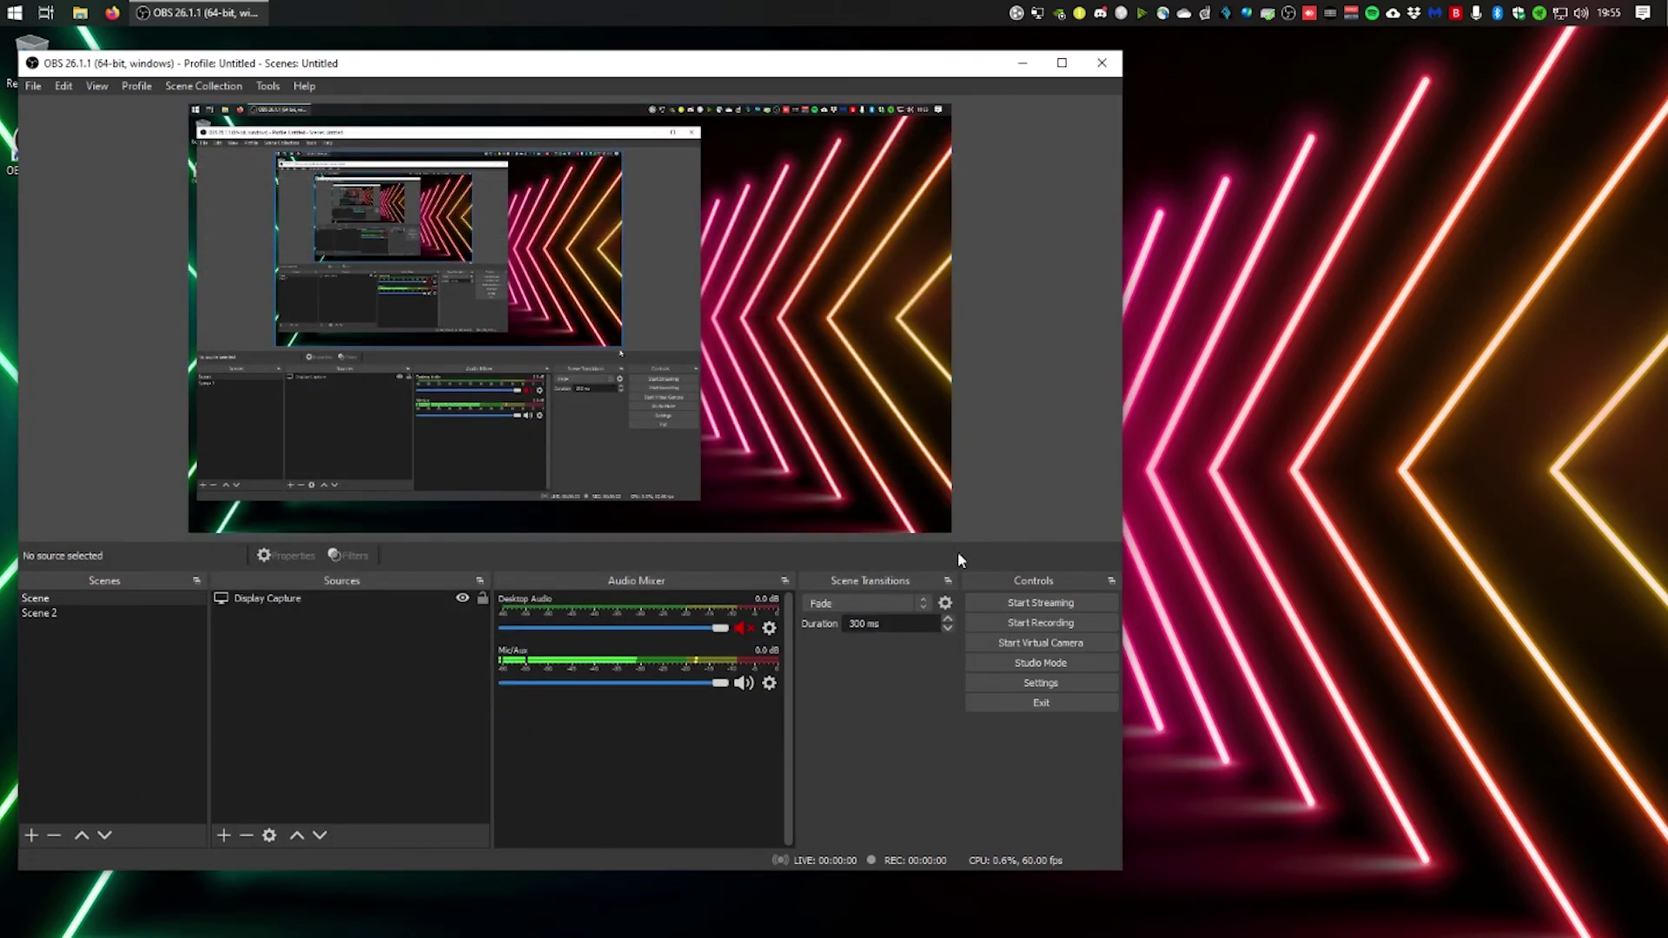
Open the Stats window and make a short test recording at 60 FPS.
left_click(77, 86)
mouse_move(97, 86)
left_click(106, 236)
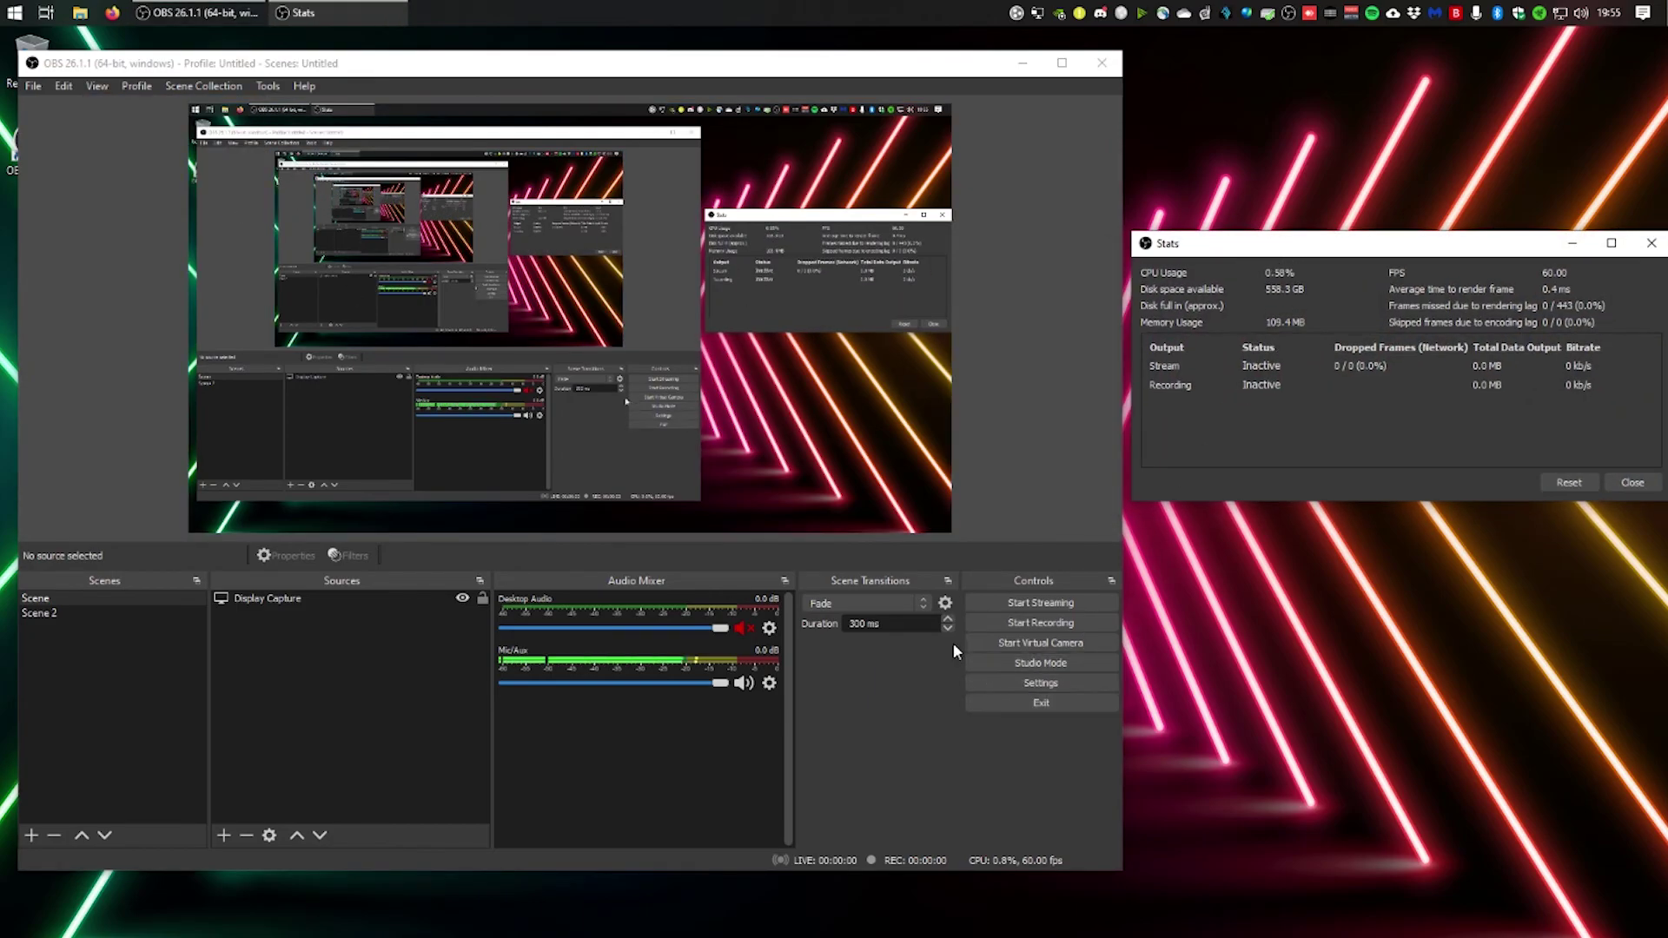
left_click(1041, 622)
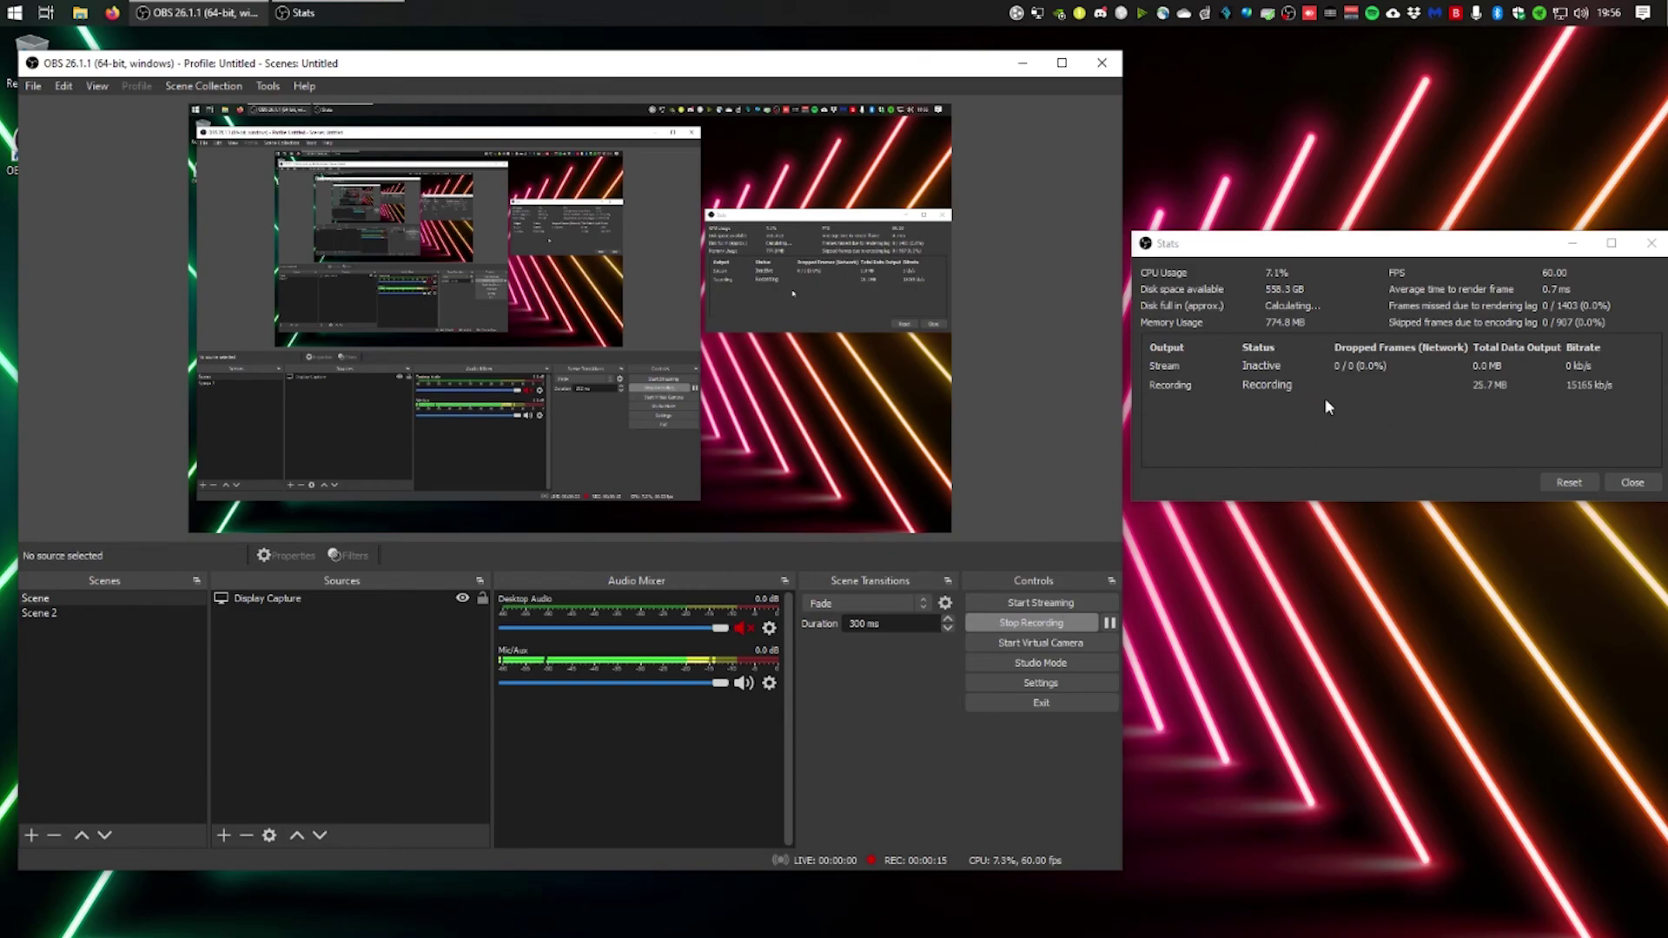
mouse_move(1353, 247)
left_mouse_down()
mouse_move(1332, 252)
mouse_move(1350, 257)
left_mouse_up()
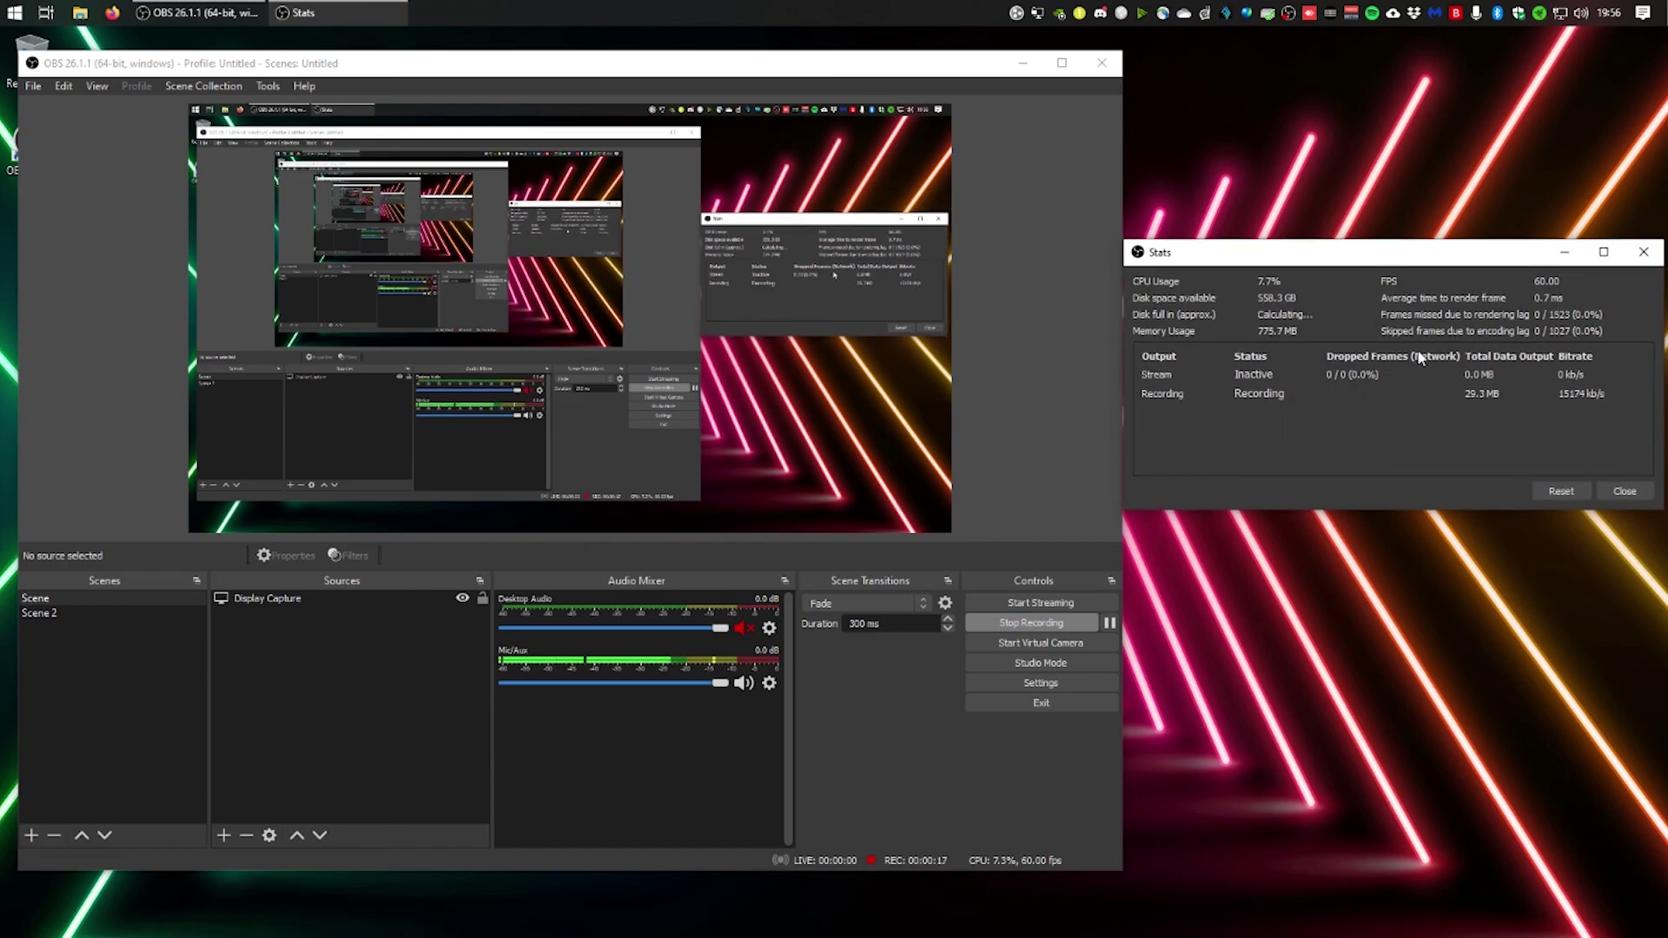
left_click(1032, 626)
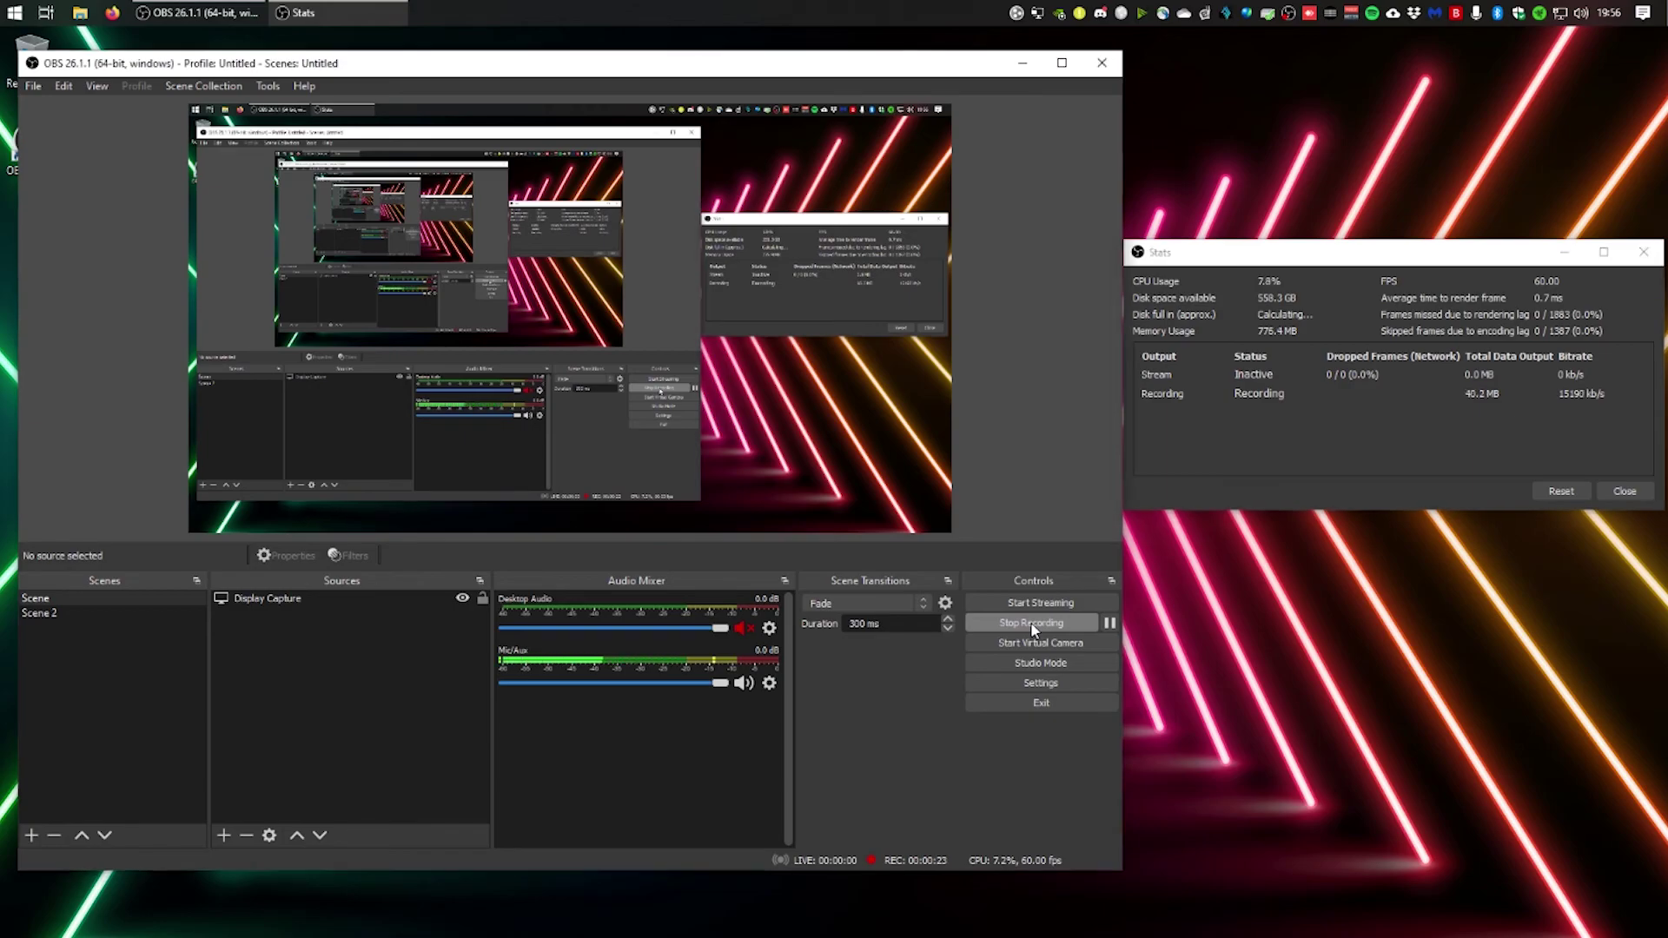
Set the common FPS value back to 30 in the video settings and save the settings.
left_click(1025, 682)
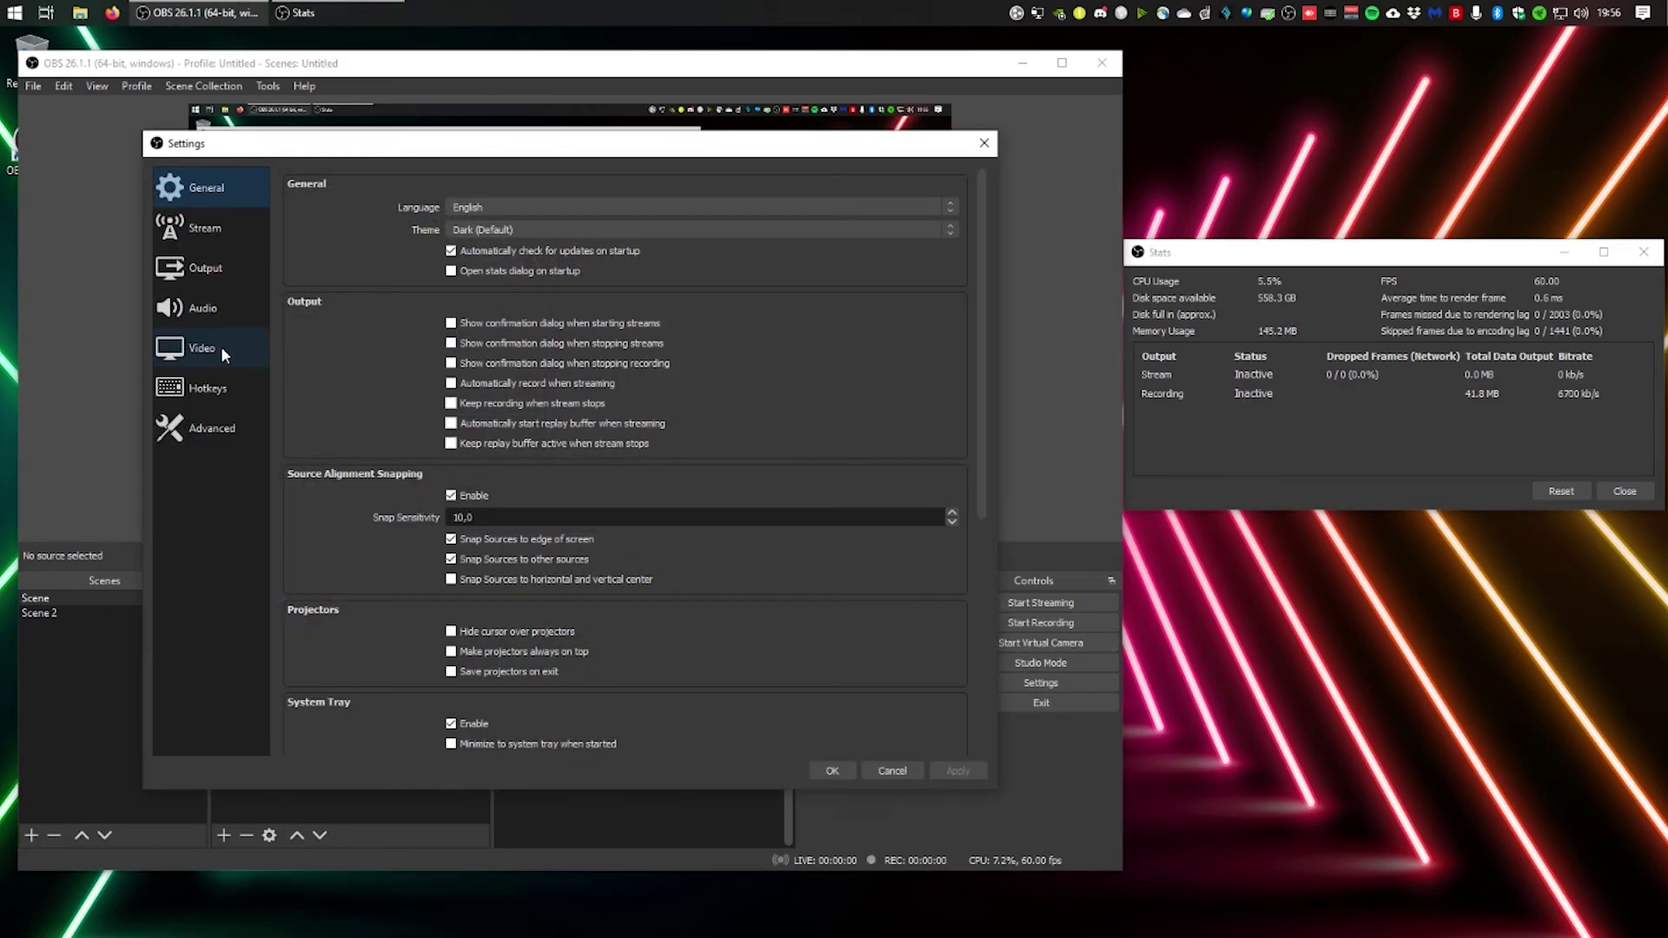
left_click(240, 348)
left_click(490, 252)
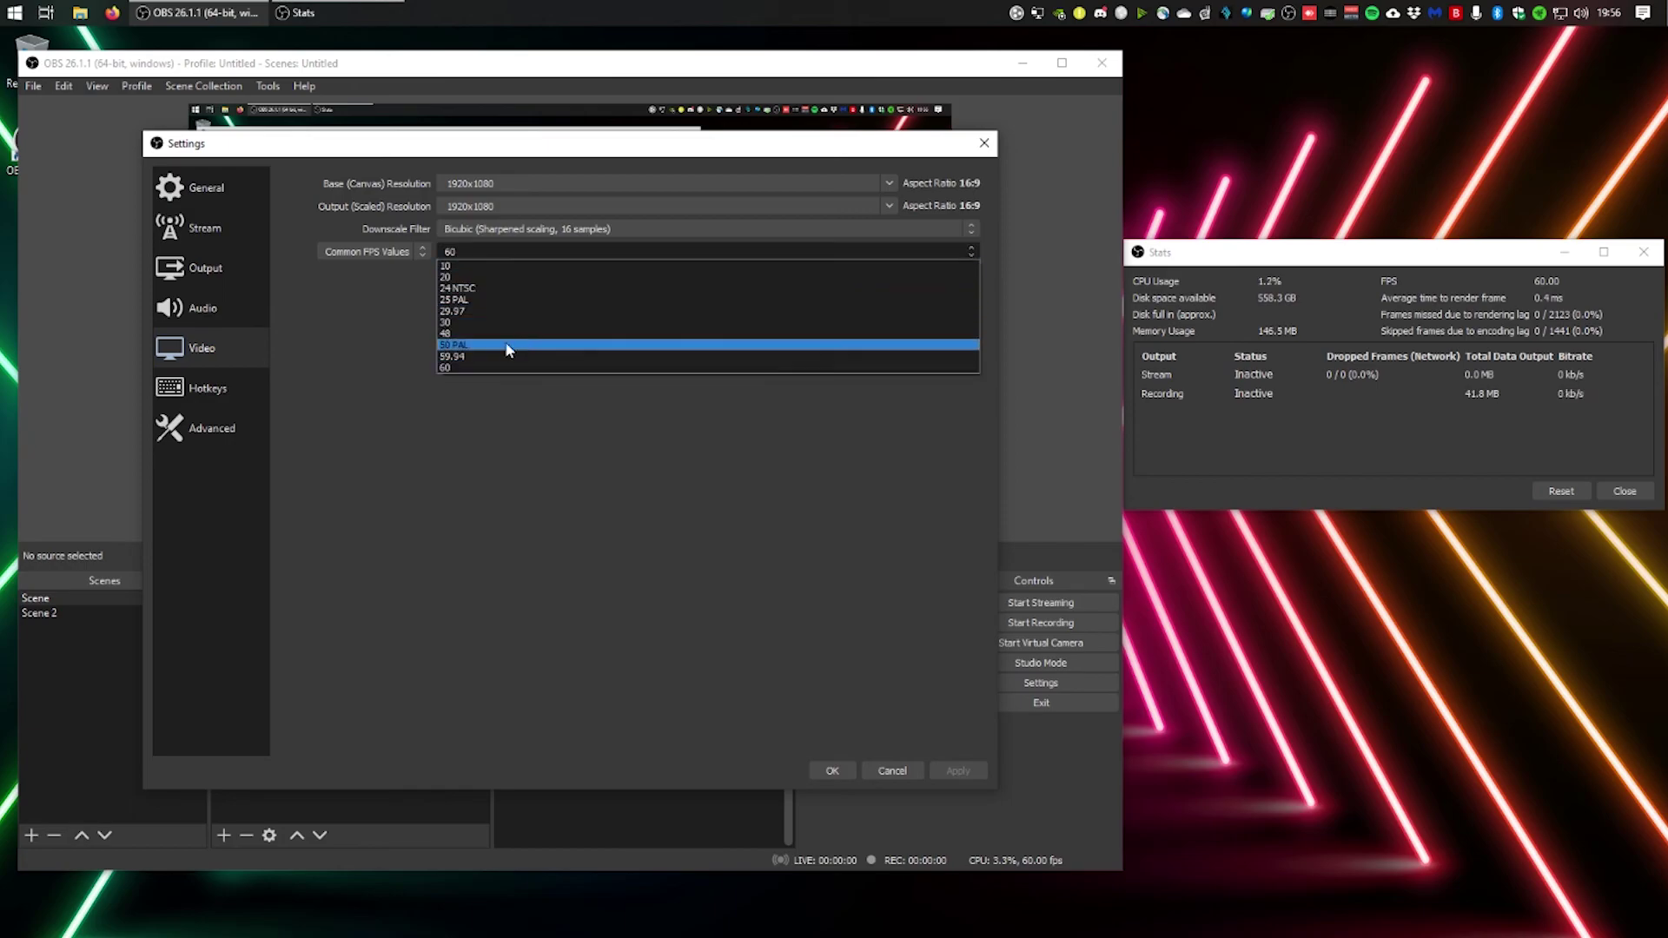
left_click(507, 323)
left_click(957, 770)
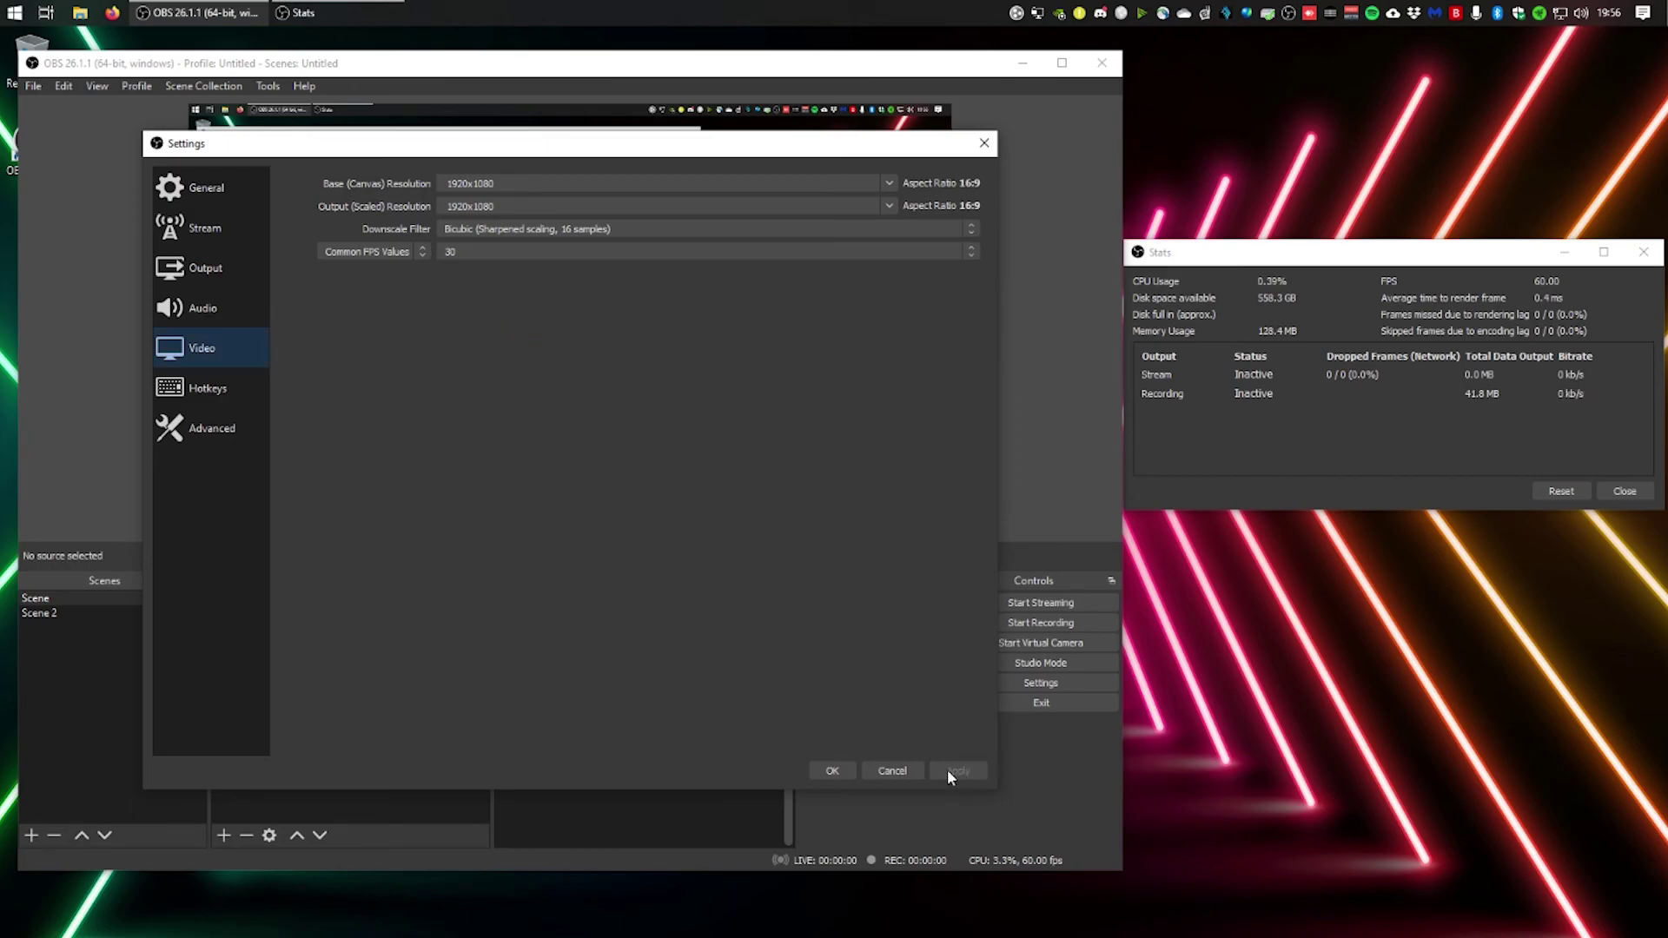
left_click(831, 770)
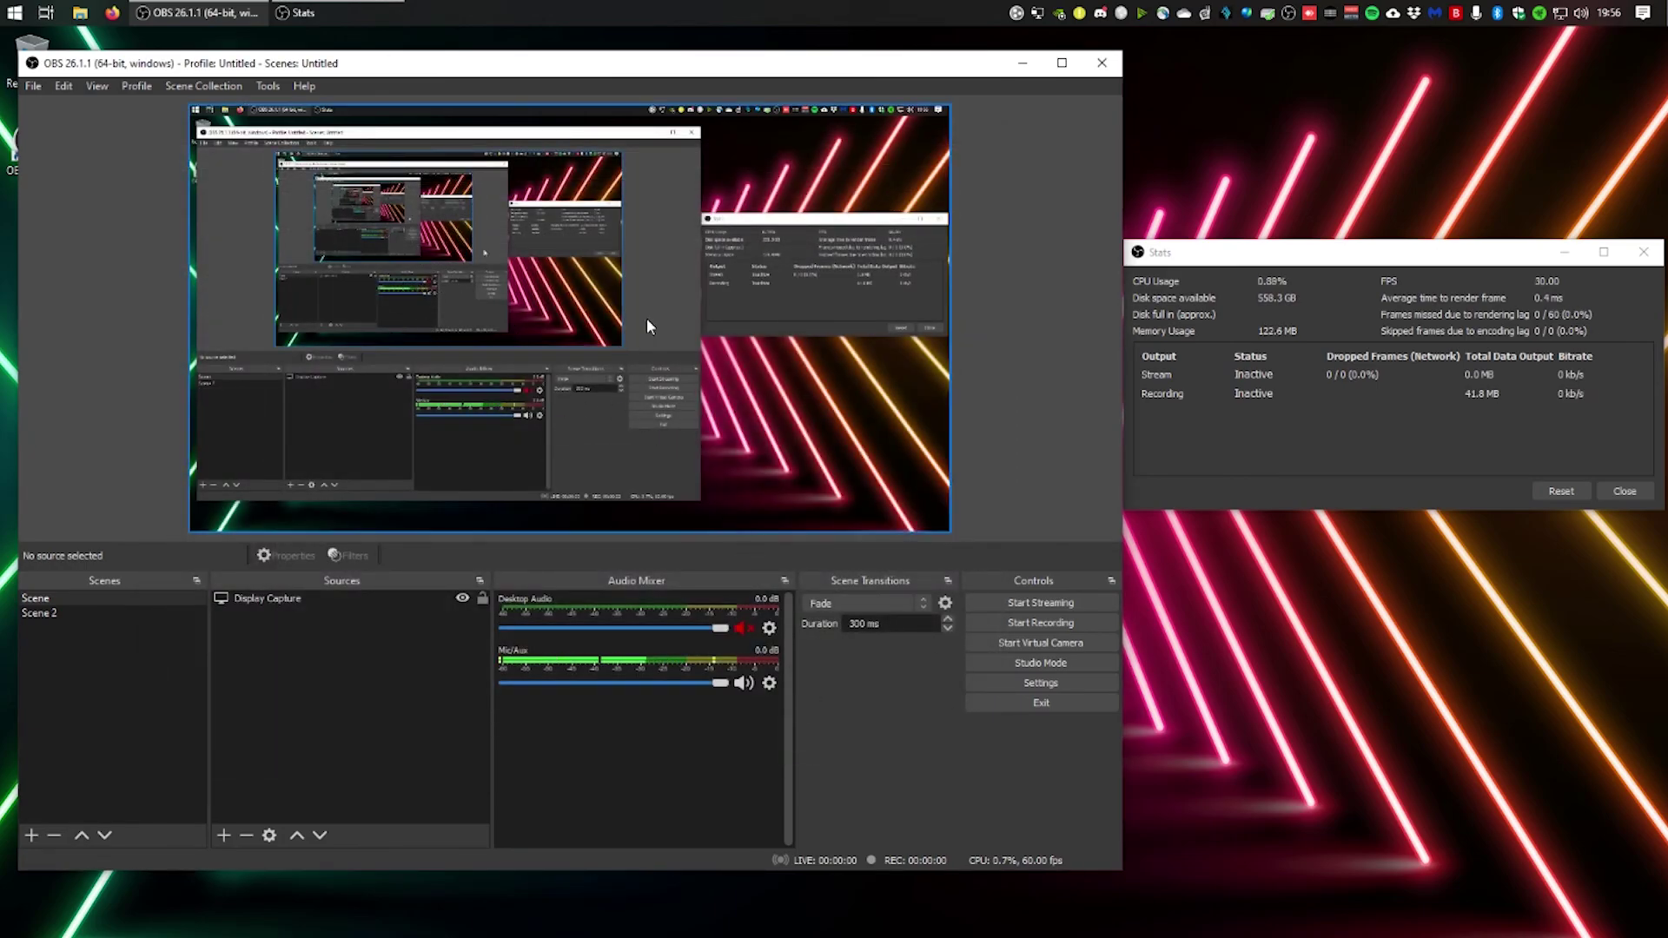
left_click_drag(1251, 263, 1253, 268)
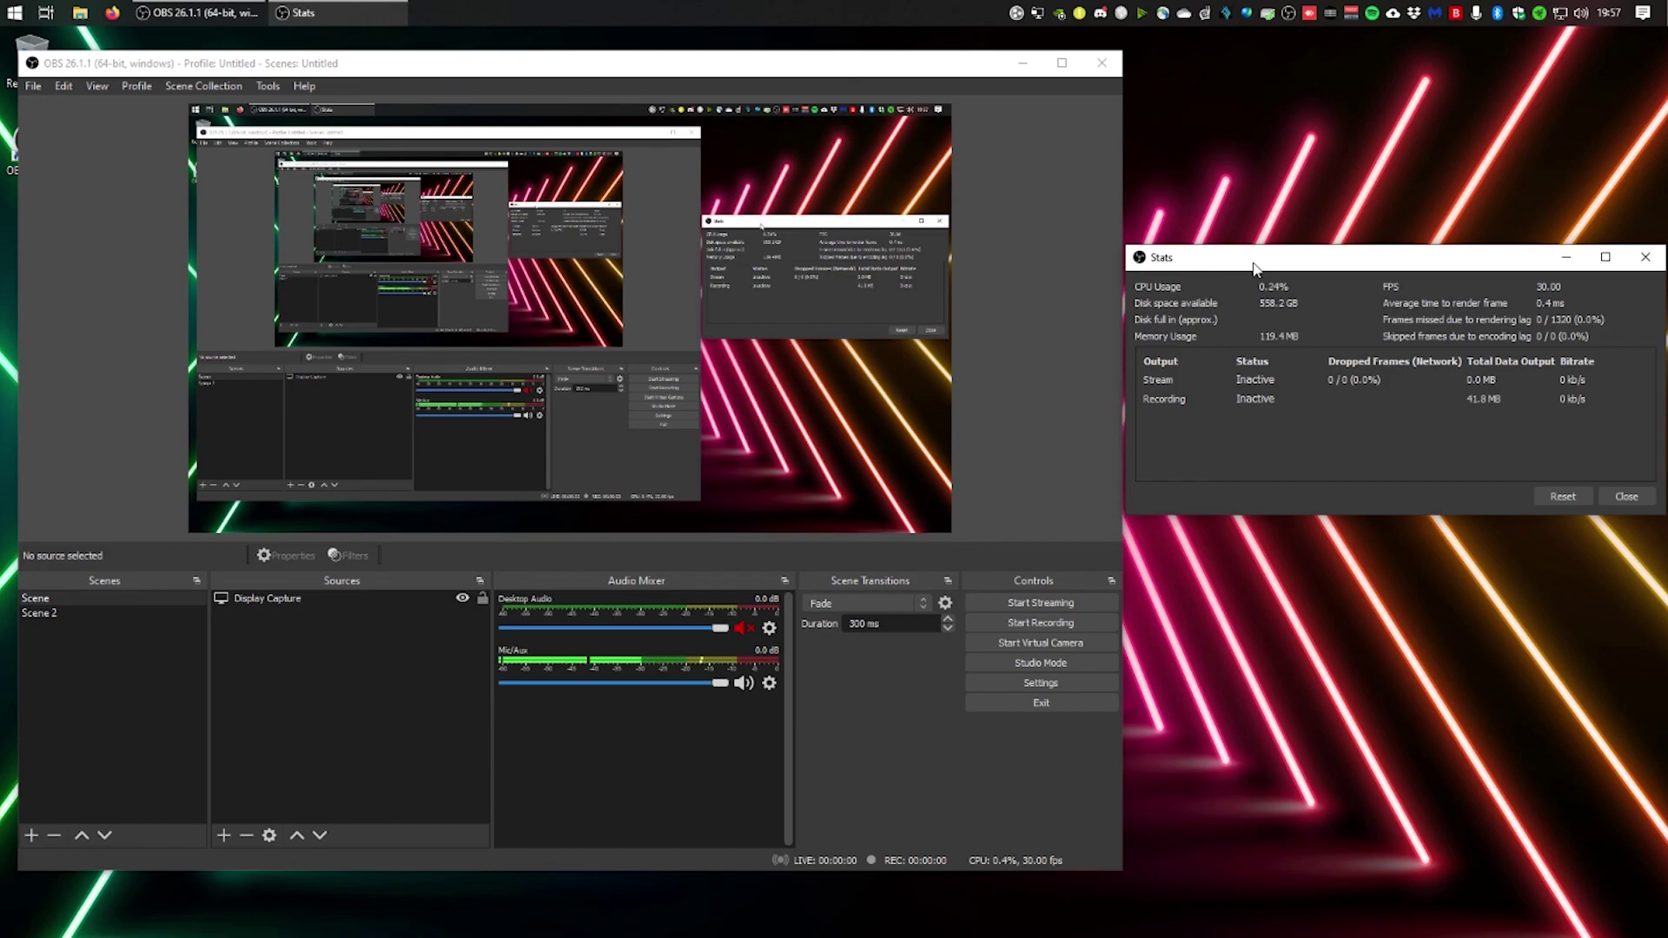
left_click_drag(1254, 263, 1253, 259)
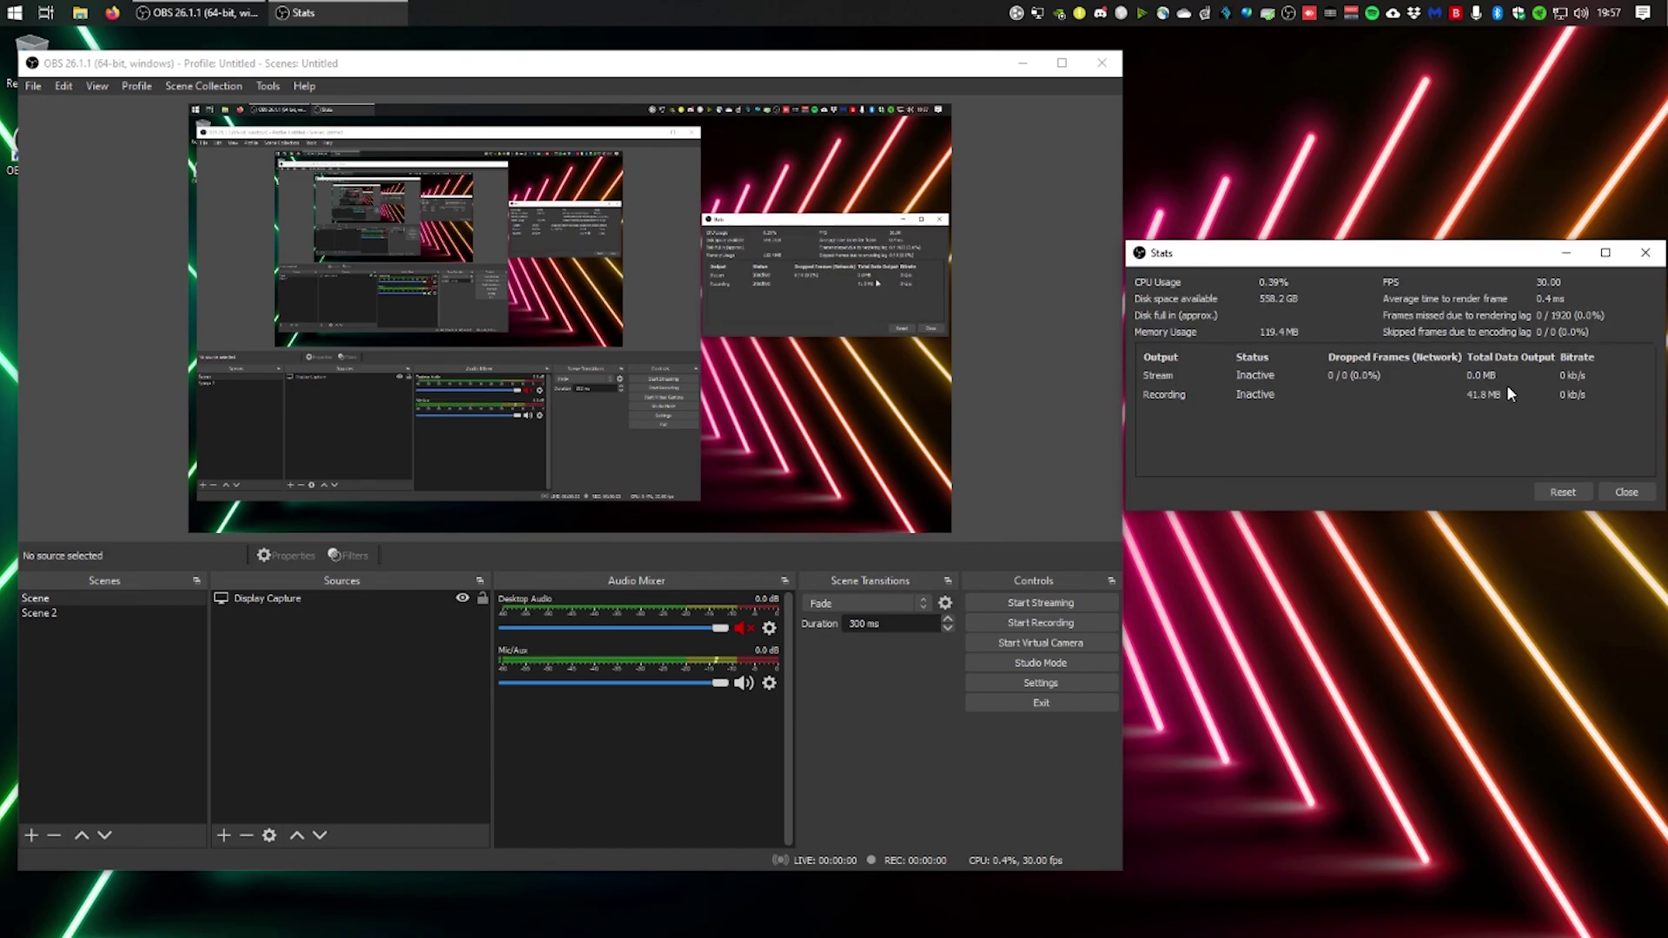